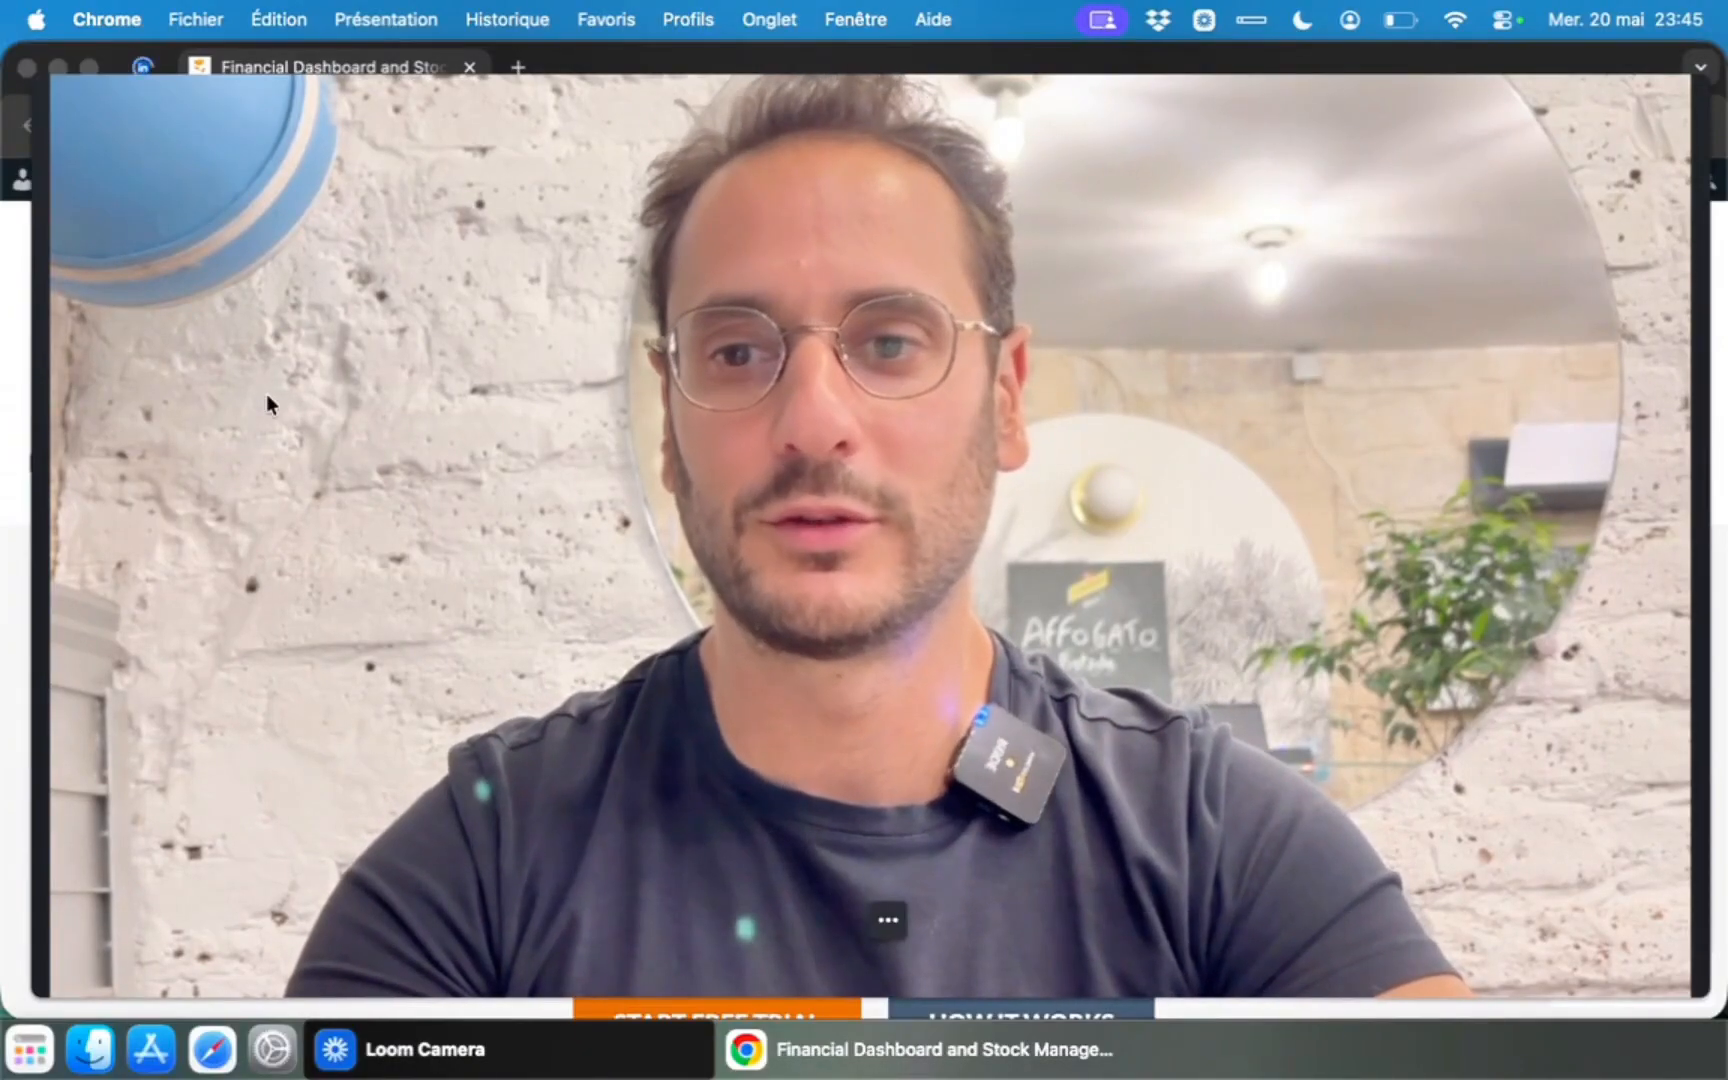
mouse_move(886, 920)
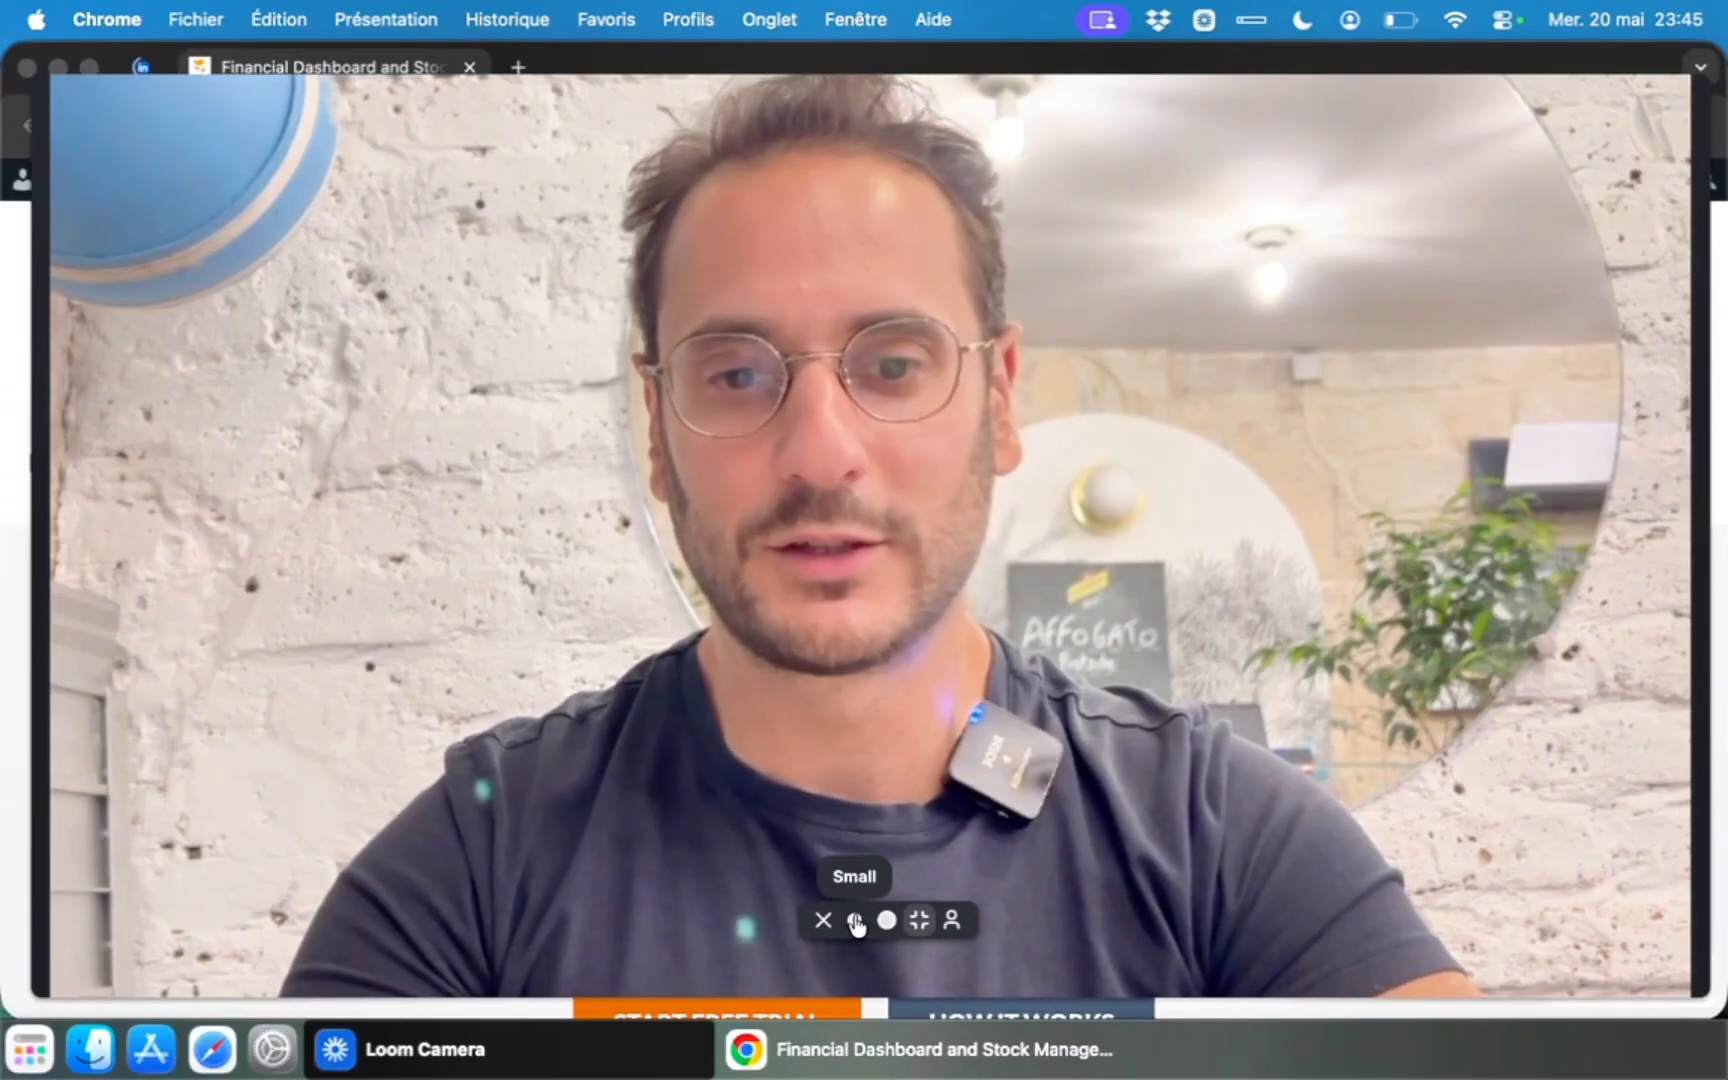
left_click(855, 920)
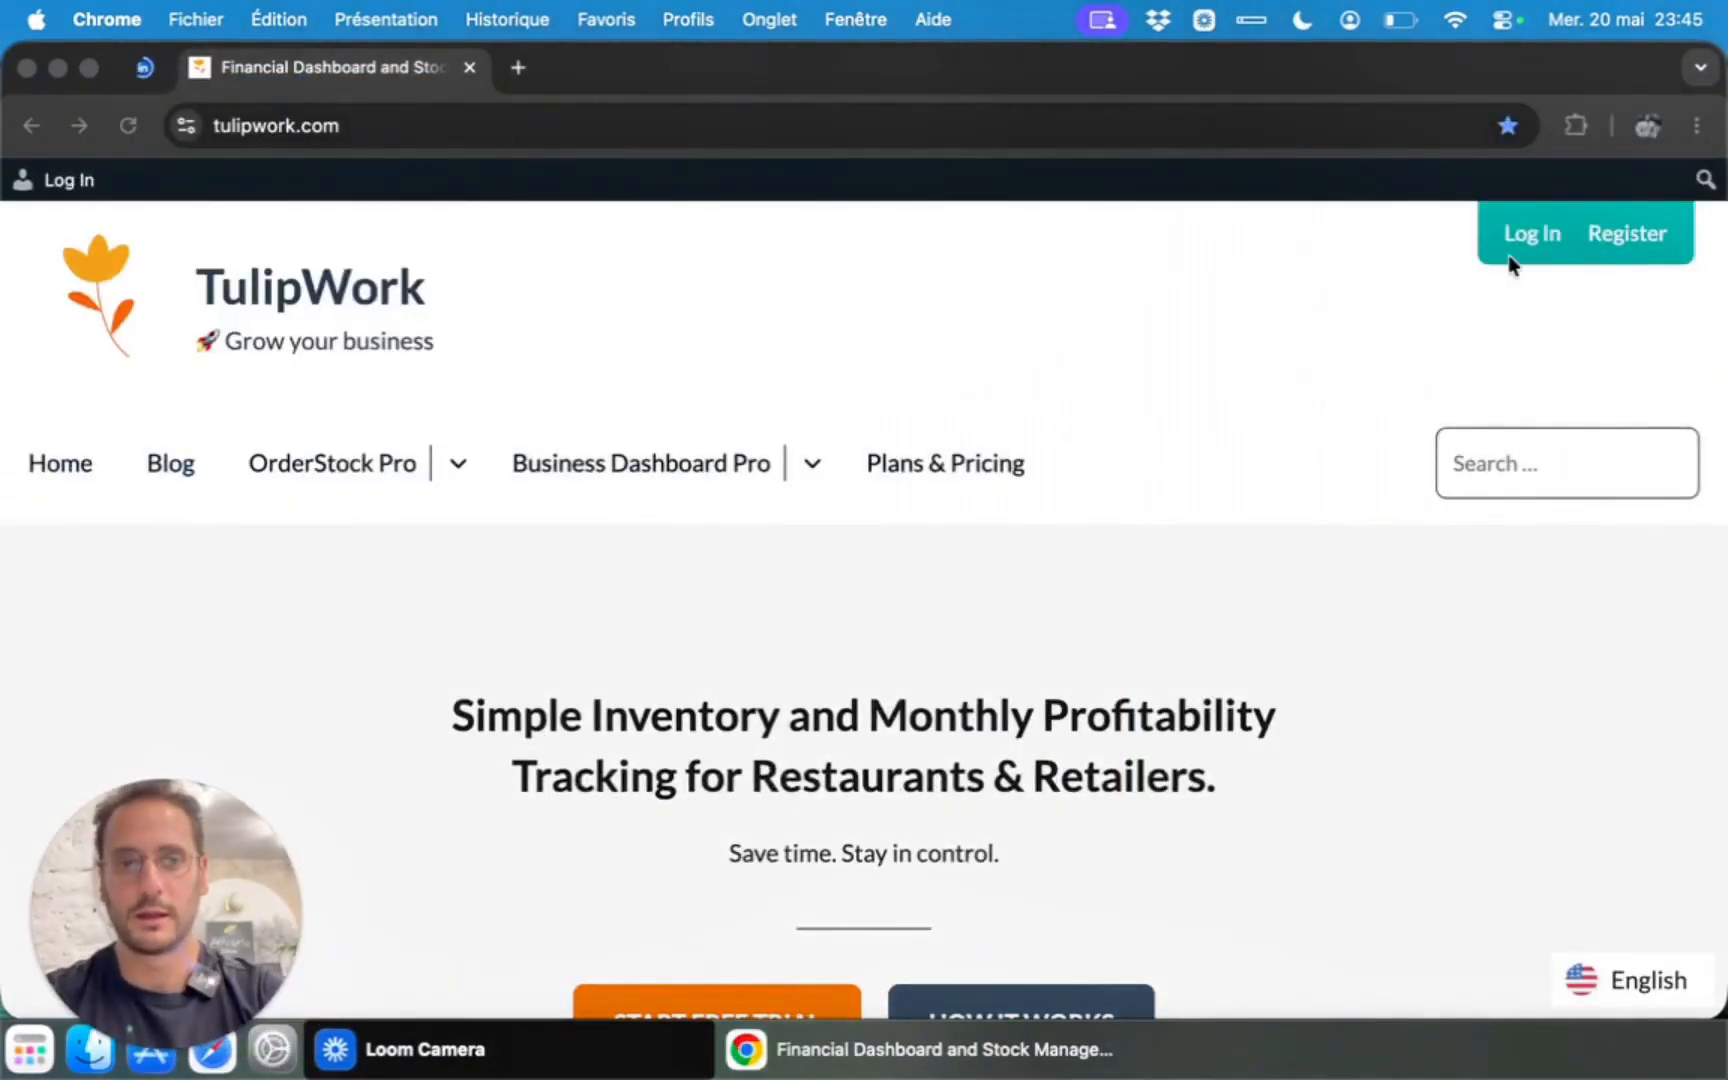
Log in to the TulipWork site with the saved username and password of the Café Pouchkine account.
left_click(1530, 228)
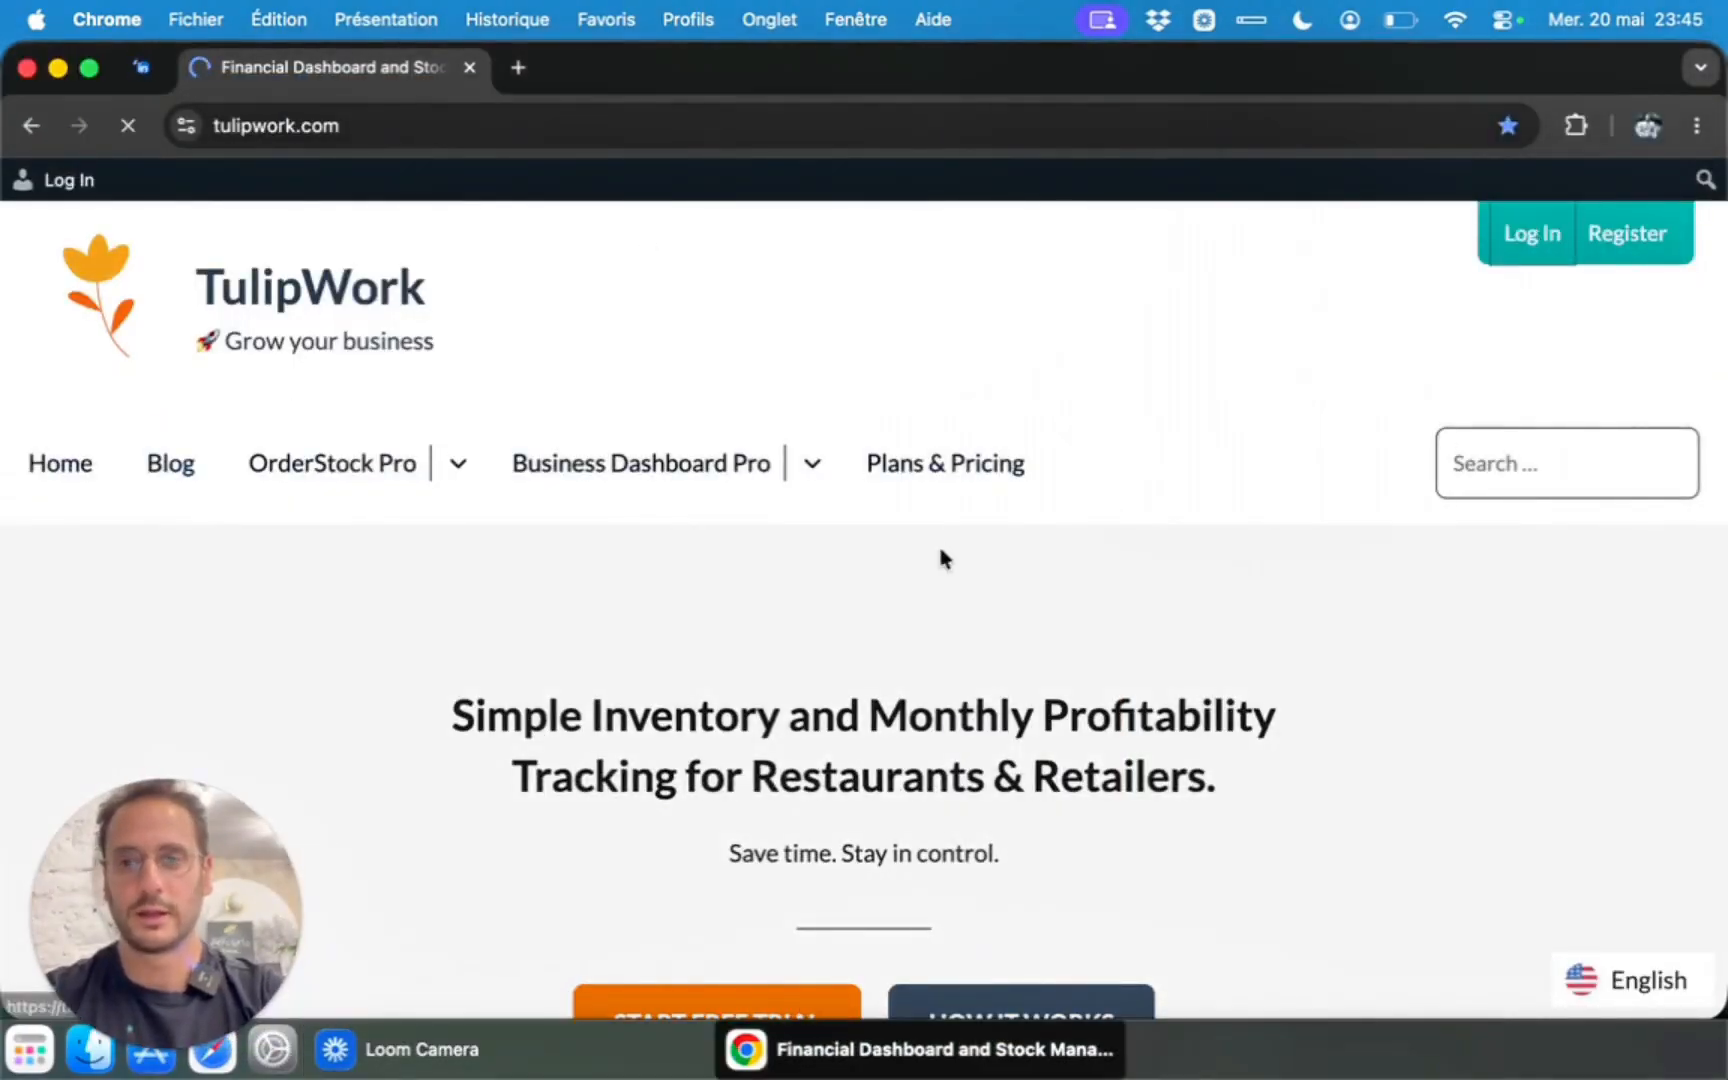
left_click(420, 625)
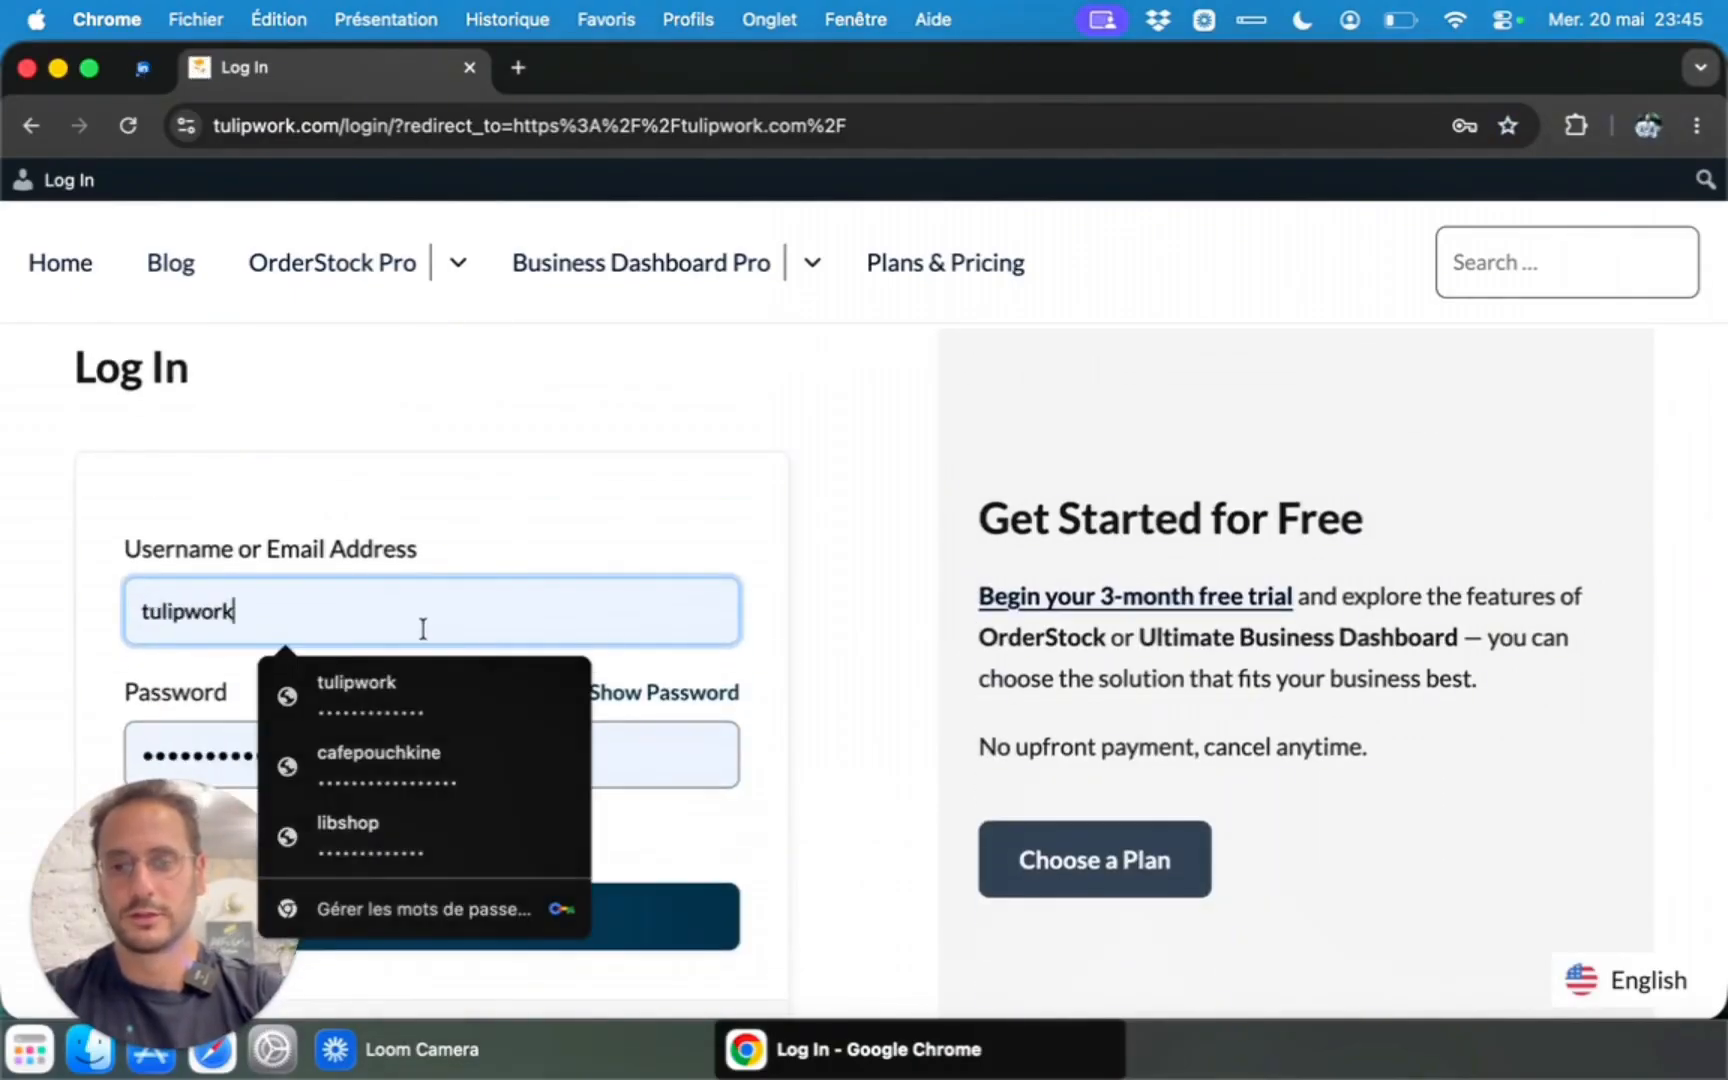
left_click(417, 775)
scroll(490, 780, "down", 3)
left_click(443, 750)
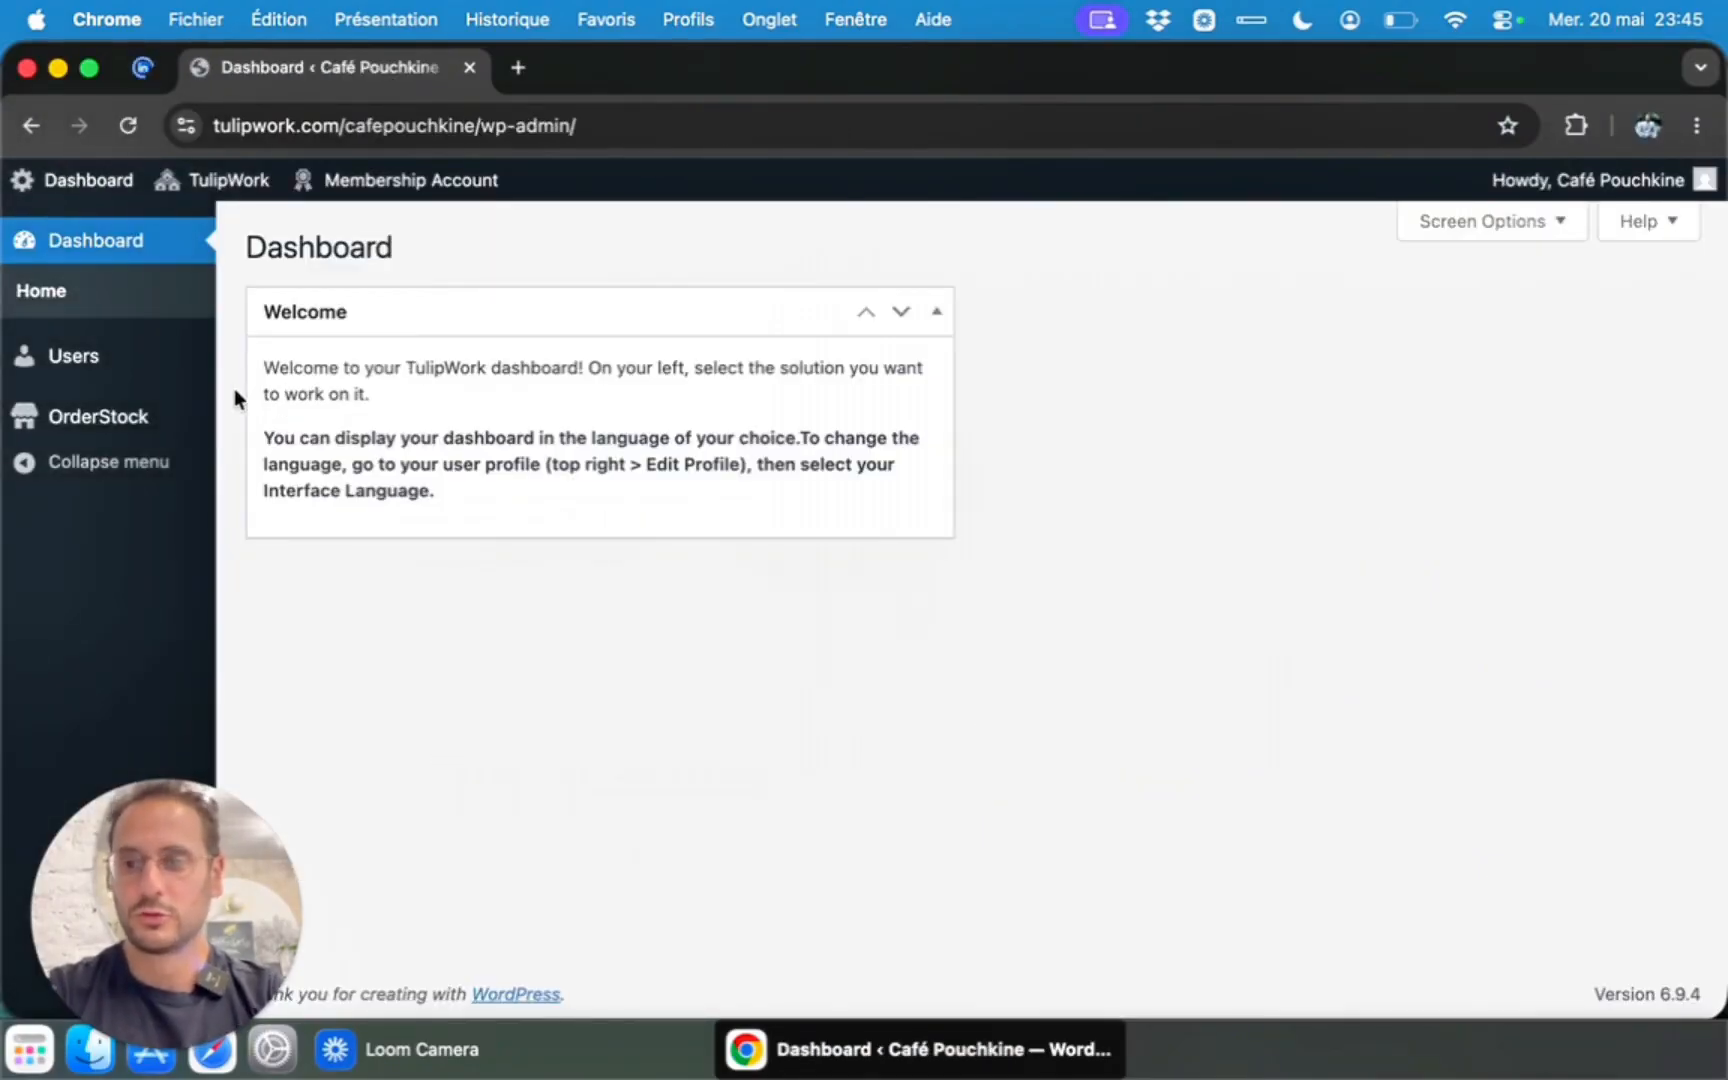
Open the OrderStock product list and look at the existing products.
mouse_move(160, 418)
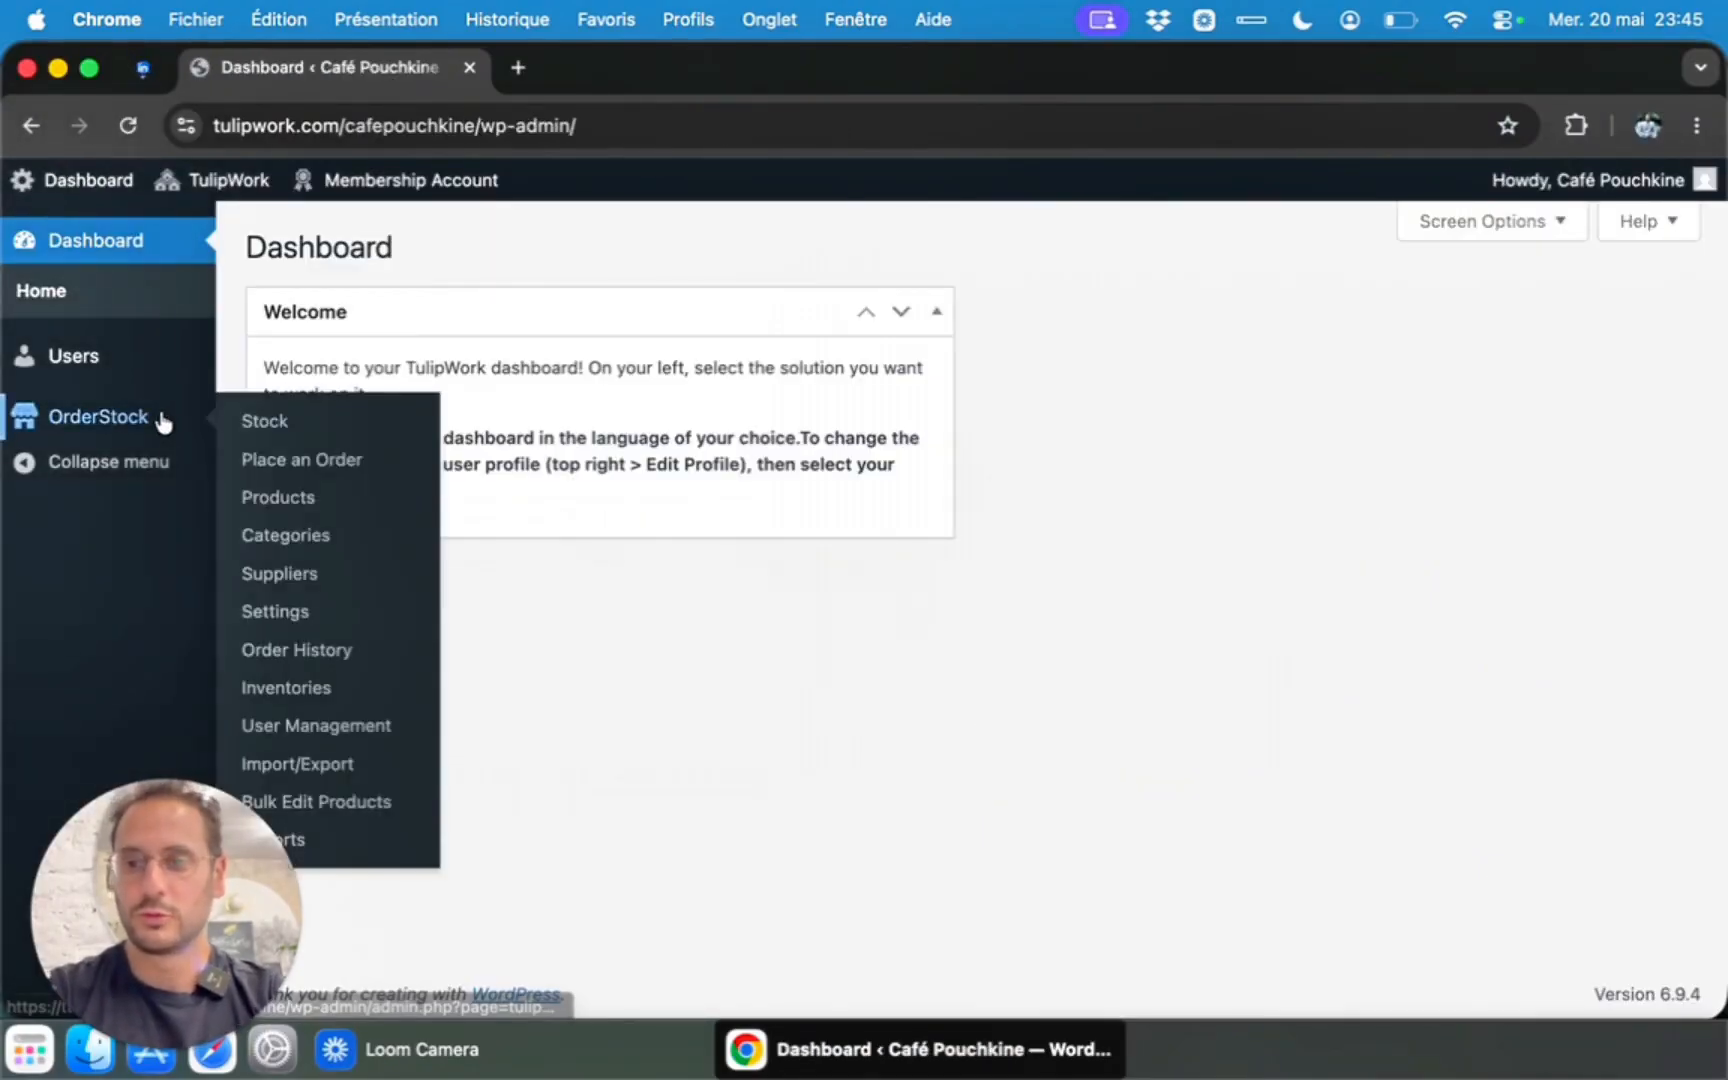
left_click(306, 510)
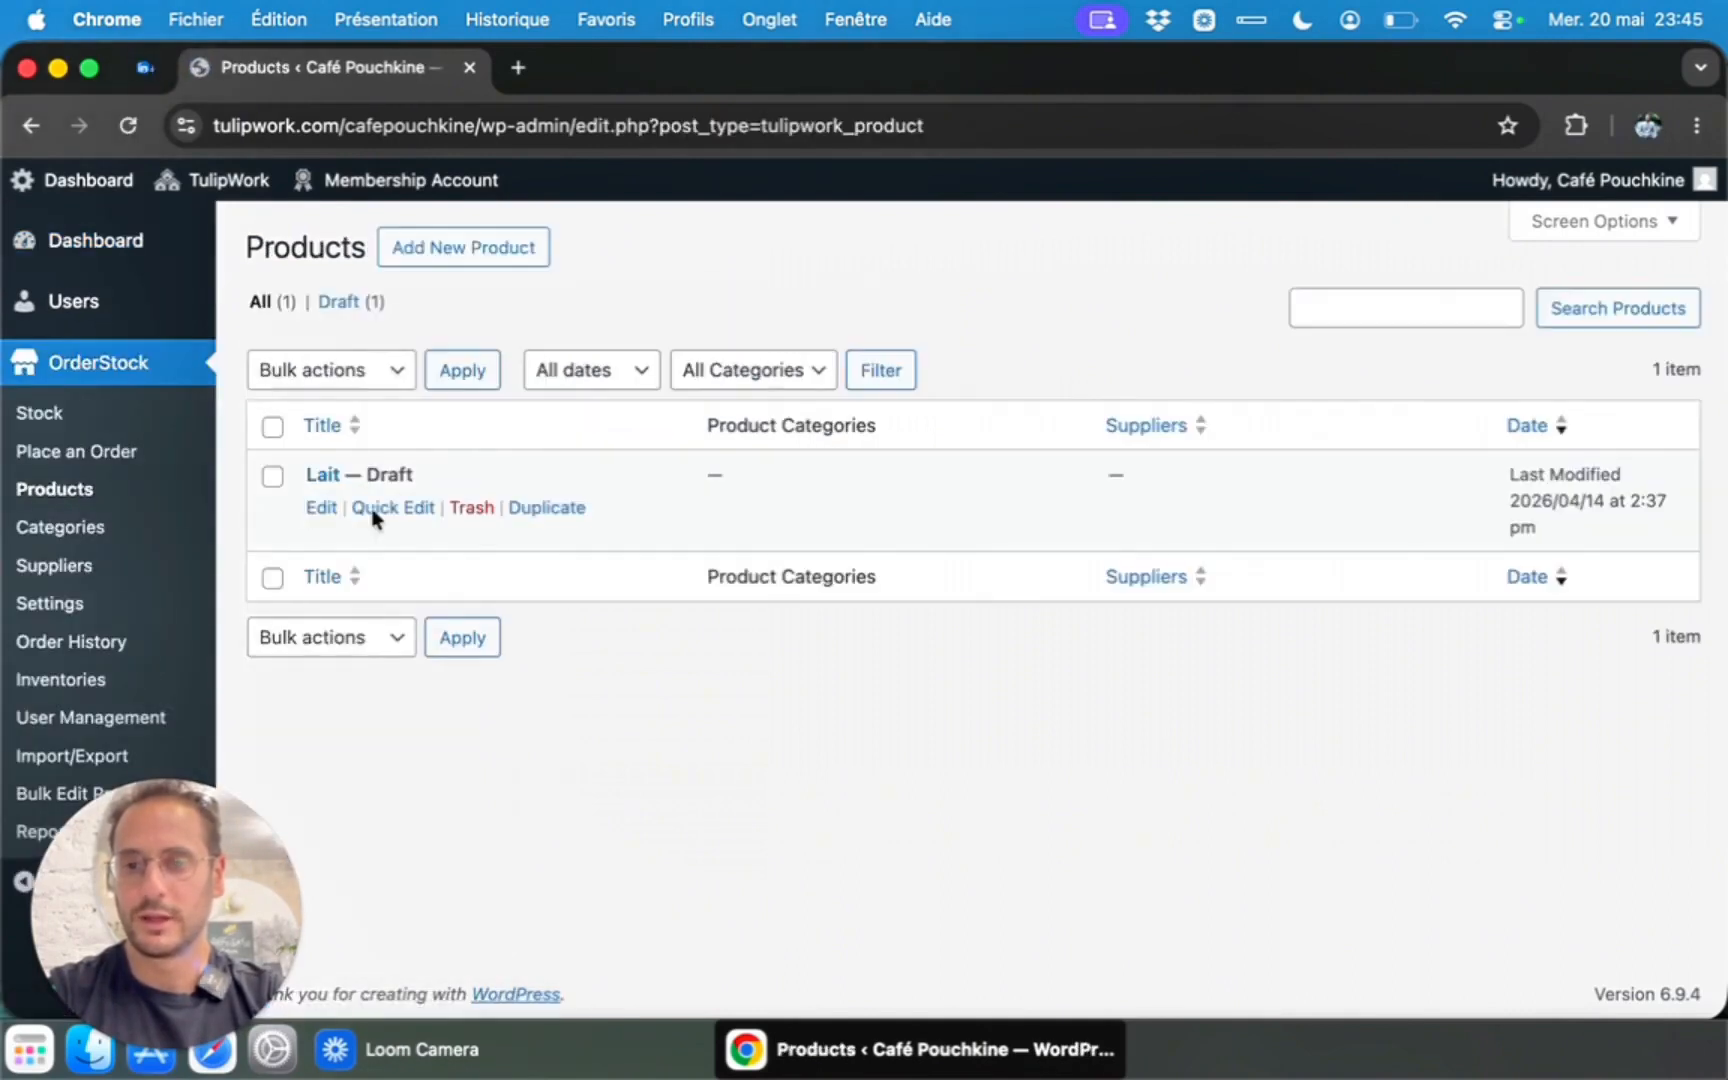
mouse_move(324, 474)
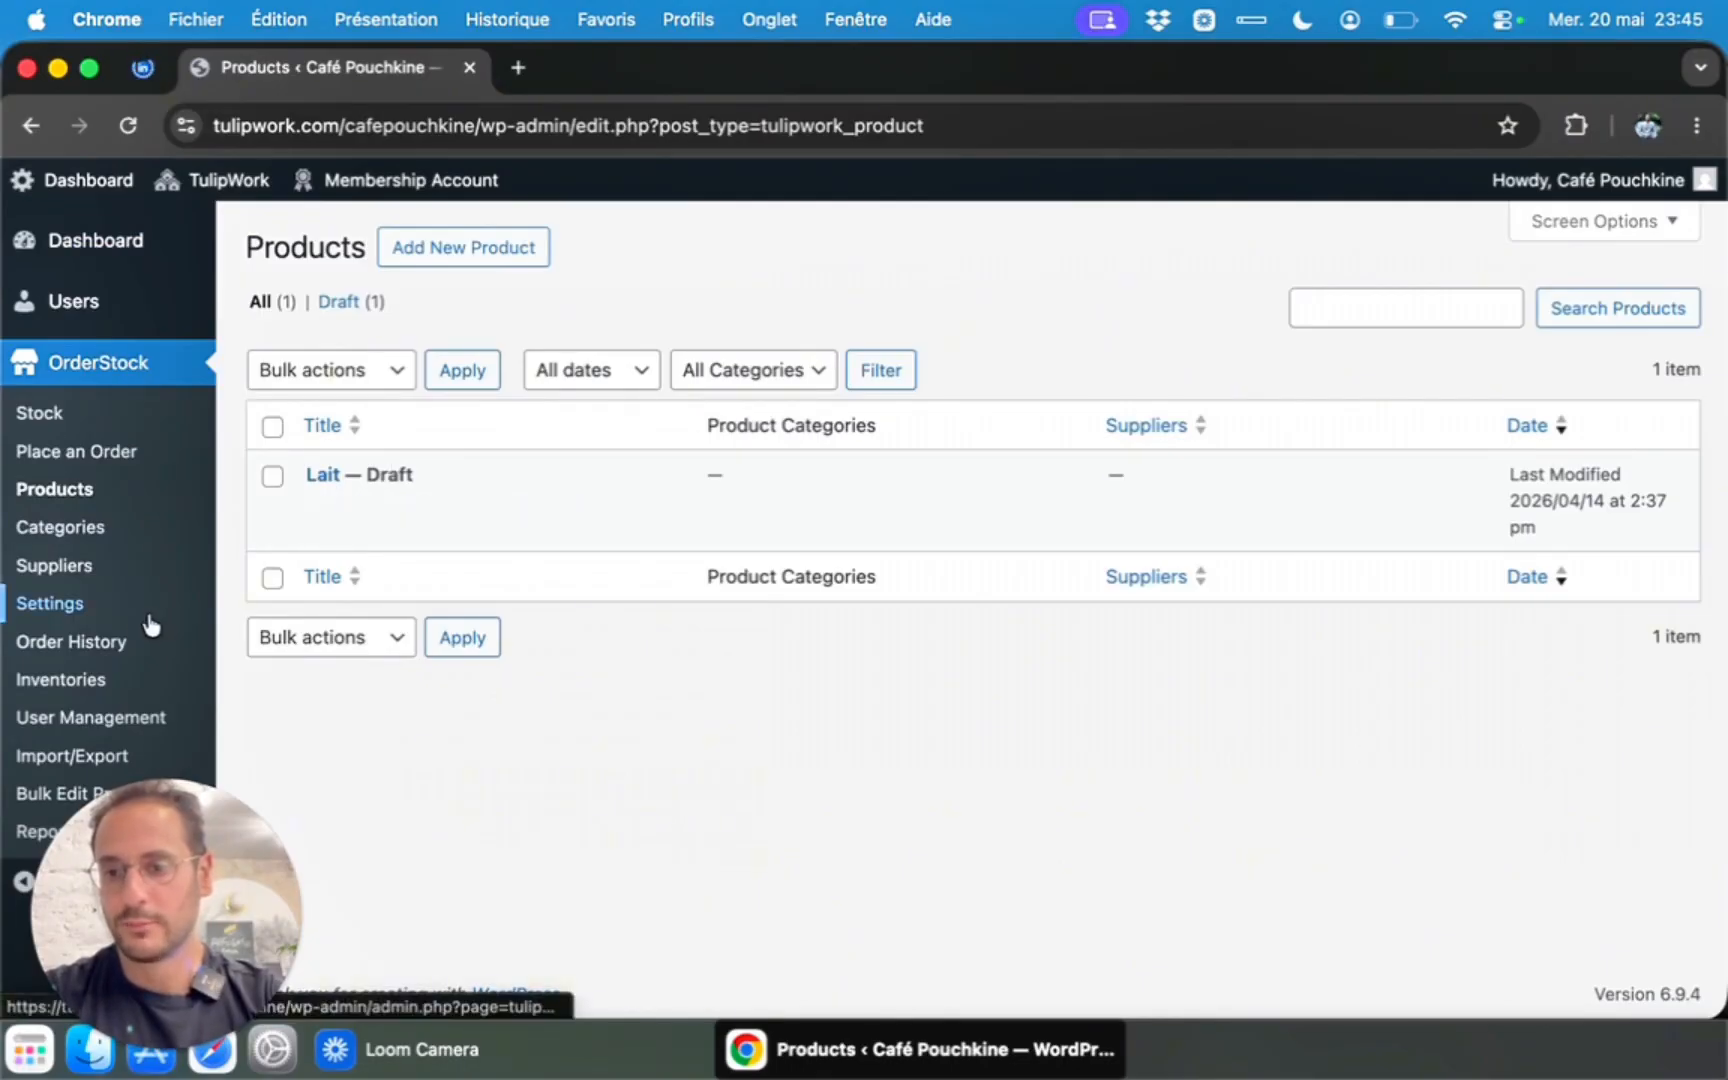
Download the sample product import CSV from OrderStock and open it in Numbers with the format sidebar hidden.
left_click(57, 762)
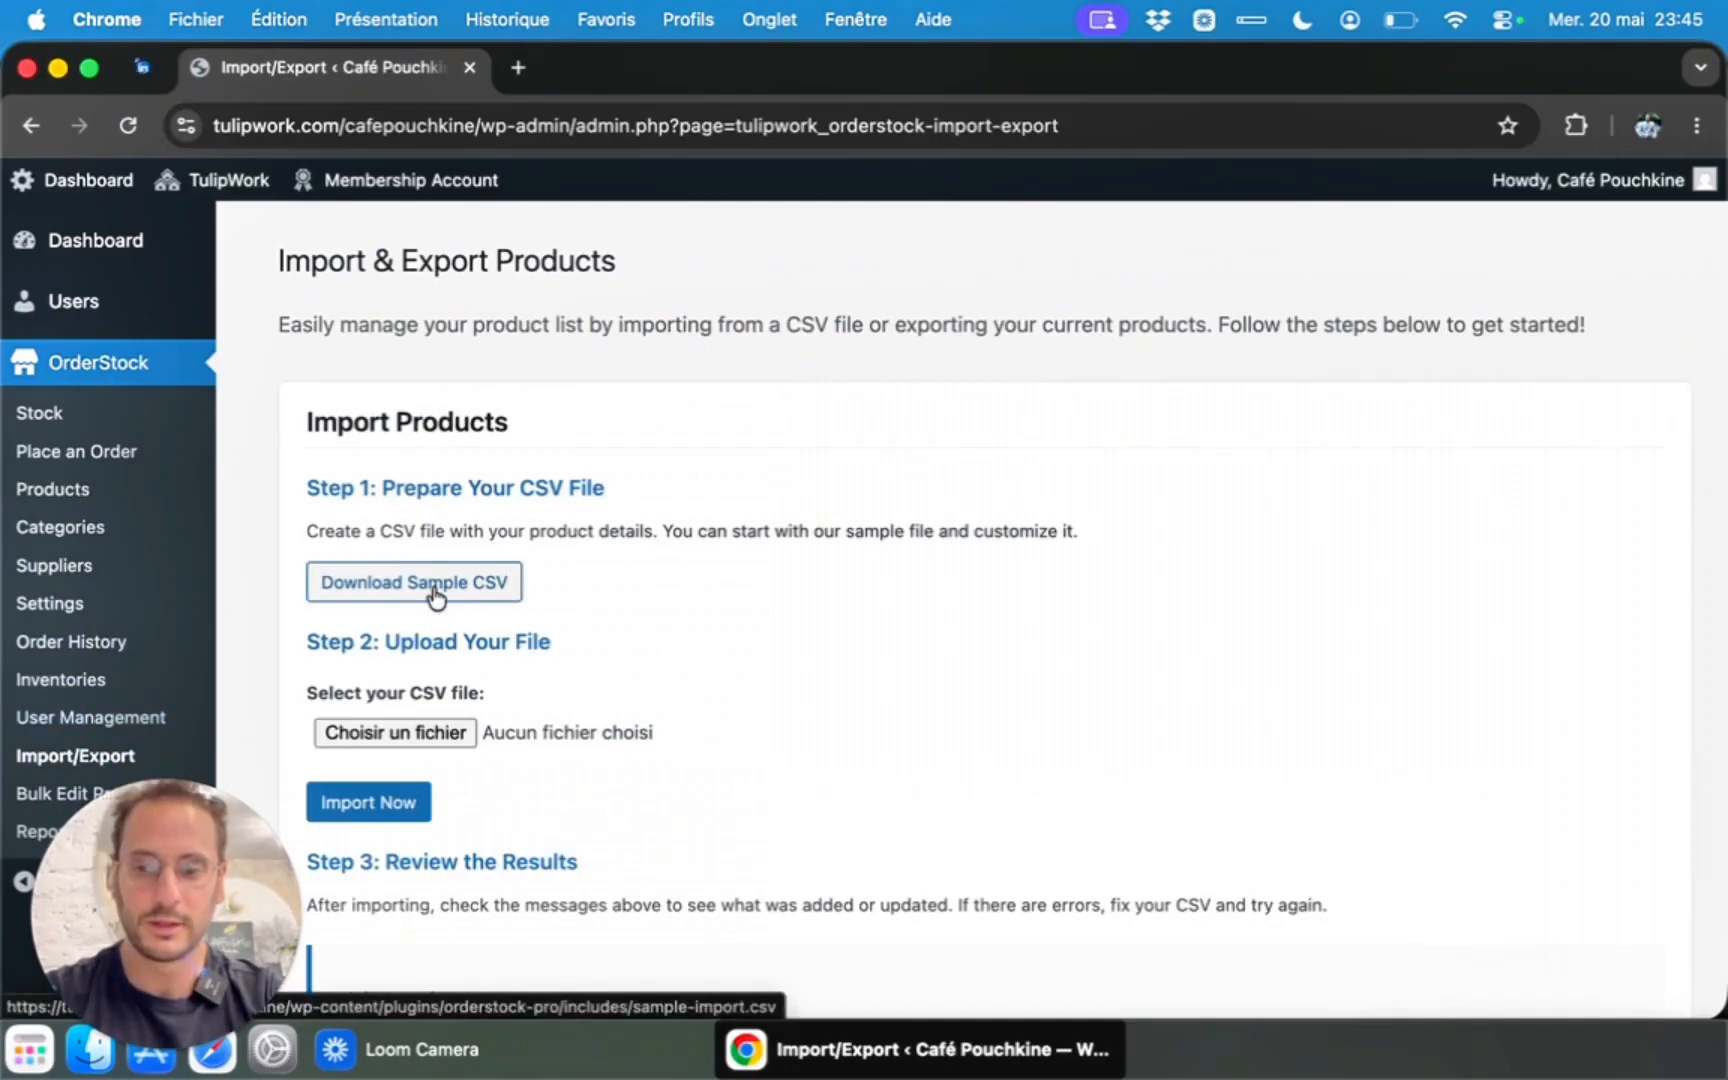
left_click(436, 595)
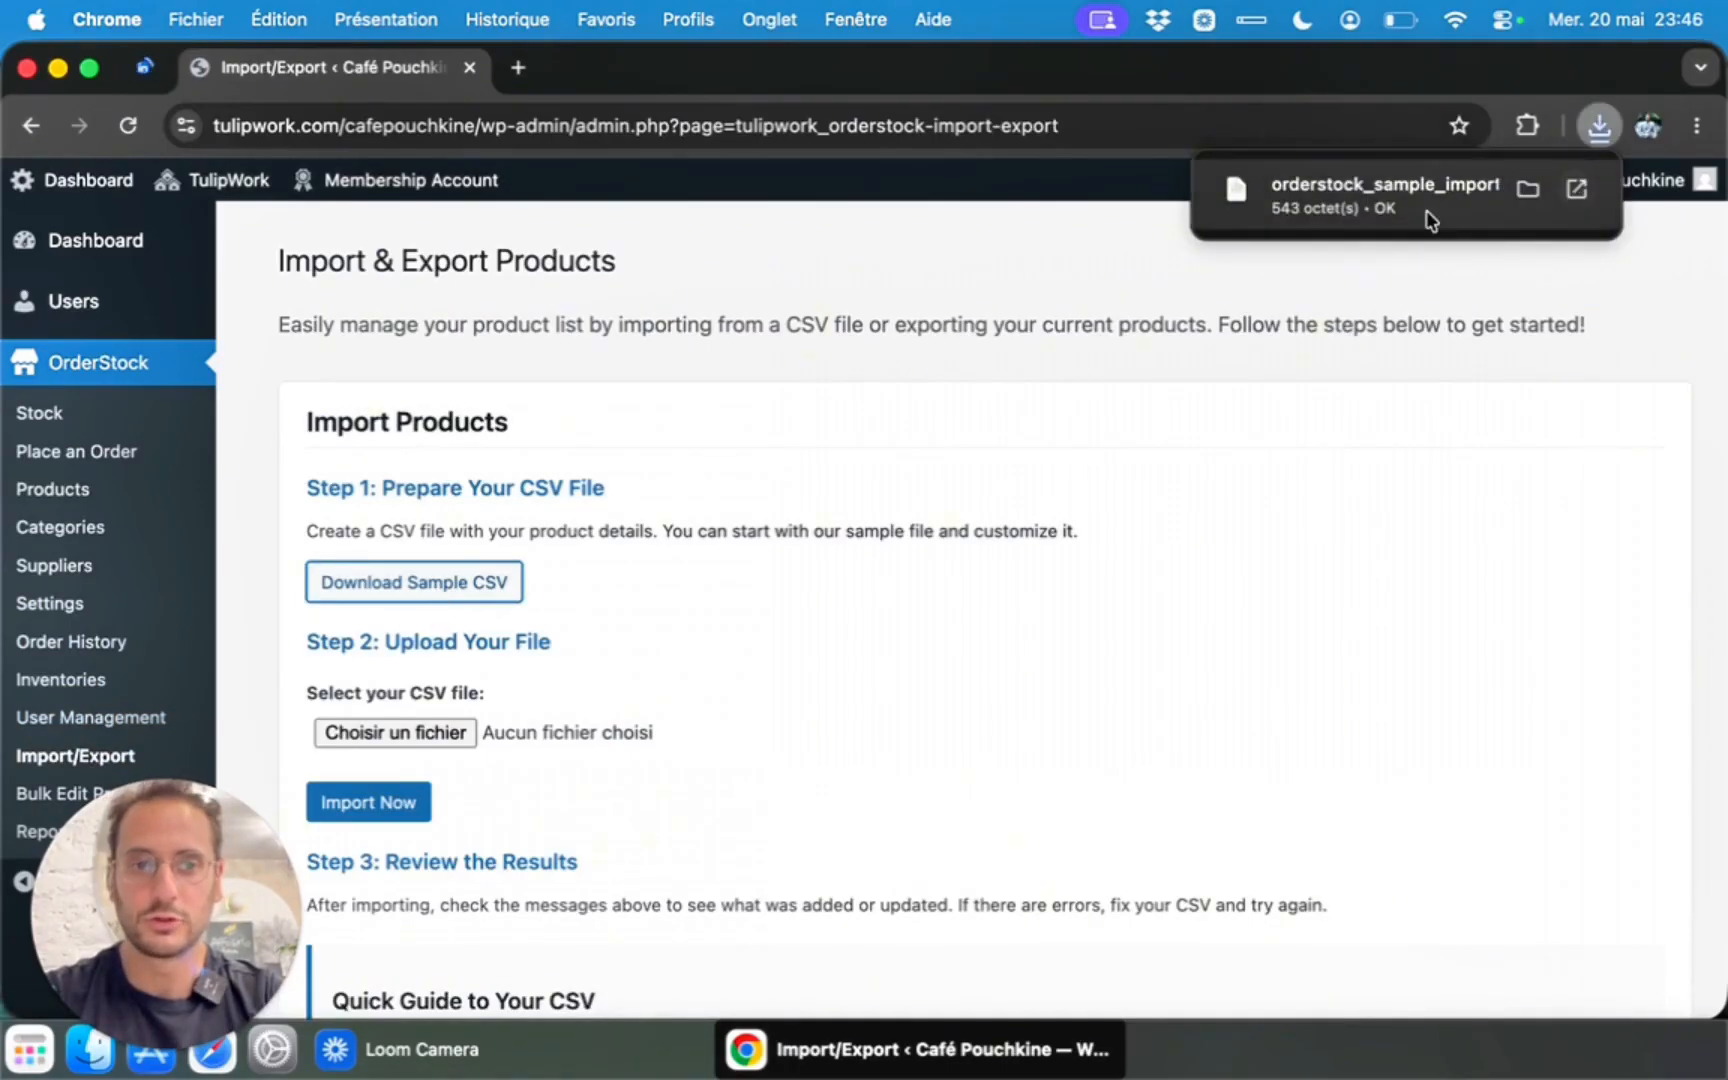
left_click(1380, 207)
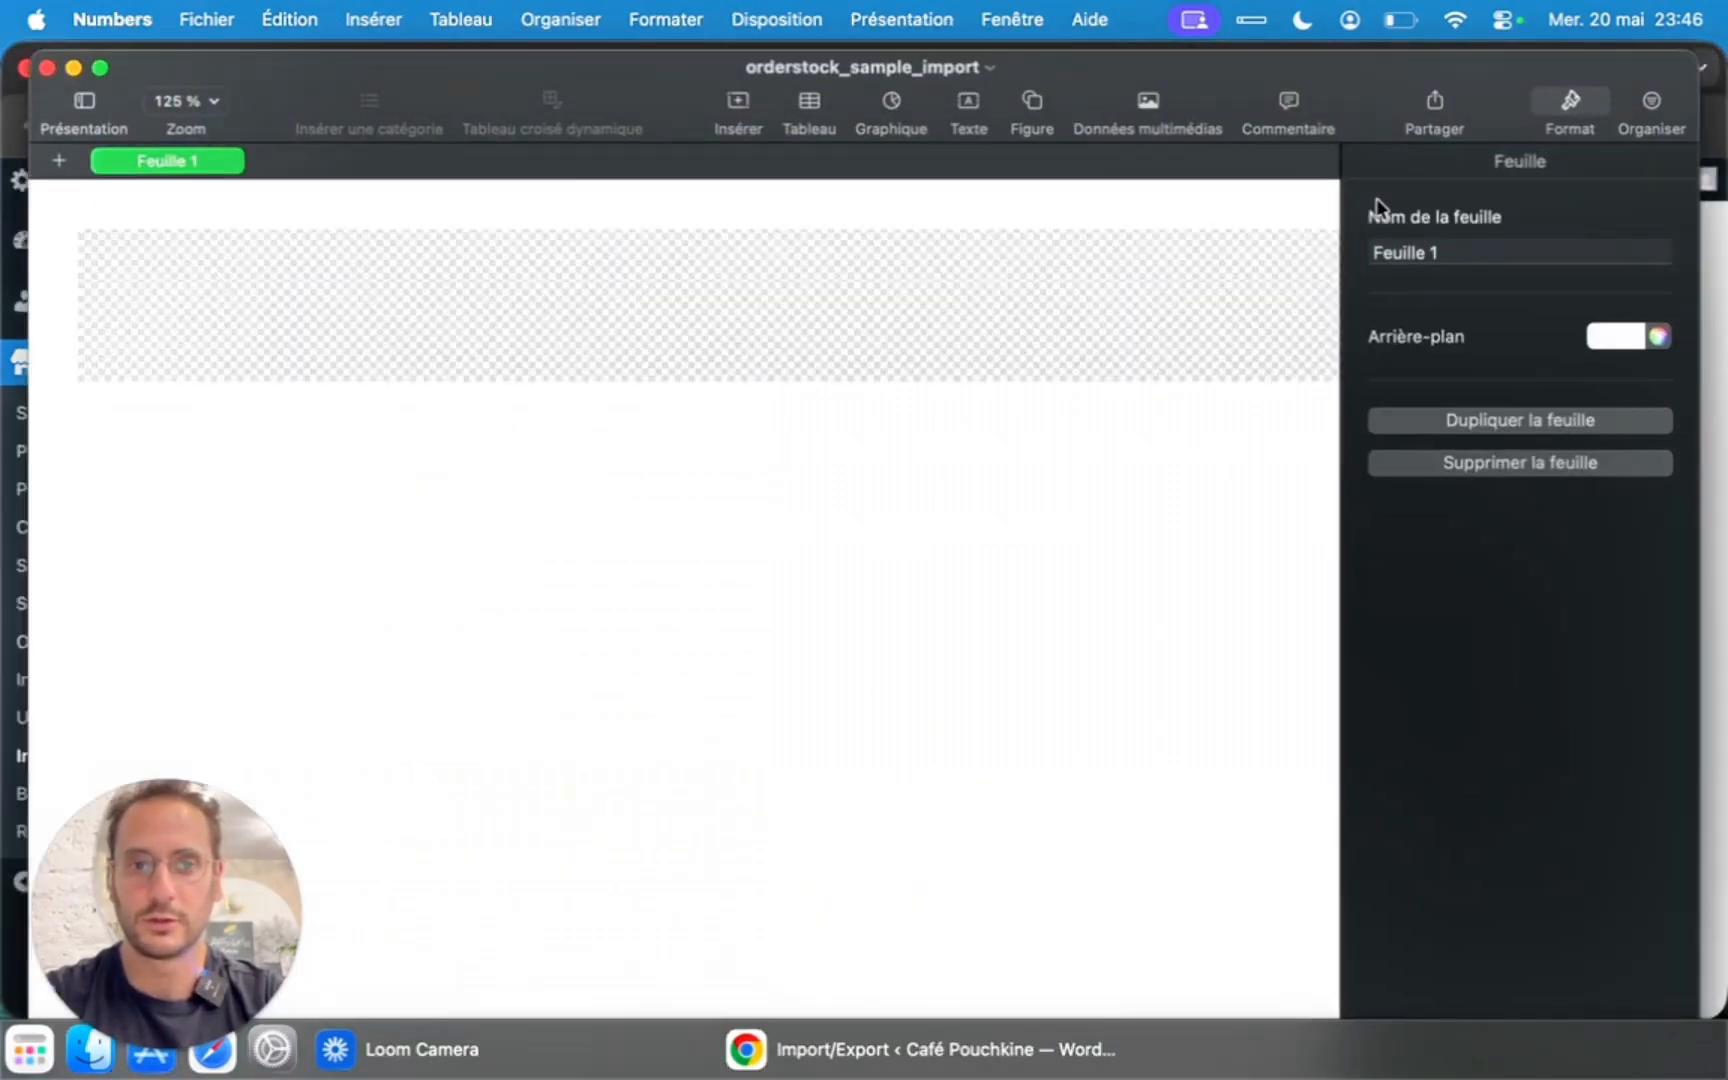
left_click(1585, 85)
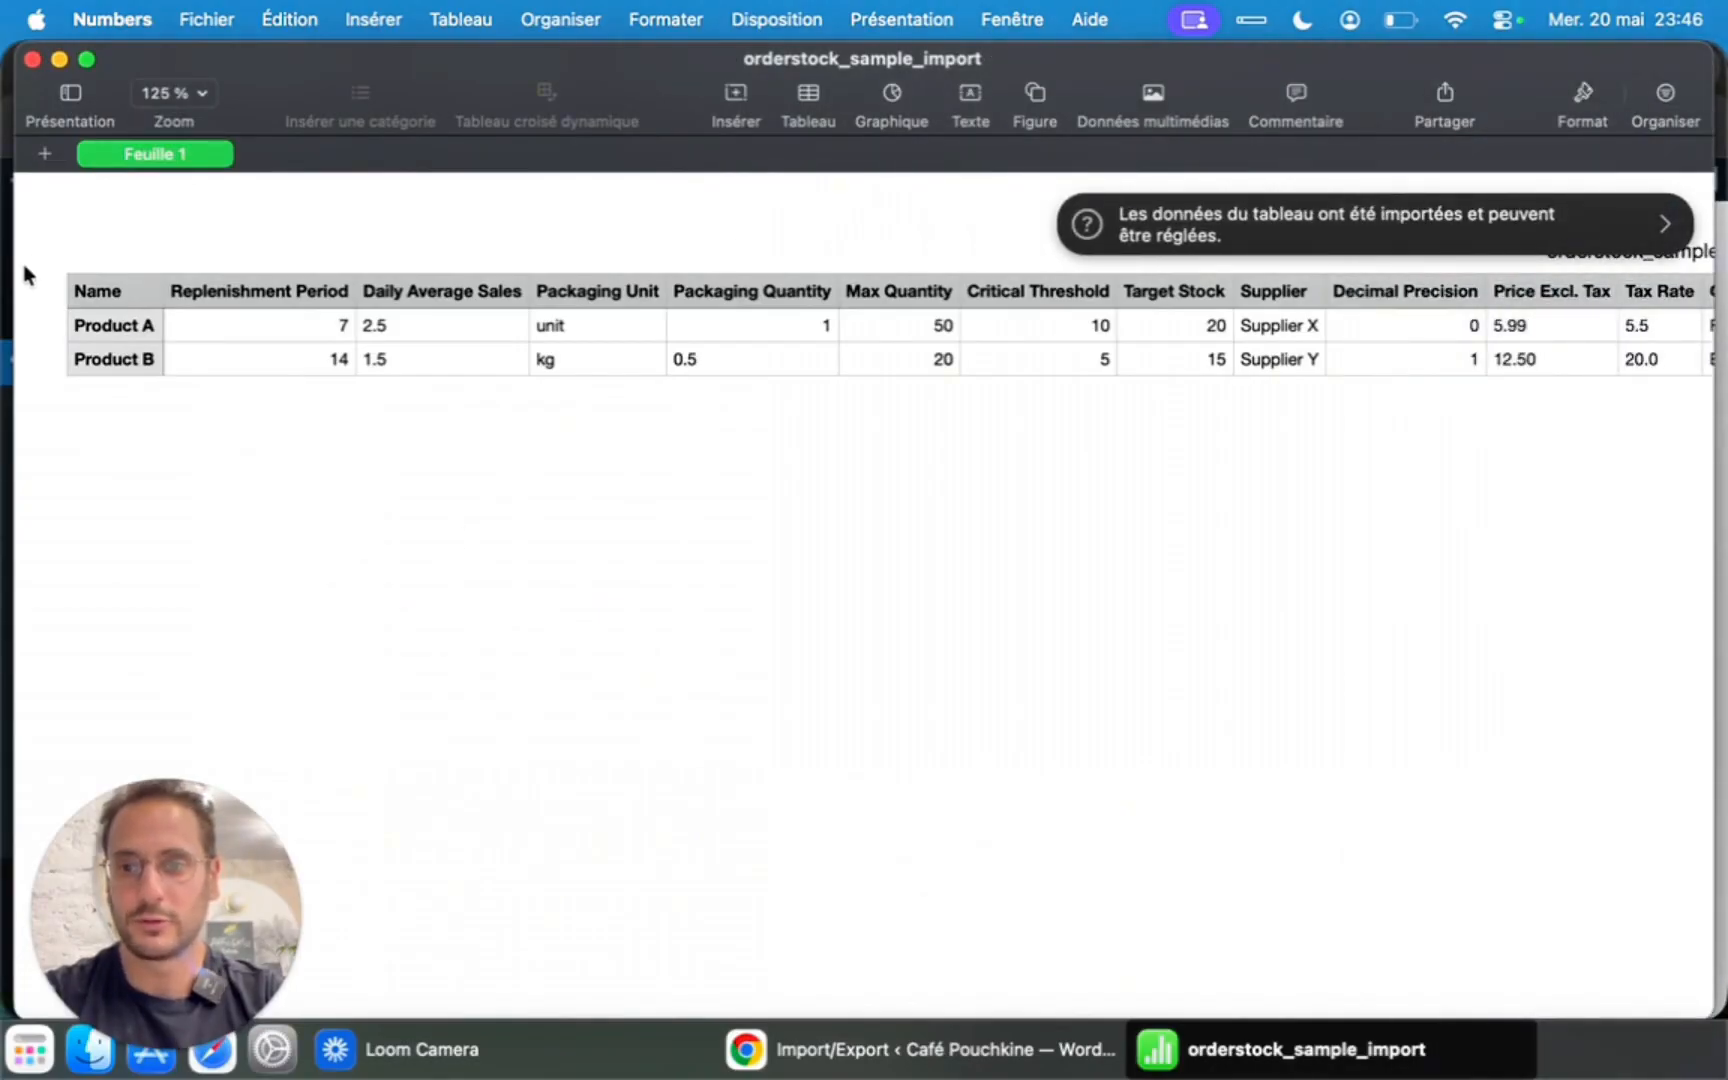
Examine all columns of the sample import table, from Name through the store-specific replenishment fields.
left_click(32, 349)
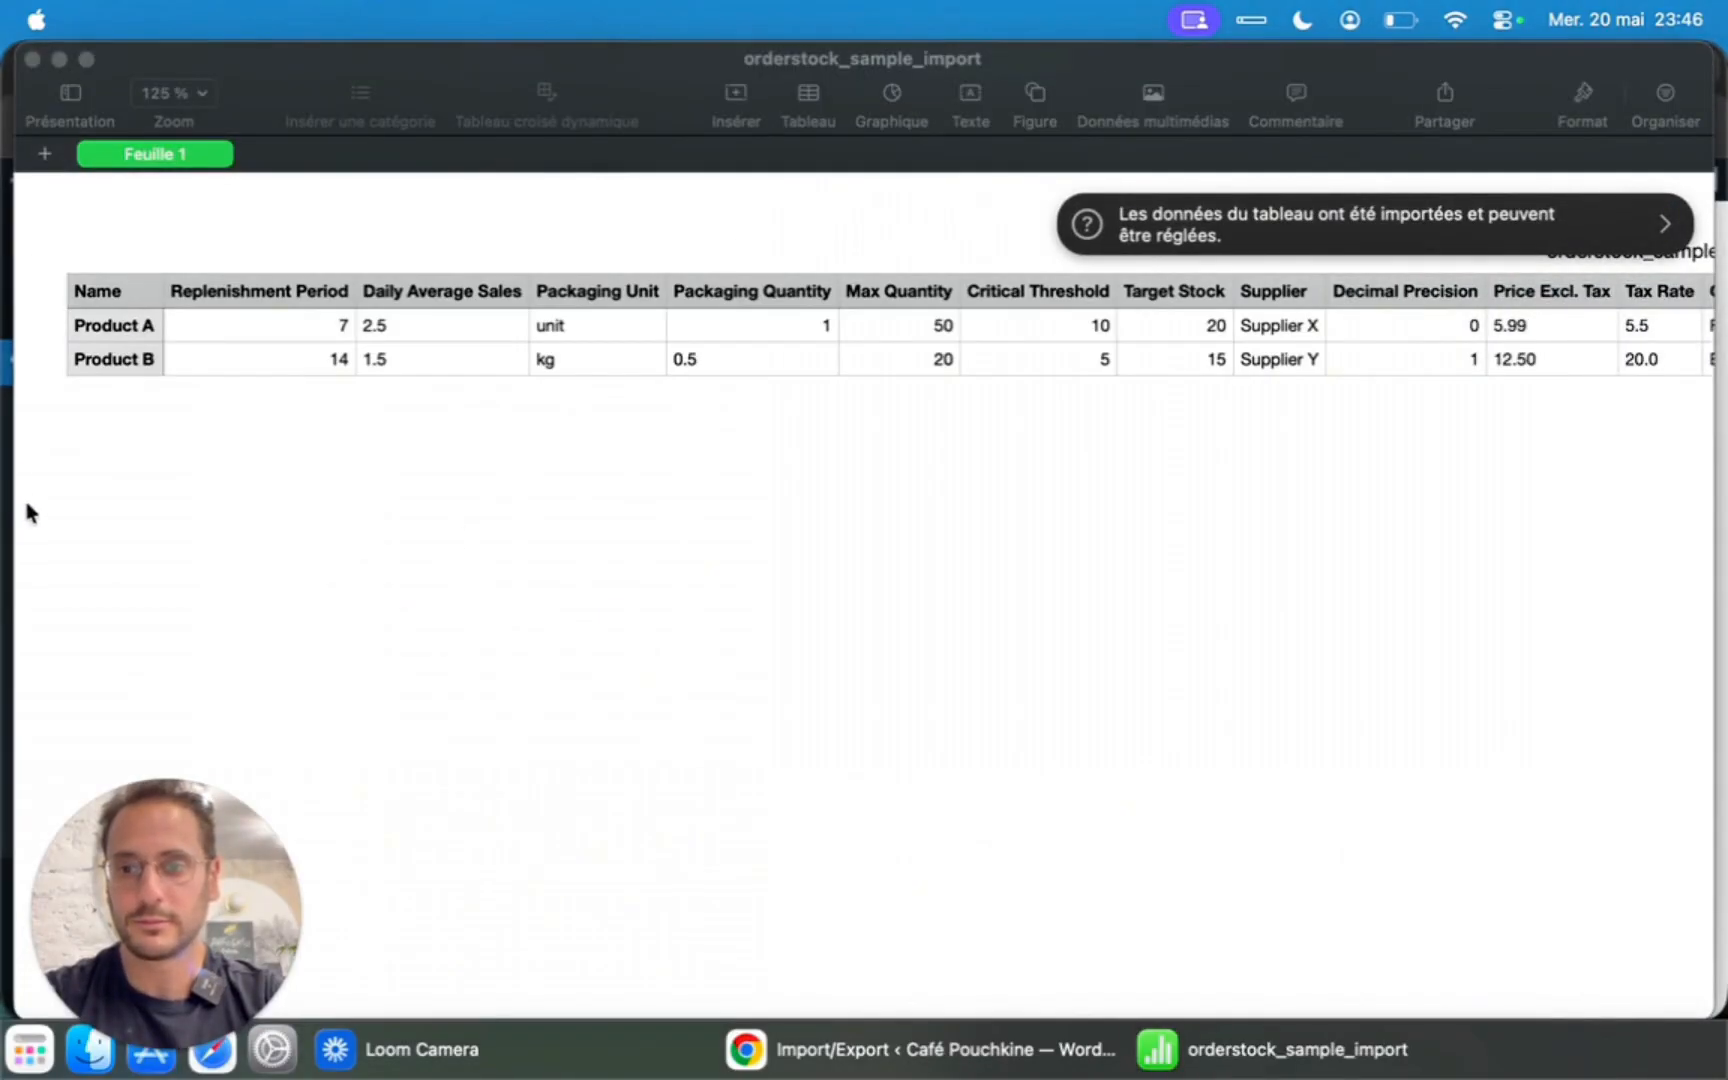
left_click(294, 344)
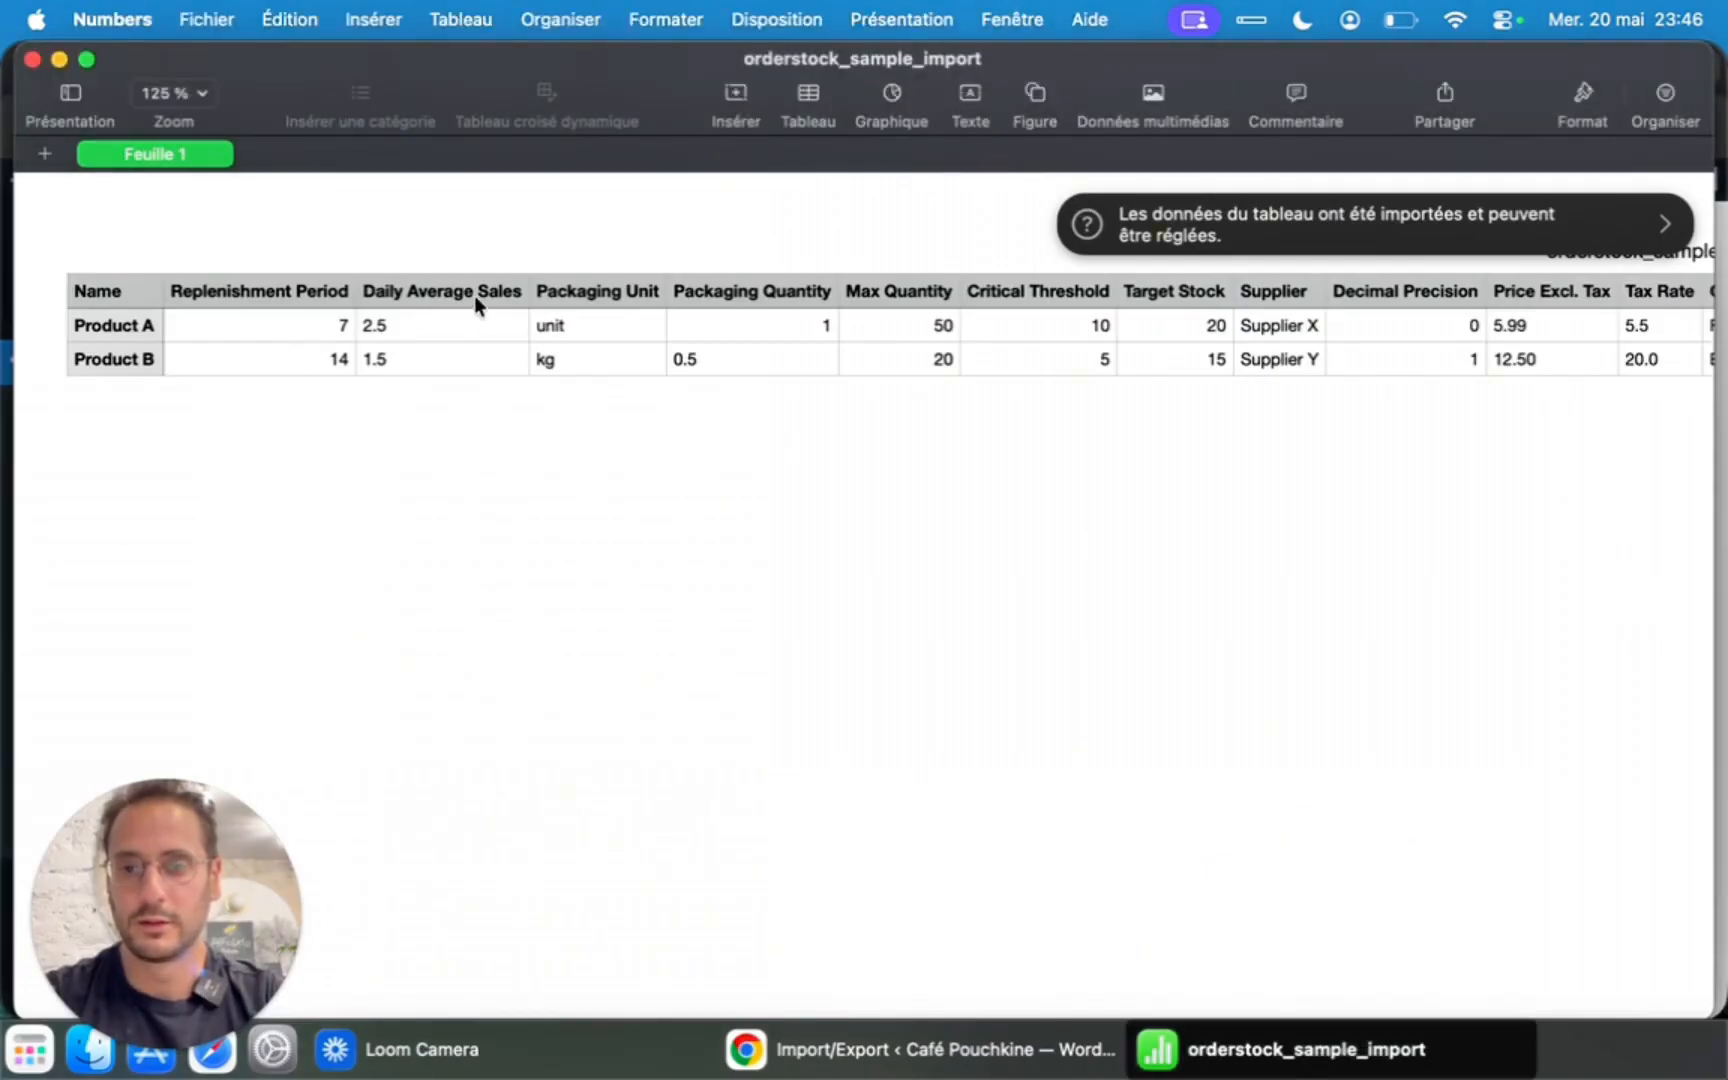
scroll(856, 302, "right", 10)
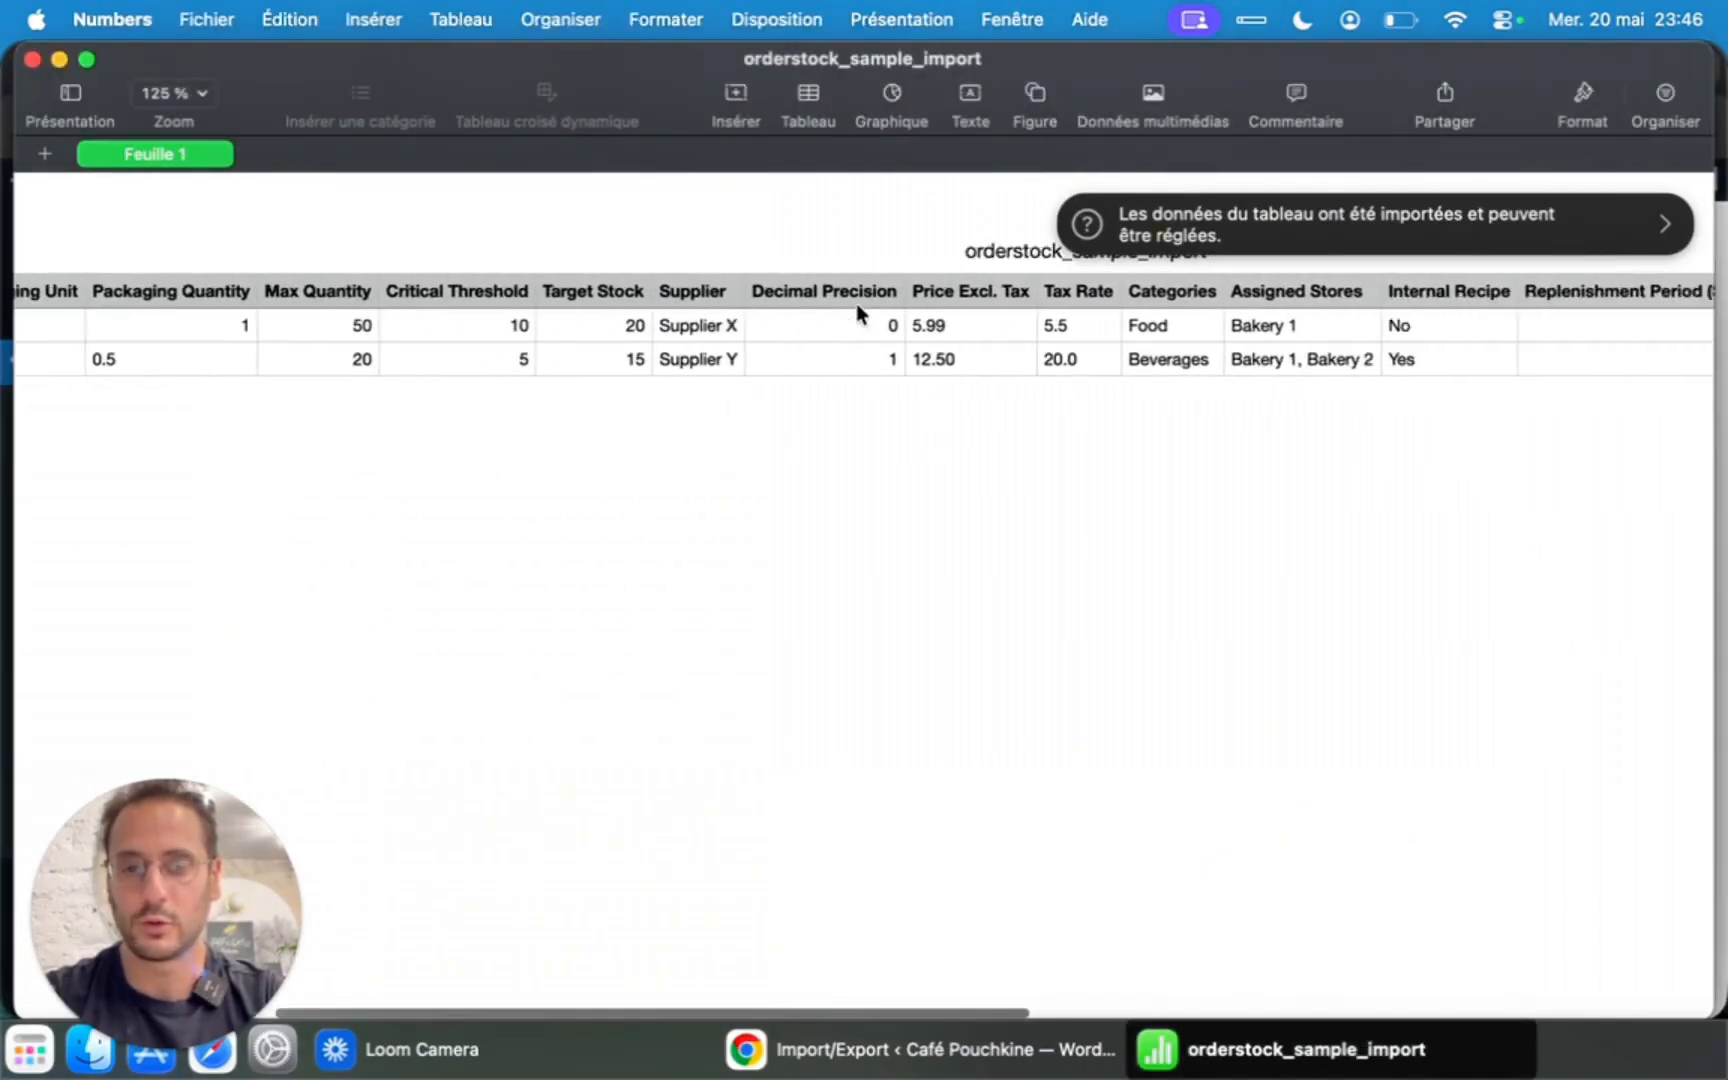
scroll(856, 302, "right", 10)
scroll(856, 302, "left", 20)
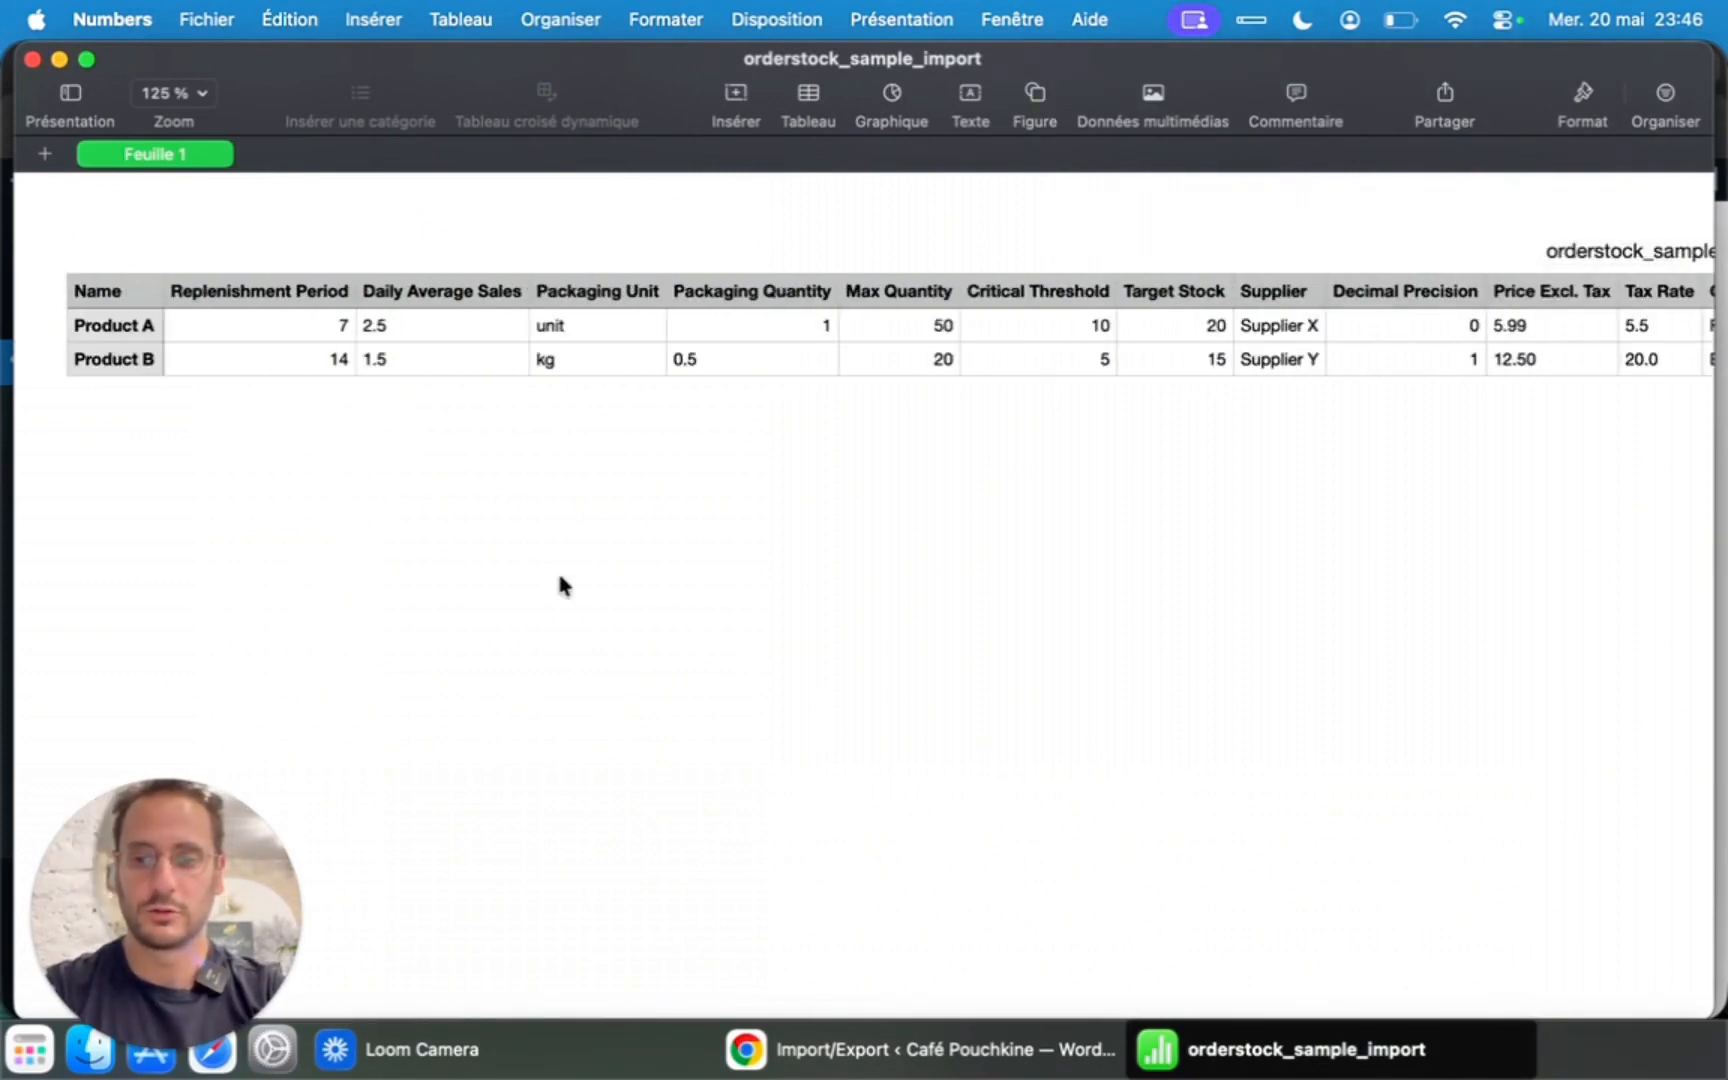
Switch back to Chrome and review the General and Pro sections of the OrderStock settings.
left_click(920, 1049)
scroll(417, 481, "down", 3)
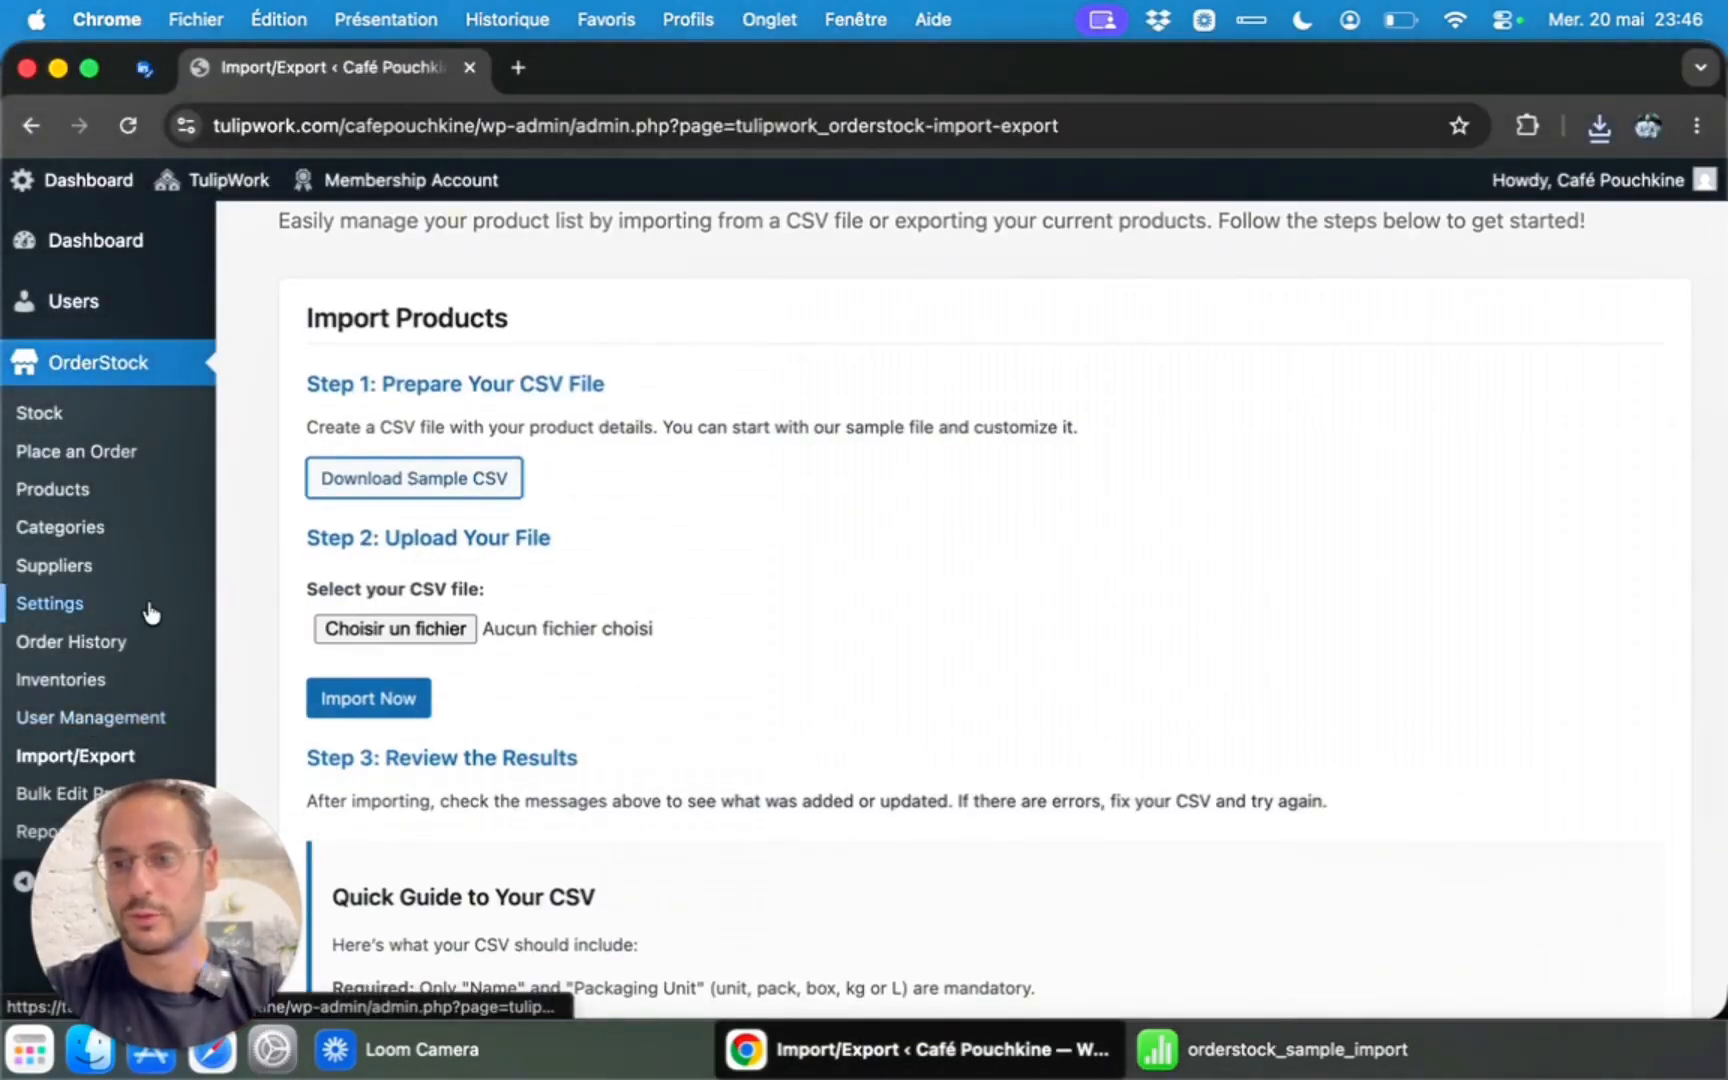
scroll(148, 610, "up", 1)
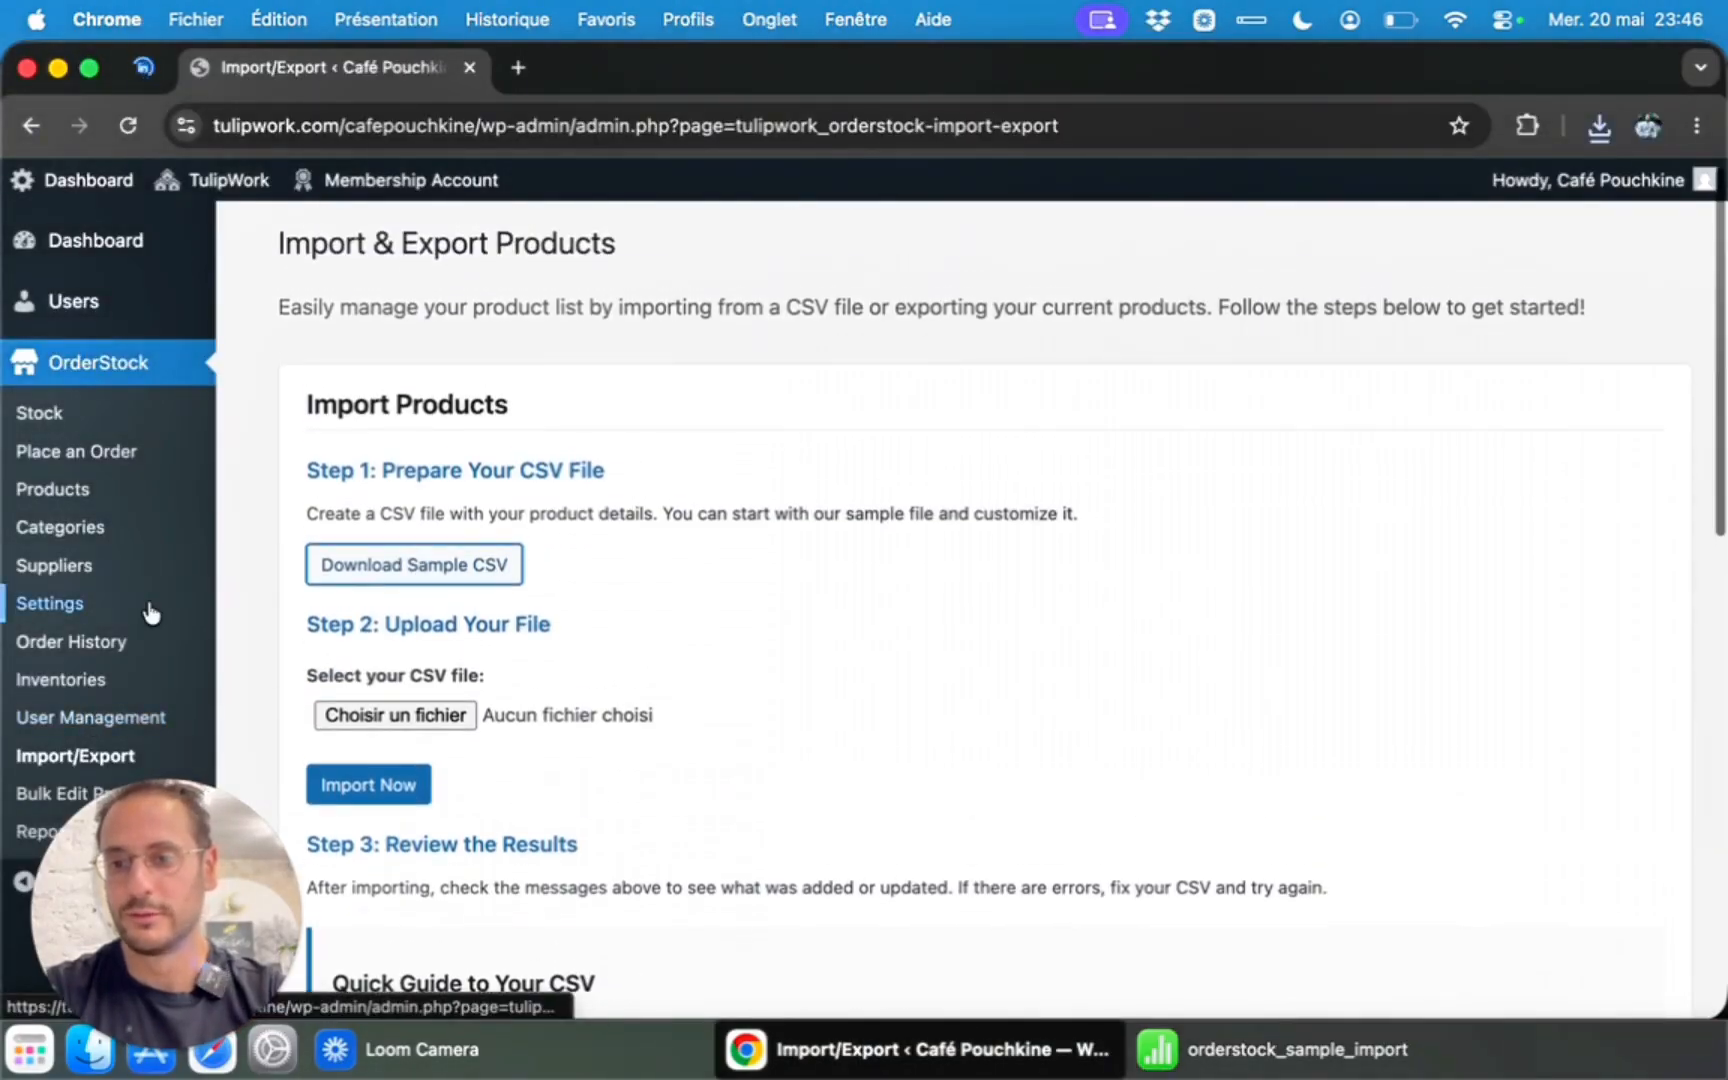
left_click(55, 608)
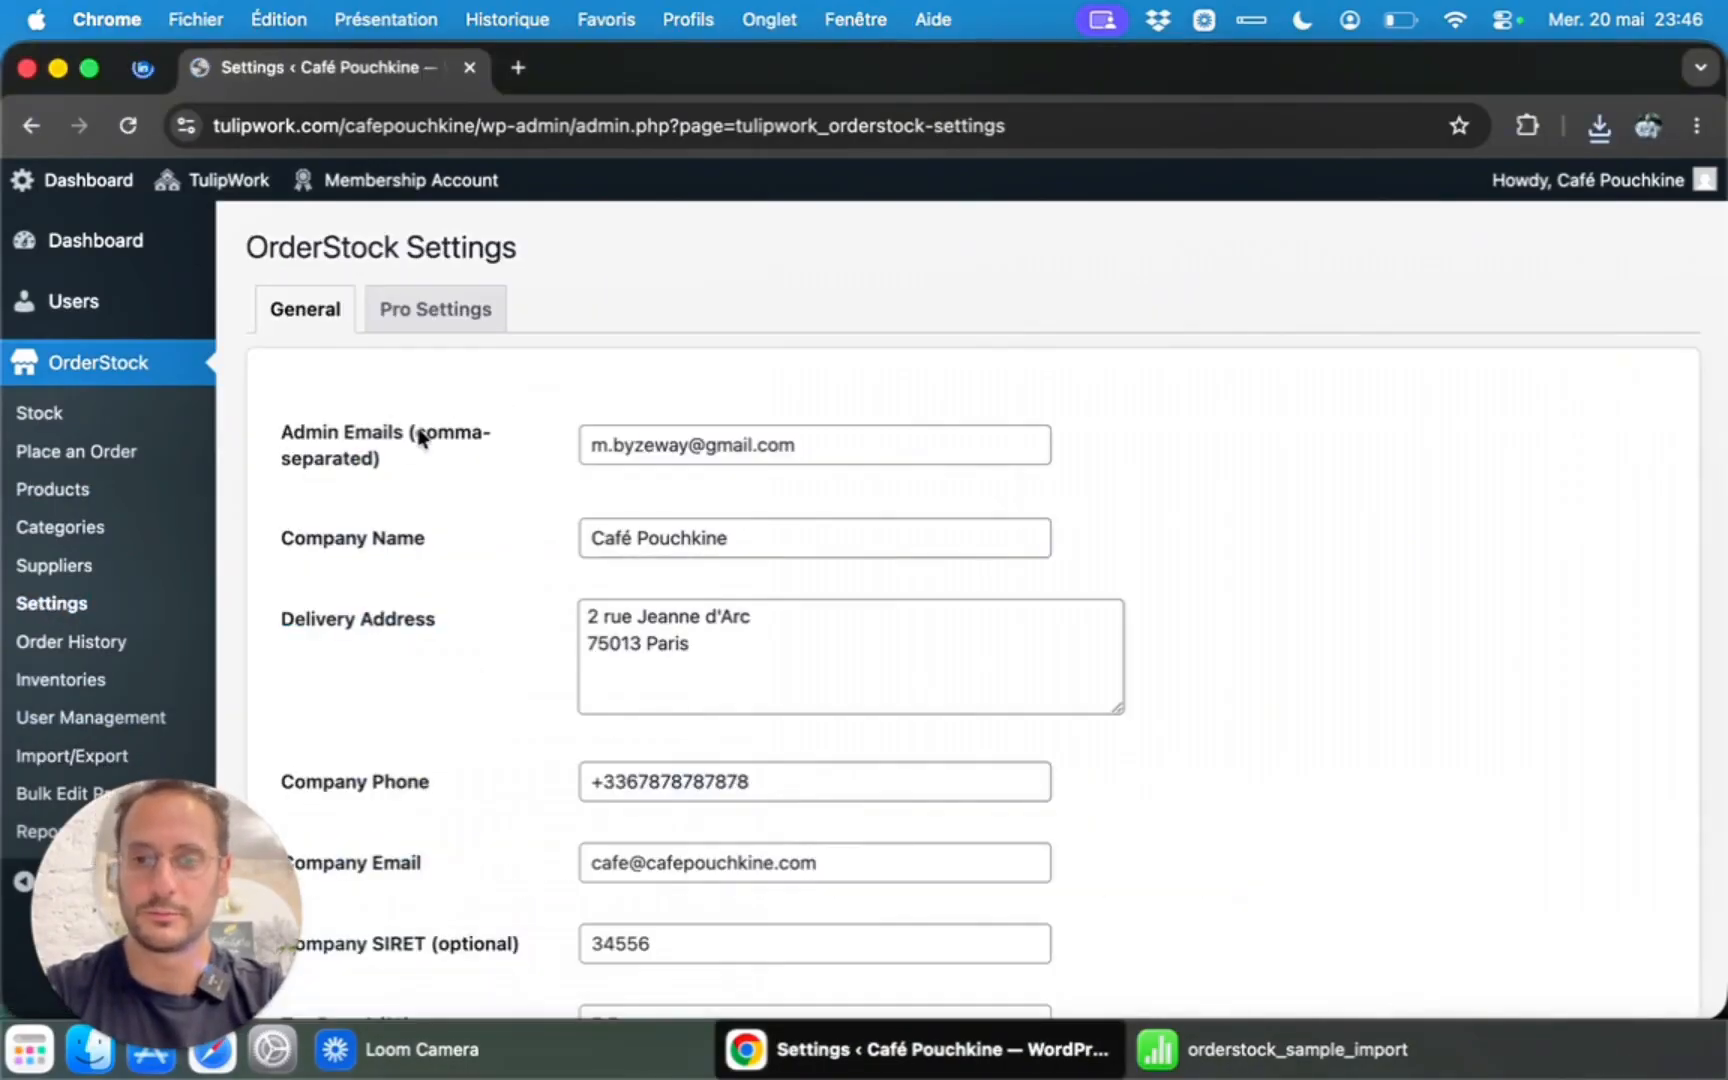
left_click(405, 314)
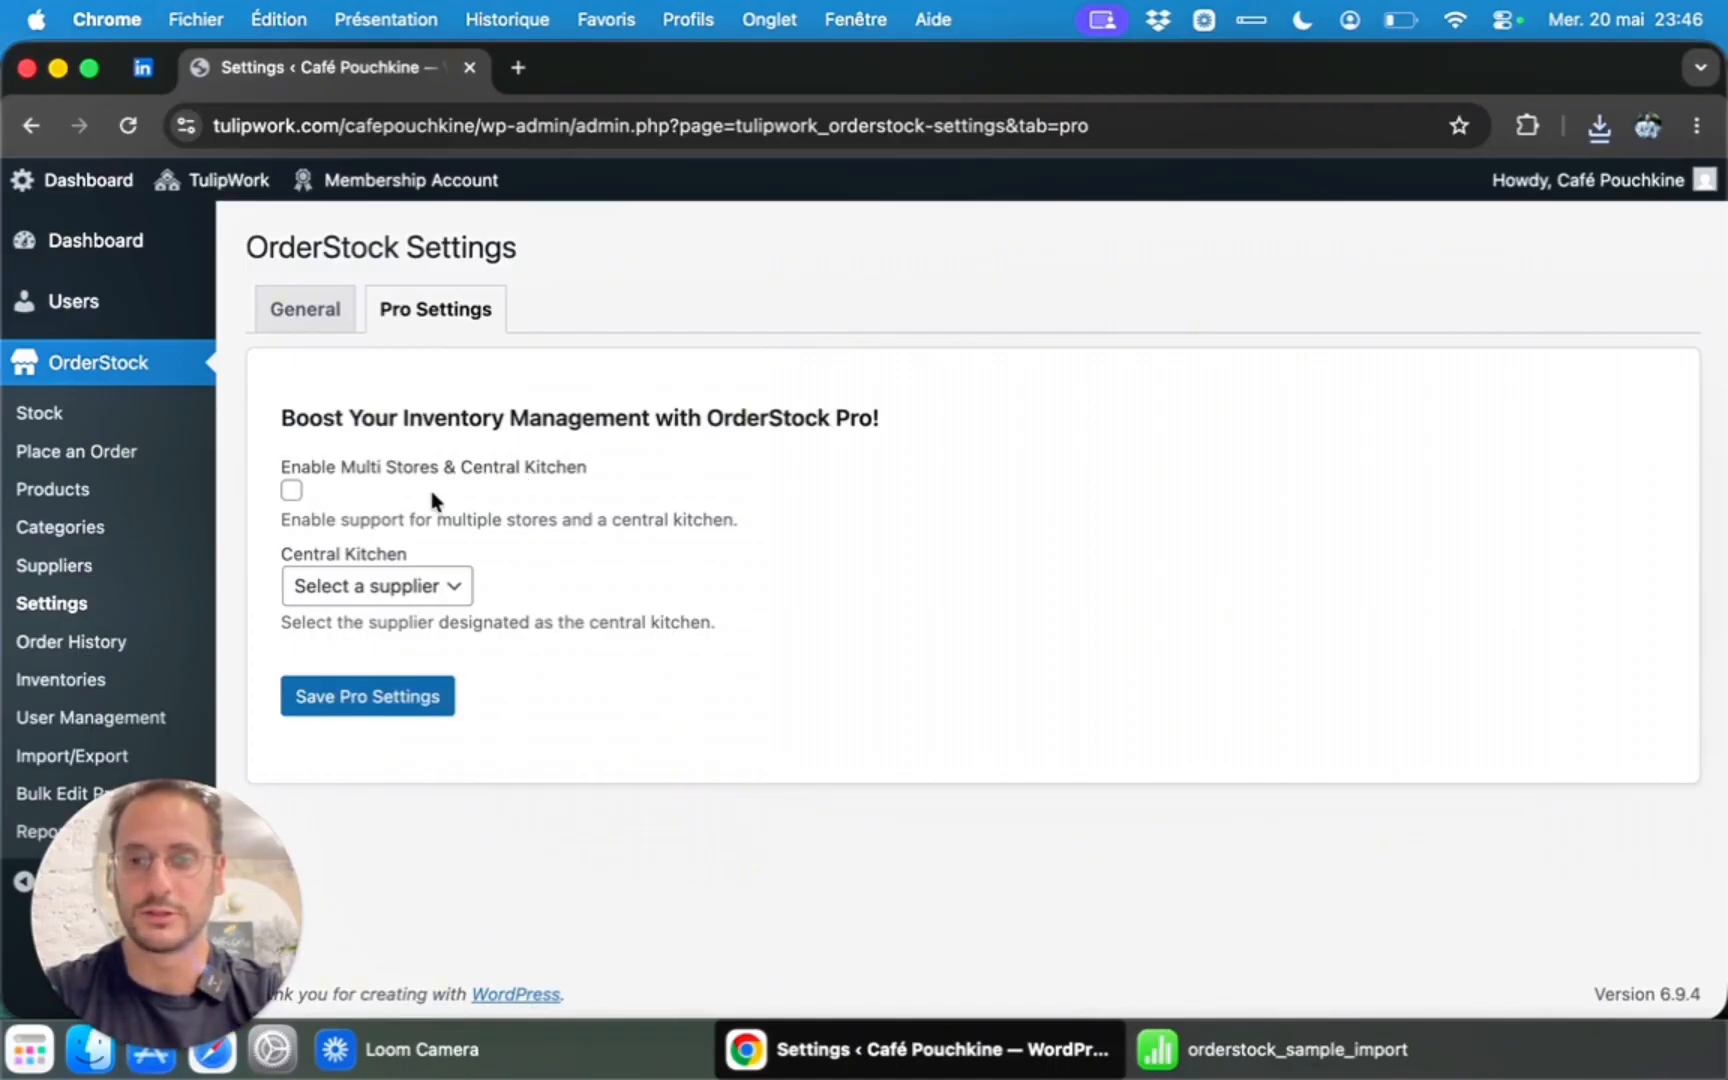
left_click(332, 330)
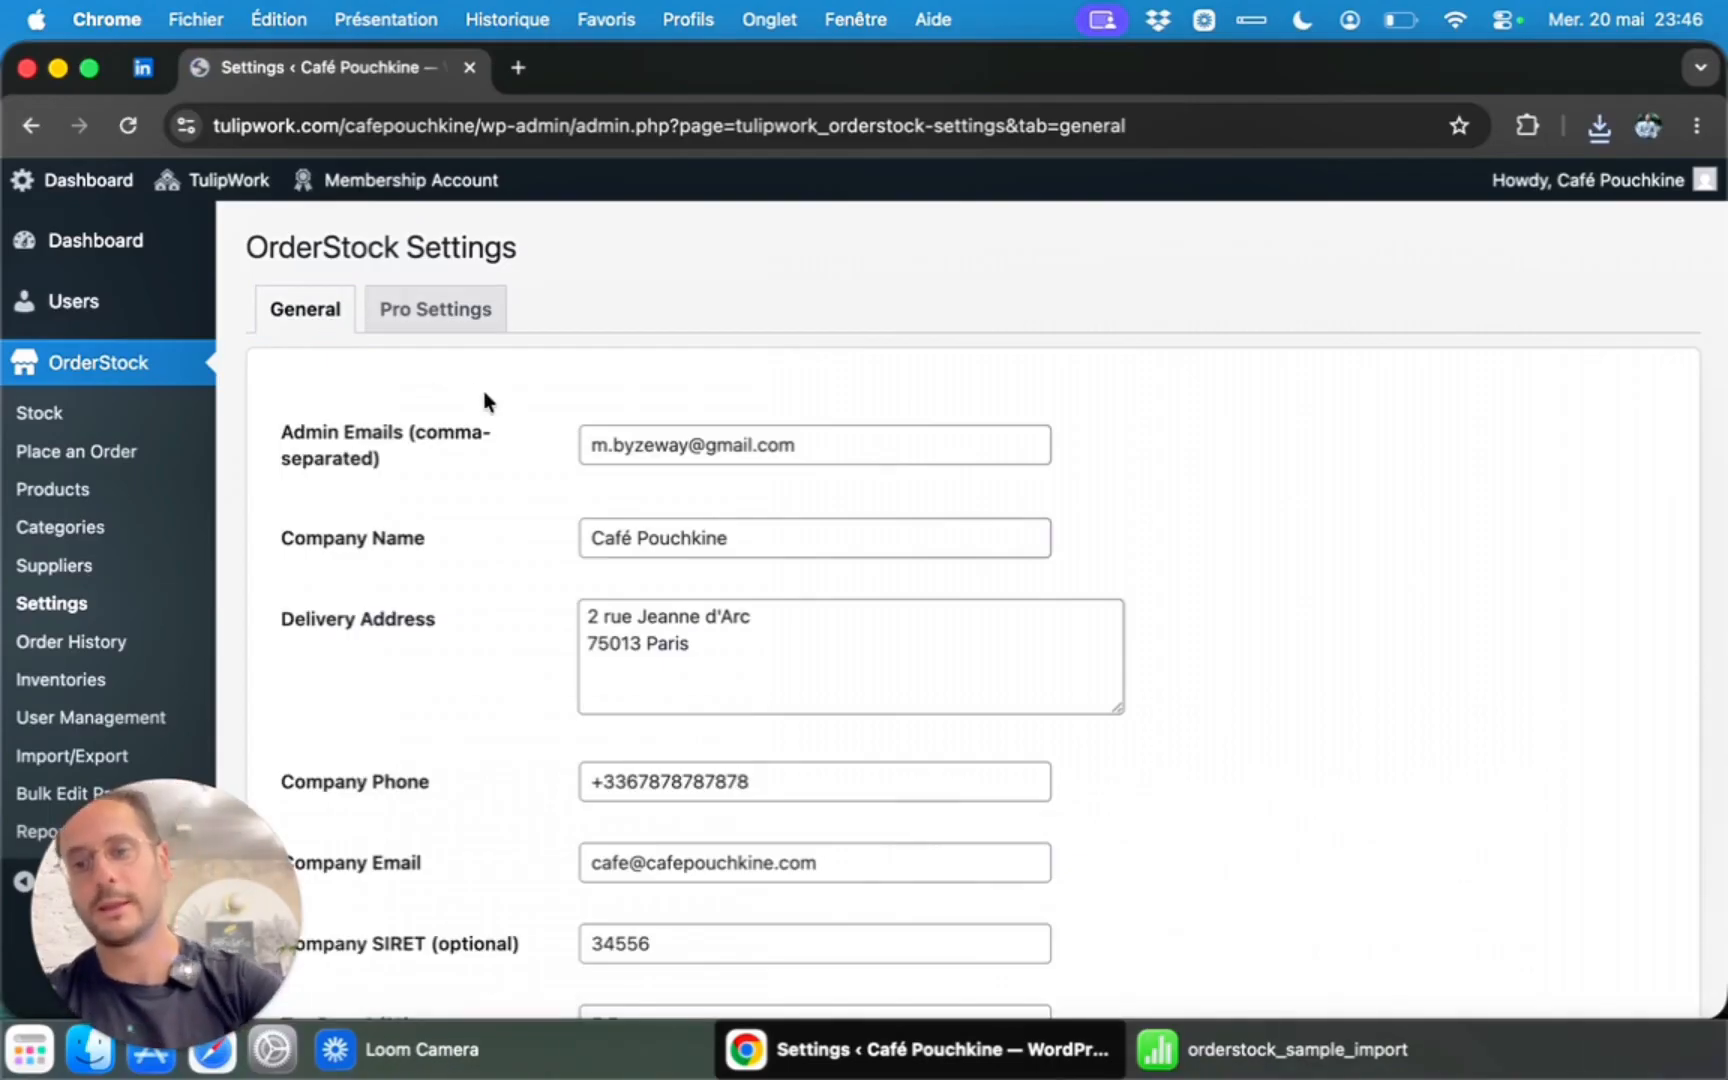
In the sample import spreadsheet in Numbers, rename Product A as Farine d'amande and Product B as Sucre.
left_click(1306, 1072)
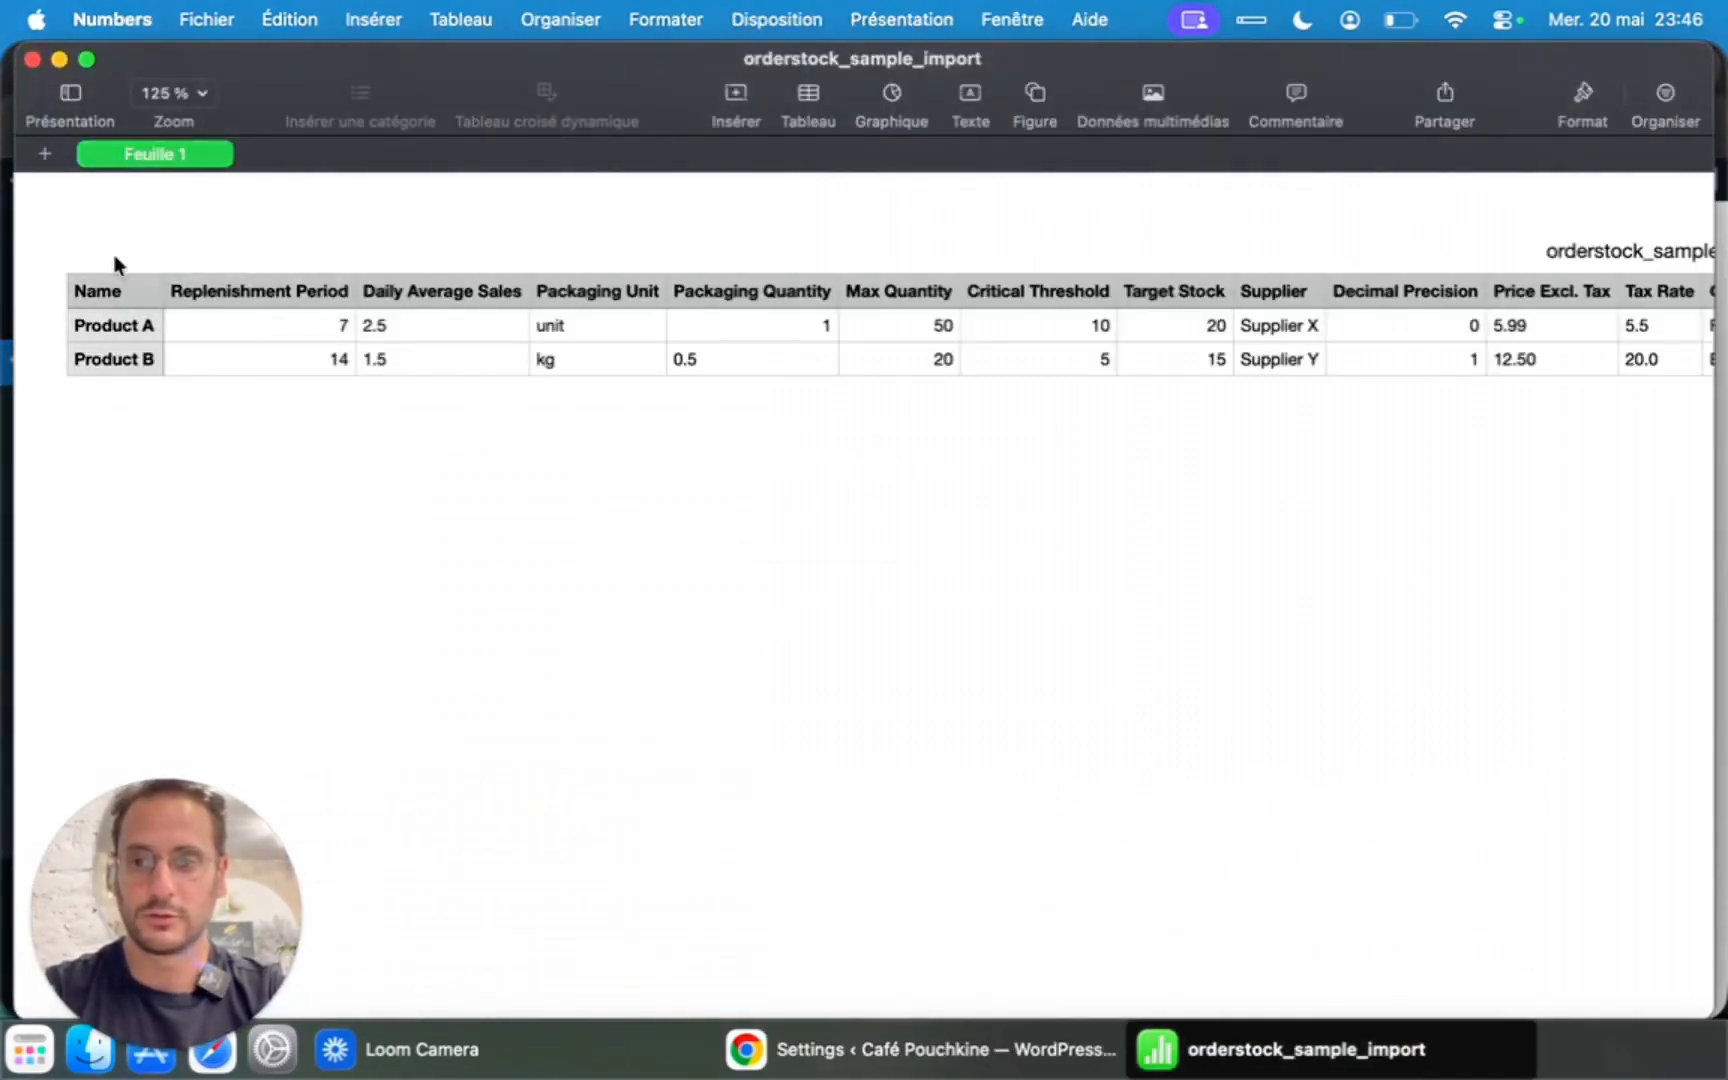
left_click(145, 335)
left_click(122, 333)
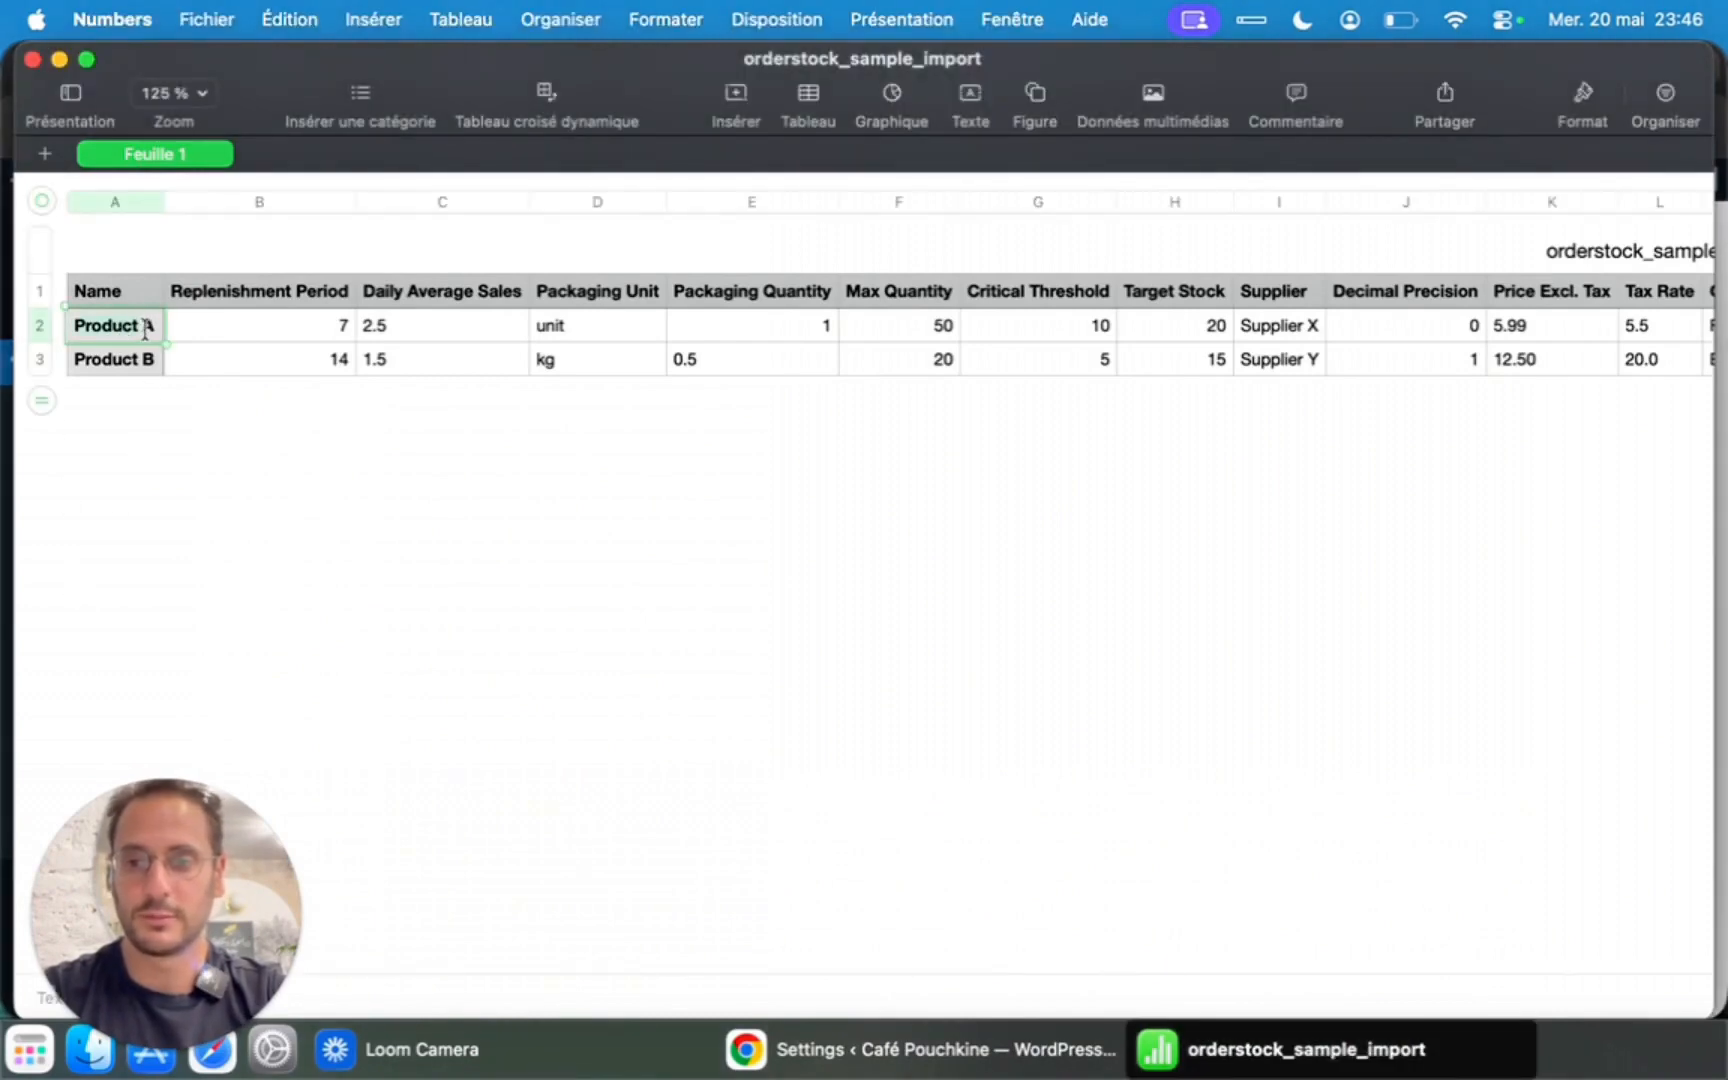
type("F")
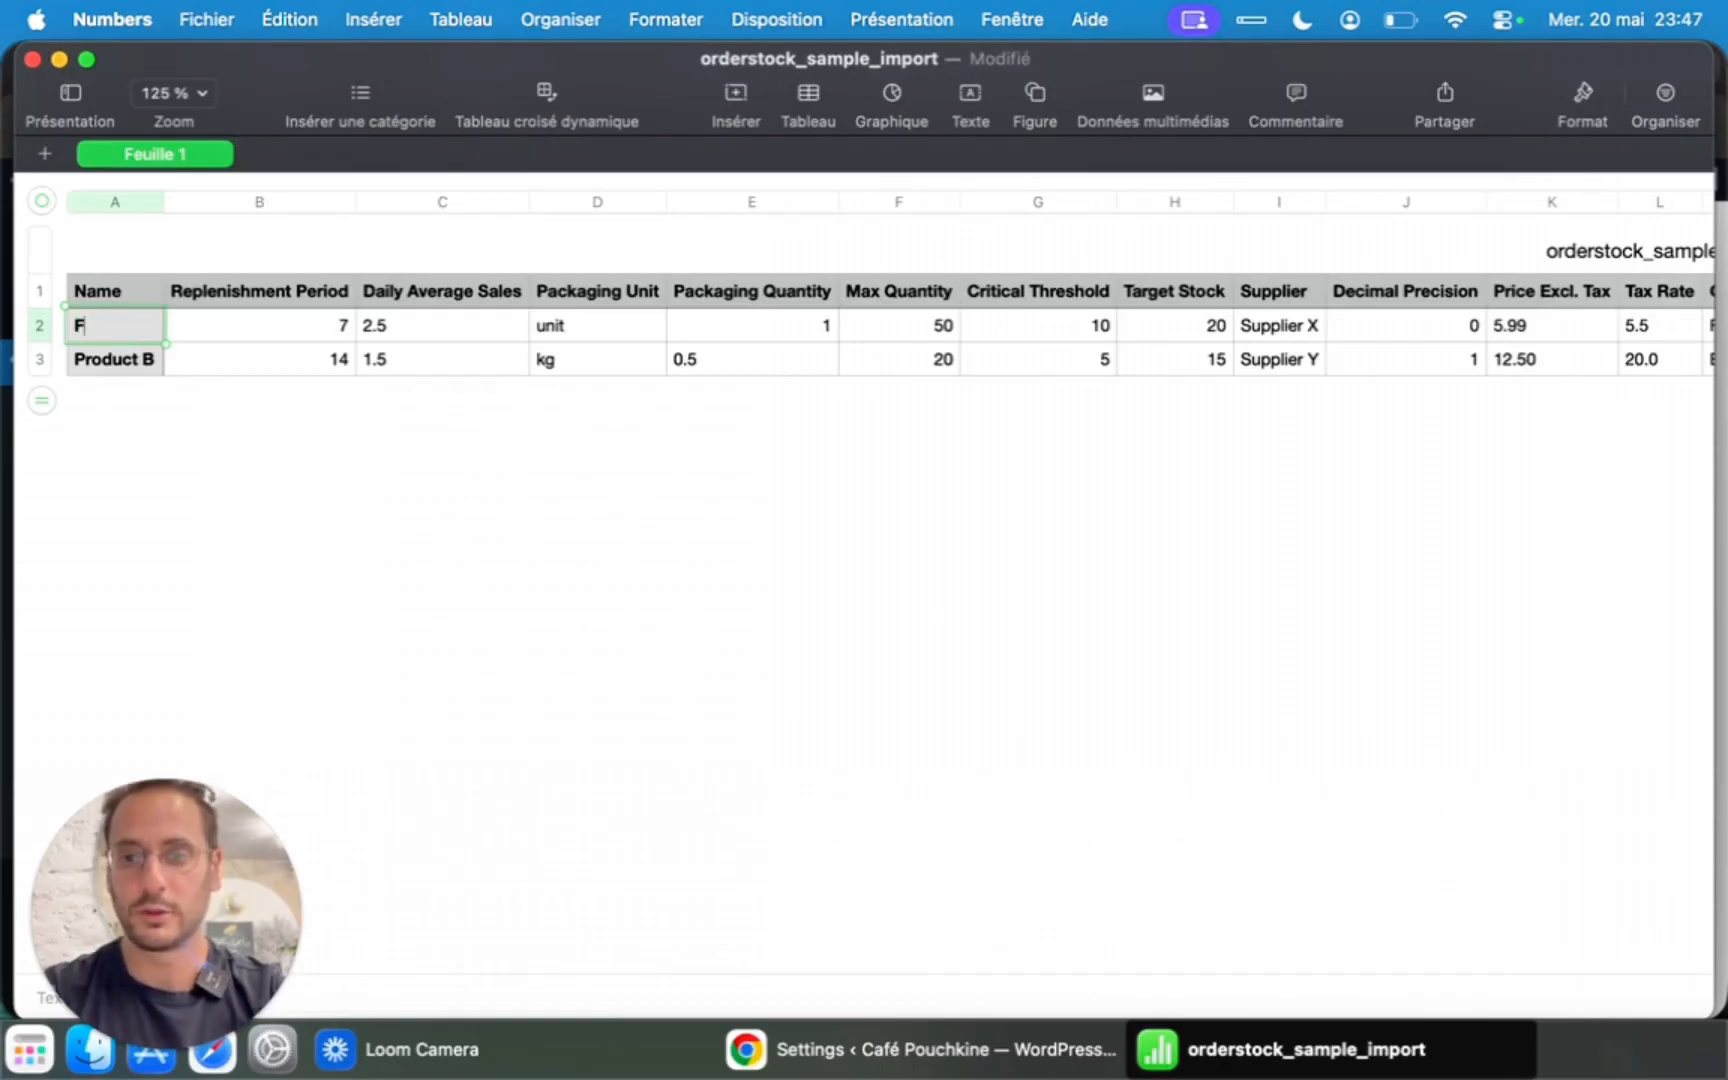
type("arine d'amande")
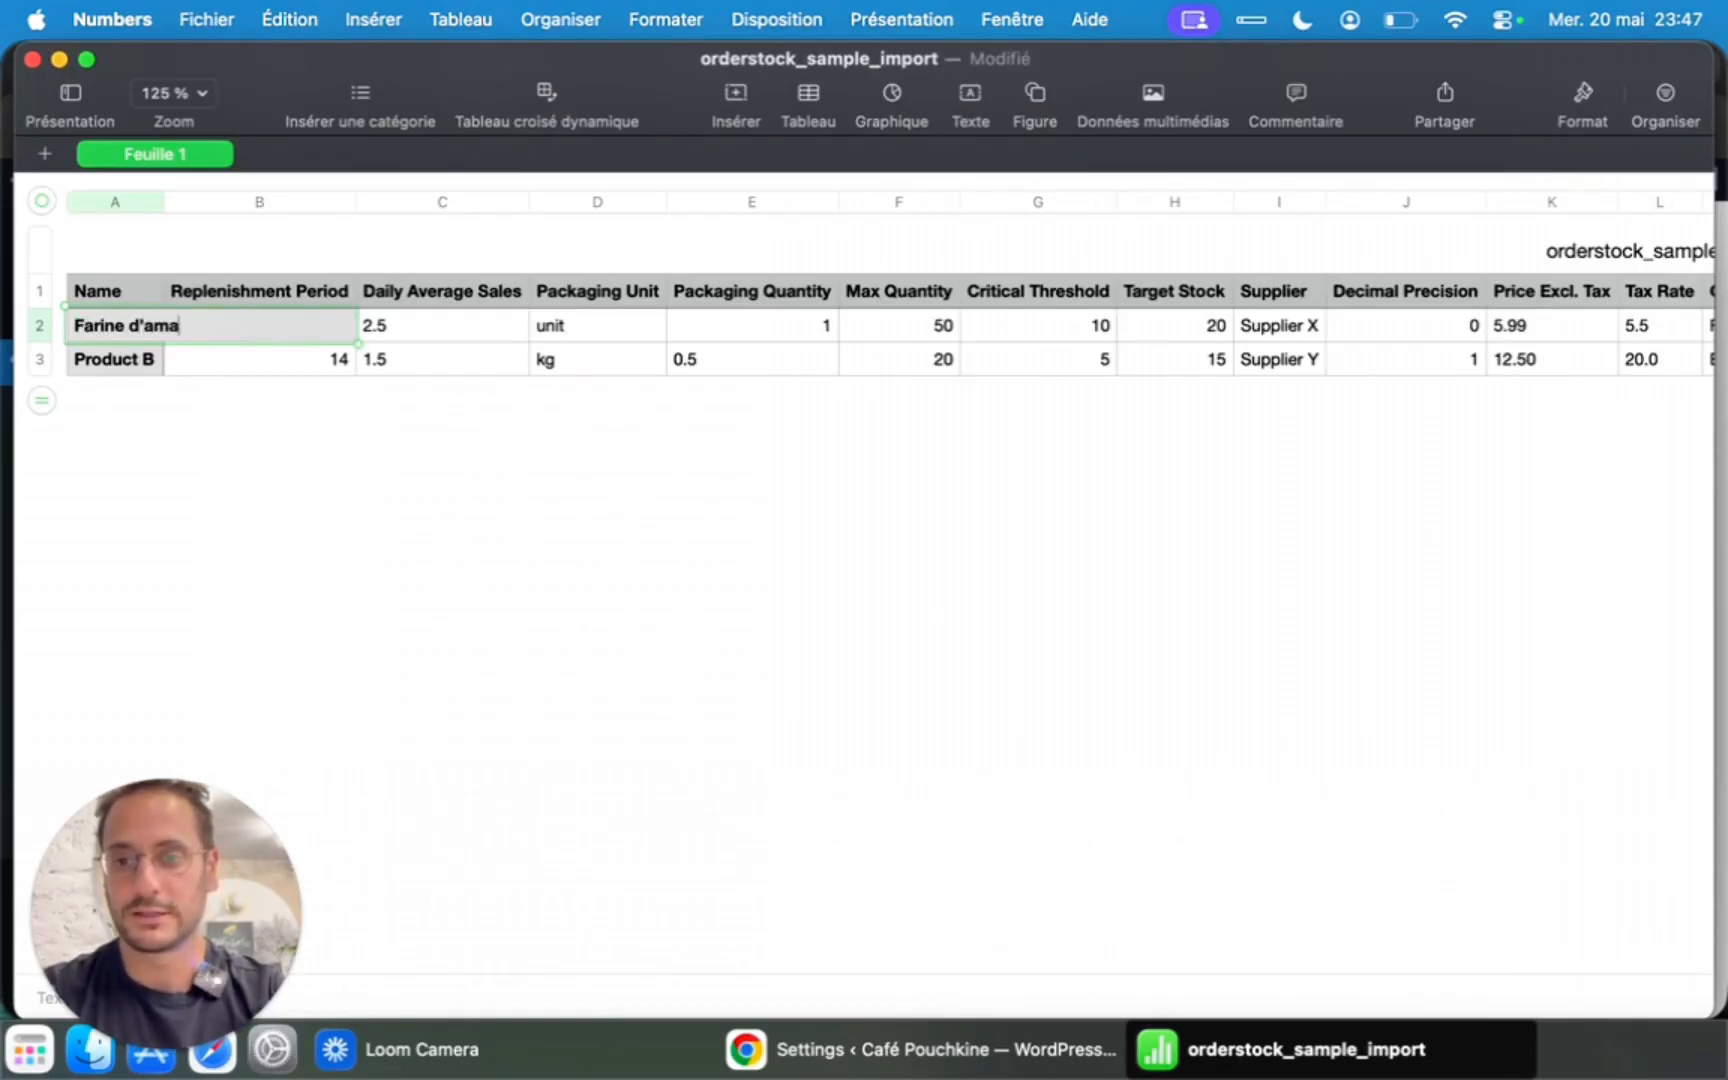
key("Return")
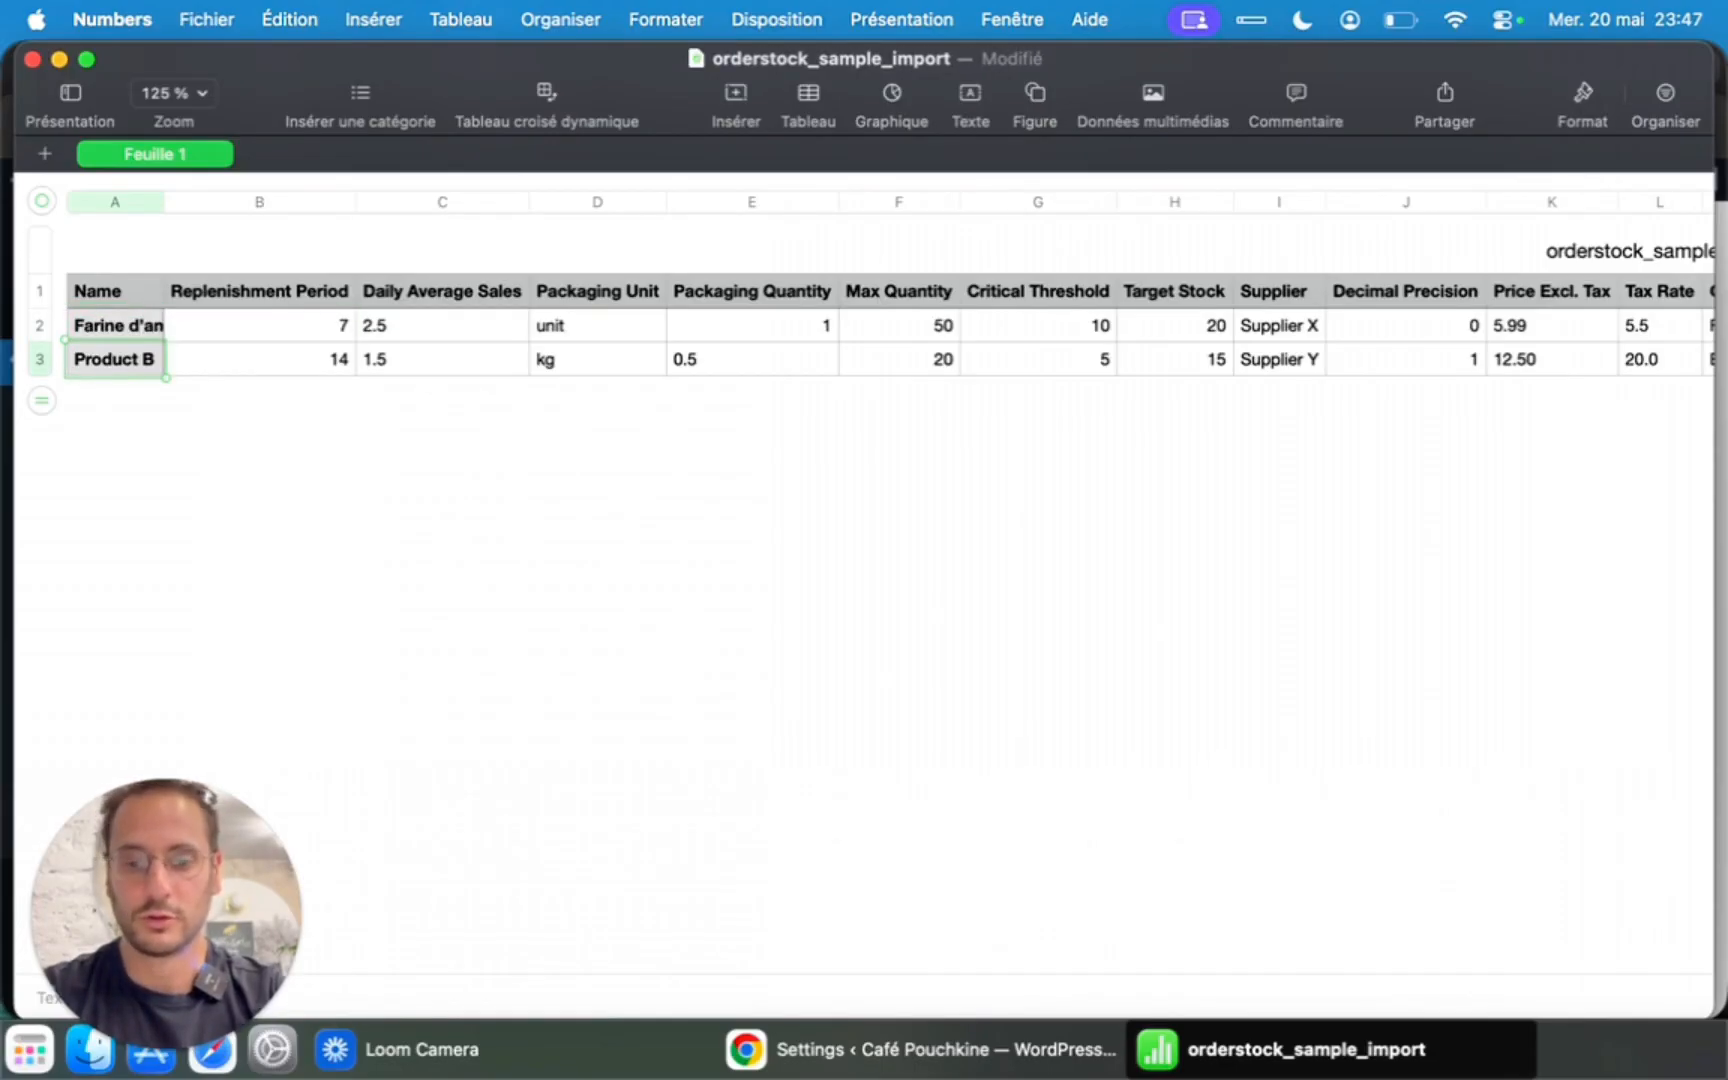
type("Sucre")
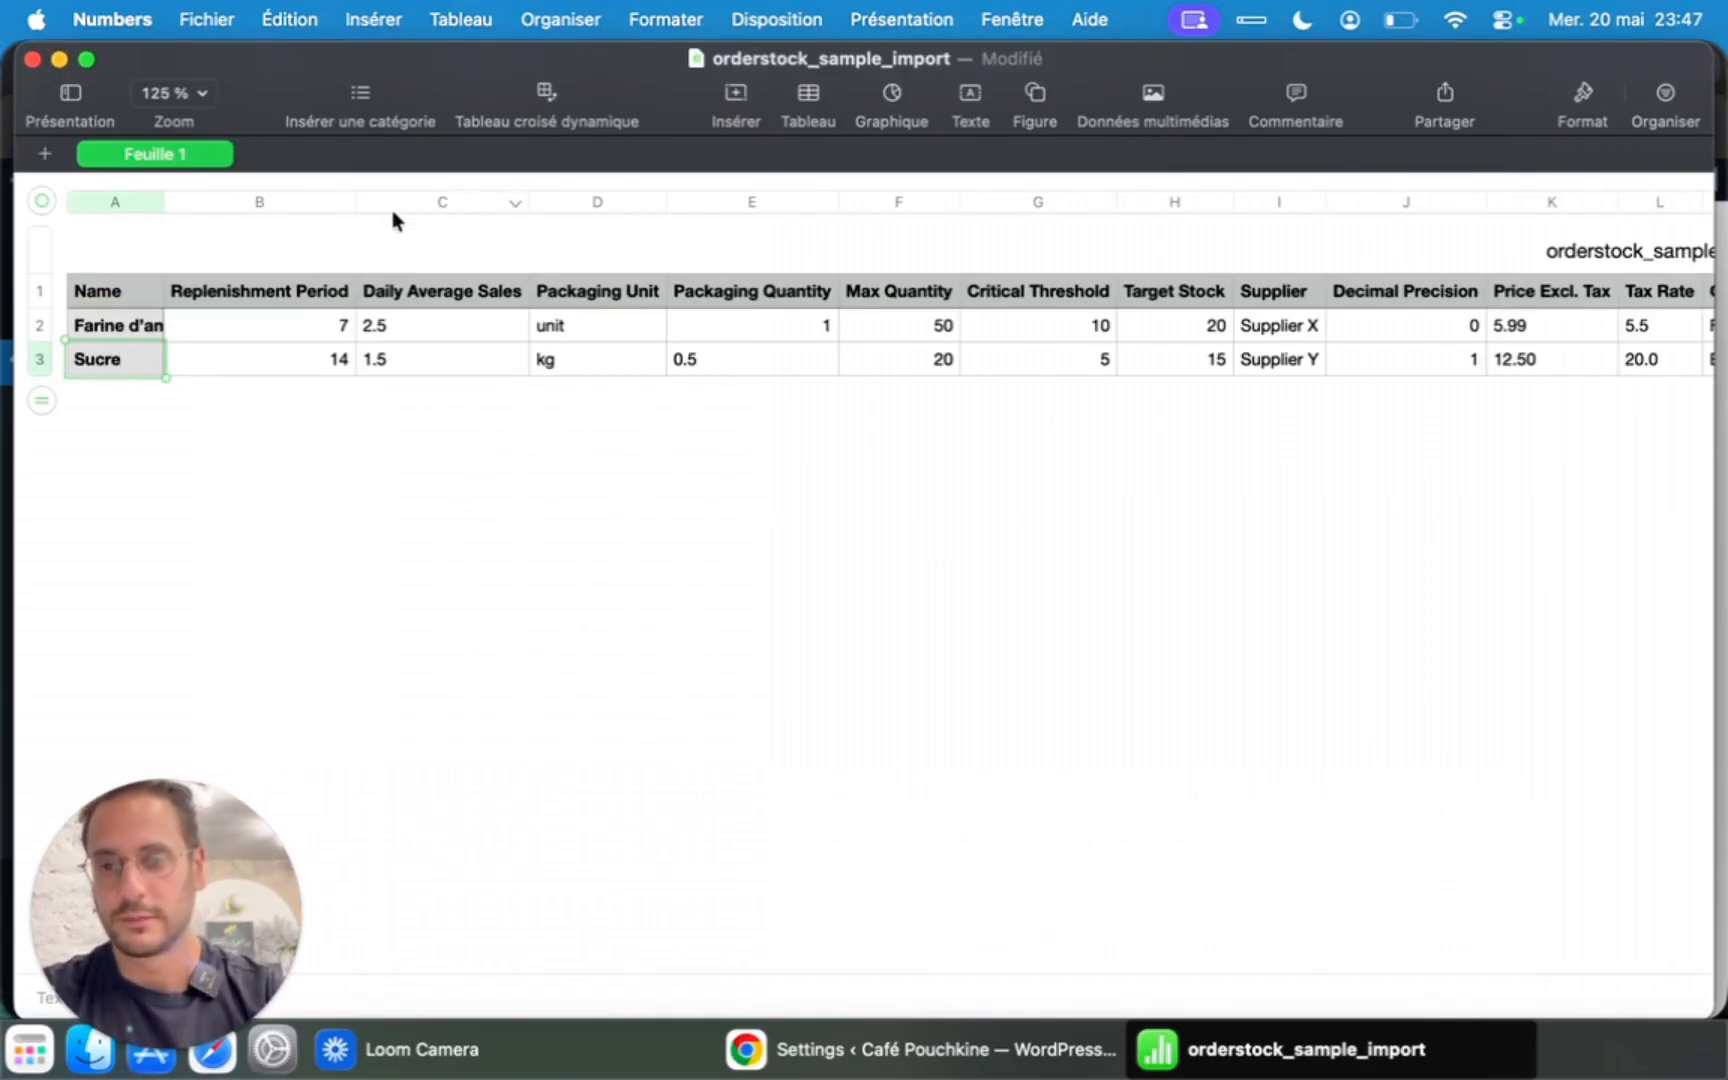
left_click(328, 324)
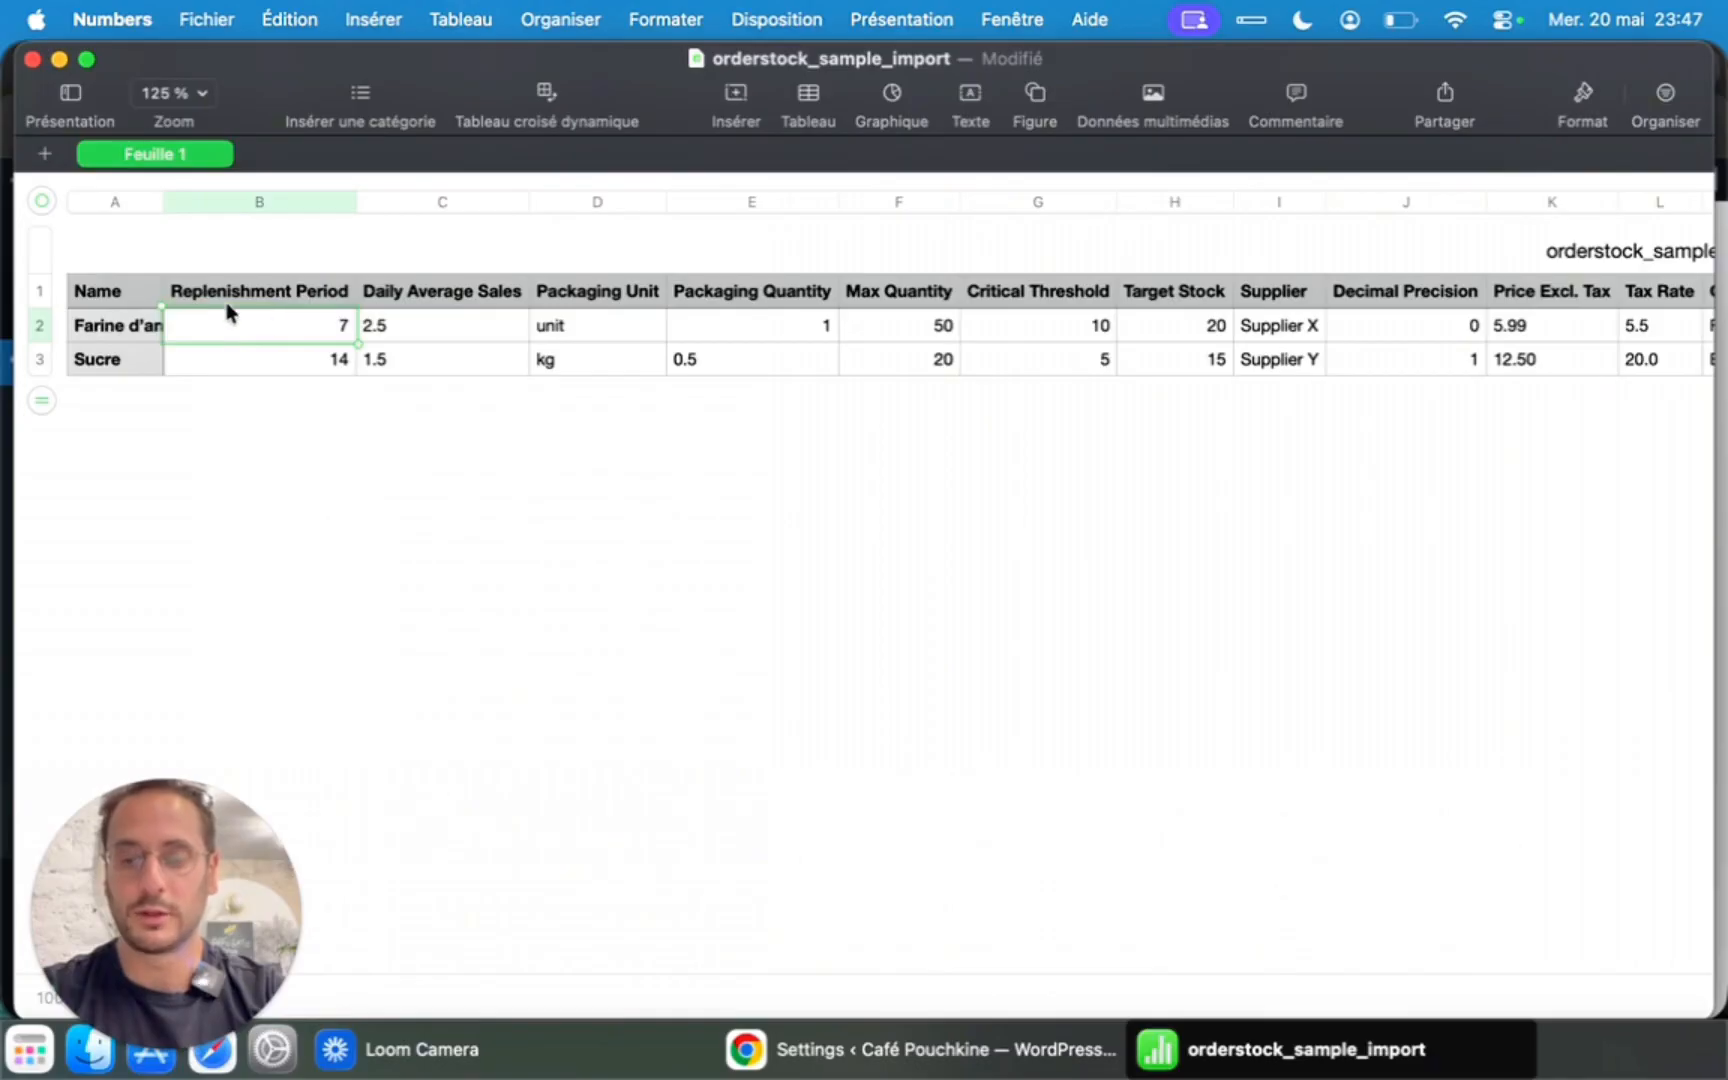
Switch to Chrome and check the available Order Calculation Mode options in the general OrderStock settings.
left_click(920, 1049)
scroll(694, 658, "down", 5)
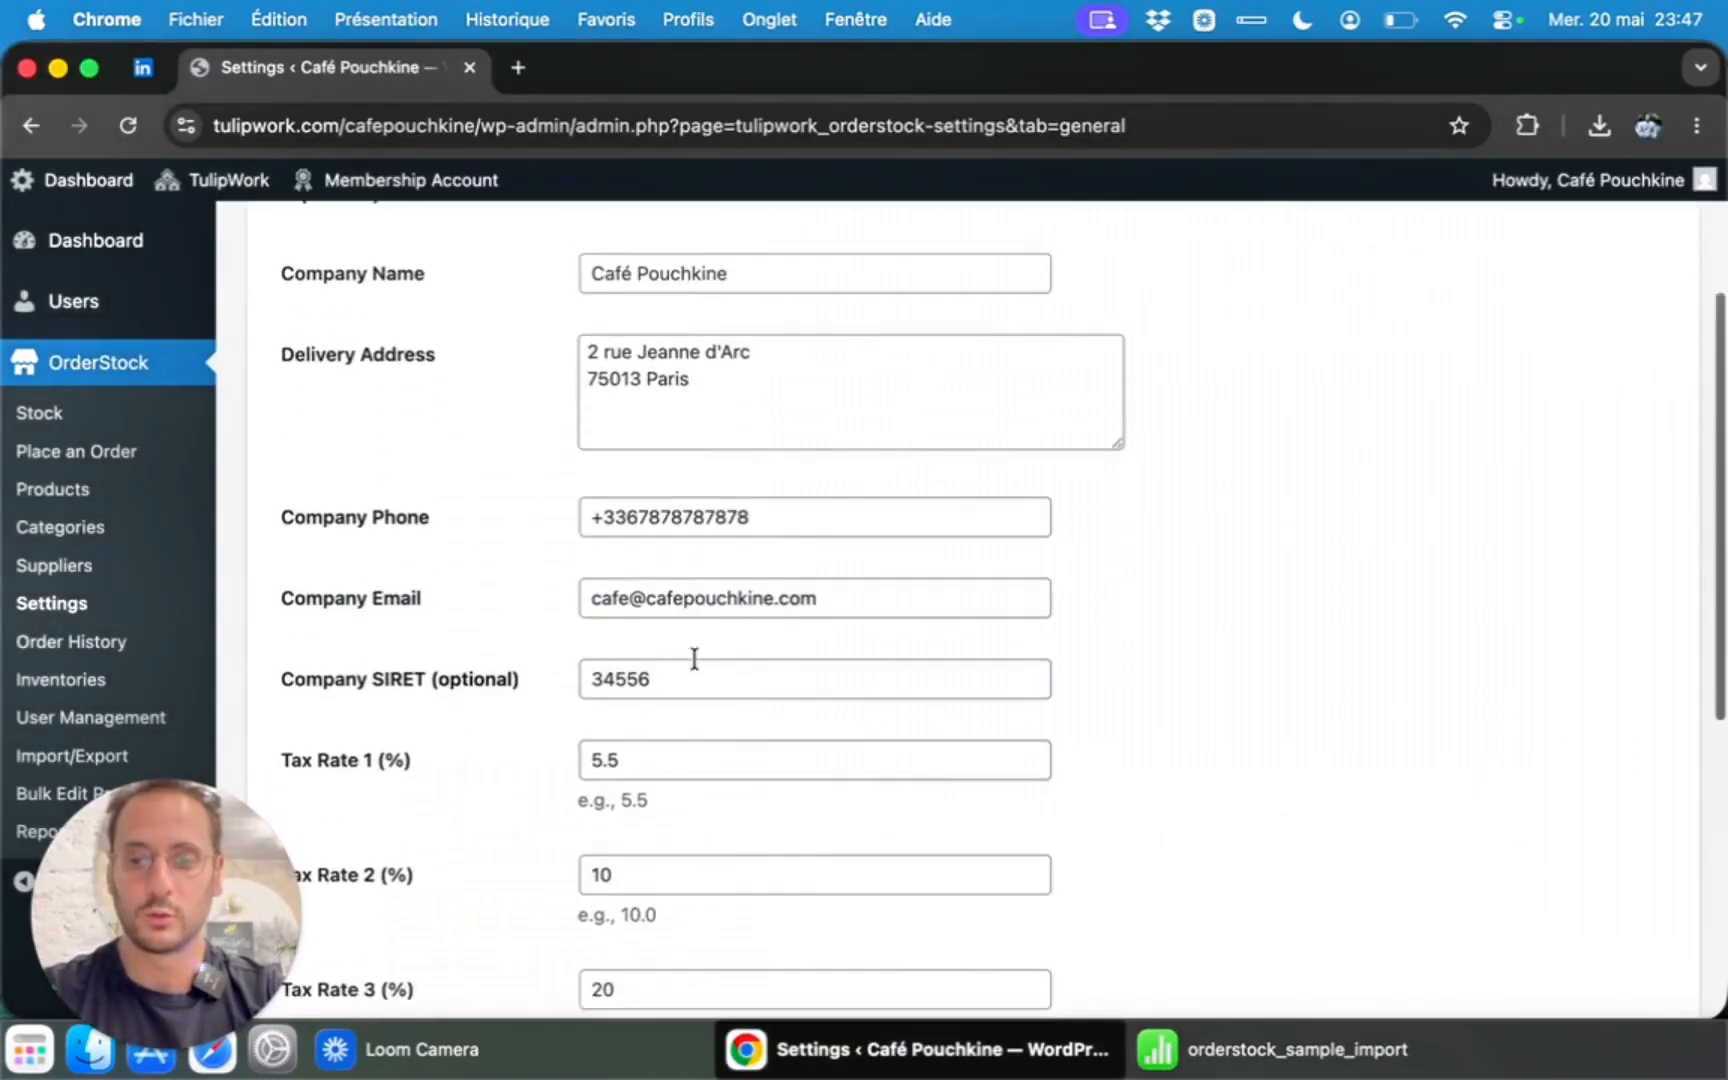
scroll(694, 658, "down", 6)
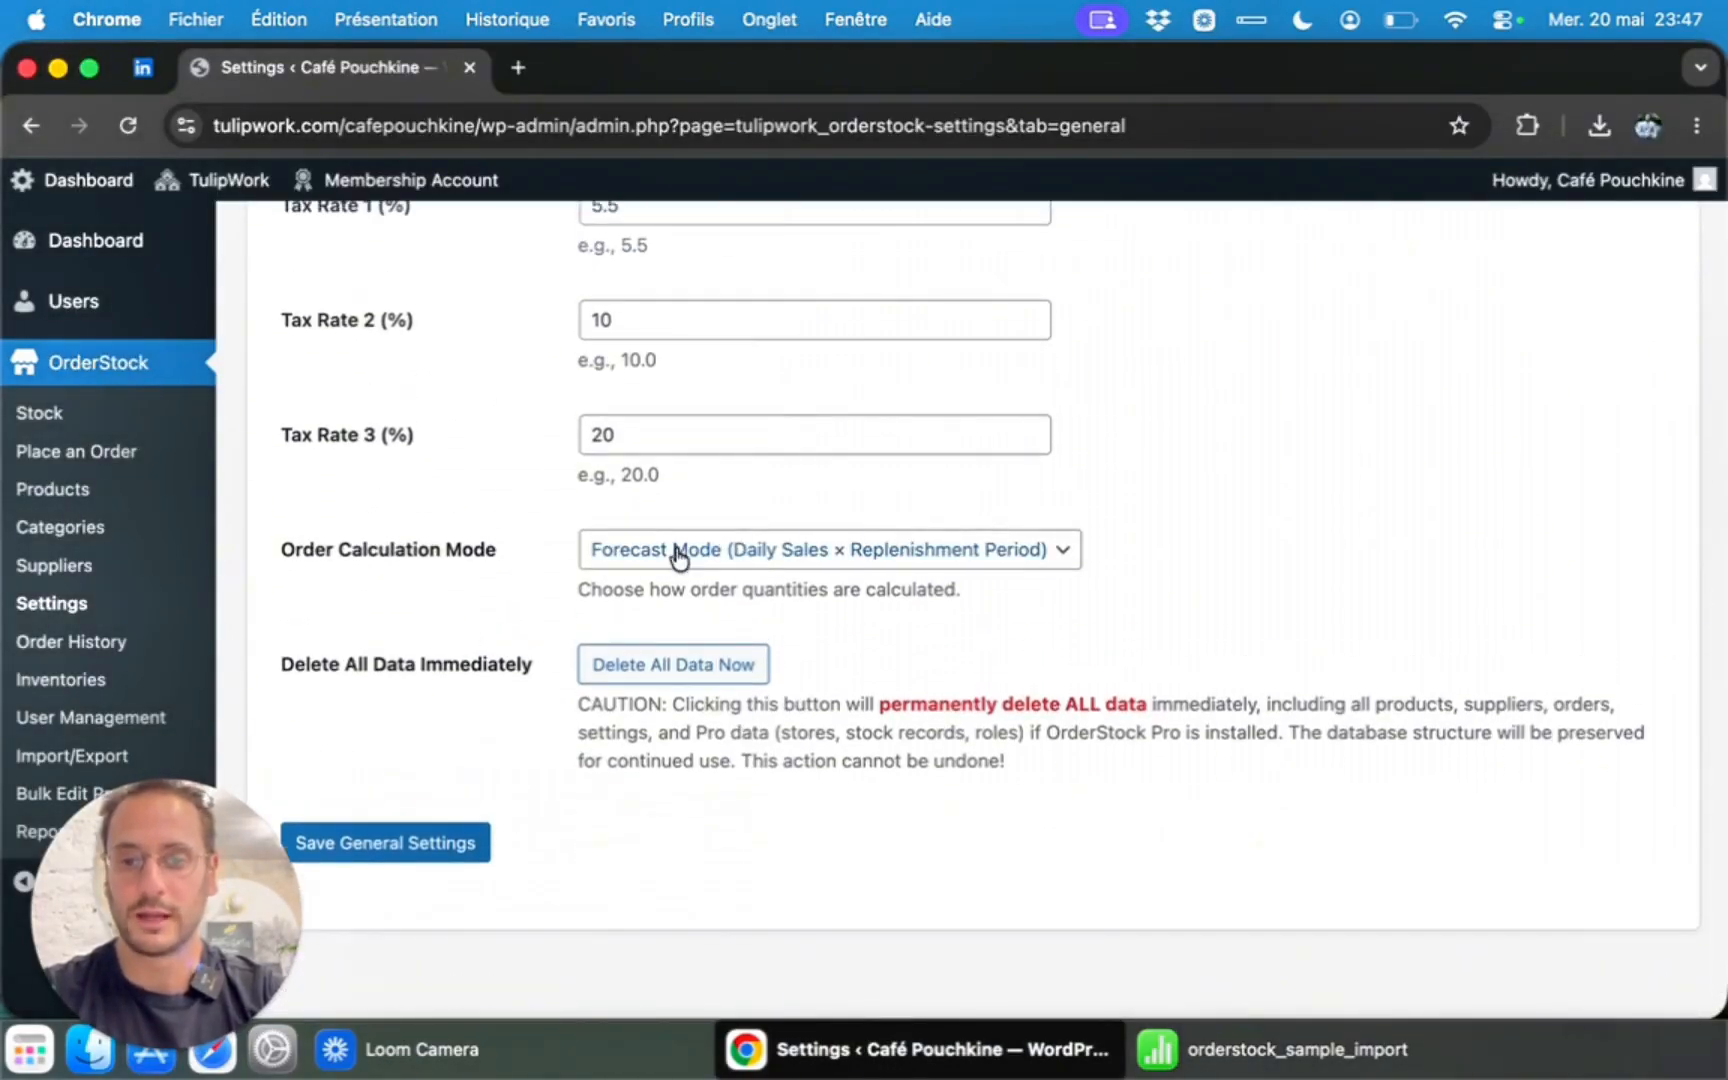
left_click(679, 557)
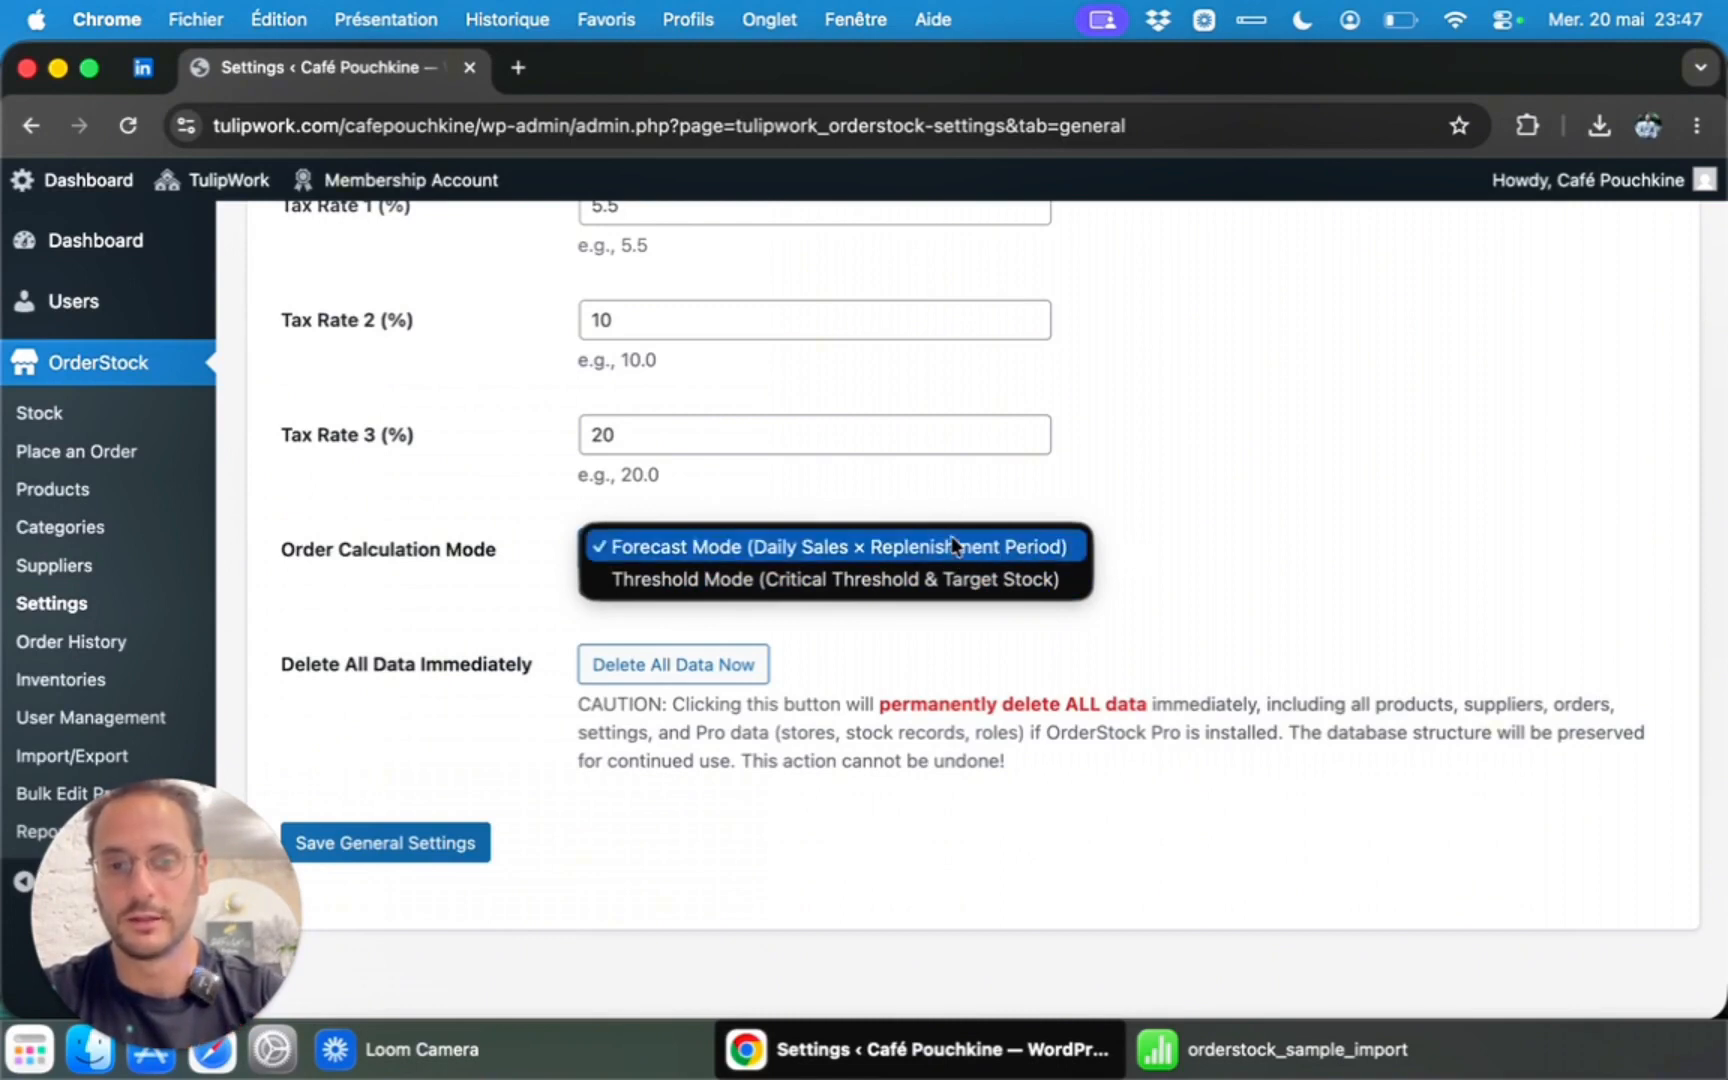
Back in the Numbers spreadsheet, set the Replenishment Period to 30 for Farine d'amande and 60 for Sucre.
left_click(1200, 1060)
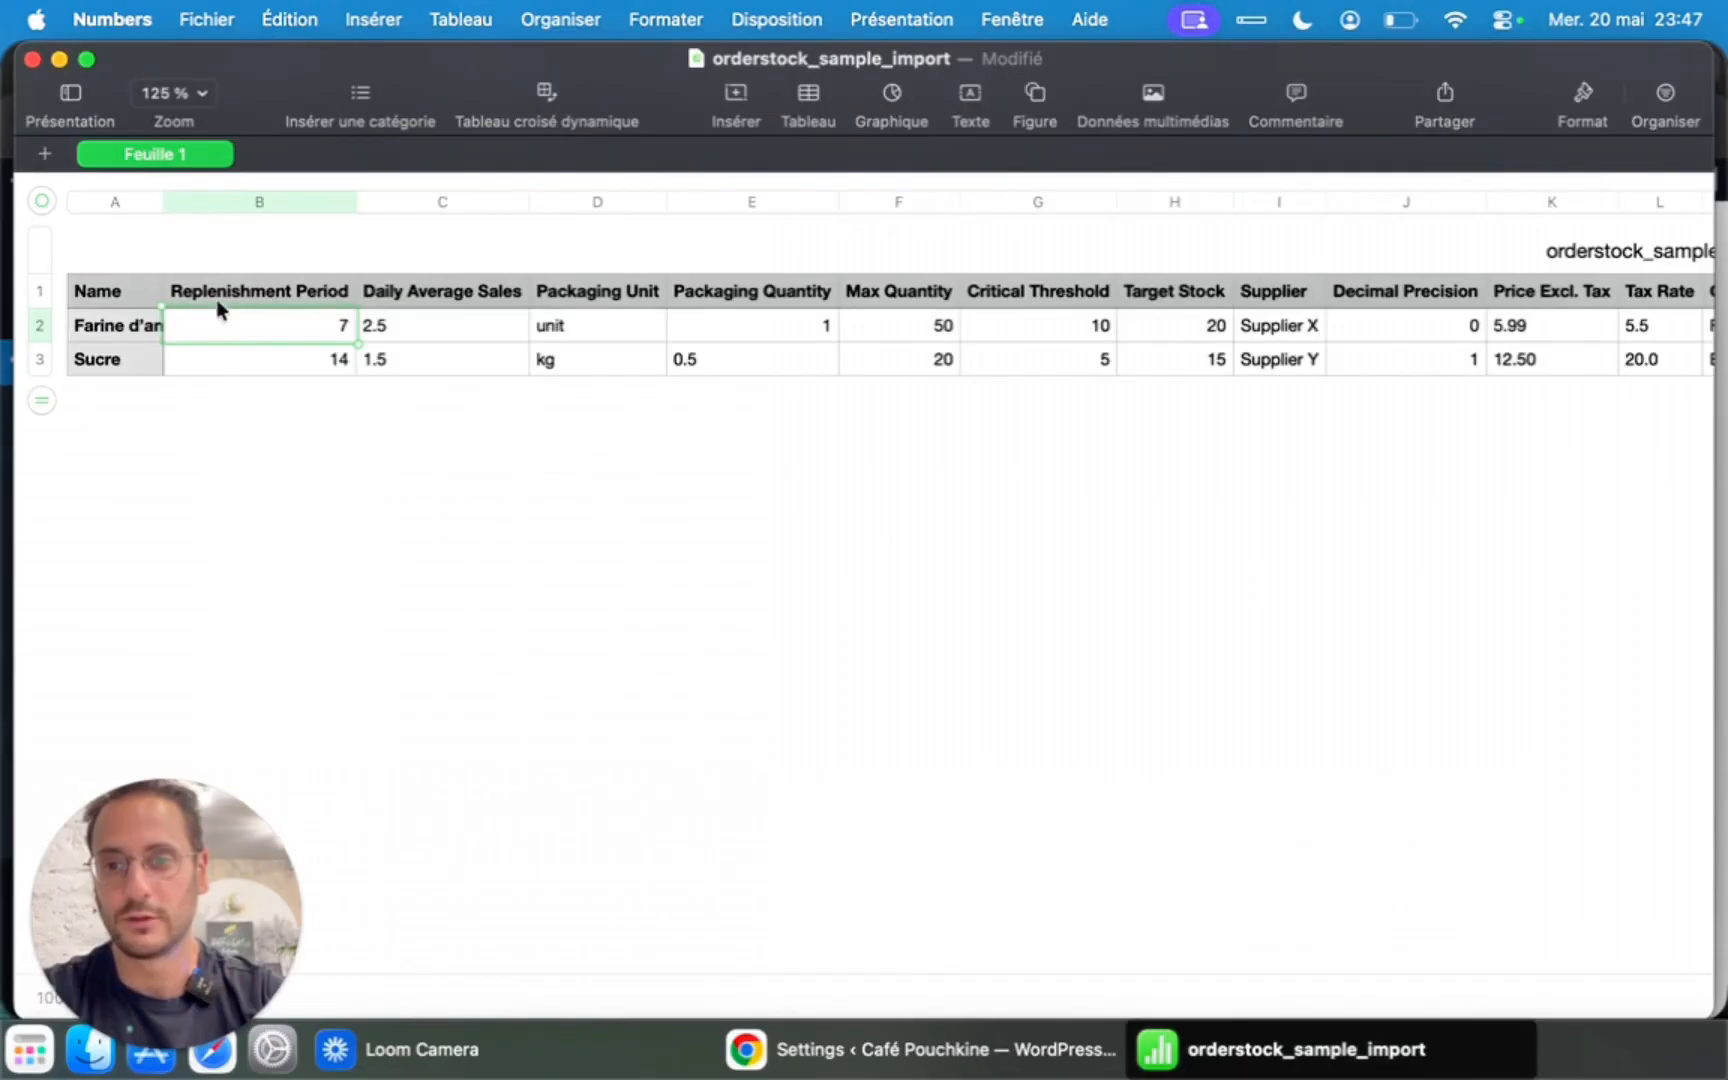
double_click(274, 328)
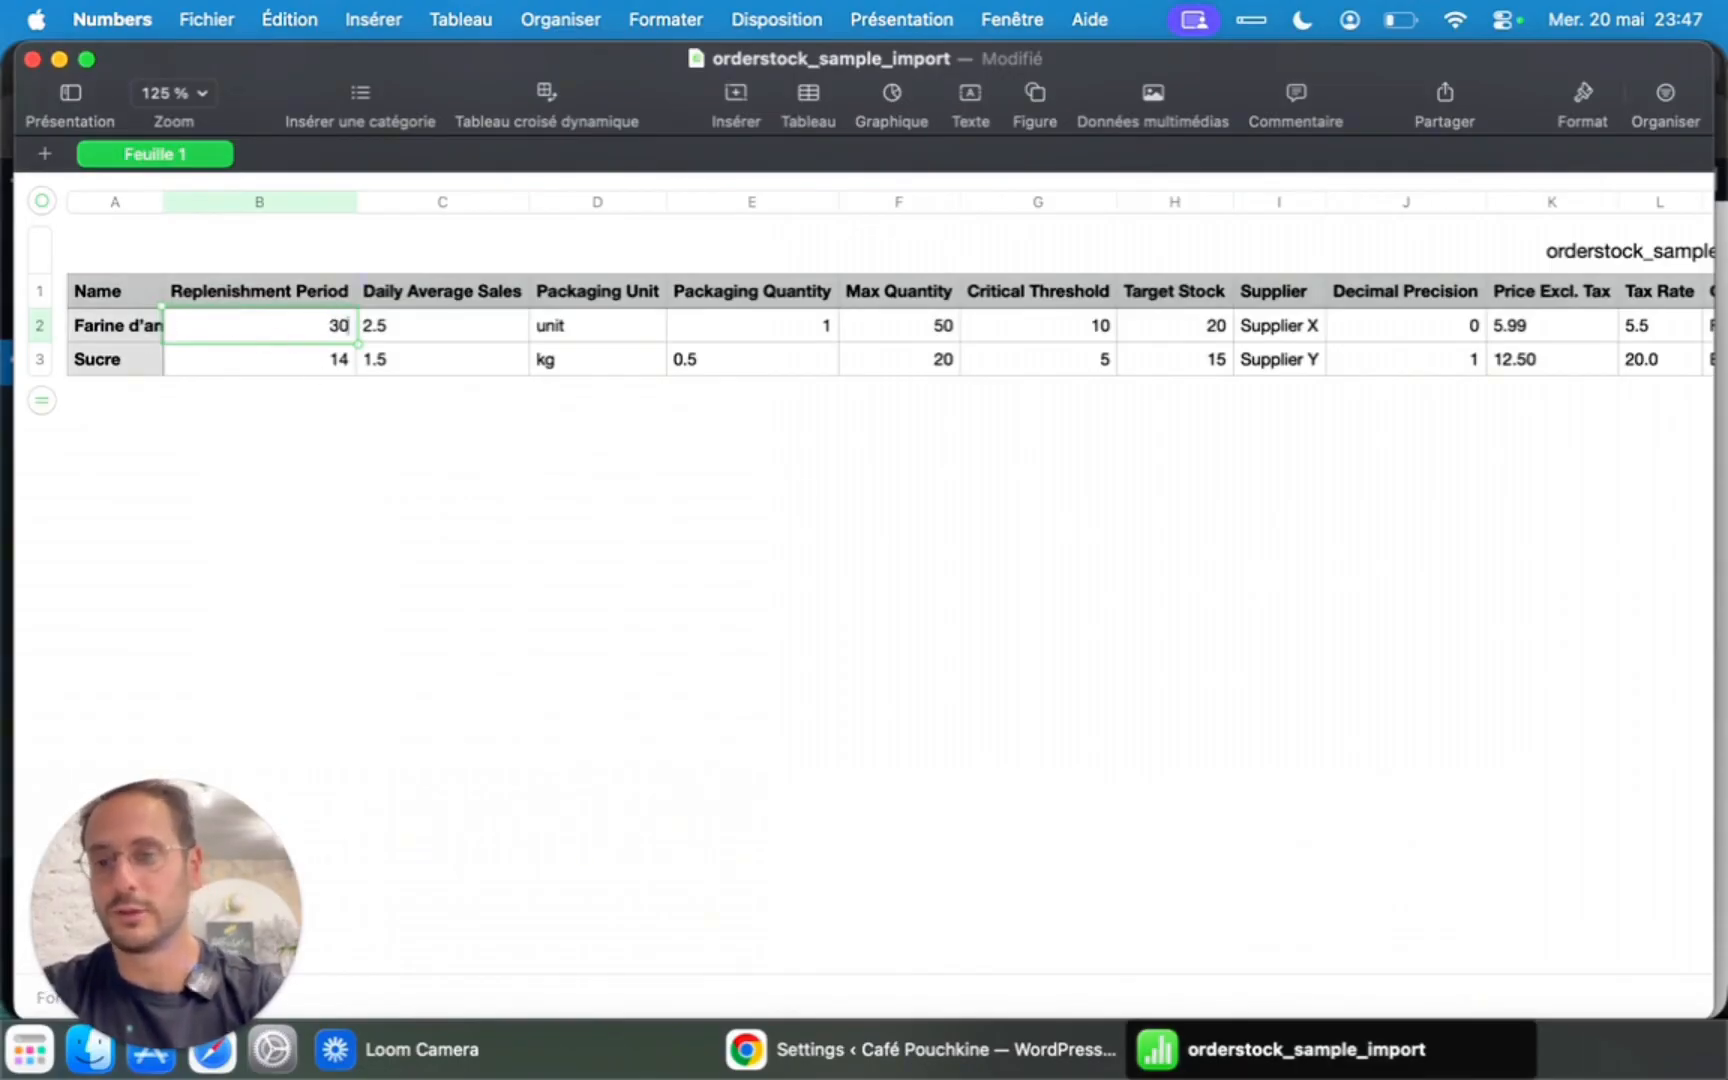
key("Return")
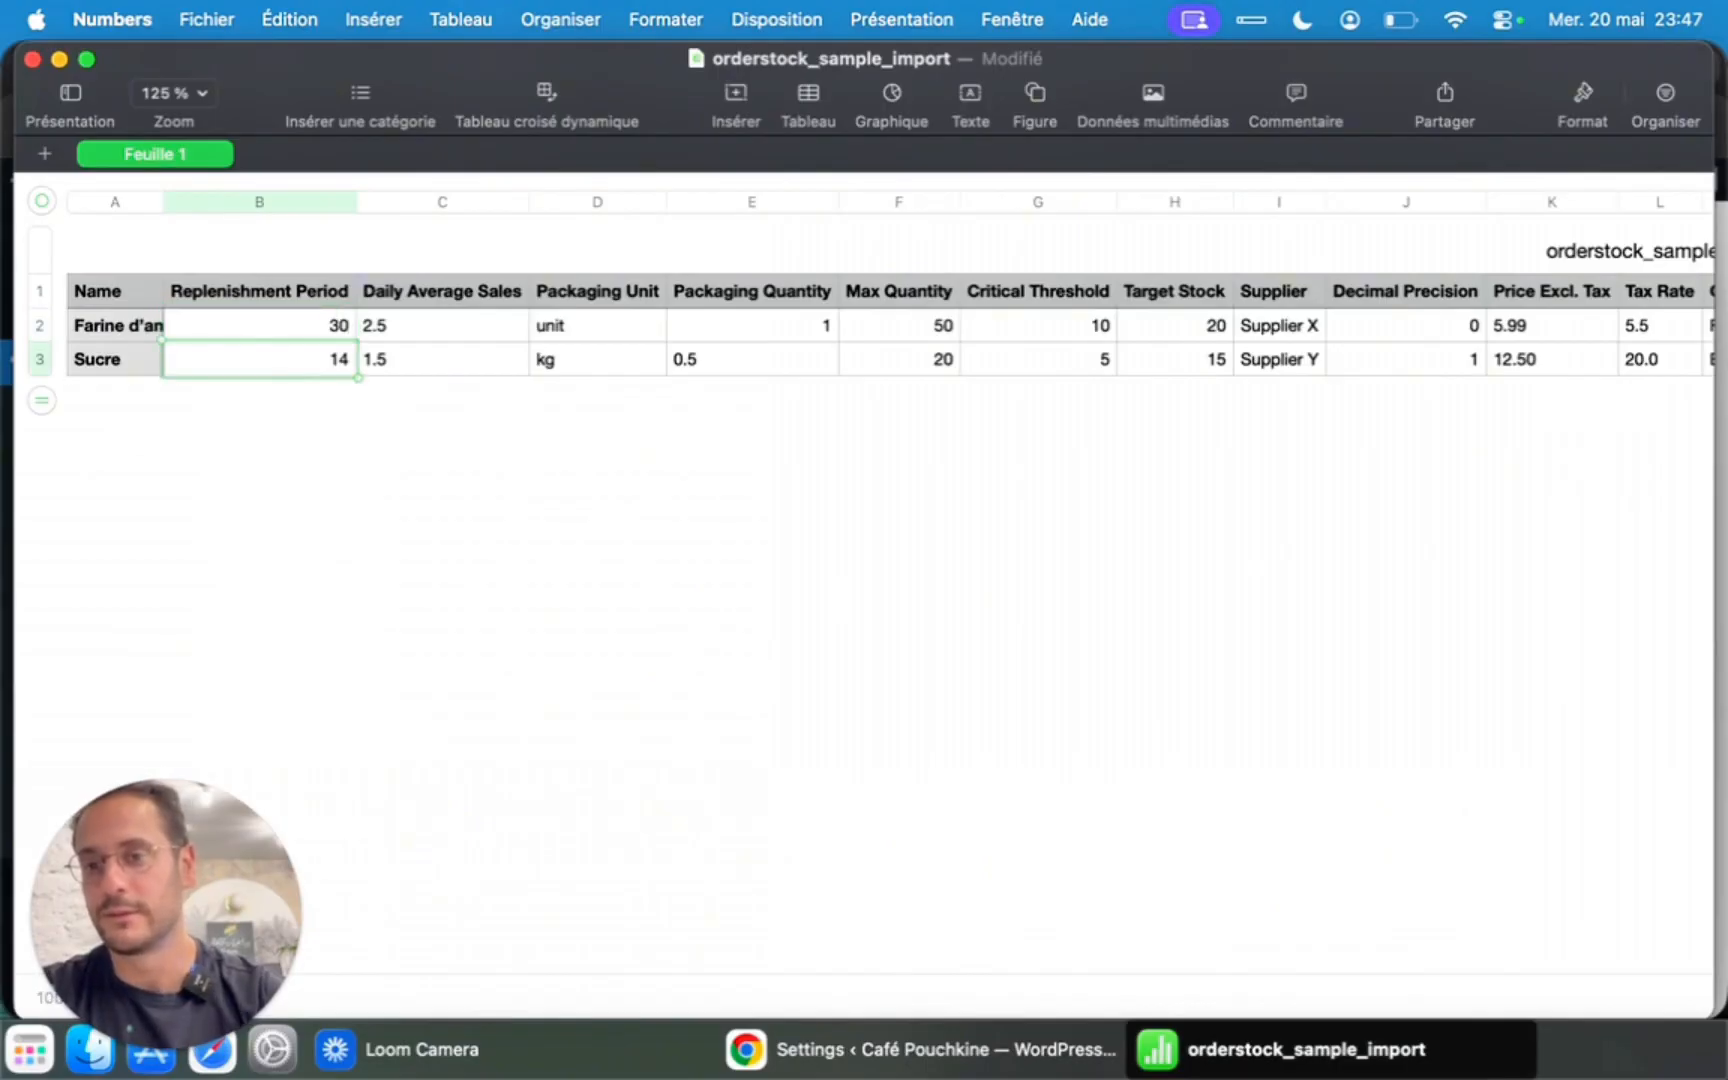
double_click(332, 361)
type("60")
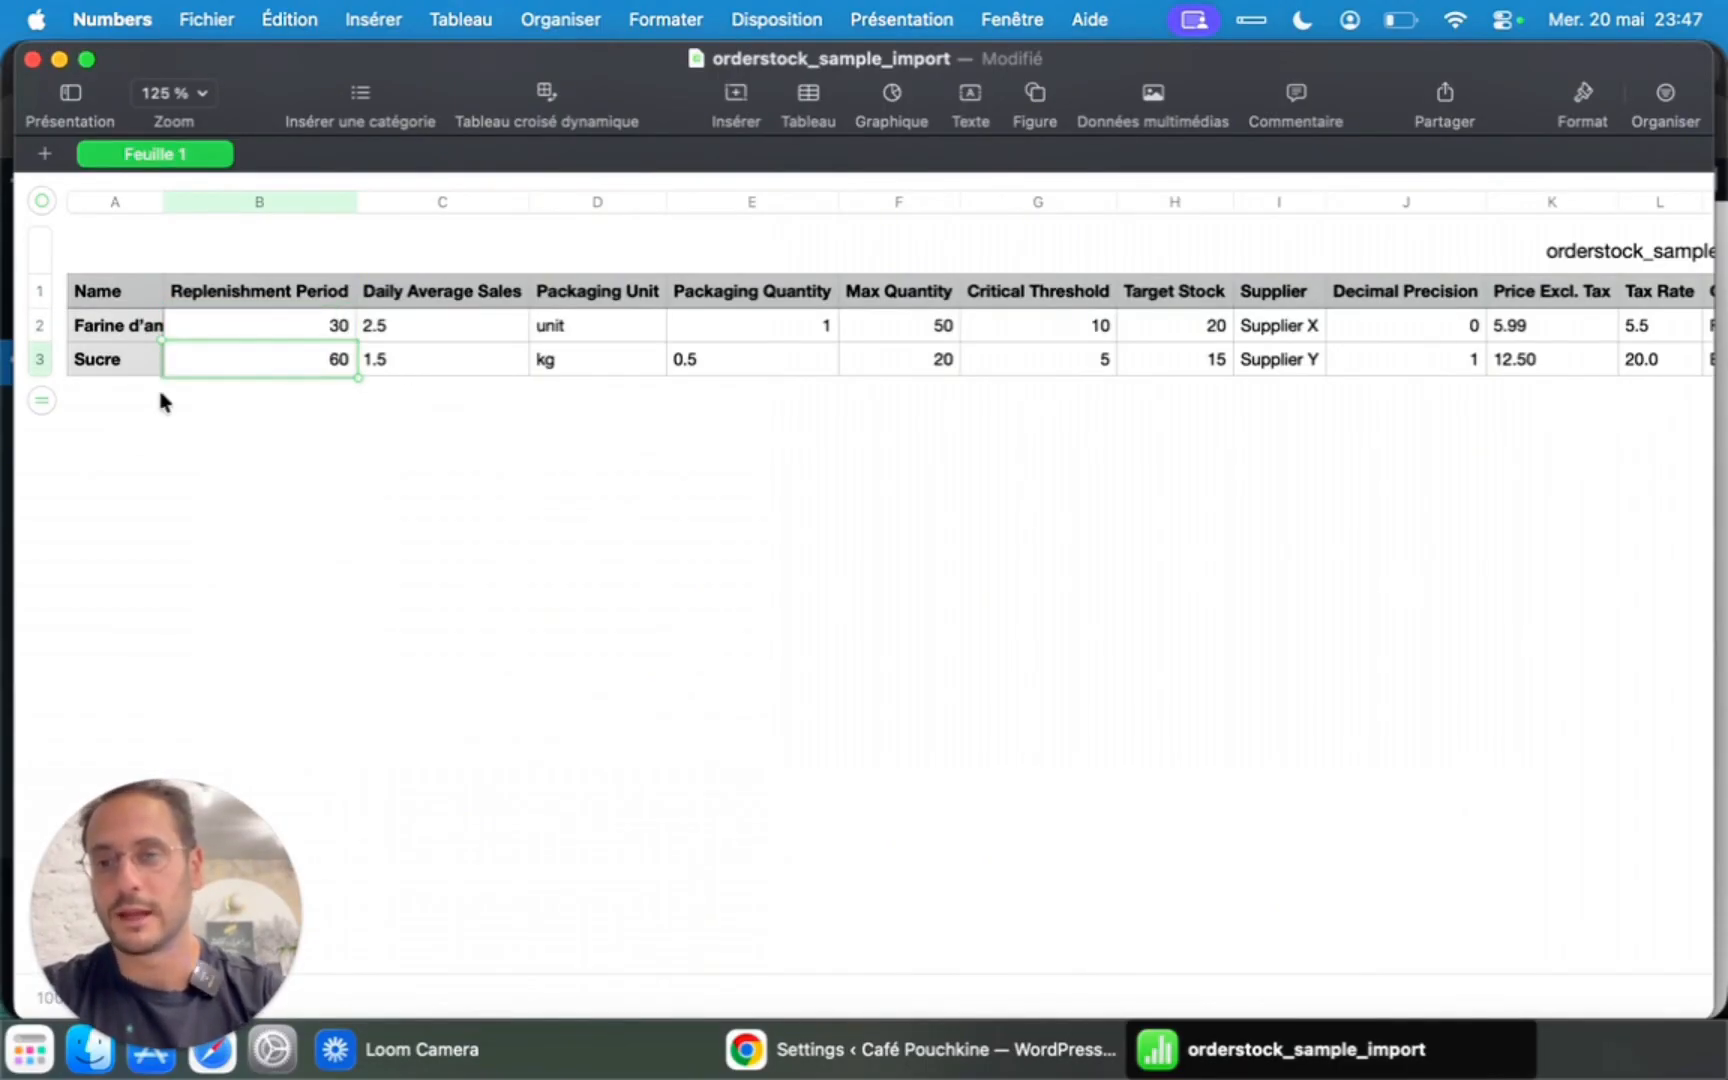
Add a new row to the table for the product Poulet with a Replenishment Period of 5.
left_click(40, 402)
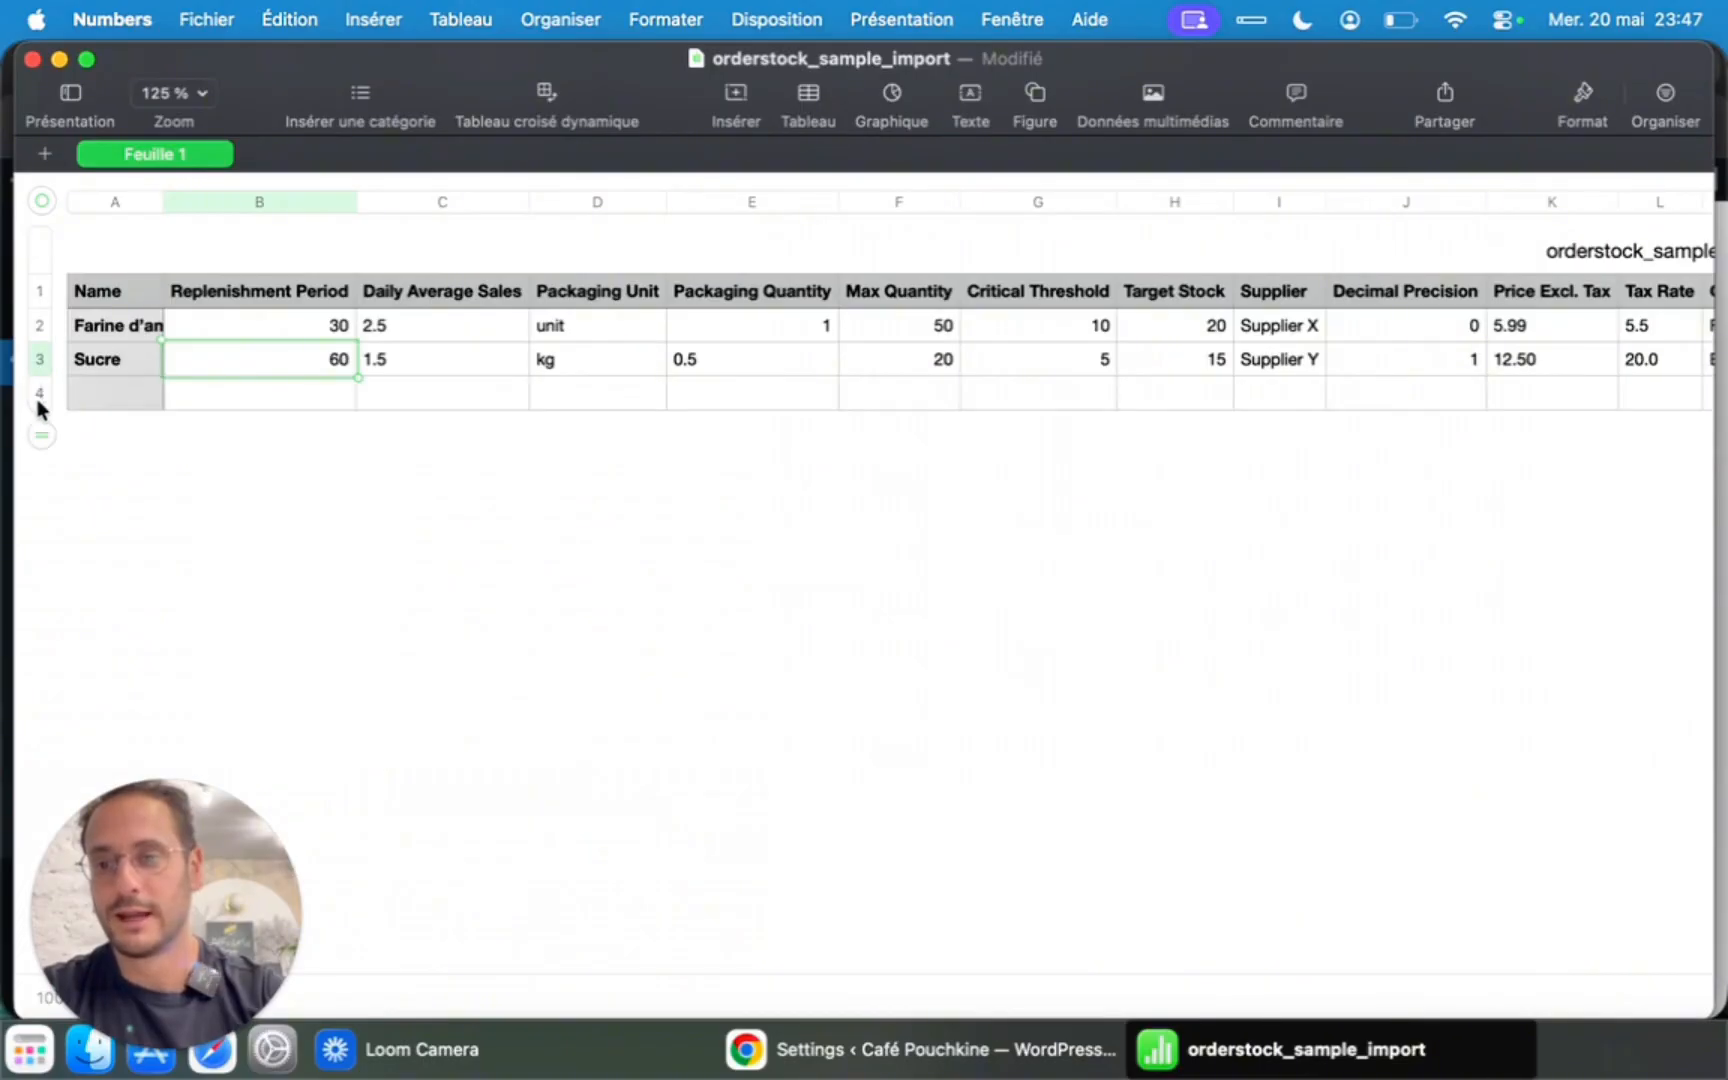
left_click(108, 402)
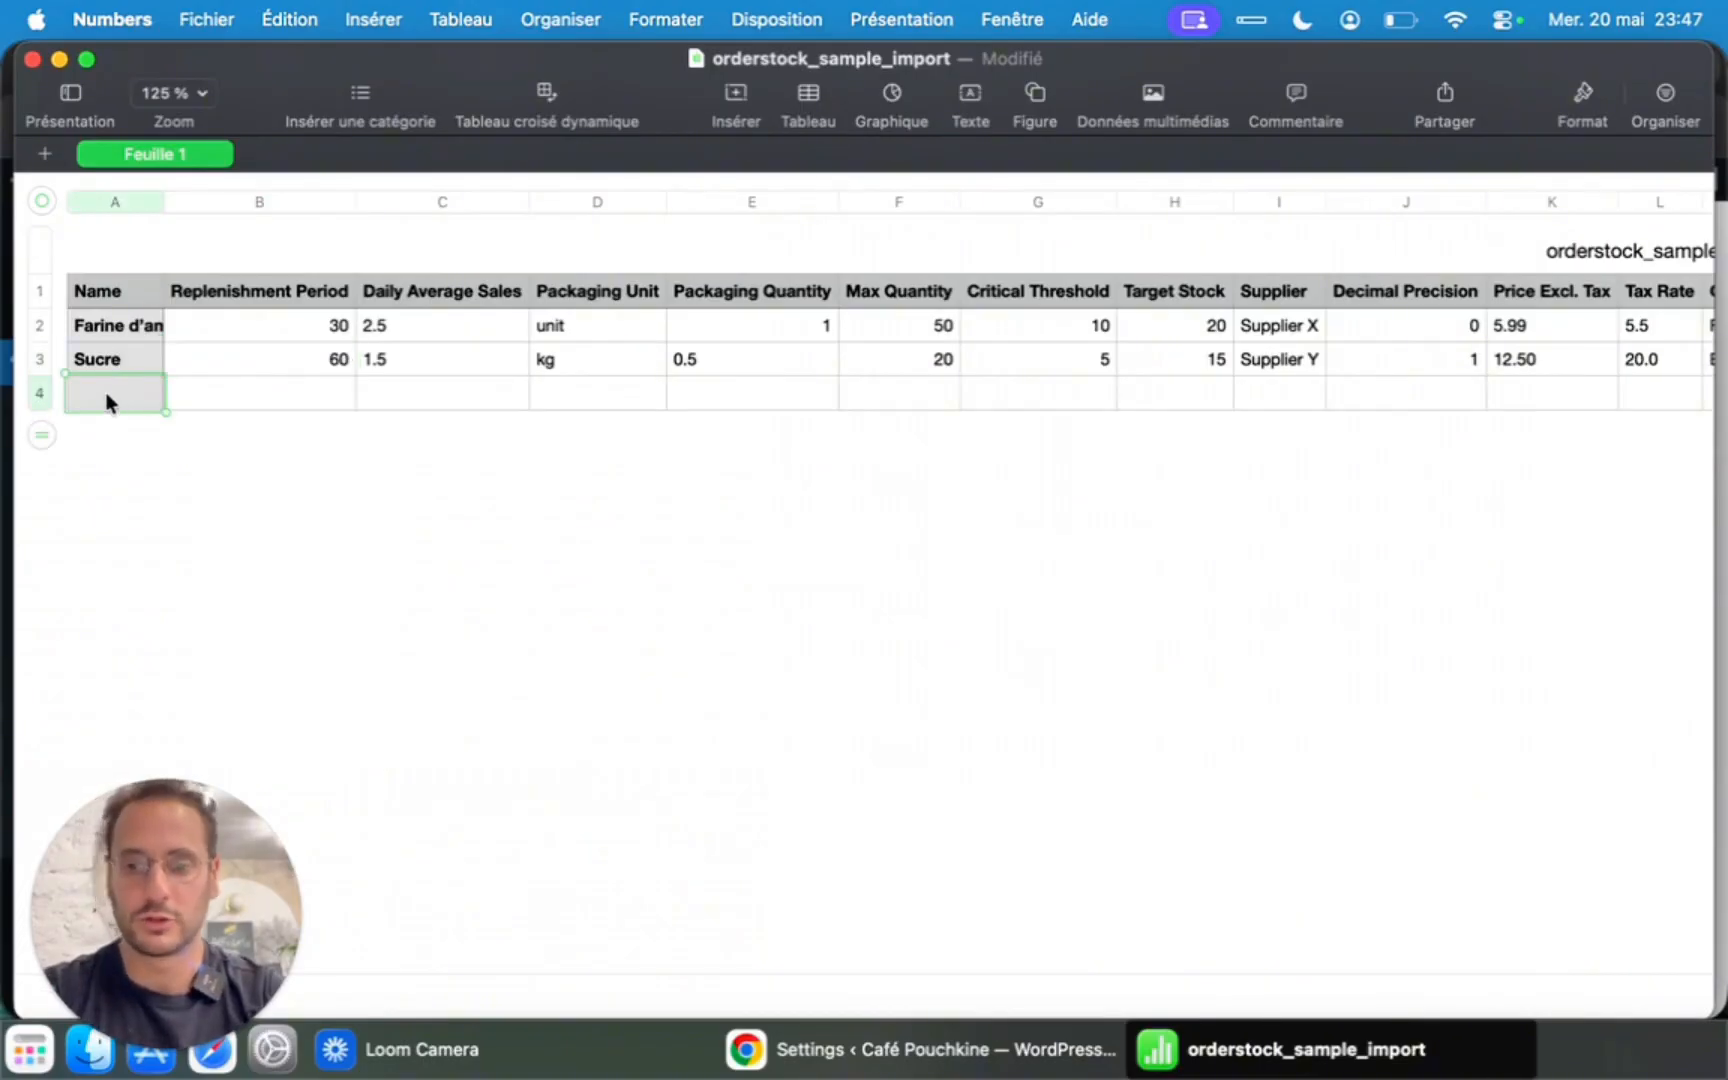
type("Poulet")
key("Tab")
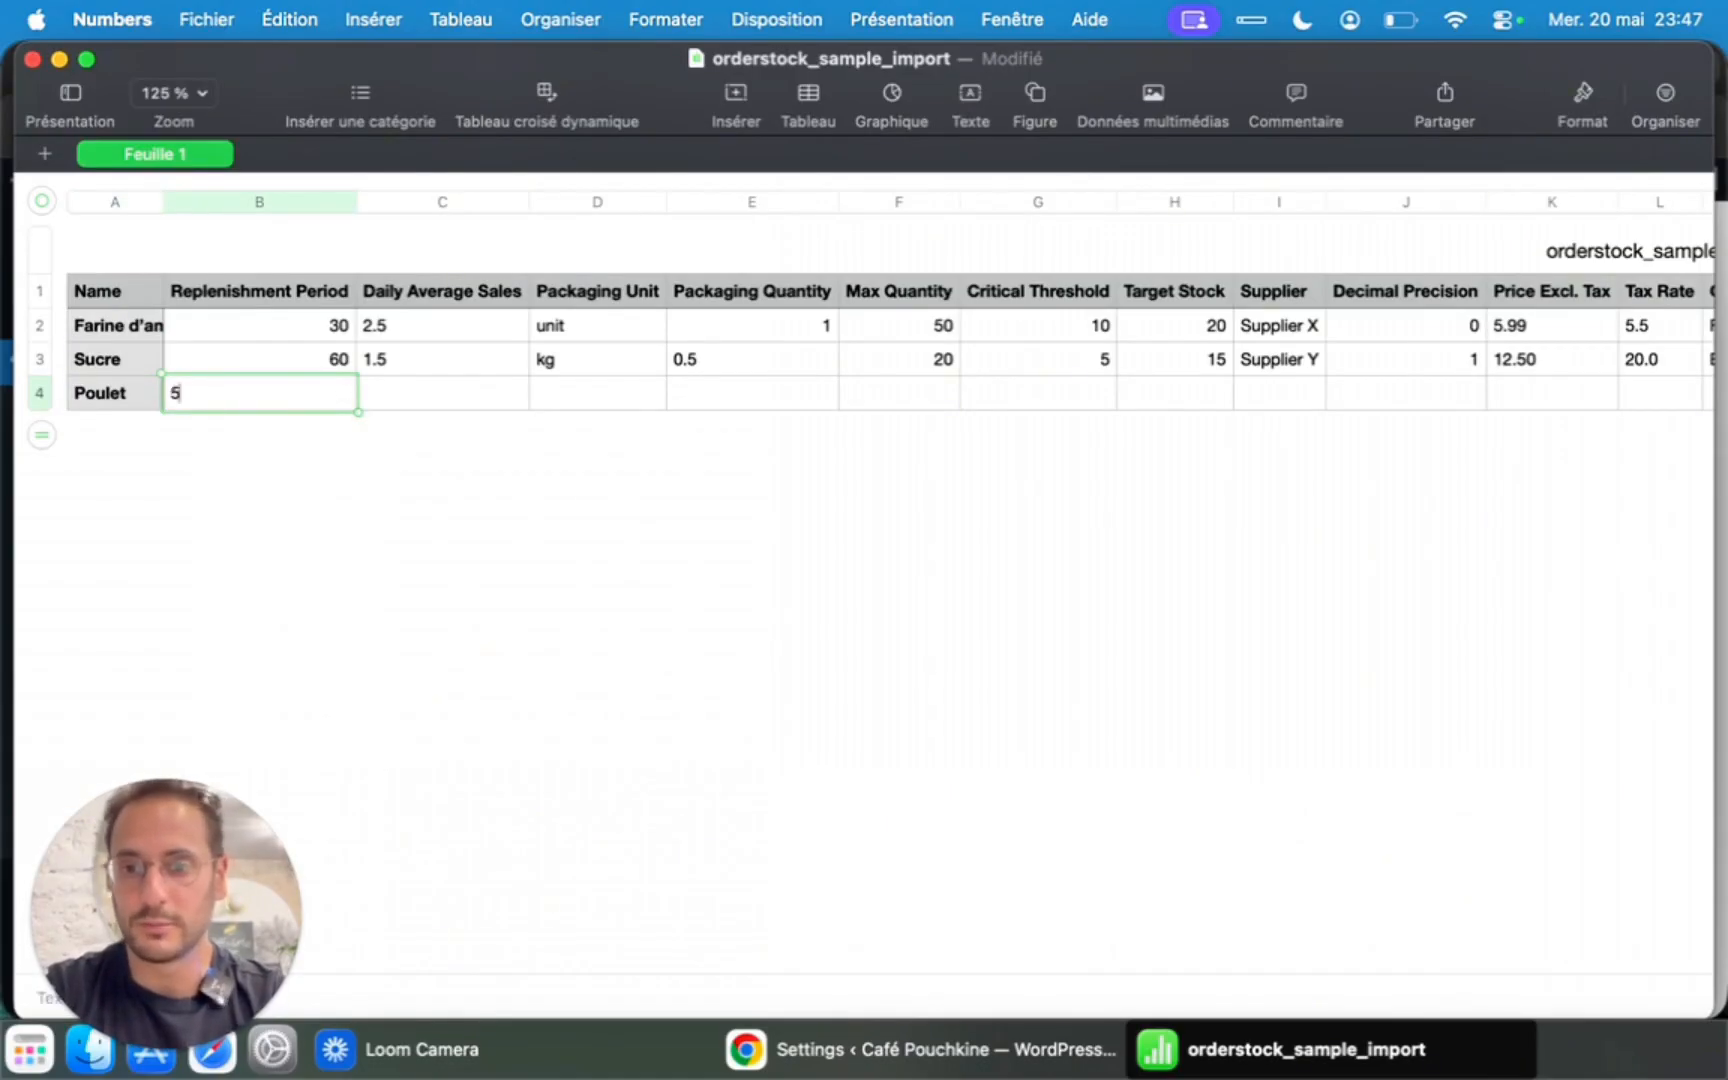
Set the Daily Average Sales of Farine d'amande to 5.
left_click(470, 331)
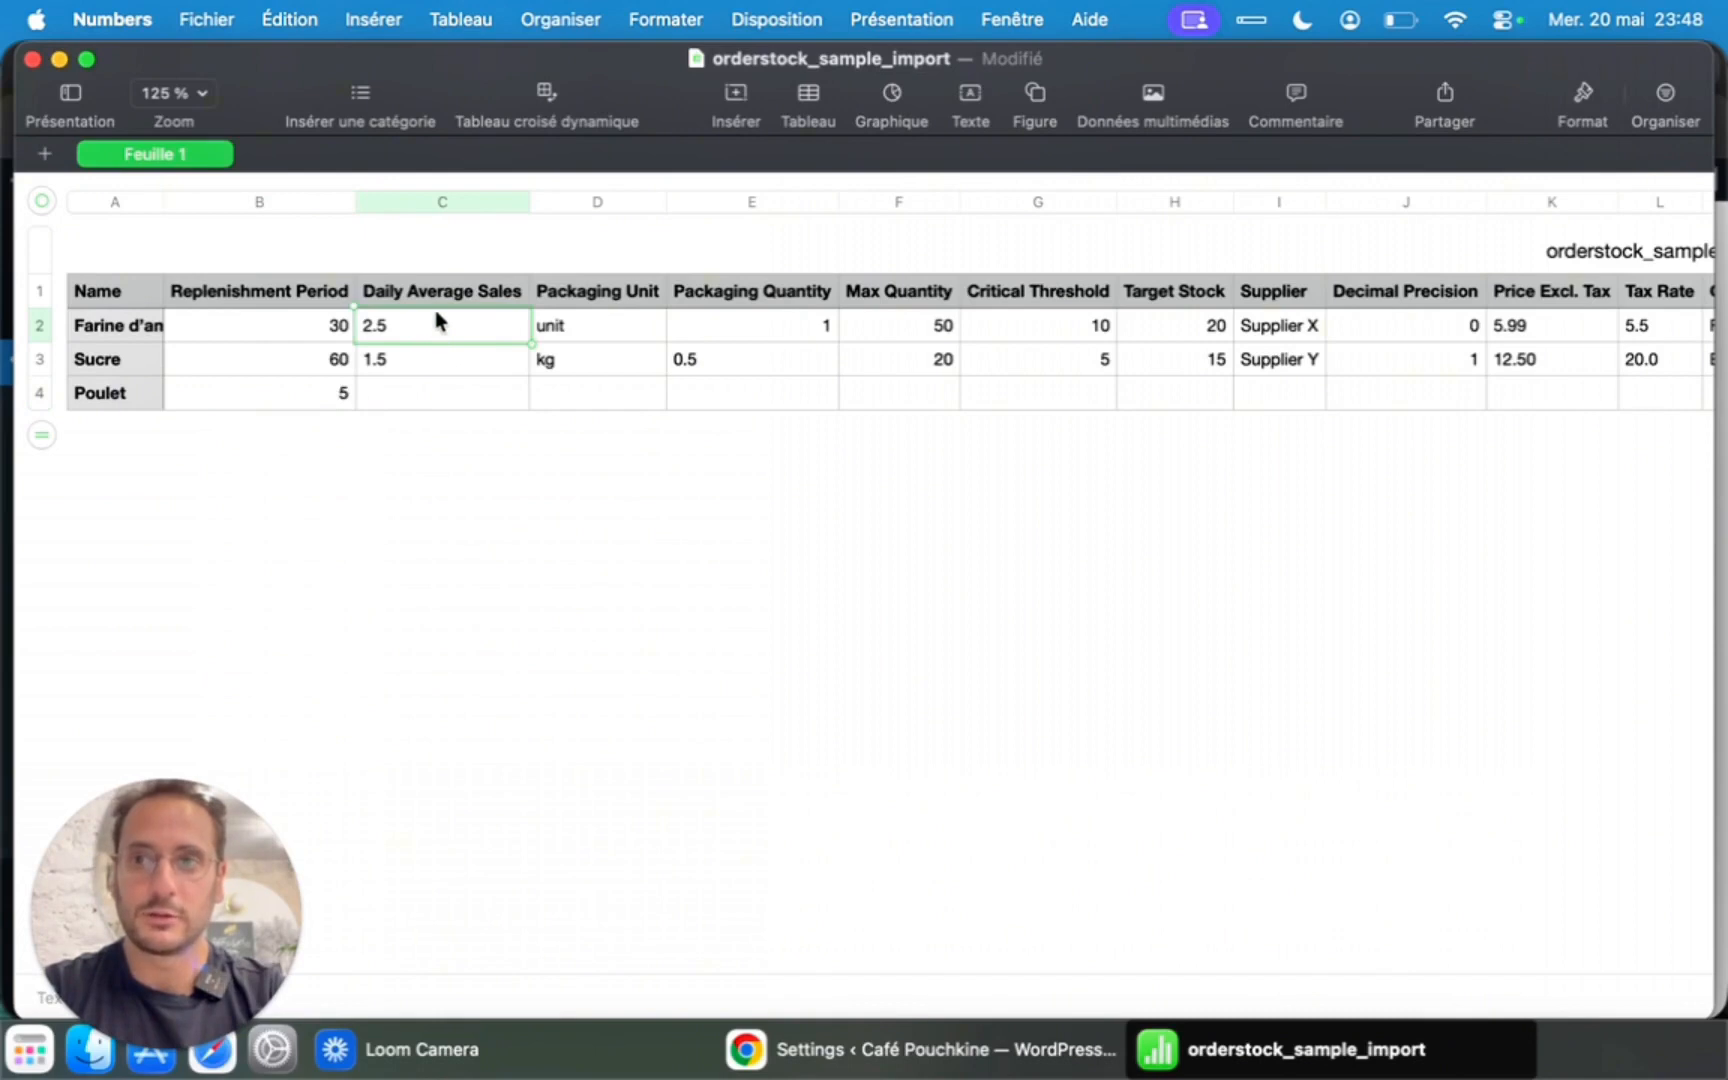
left_click(562, 334)
left_click(409, 325)
left_click(412, 327)
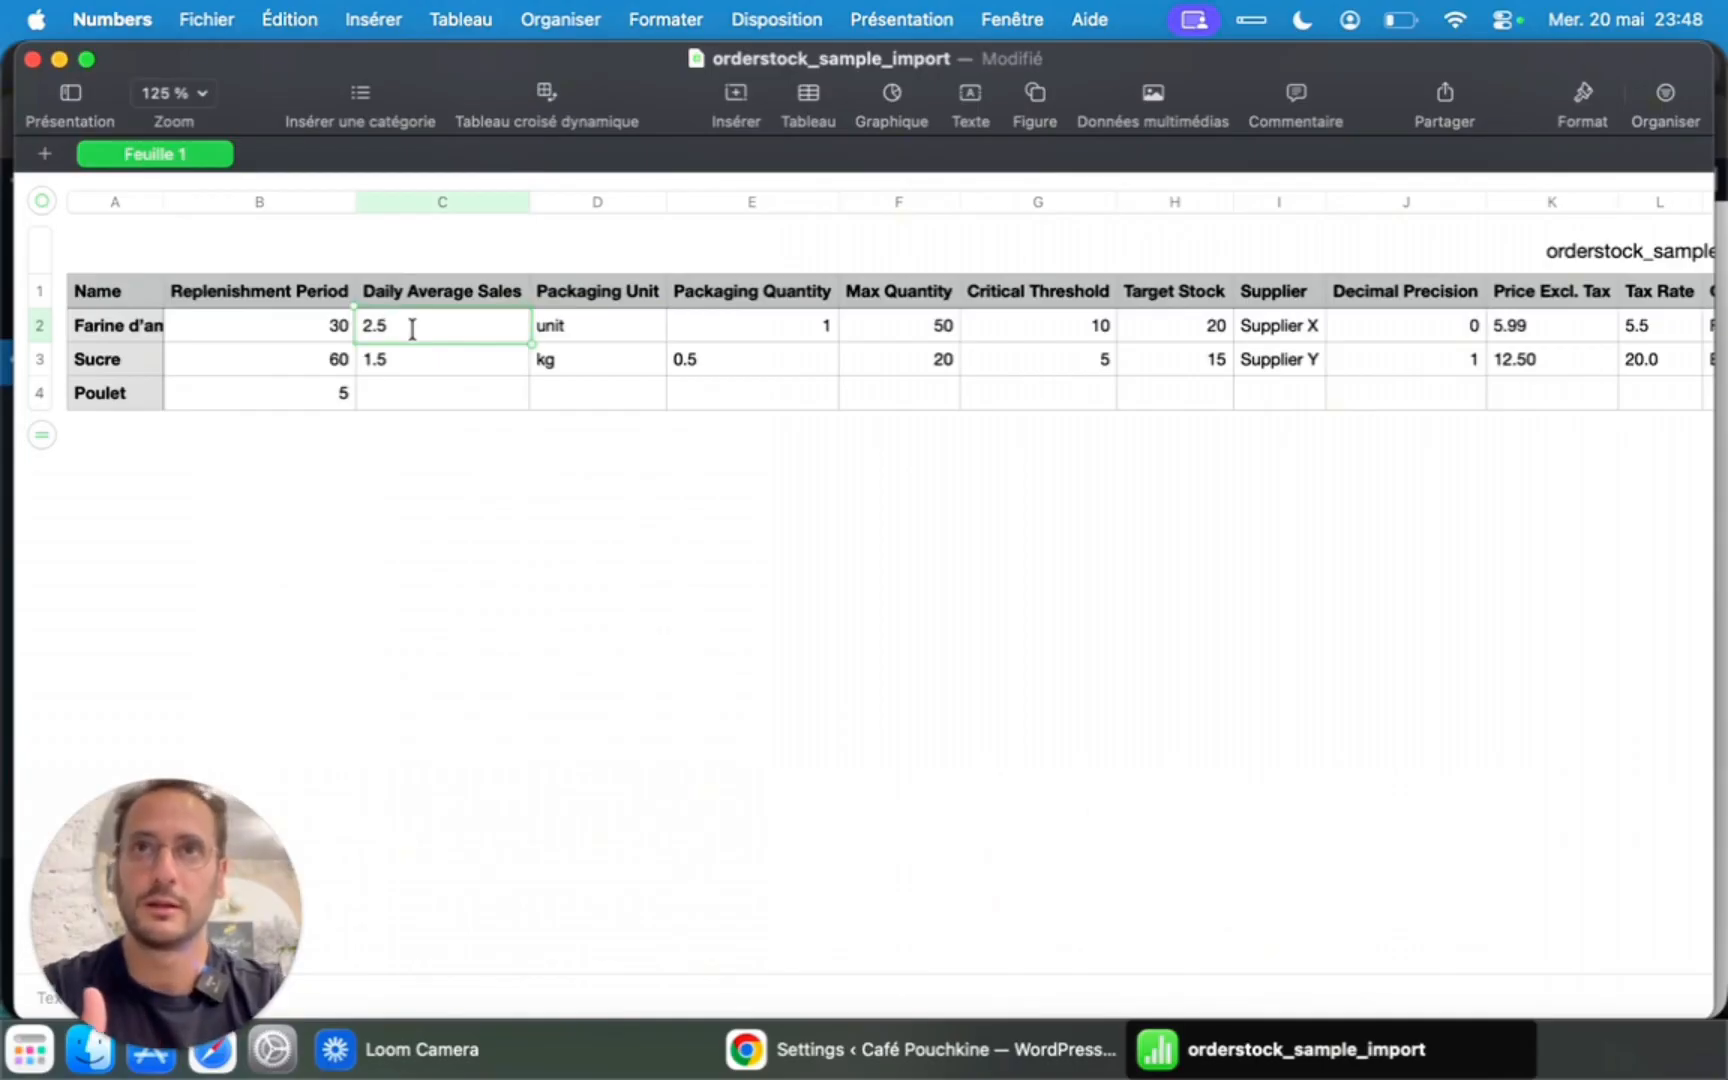
left_click_drag(425, 329, 334, 318)
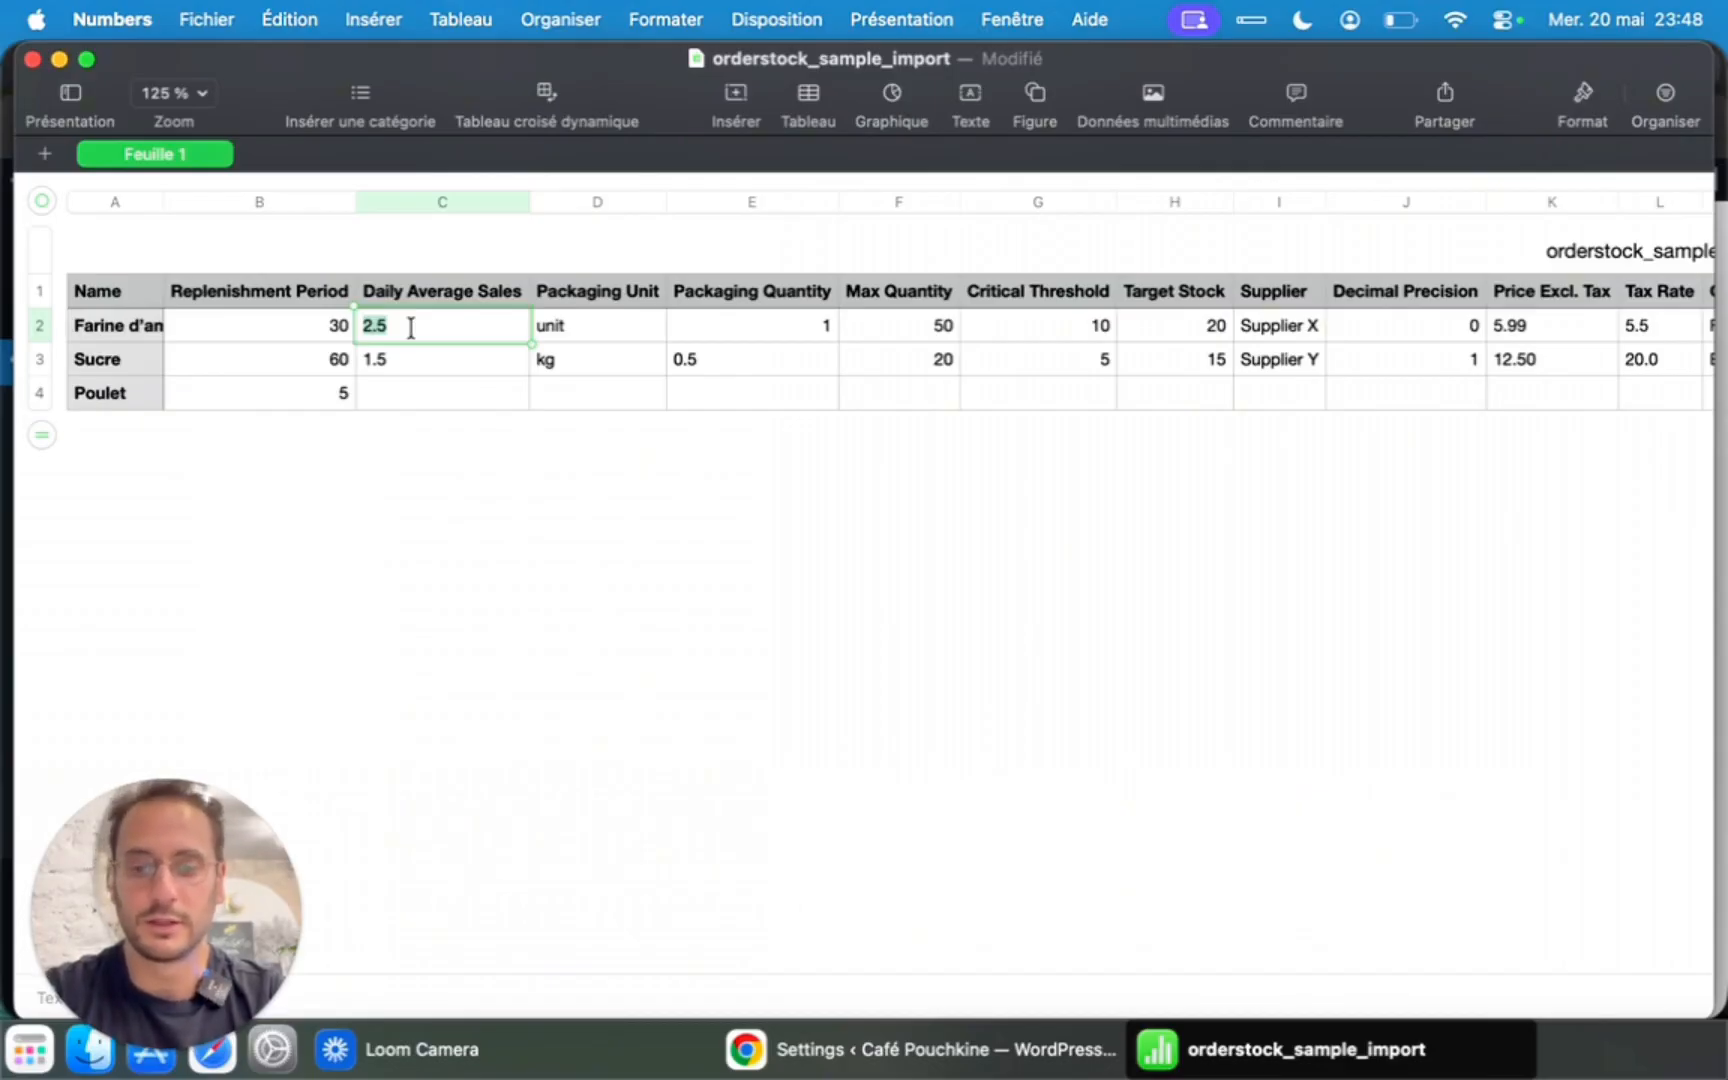
type("5")
key("Return")
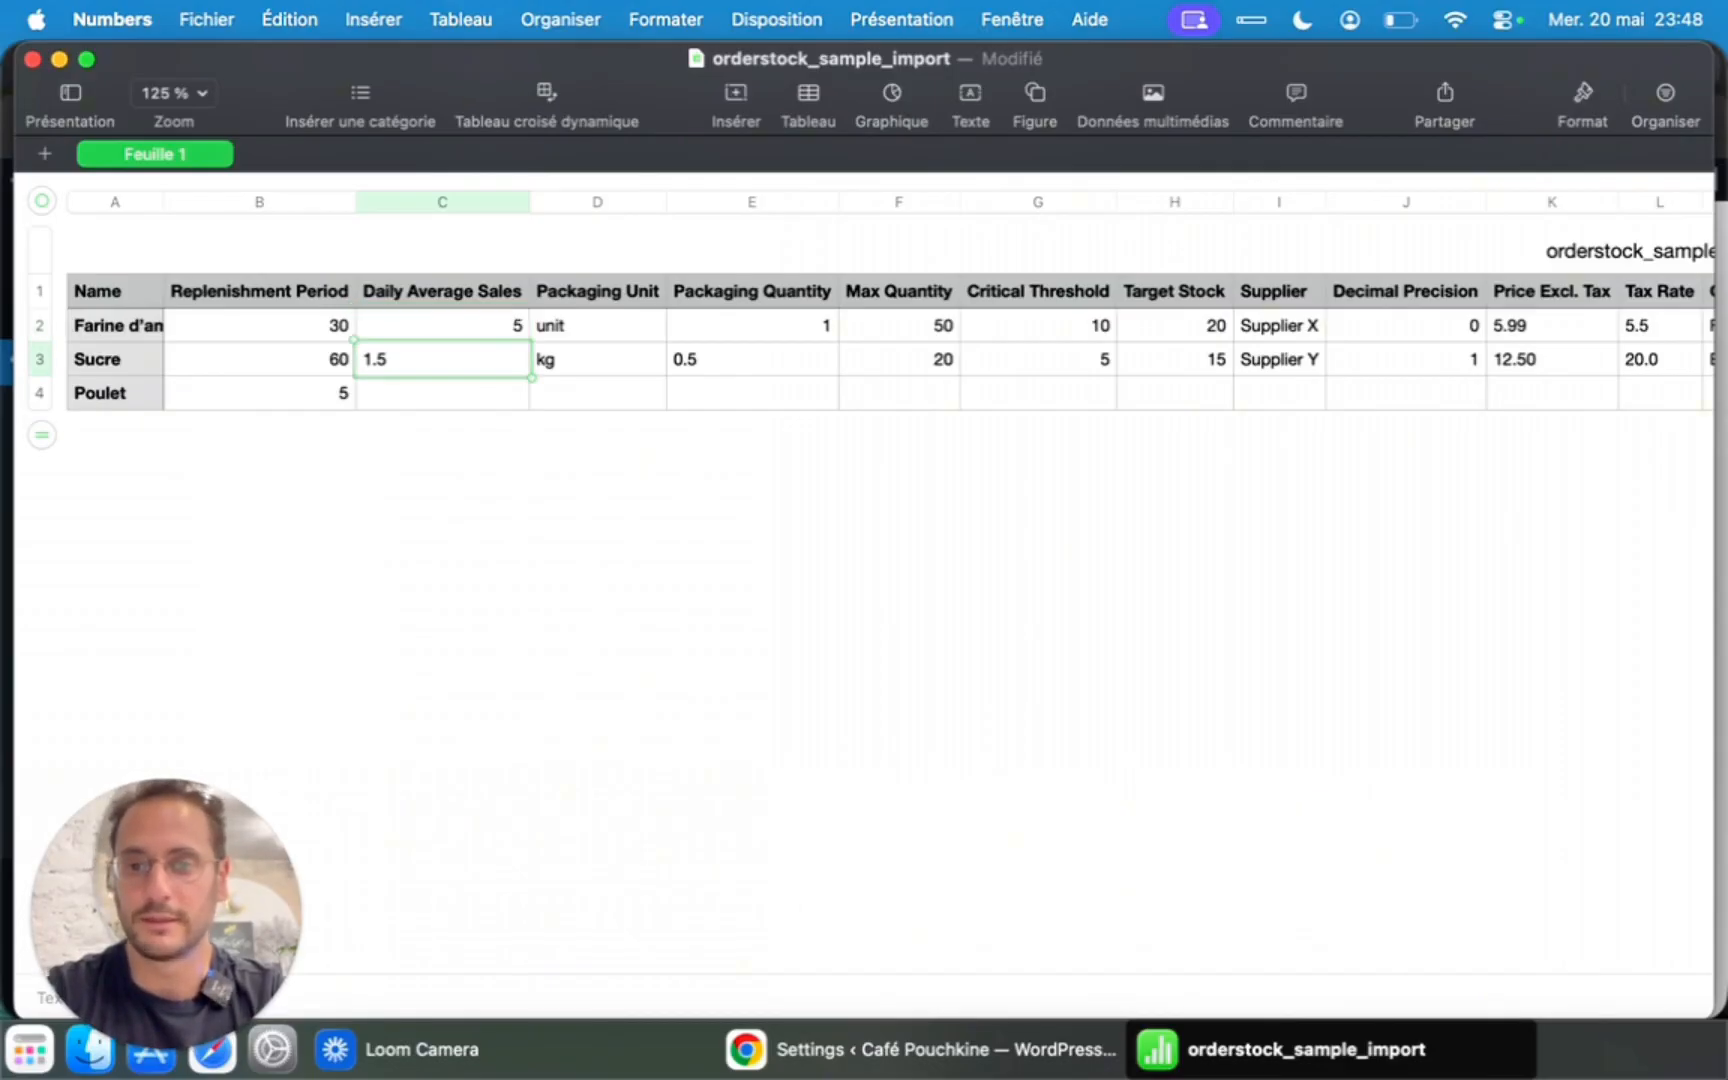
Set the Packaging Unit of Farine d'amande to Kg.
left_click(470, 329)
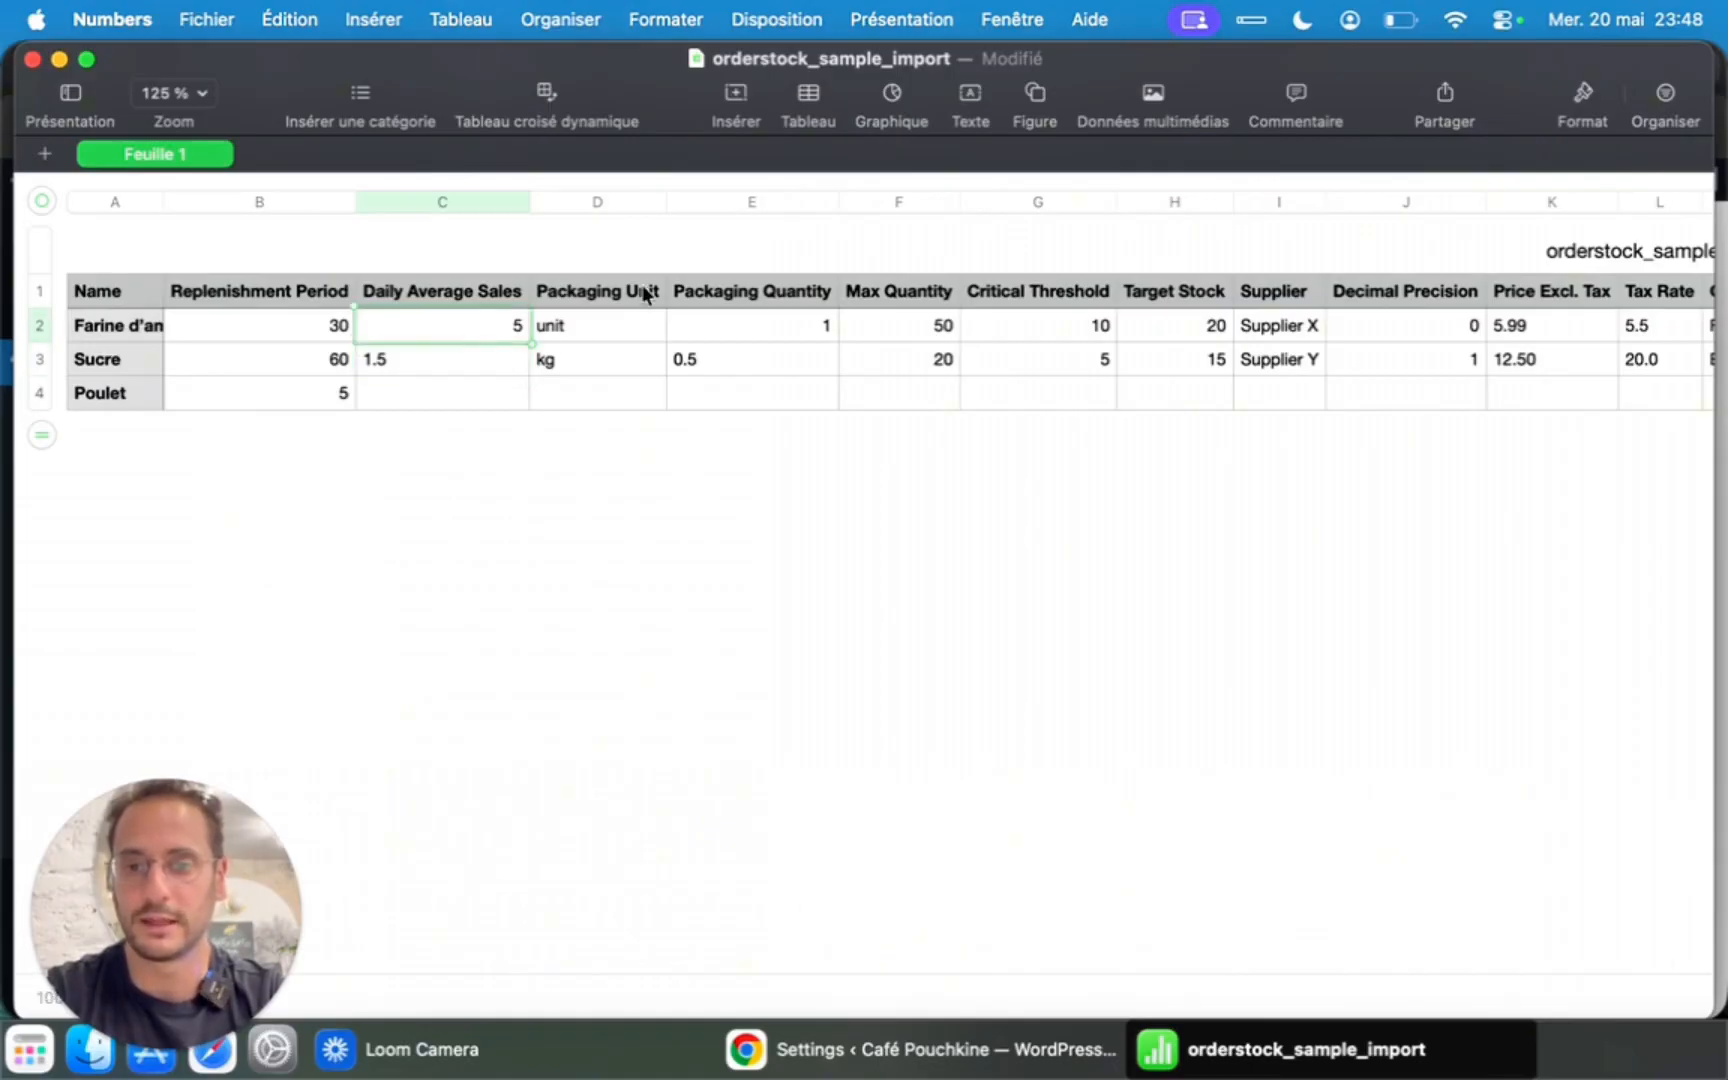
left_click(613, 300)
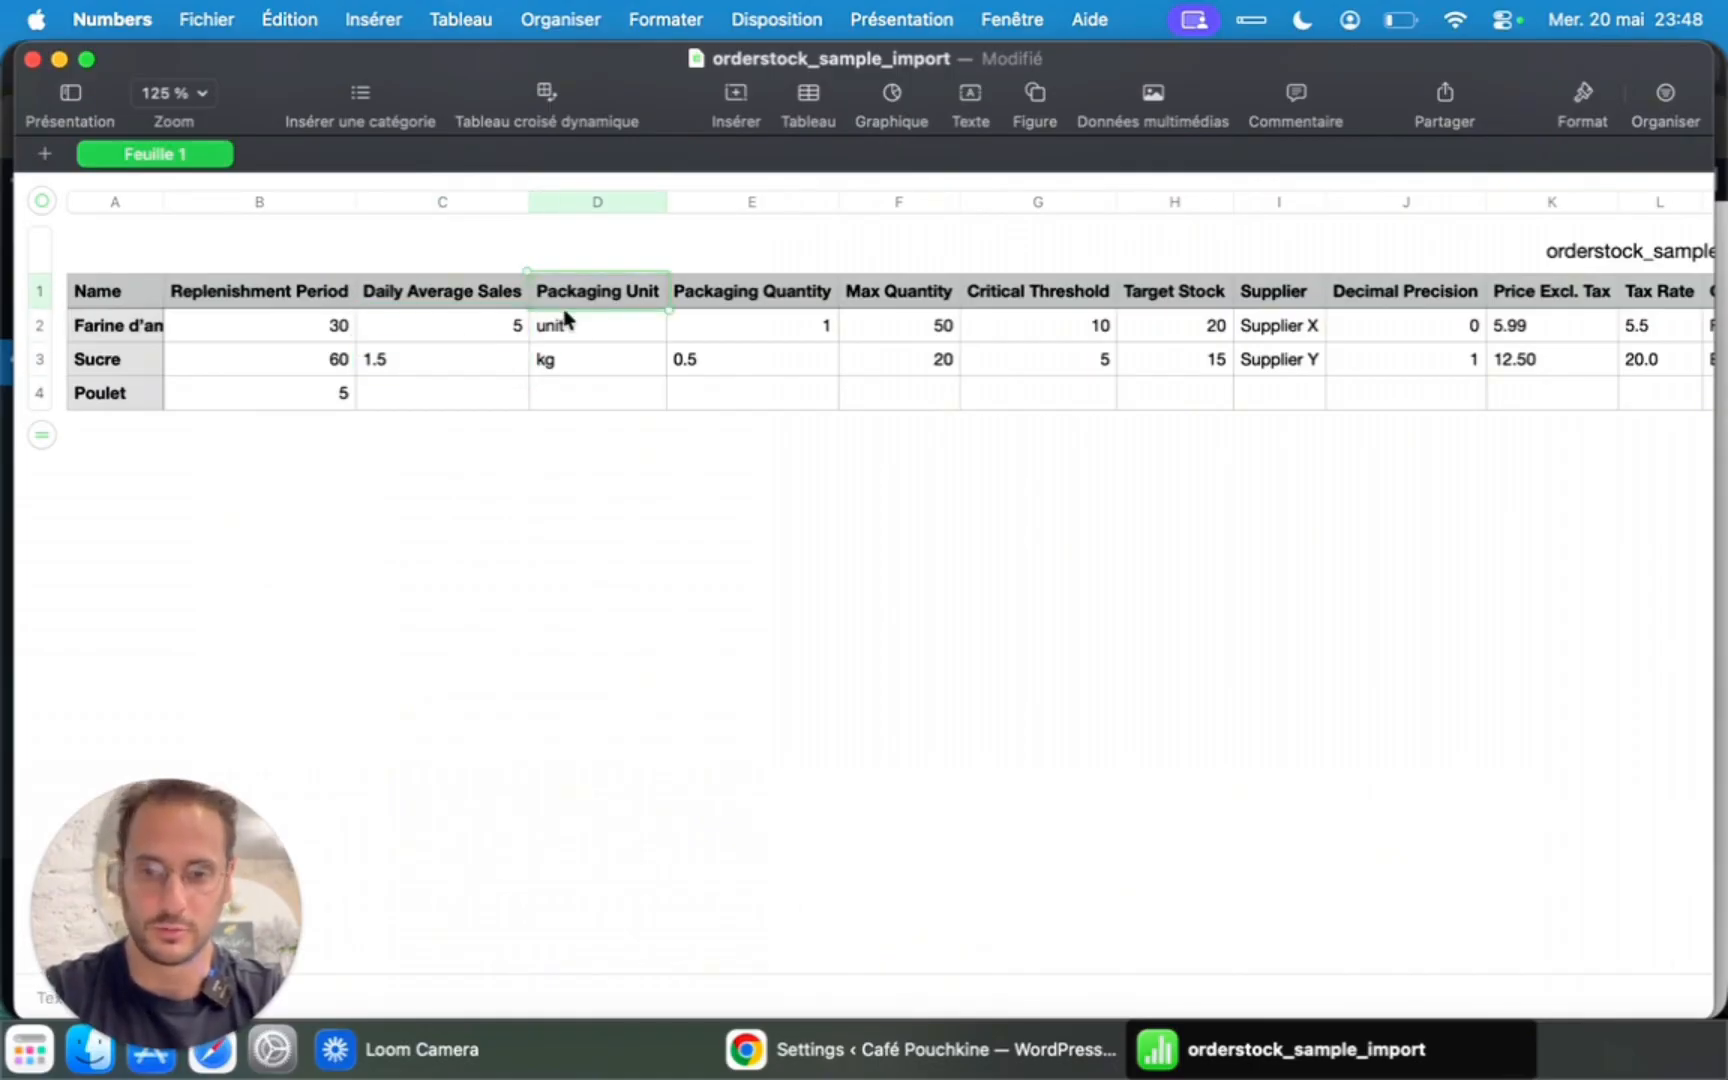
double_click(576, 327)
left_click_drag(596, 320, 520, 320)
type("Kg")
key("Return")
Set the Daily Average Sales of Sucre to 10.
left_click(408, 362)
double_click(443, 360)
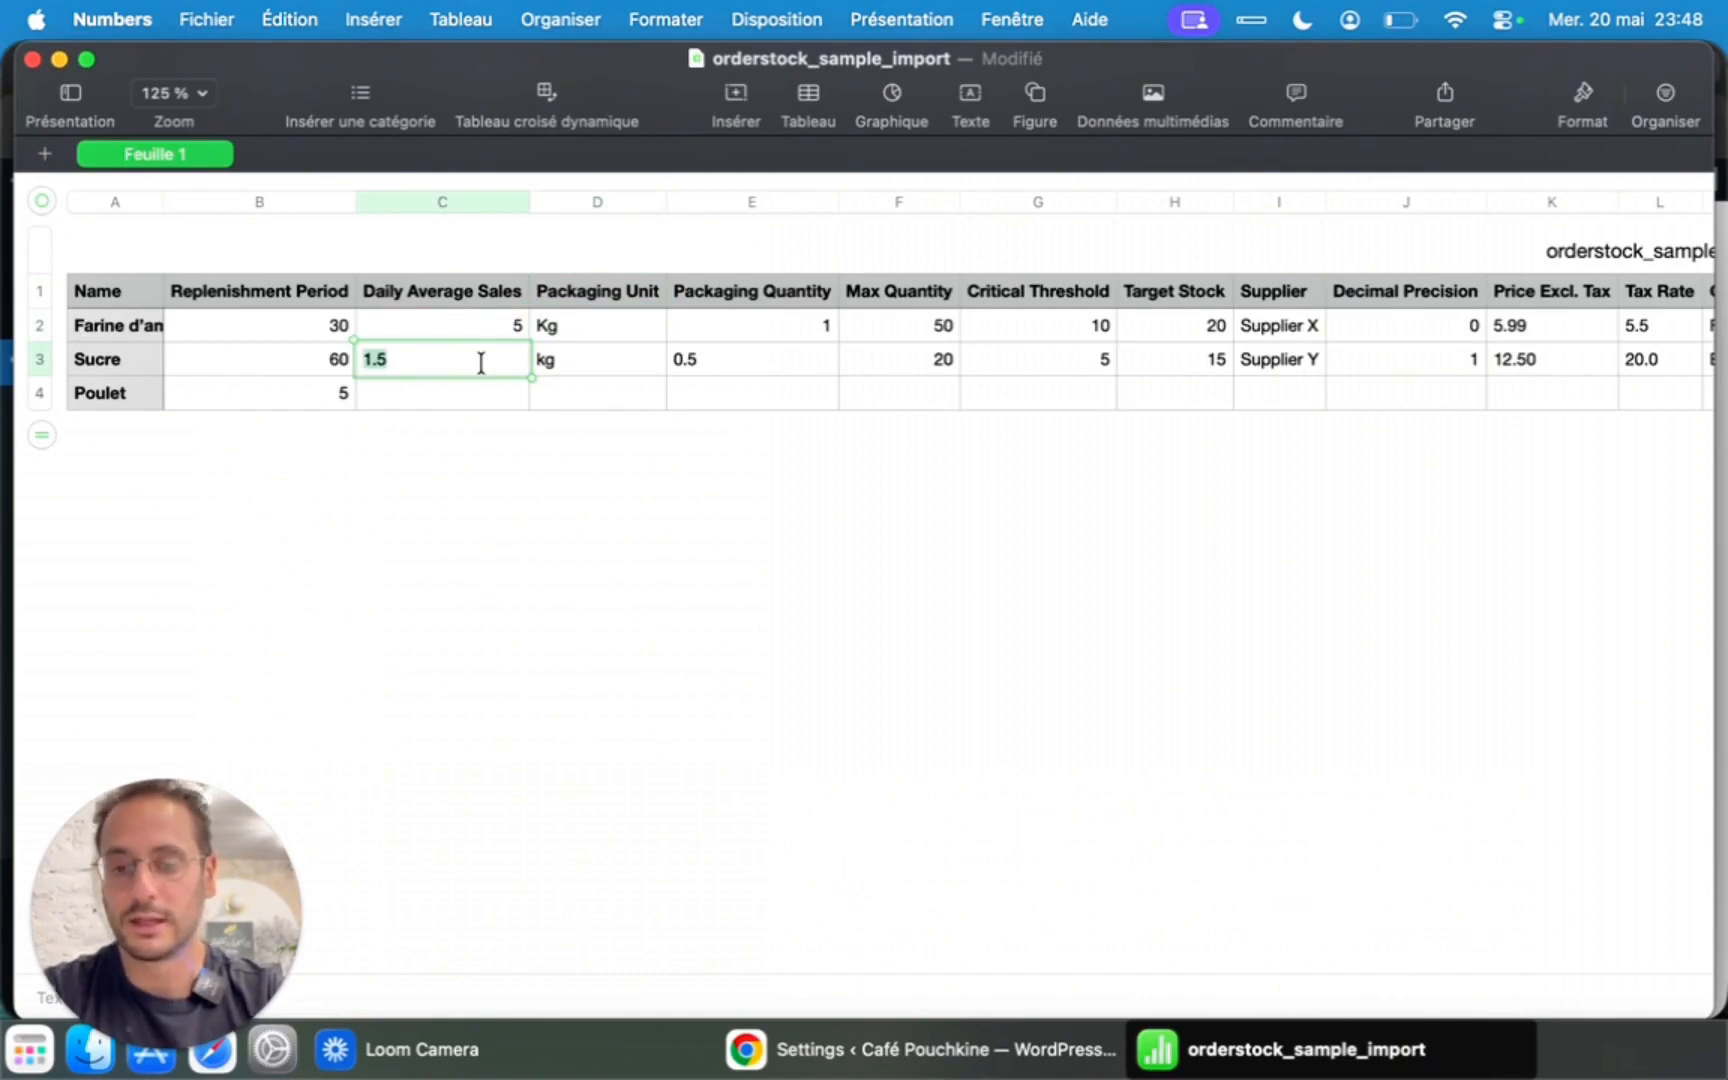
type("10")
key("Return")
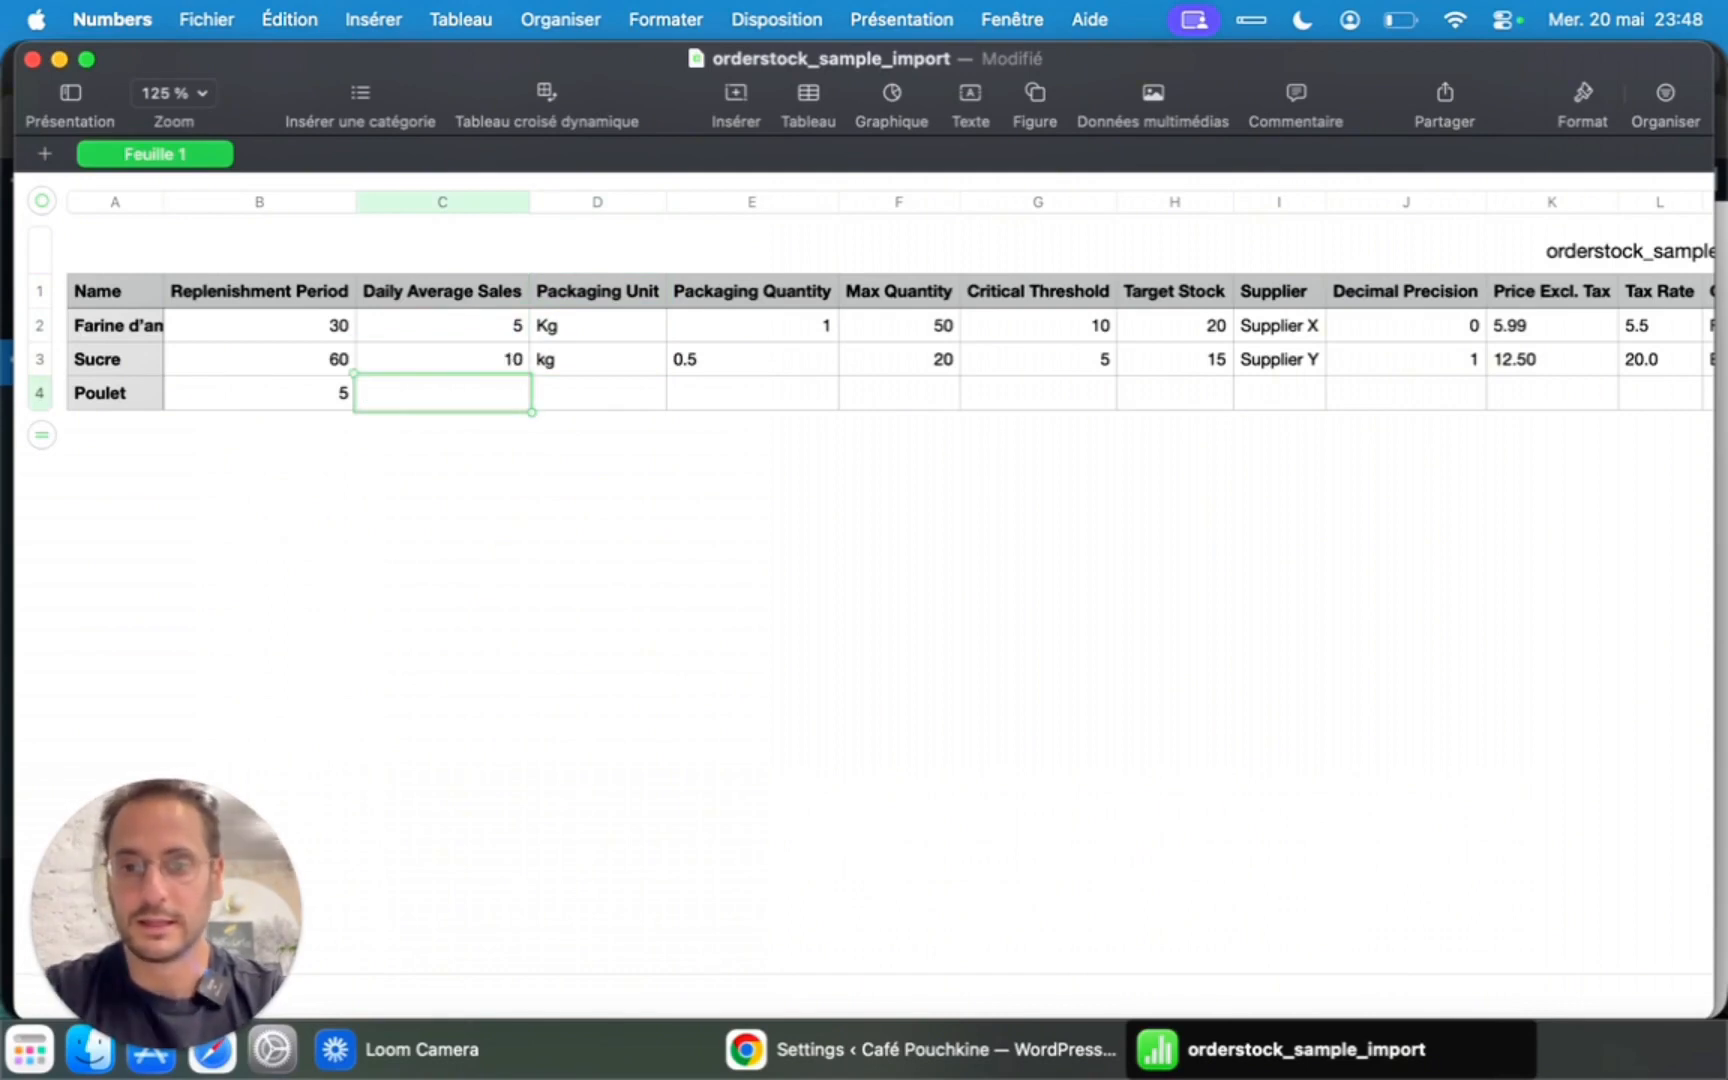
Switch to Chrome and check the allowed Packaging Unit values in the CSV guide on OrderStock's Import/Export page.
left_click(585, 350)
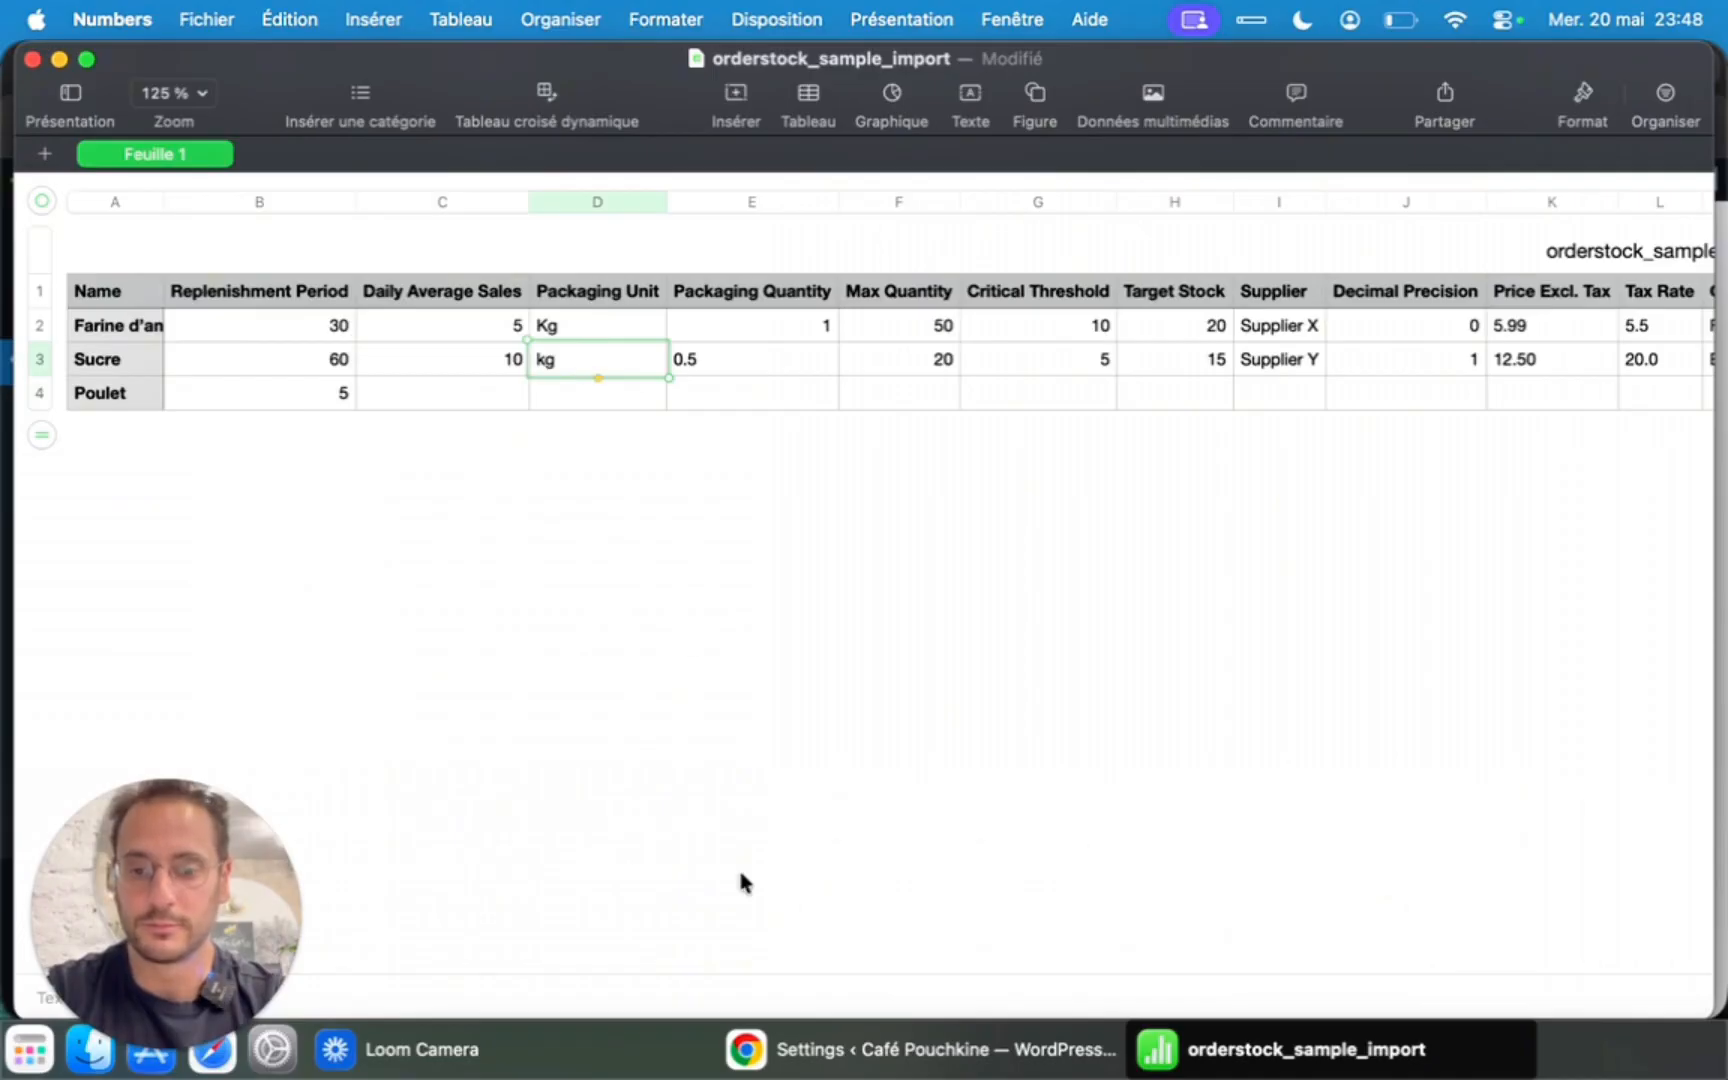
left_click(900, 1049)
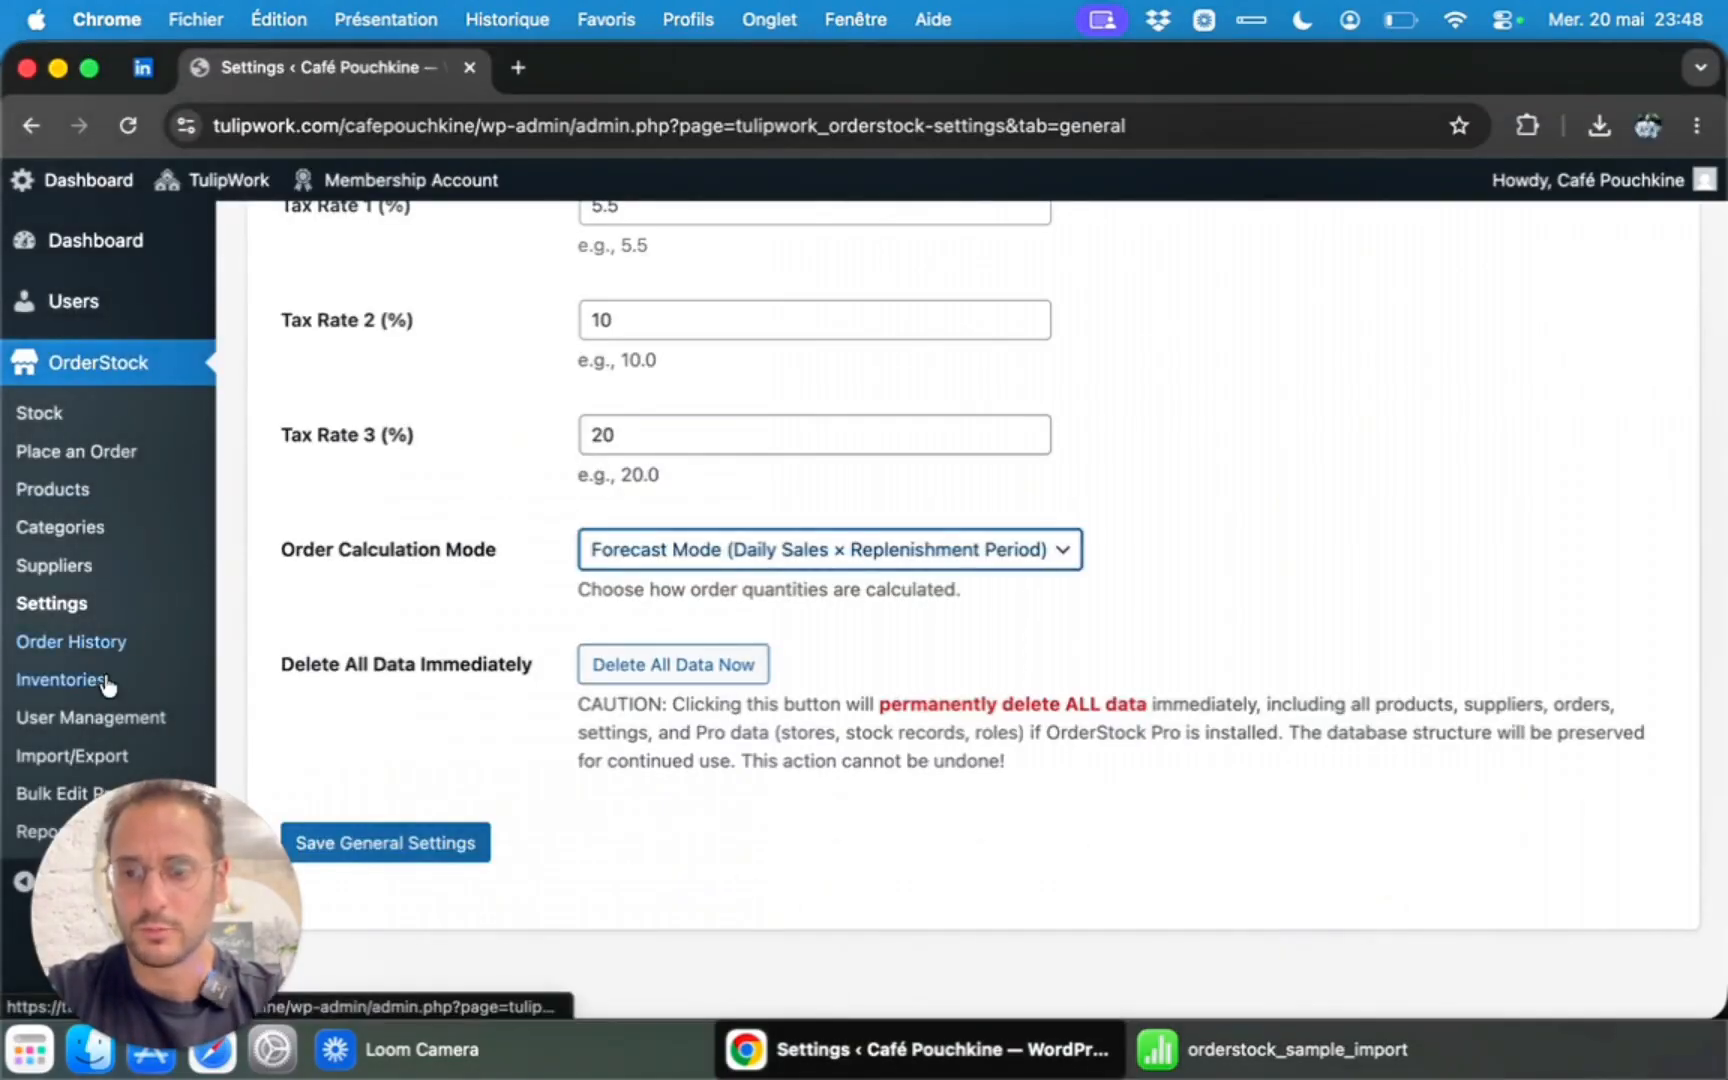
left_click(70, 756)
scroll(562, 571, "down", 5)
scroll(555, 700, "down", 1)
left_click_drag(359, 778, 634, 778)
left_click(580, 782)
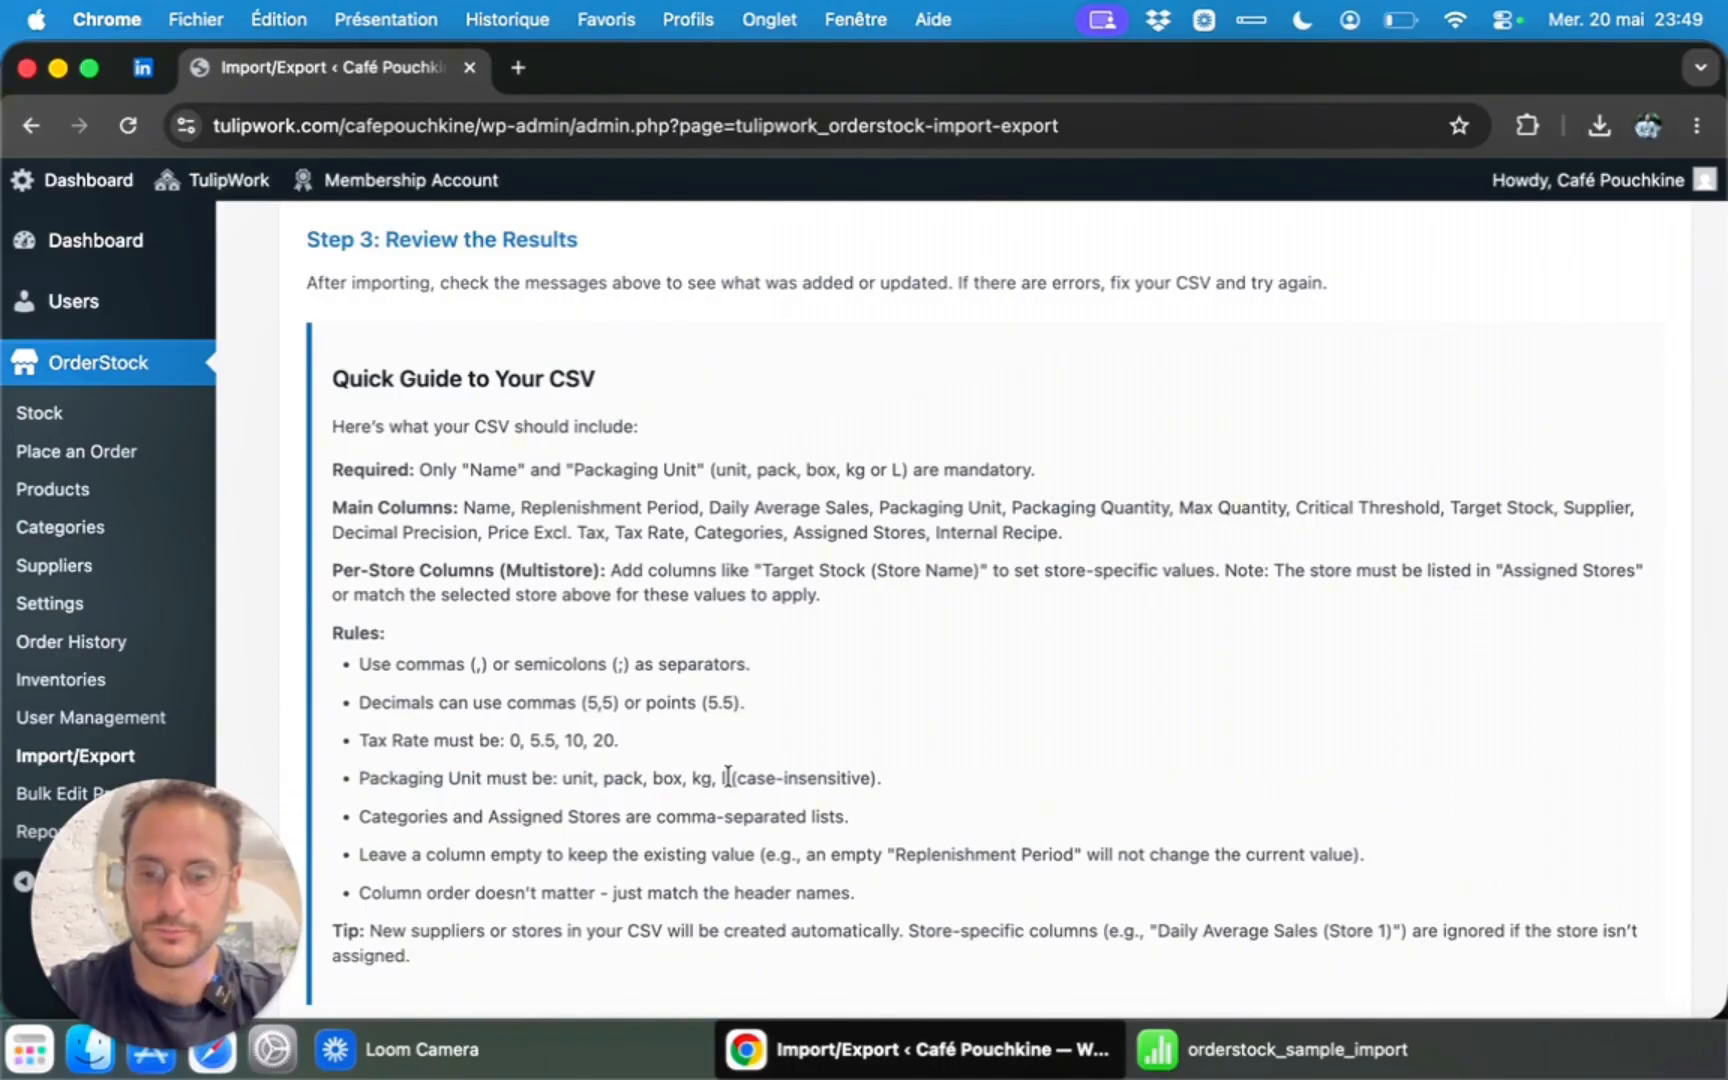
left_click_drag(897, 793, 347, 791)
left_click(513, 779)
left_click_drag(563, 779, 728, 773)
Compare the Numbers spreadsheet with the CSV guide in Chrome and check which columns are mandatory.
left_click(1290, 1049)
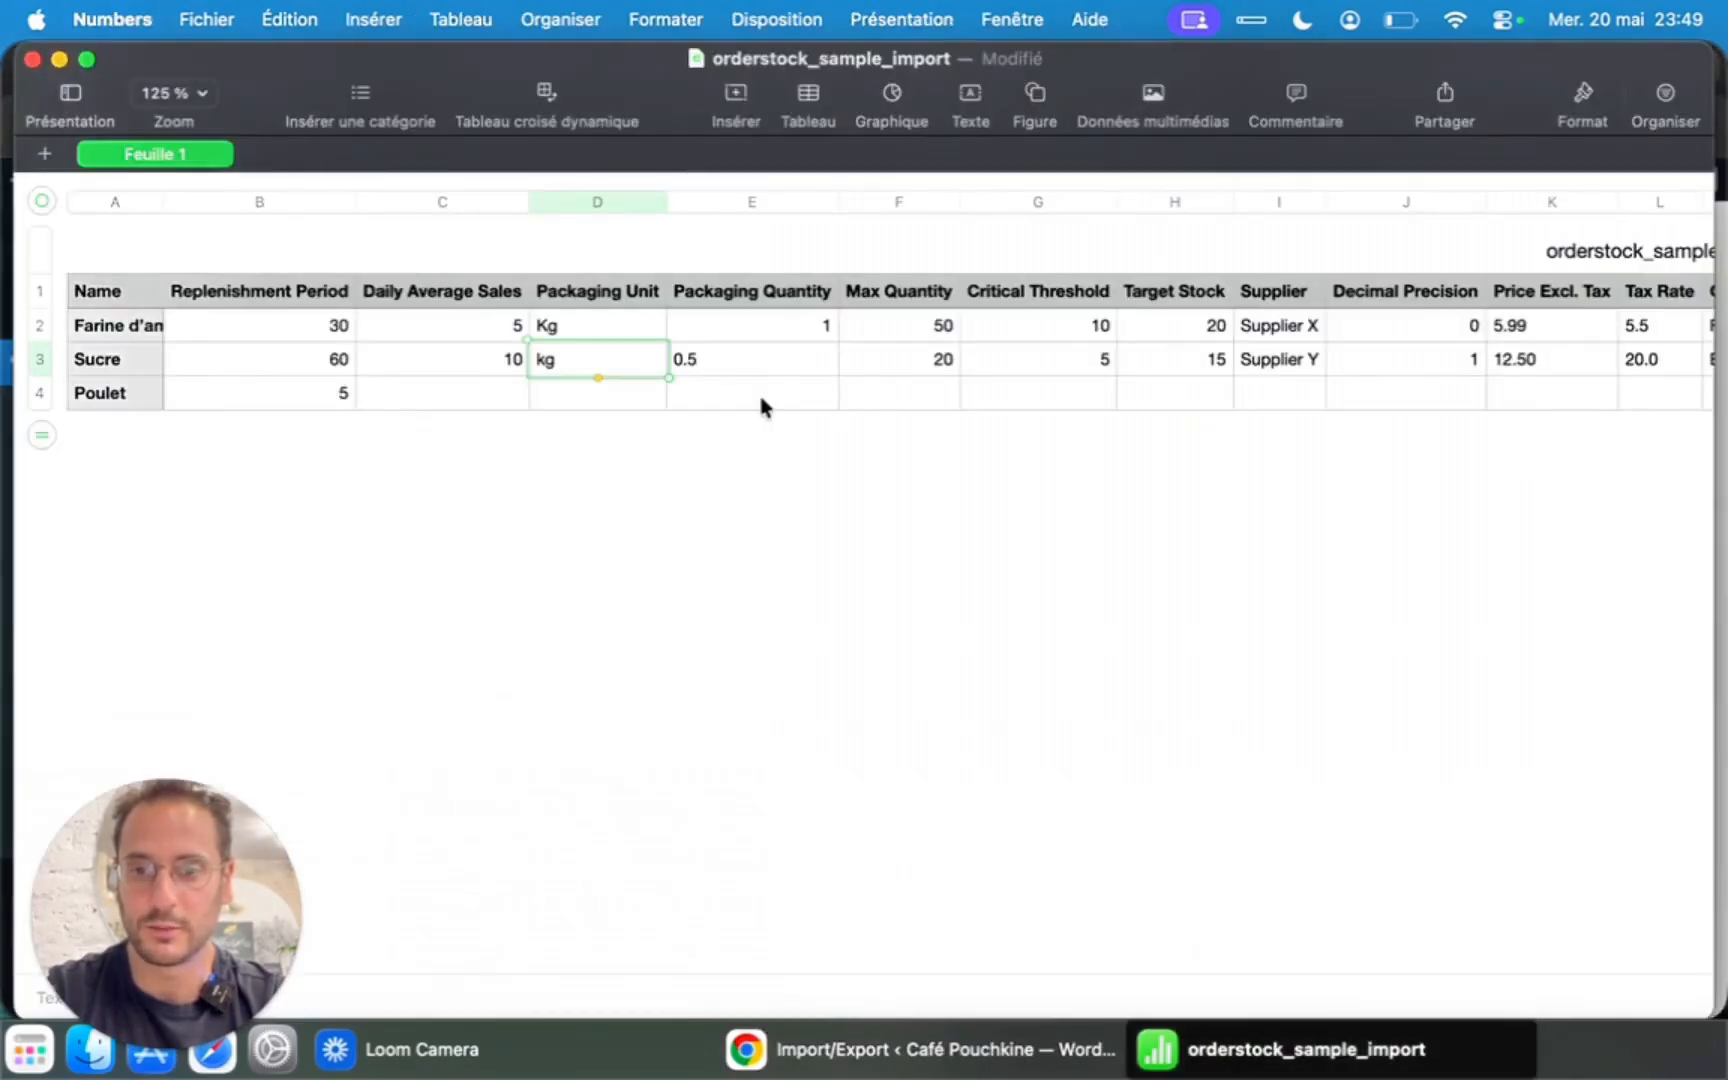
left_click(990, 1070)
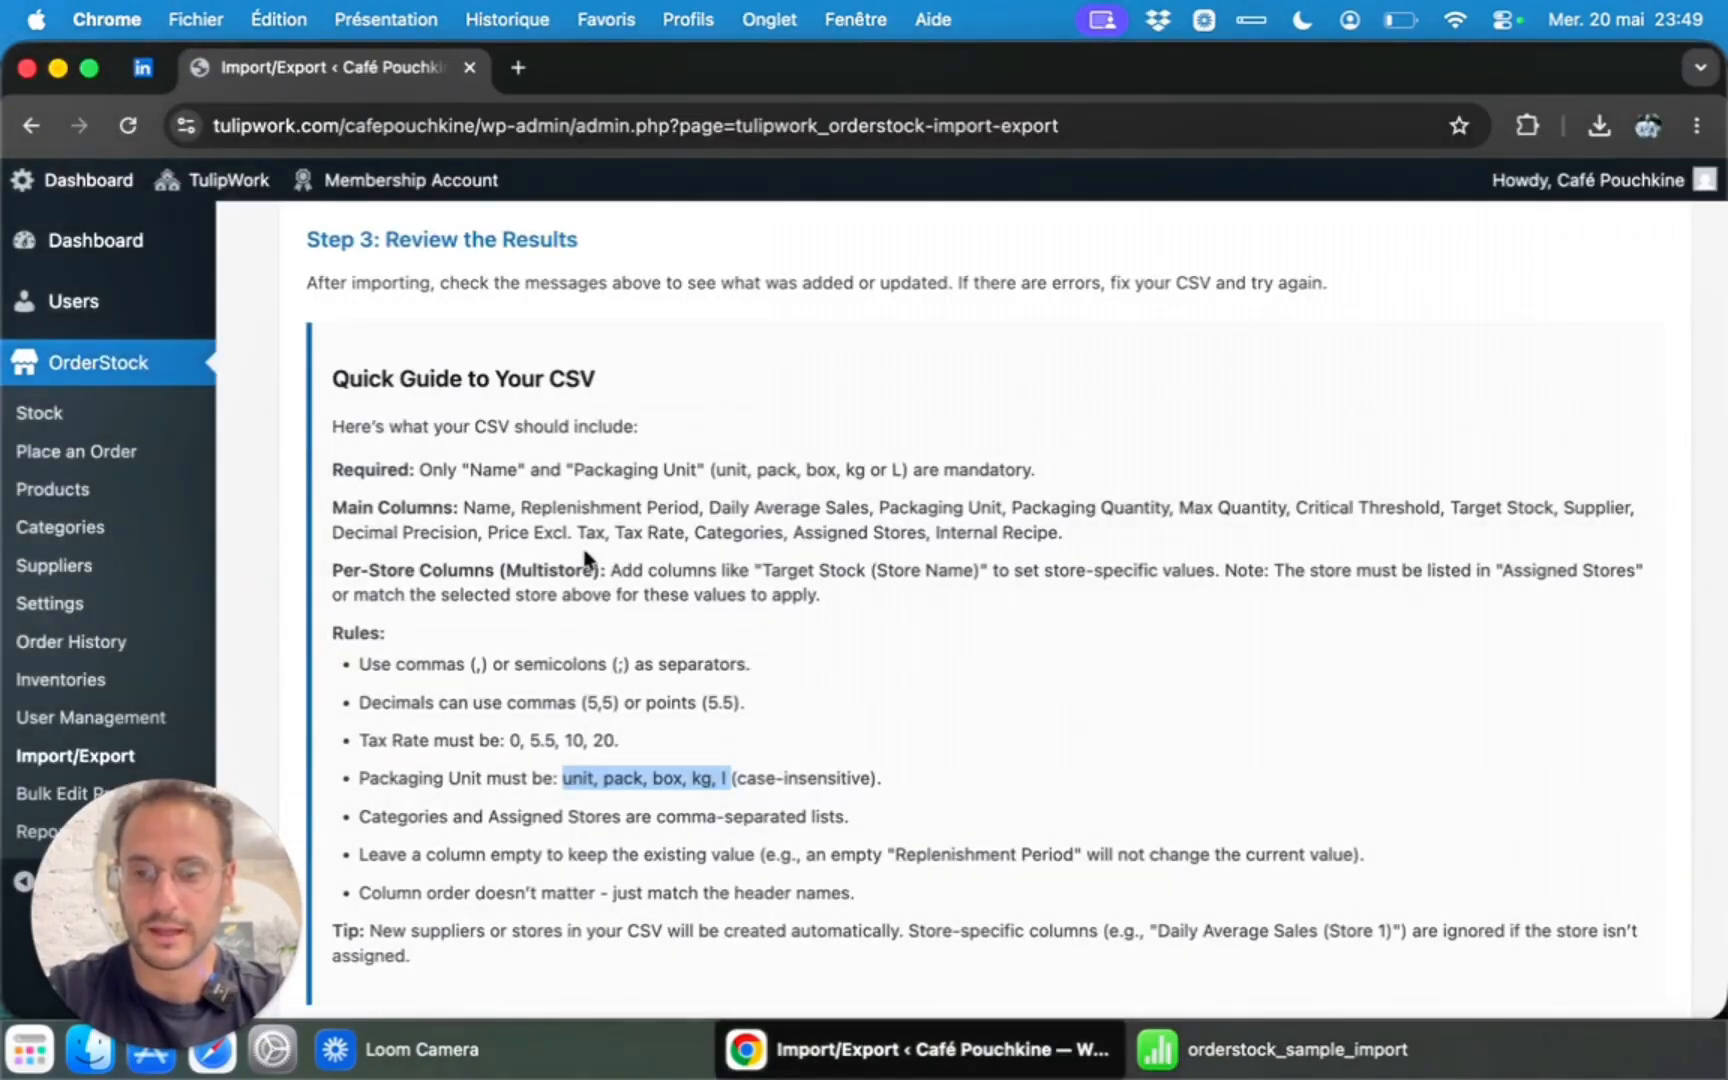
scroll(468, 695, "up", 1)
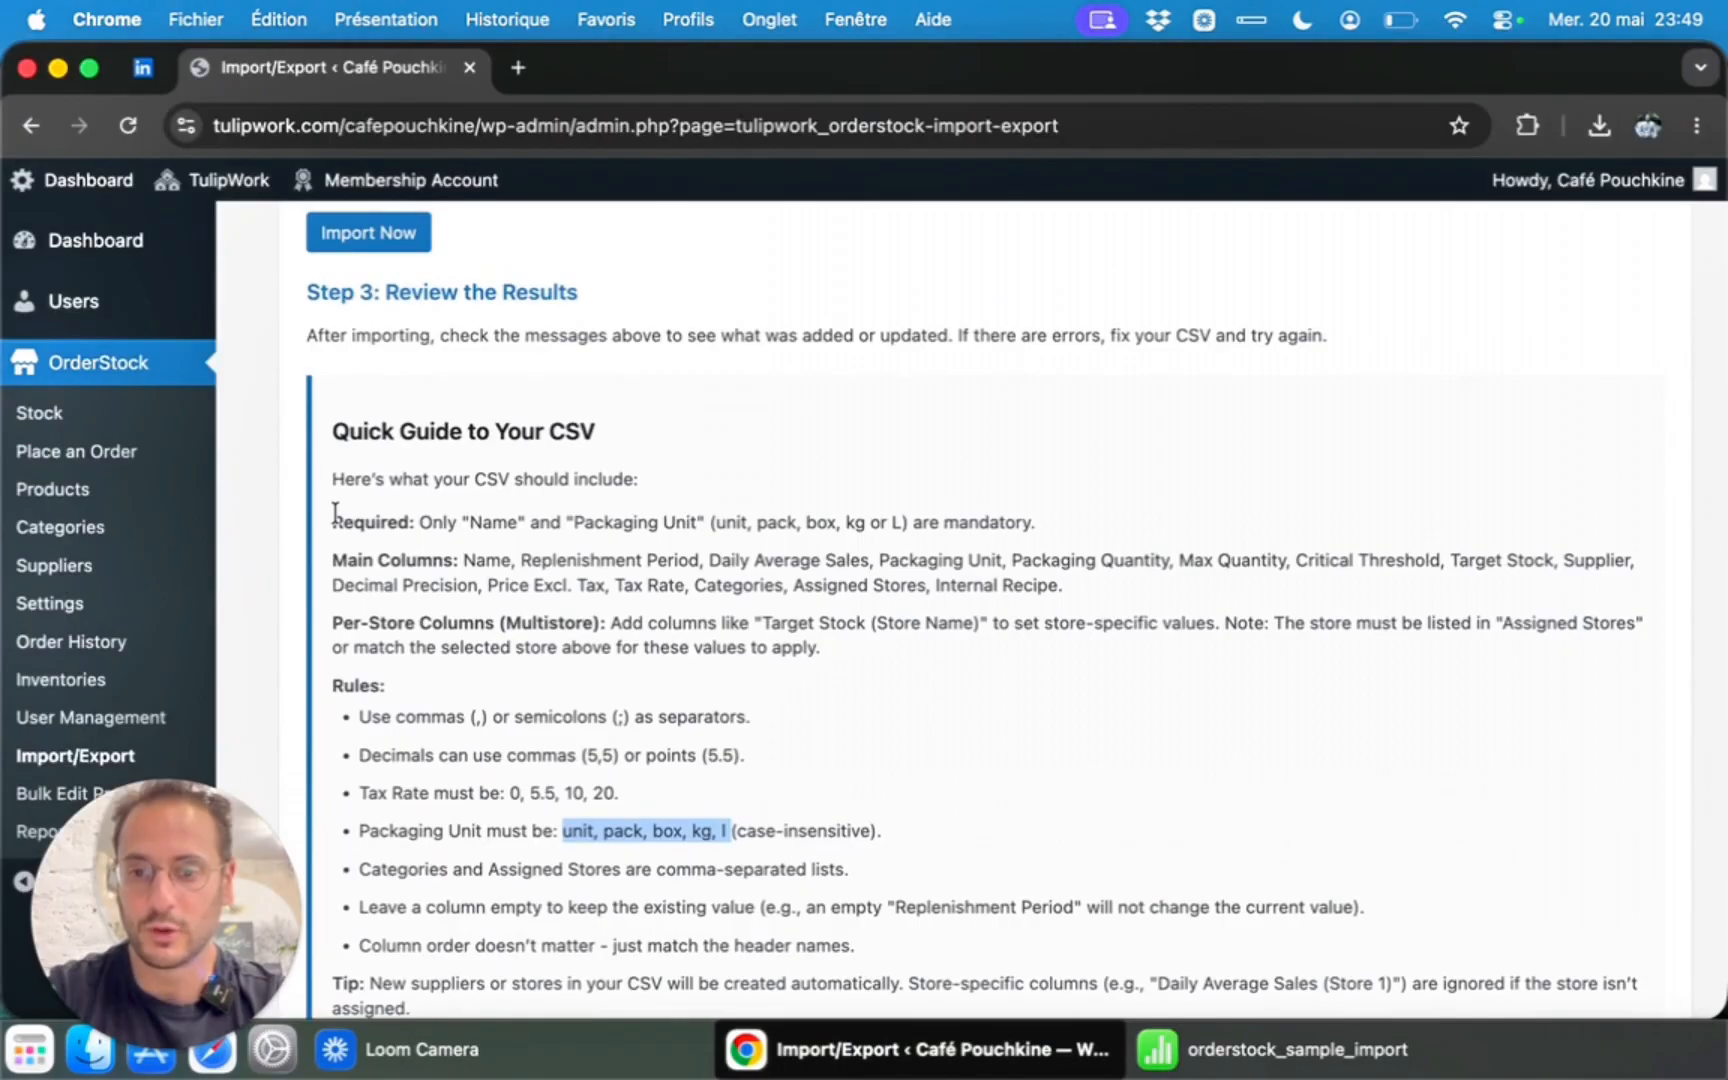
left_click_drag(335, 512, 506, 536)
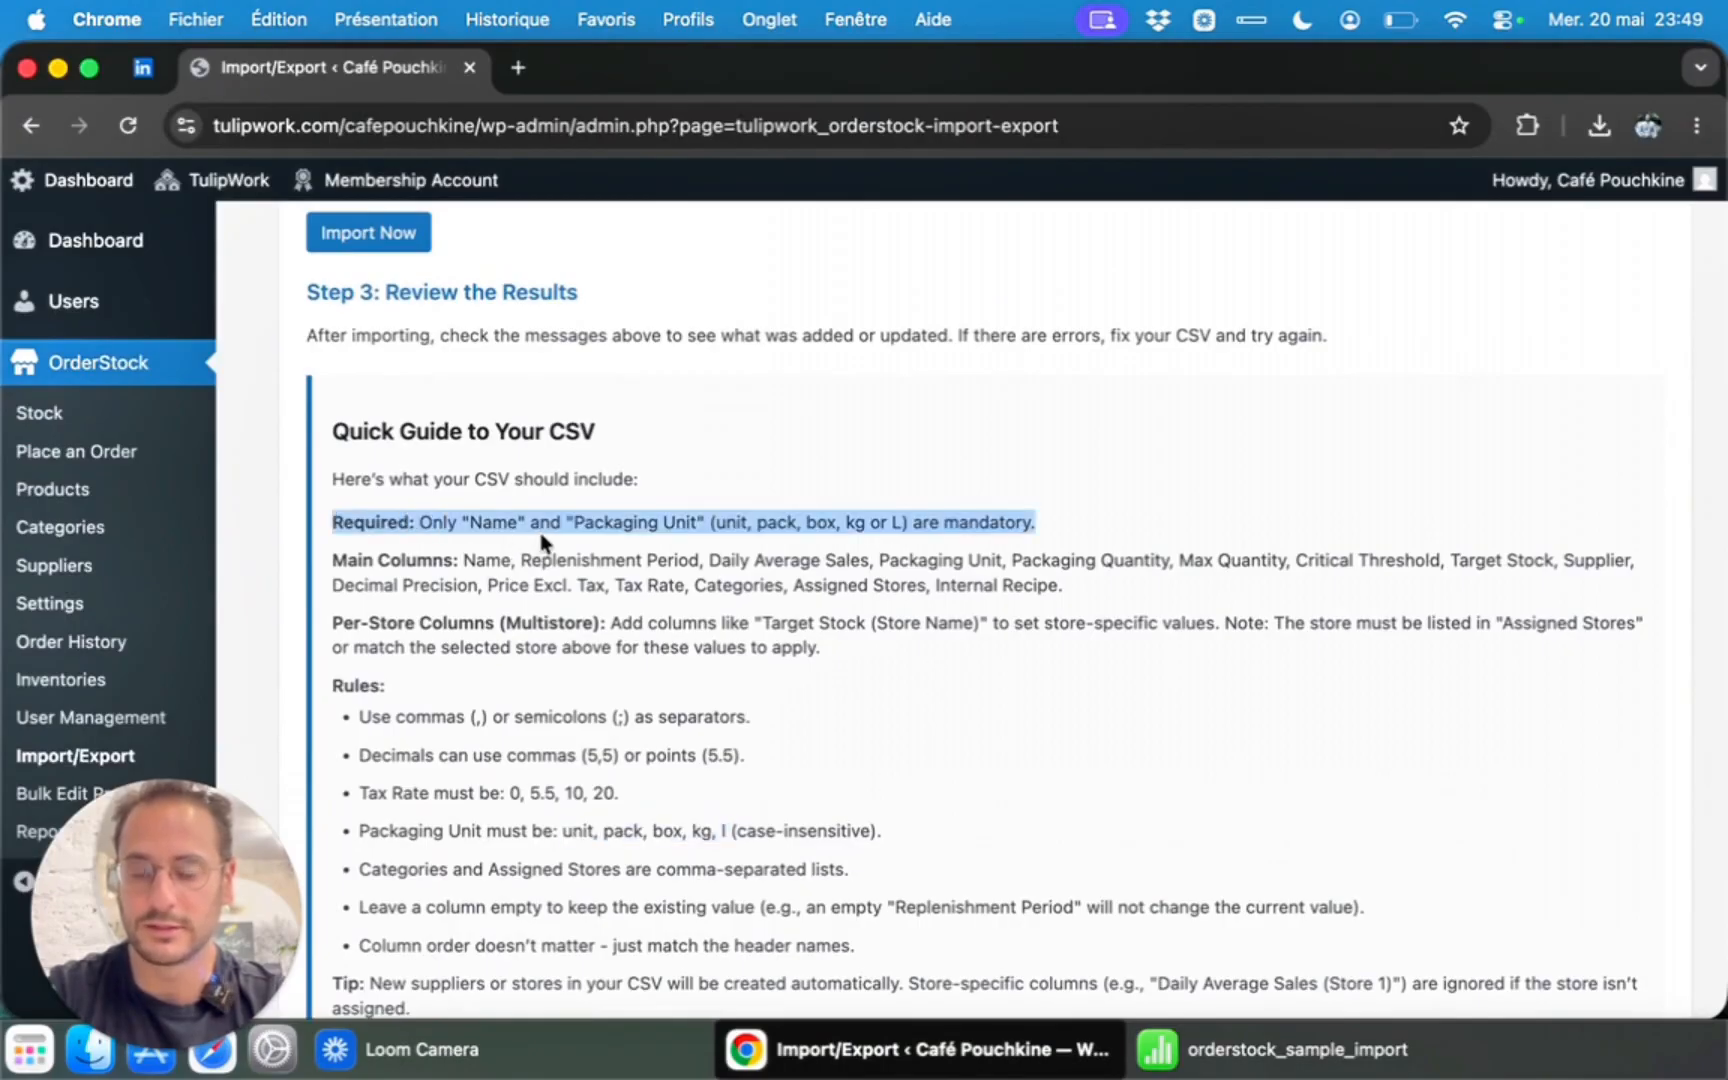
left_click(508, 528)
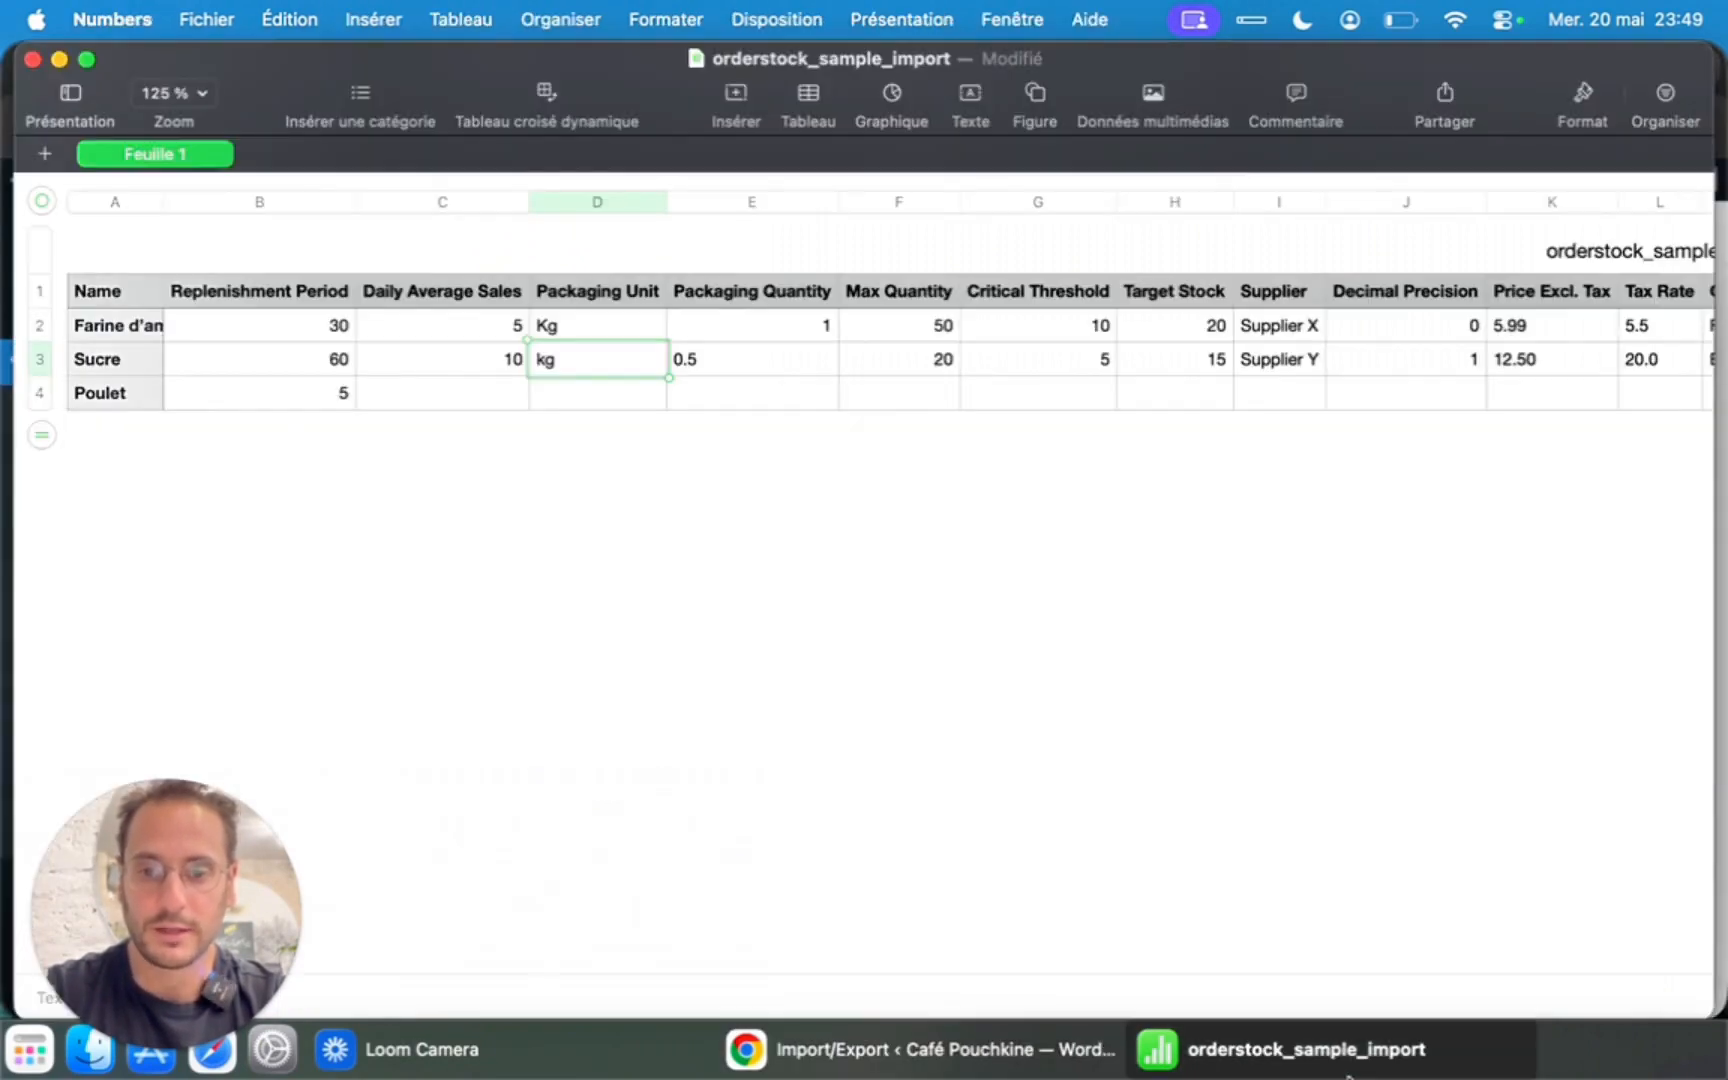
Return to the Numbers spreadsheet and review the Name, Packaging Unit and Replenishment Period columns against the CSV guide.
left_click(1297, 1049)
left_click(599, 327)
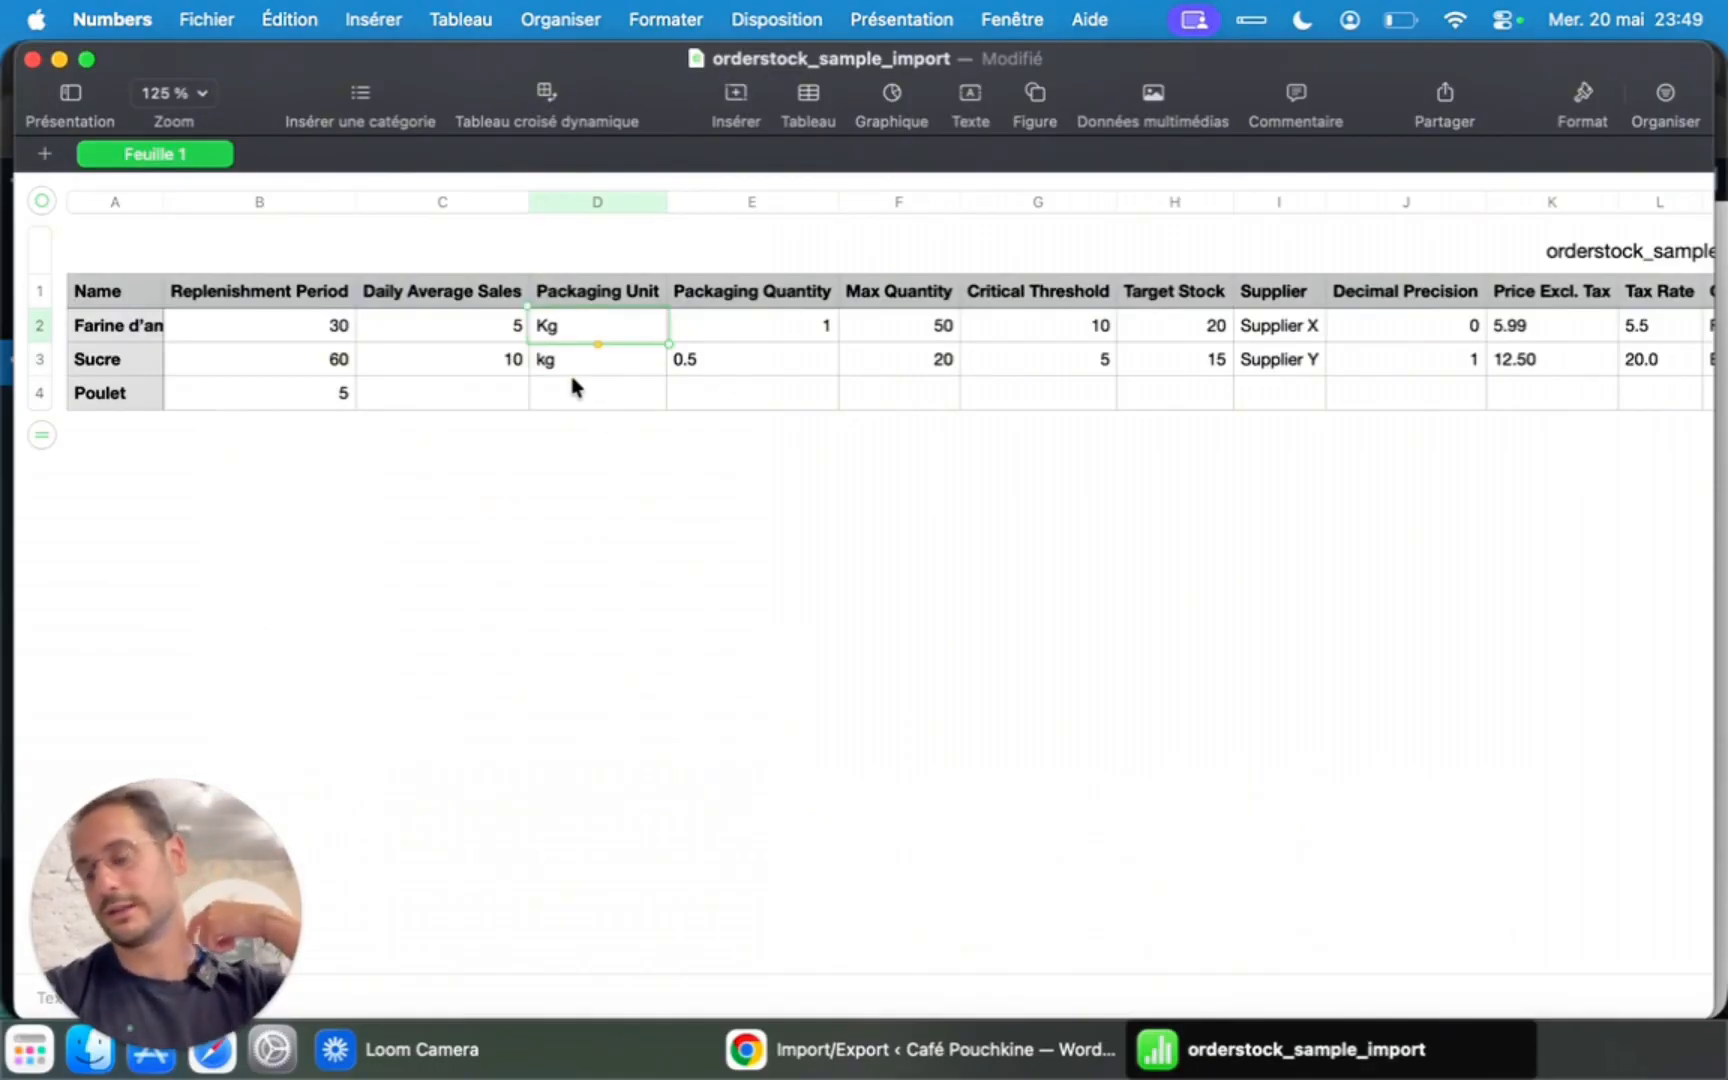
key("super+Tab")
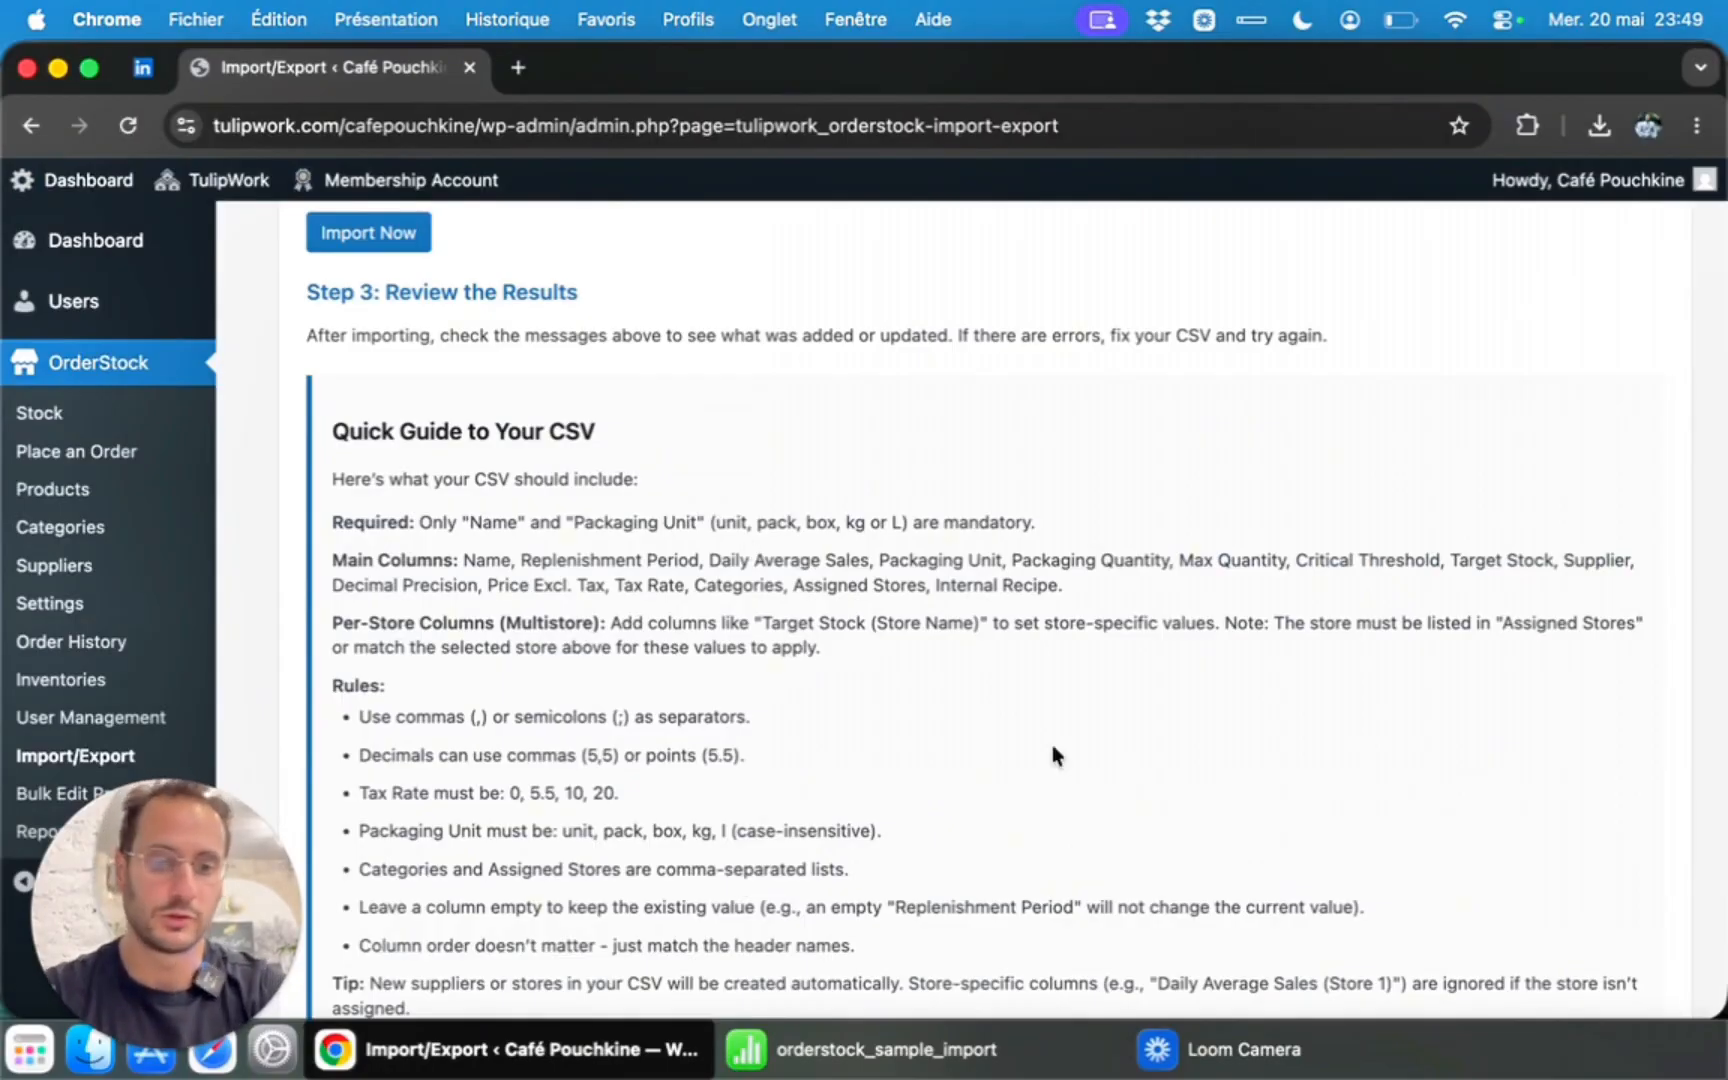
left_click(852, 1070)
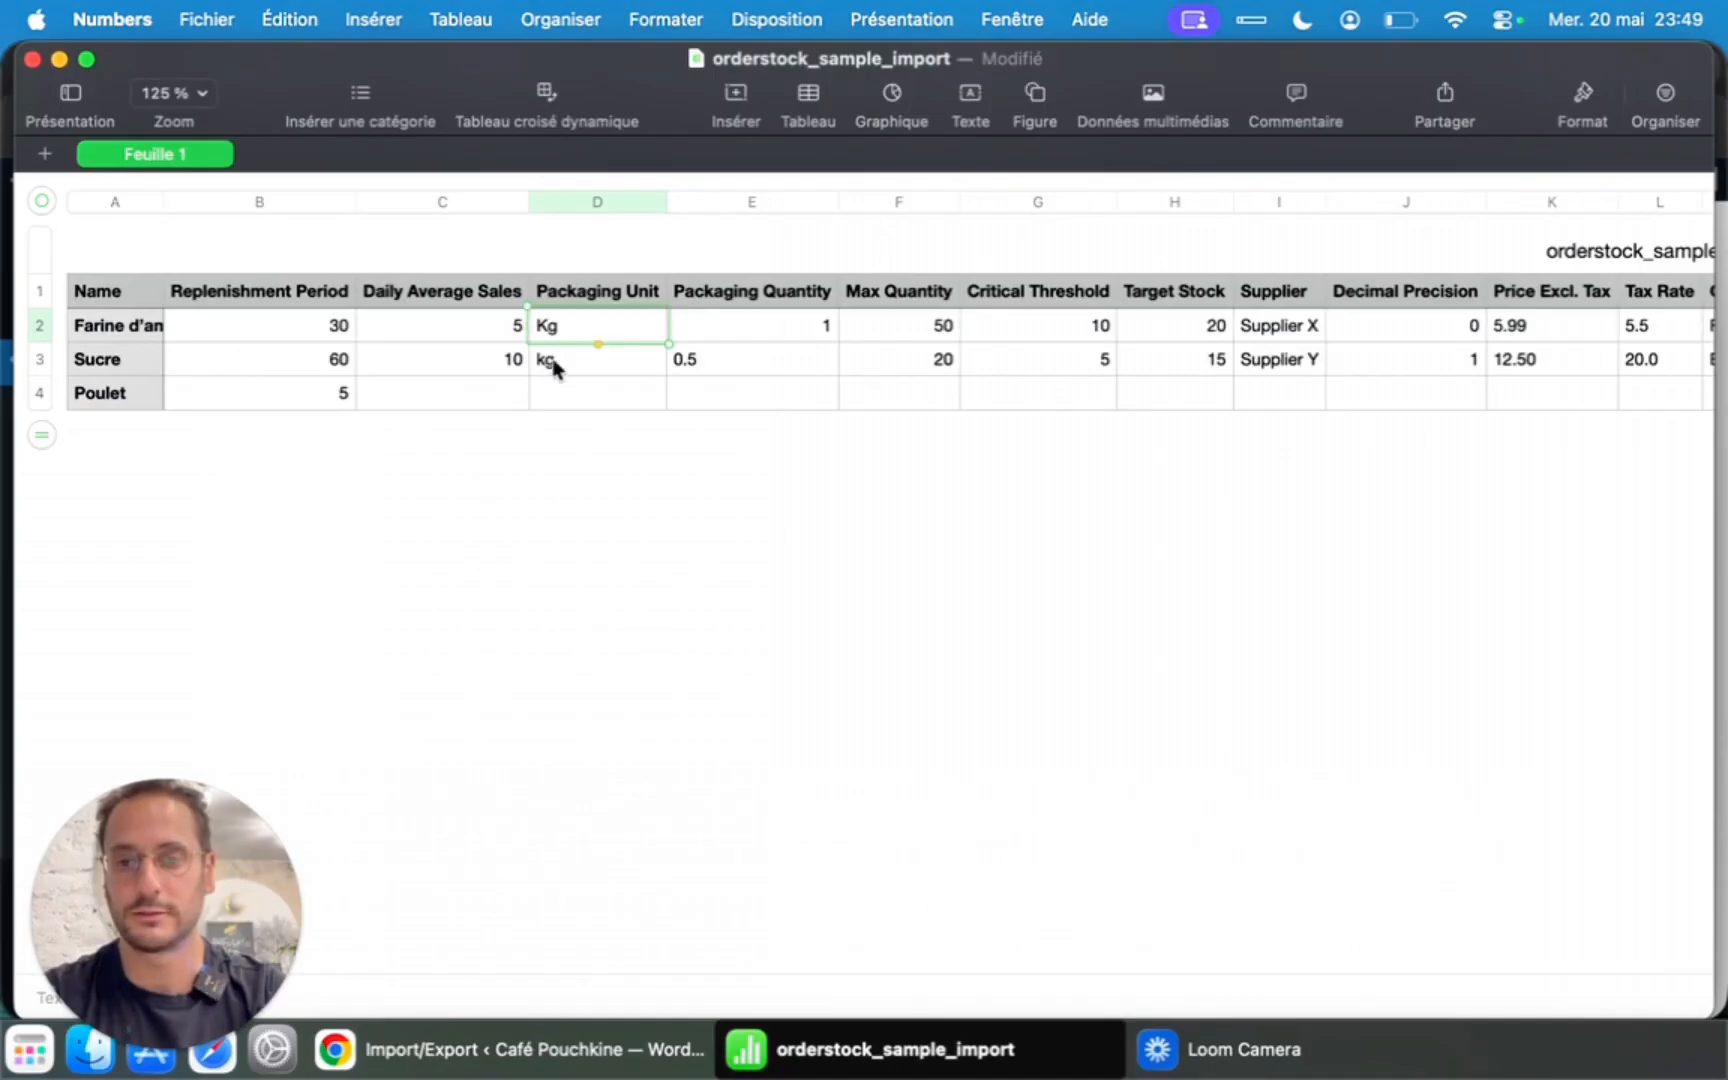
left_click(116, 203)
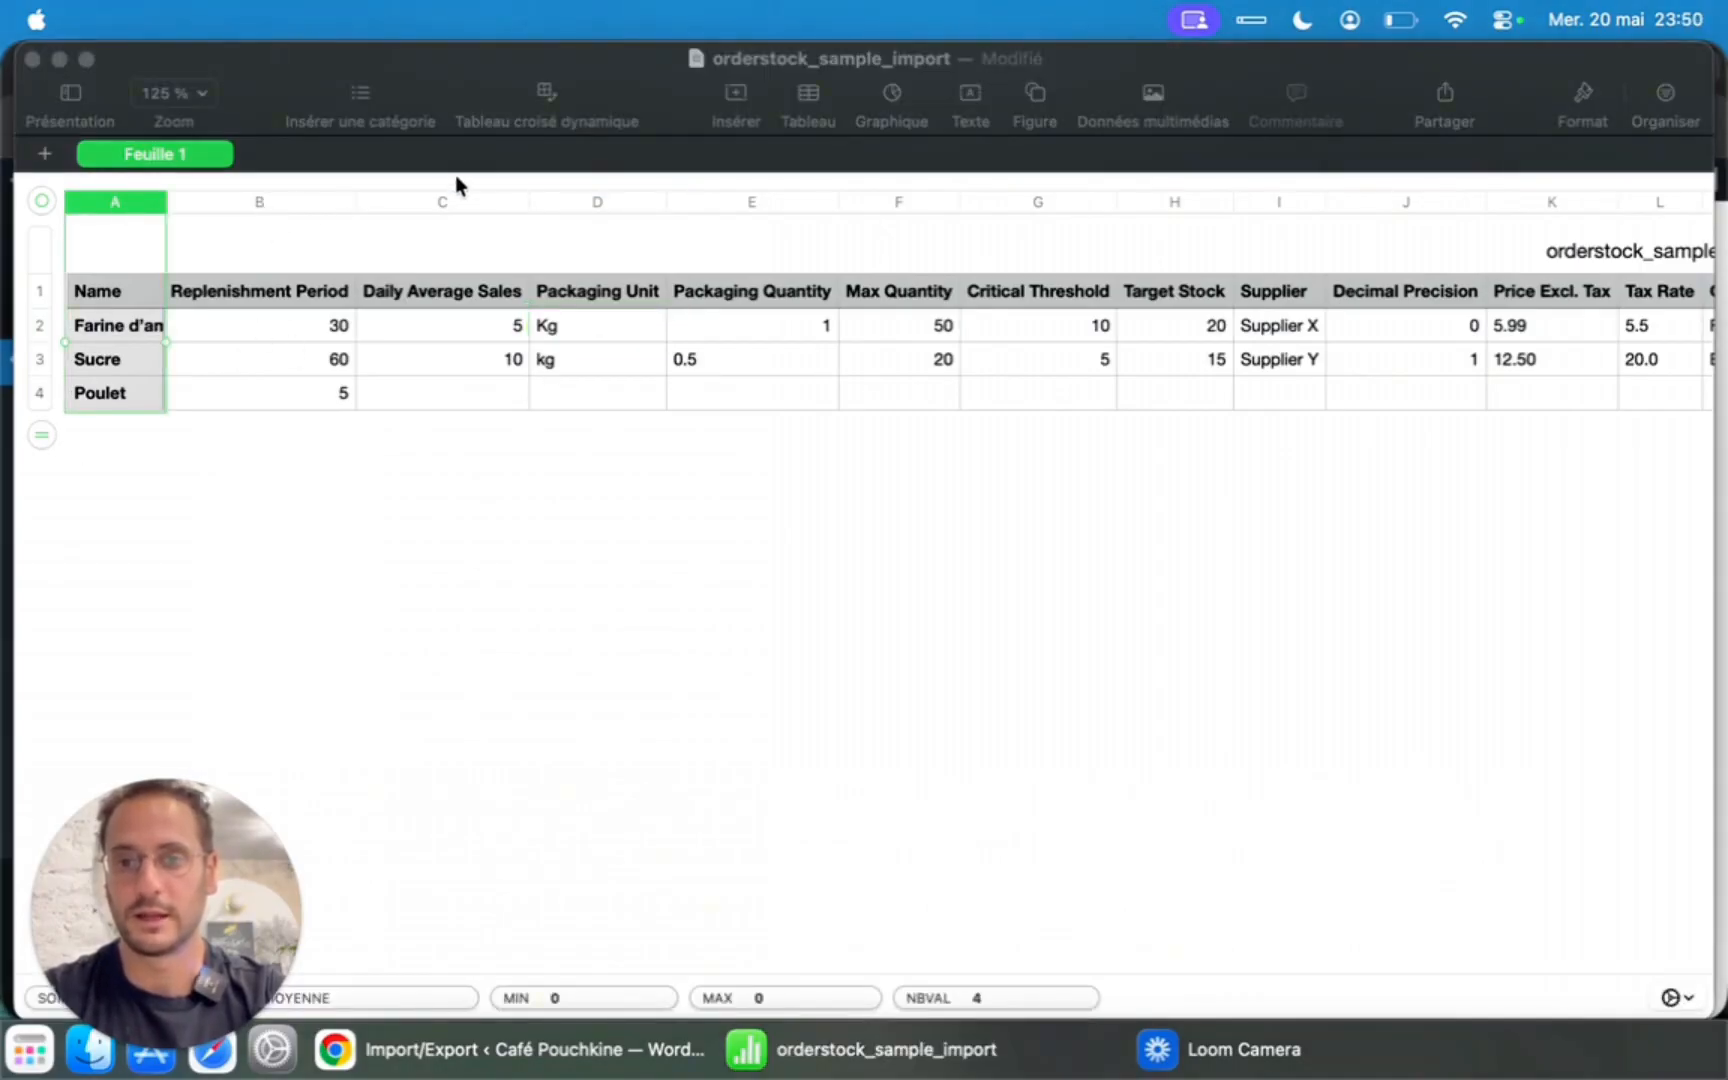
left_click(446, 193)
left_click(600, 187)
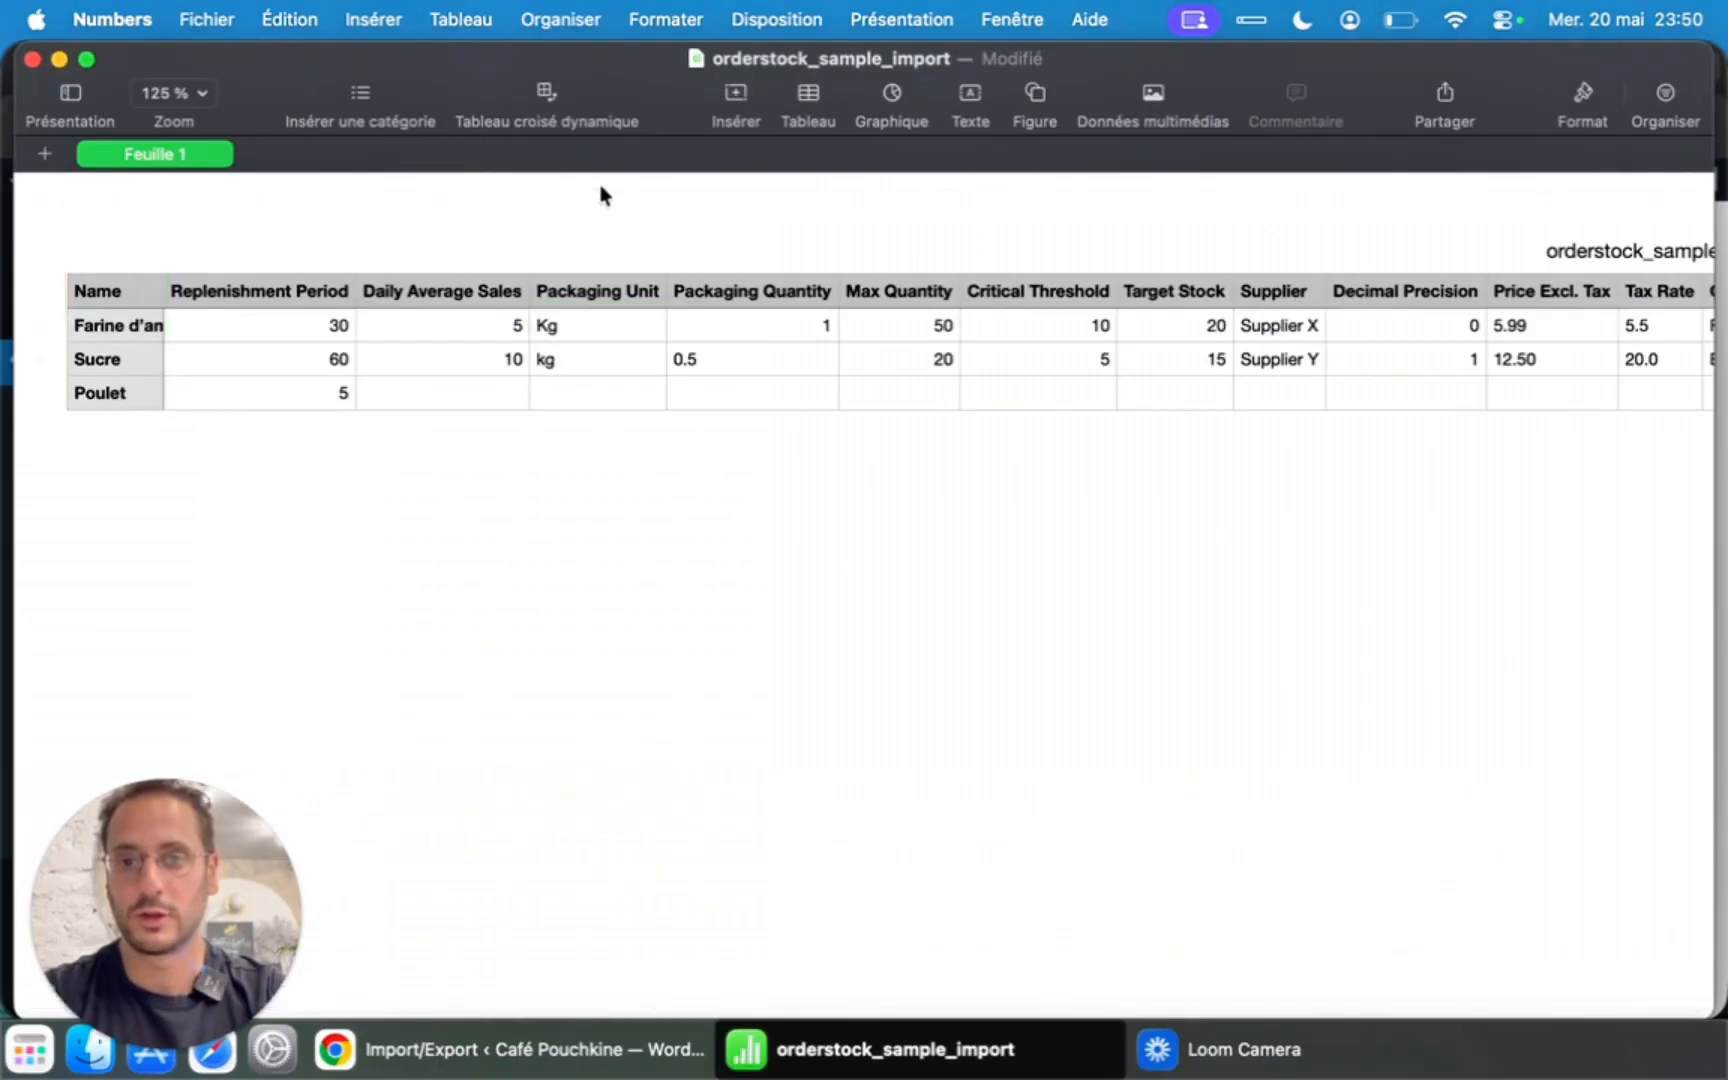
left_click(601, 312)
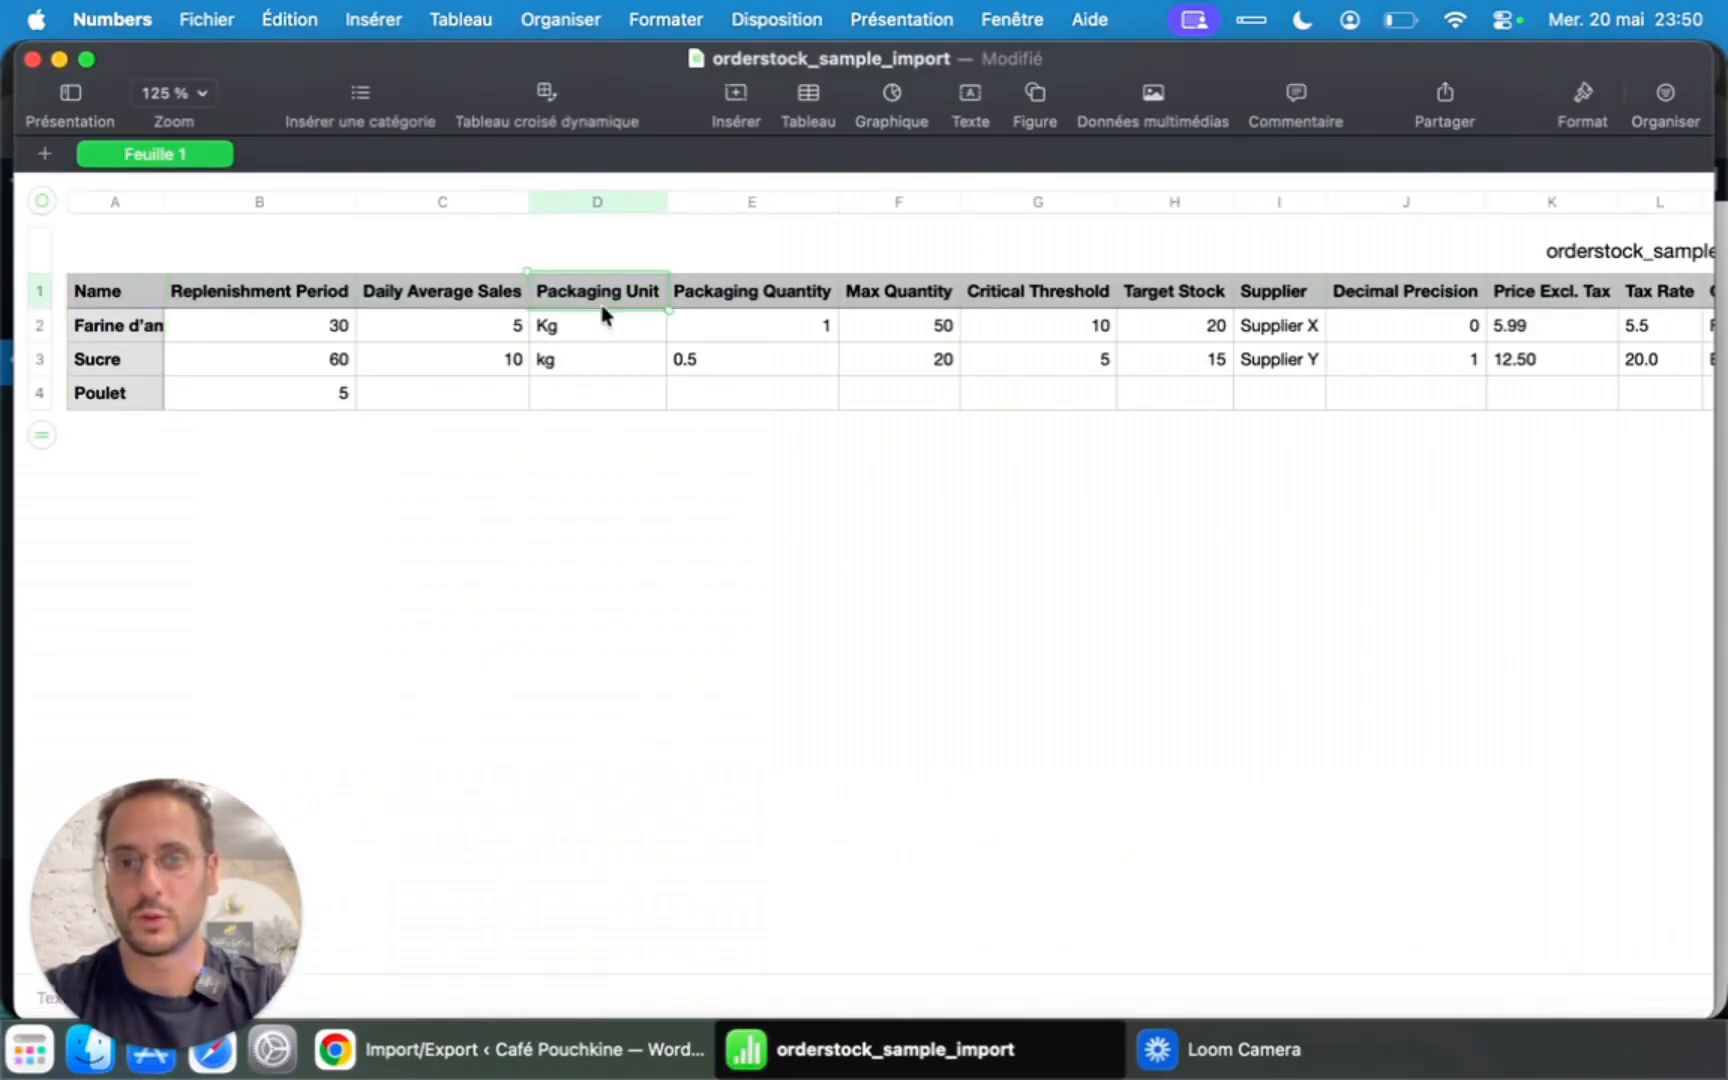
left_click(601, 201)
left_click(110, 203)
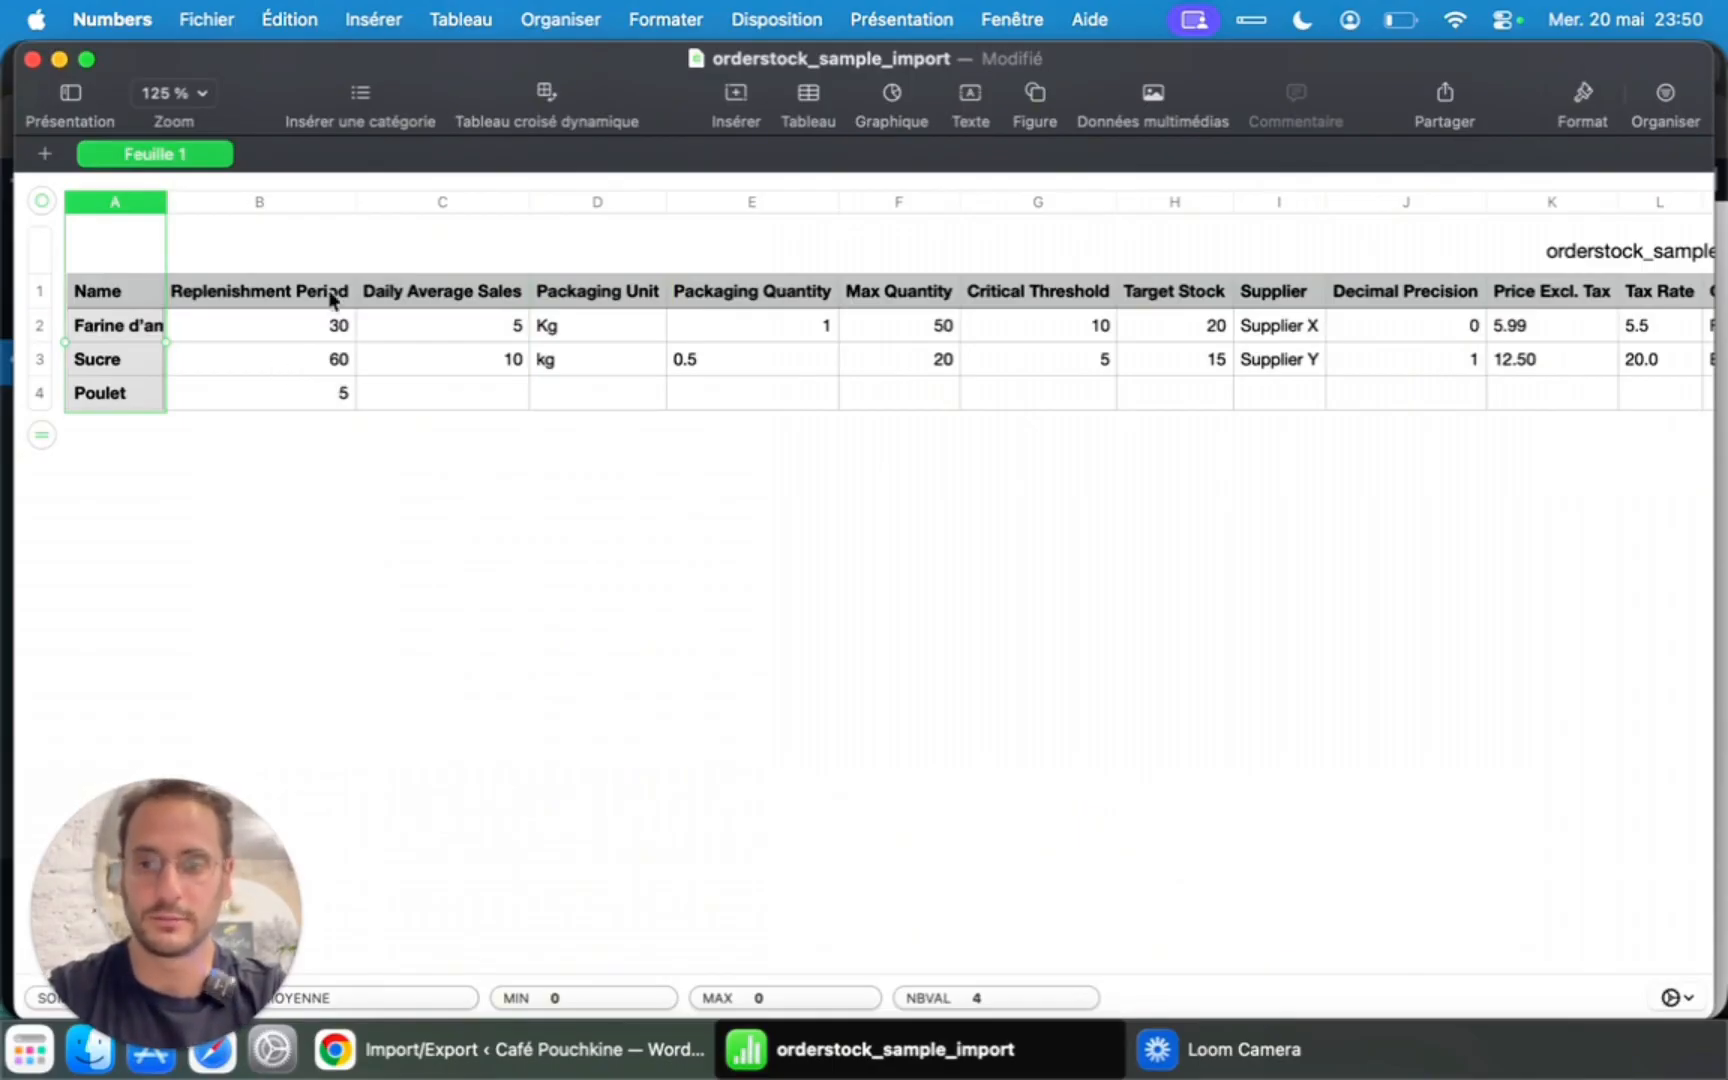
left_click(294, 337)
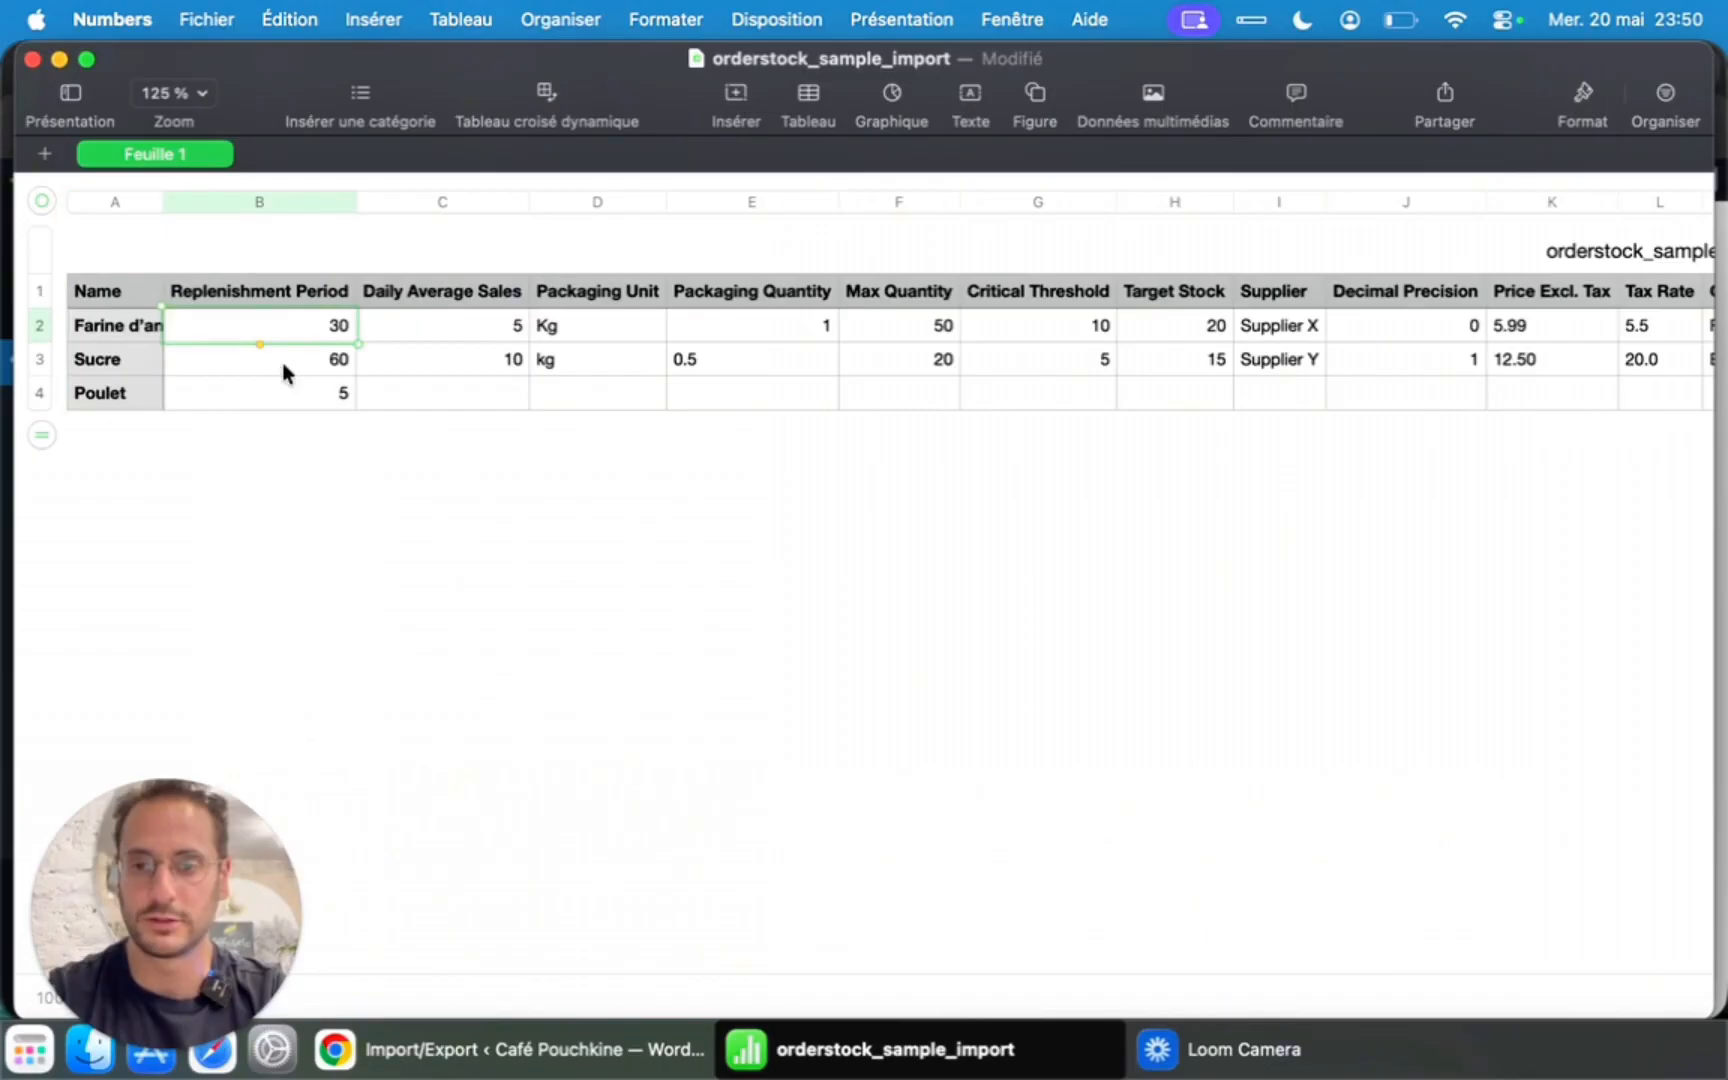
Switch to Chrome and compare the Order Calculation Mode options in the OrderStock settings with the spreadsheet's columns.
left_click(510, 1049)
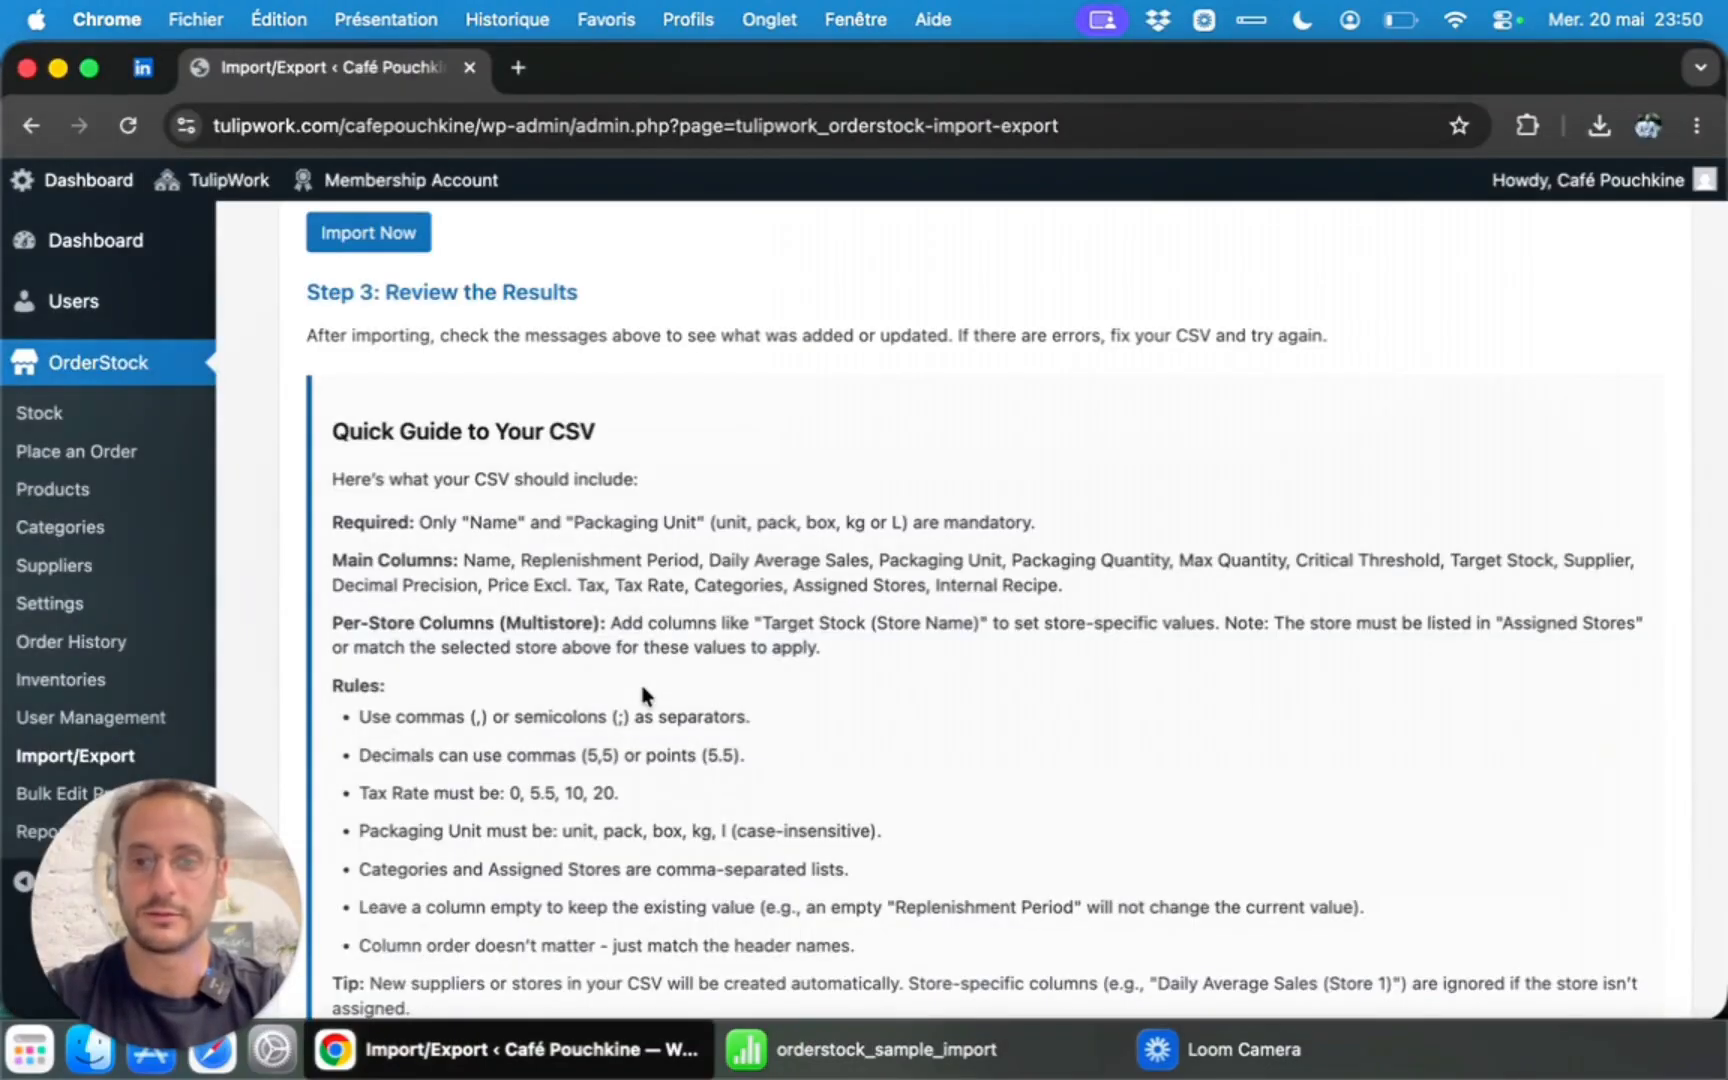
left_click(114, 610)
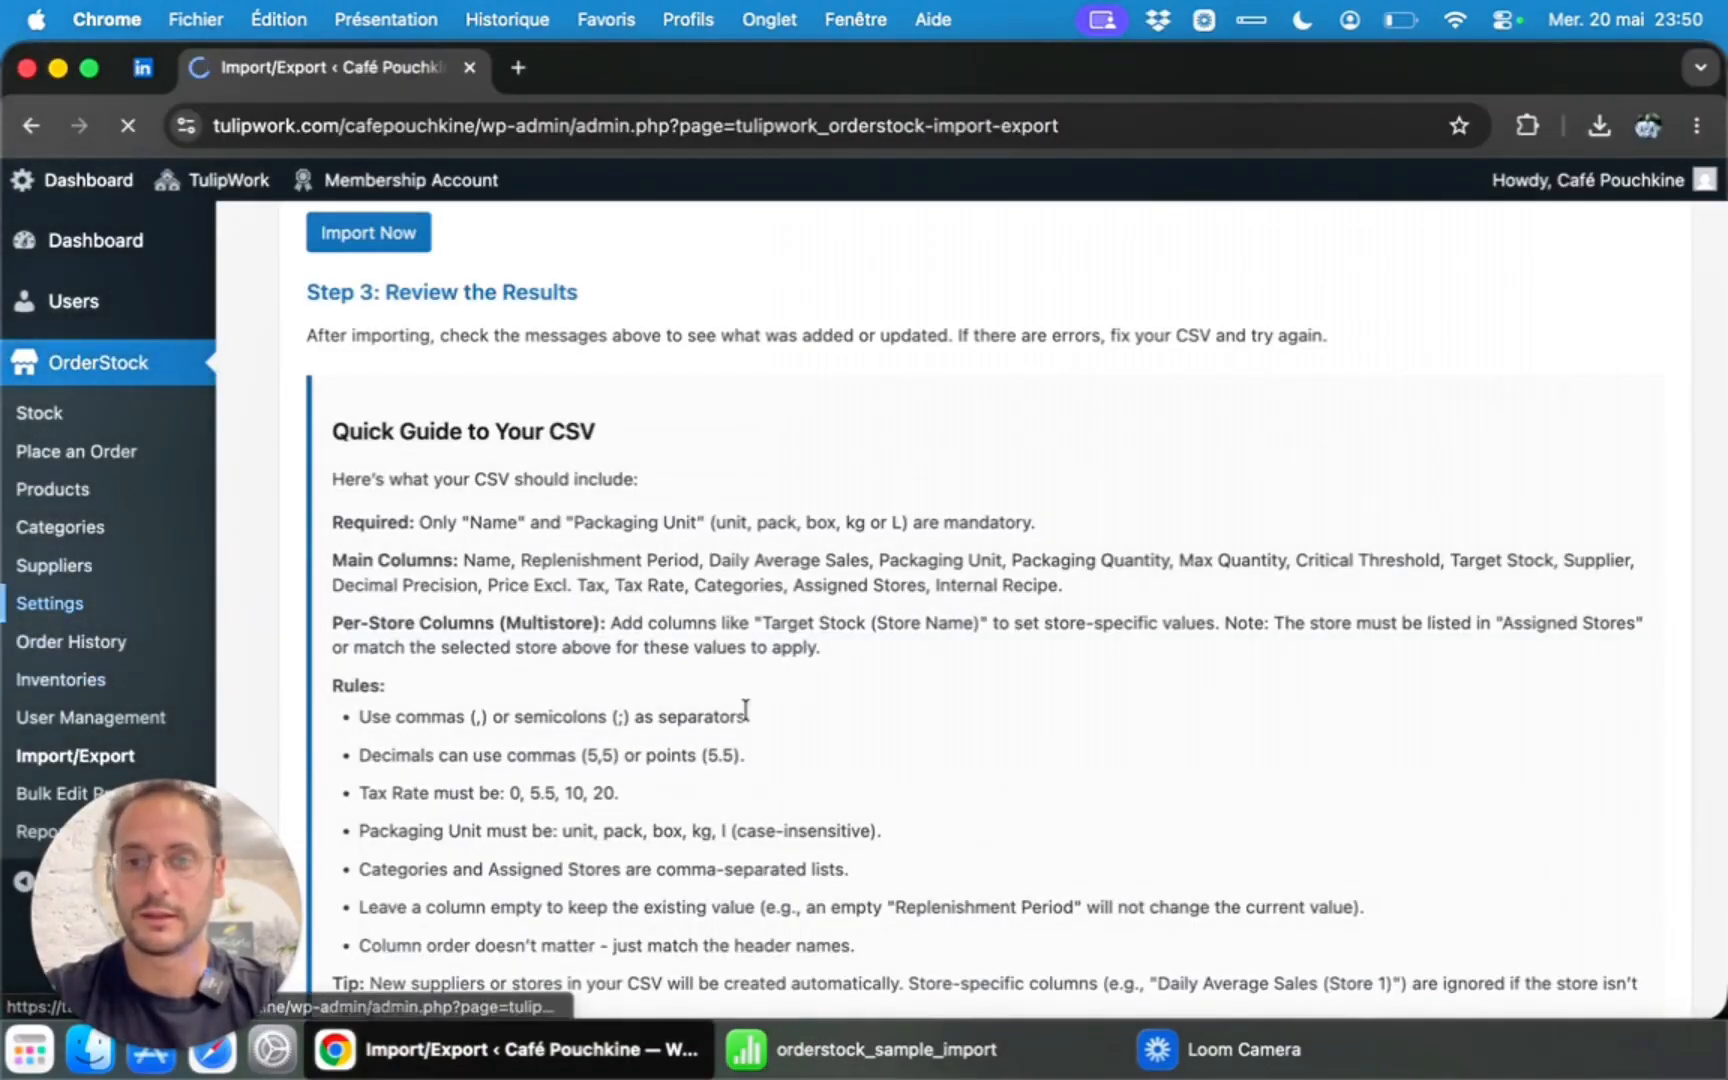
scroll(745, 715, "down", 10)
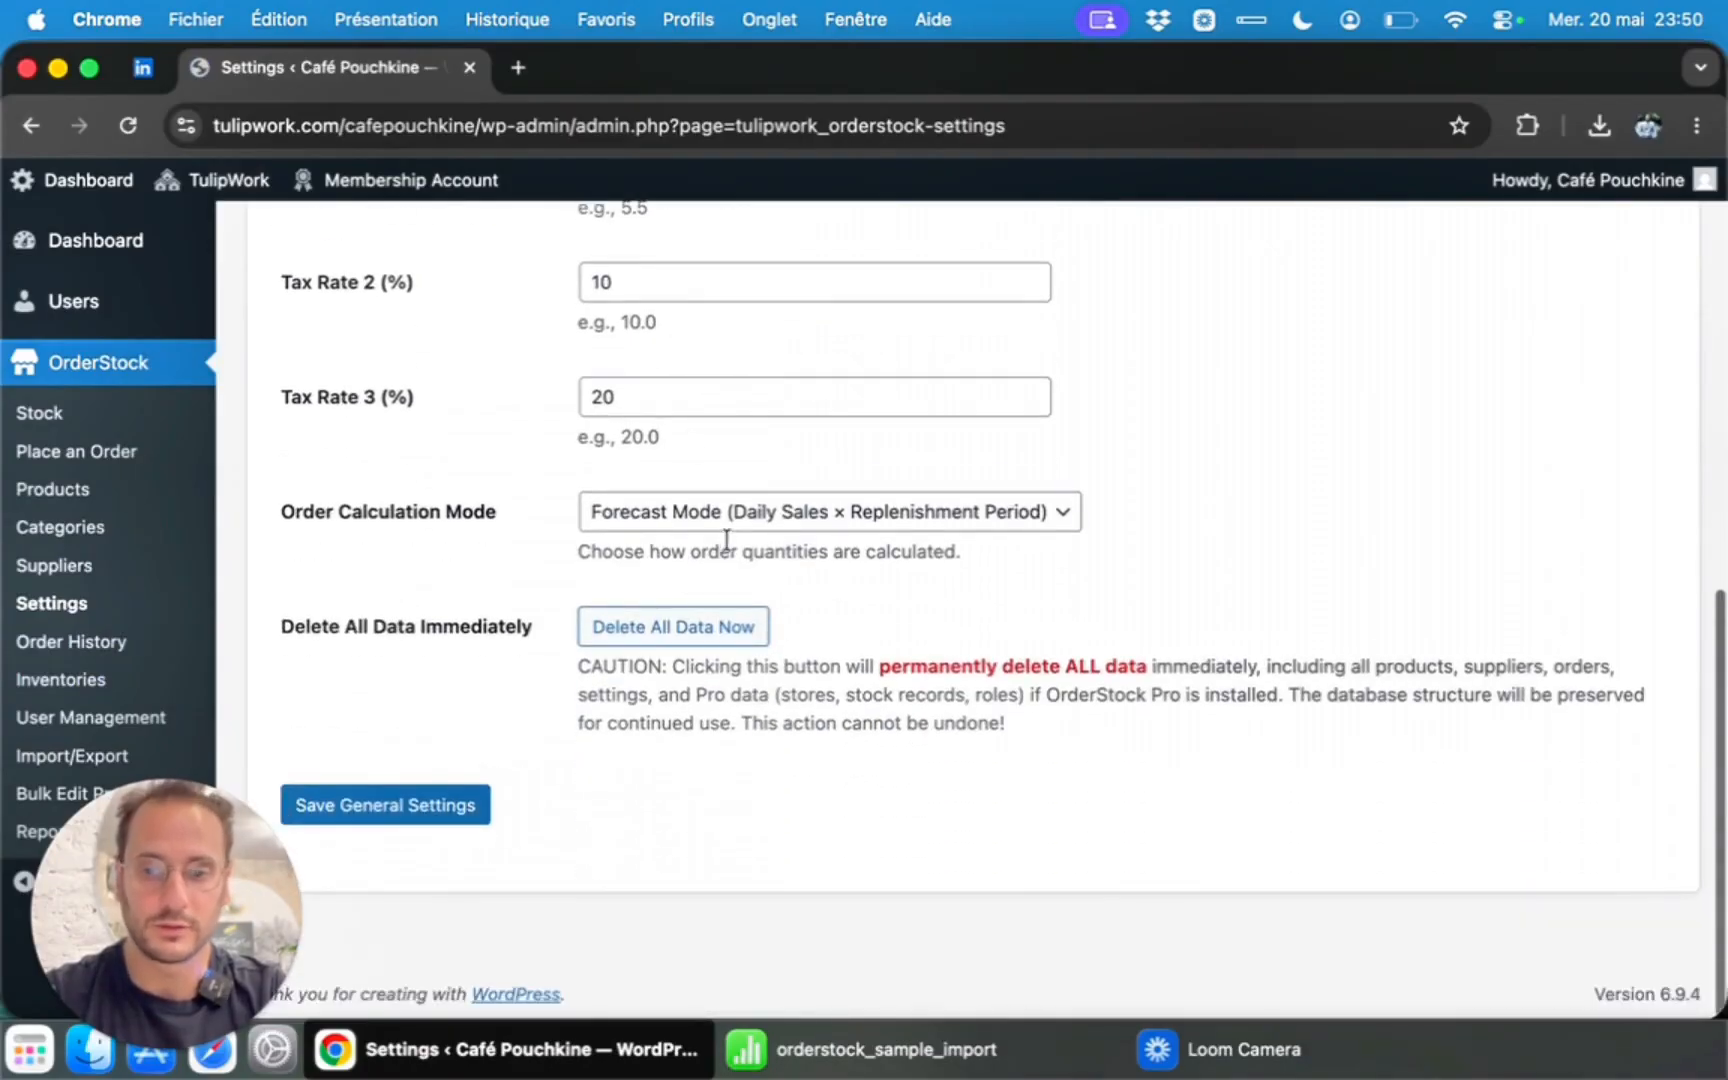
left_click(680, 530)
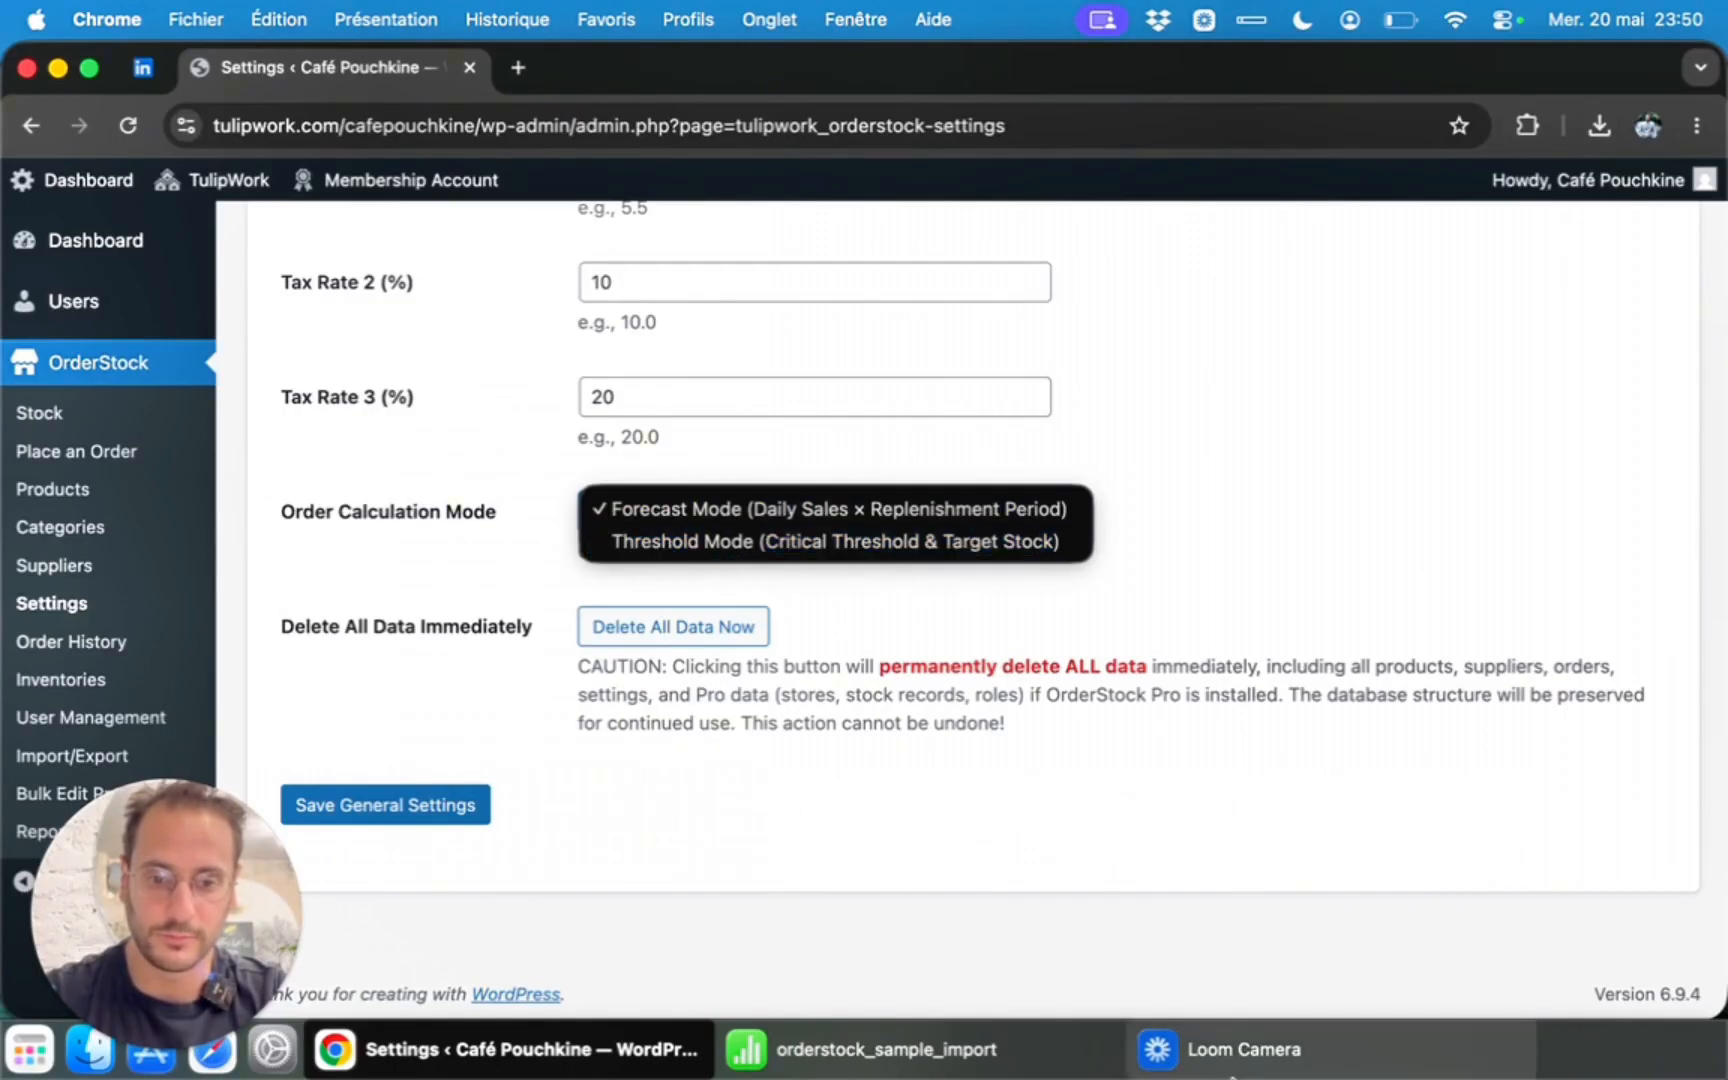
Back in Numbers, examine the Replenishment Period and Critical Threshold cells of Farine d'amande.
left_click(955, 1070)
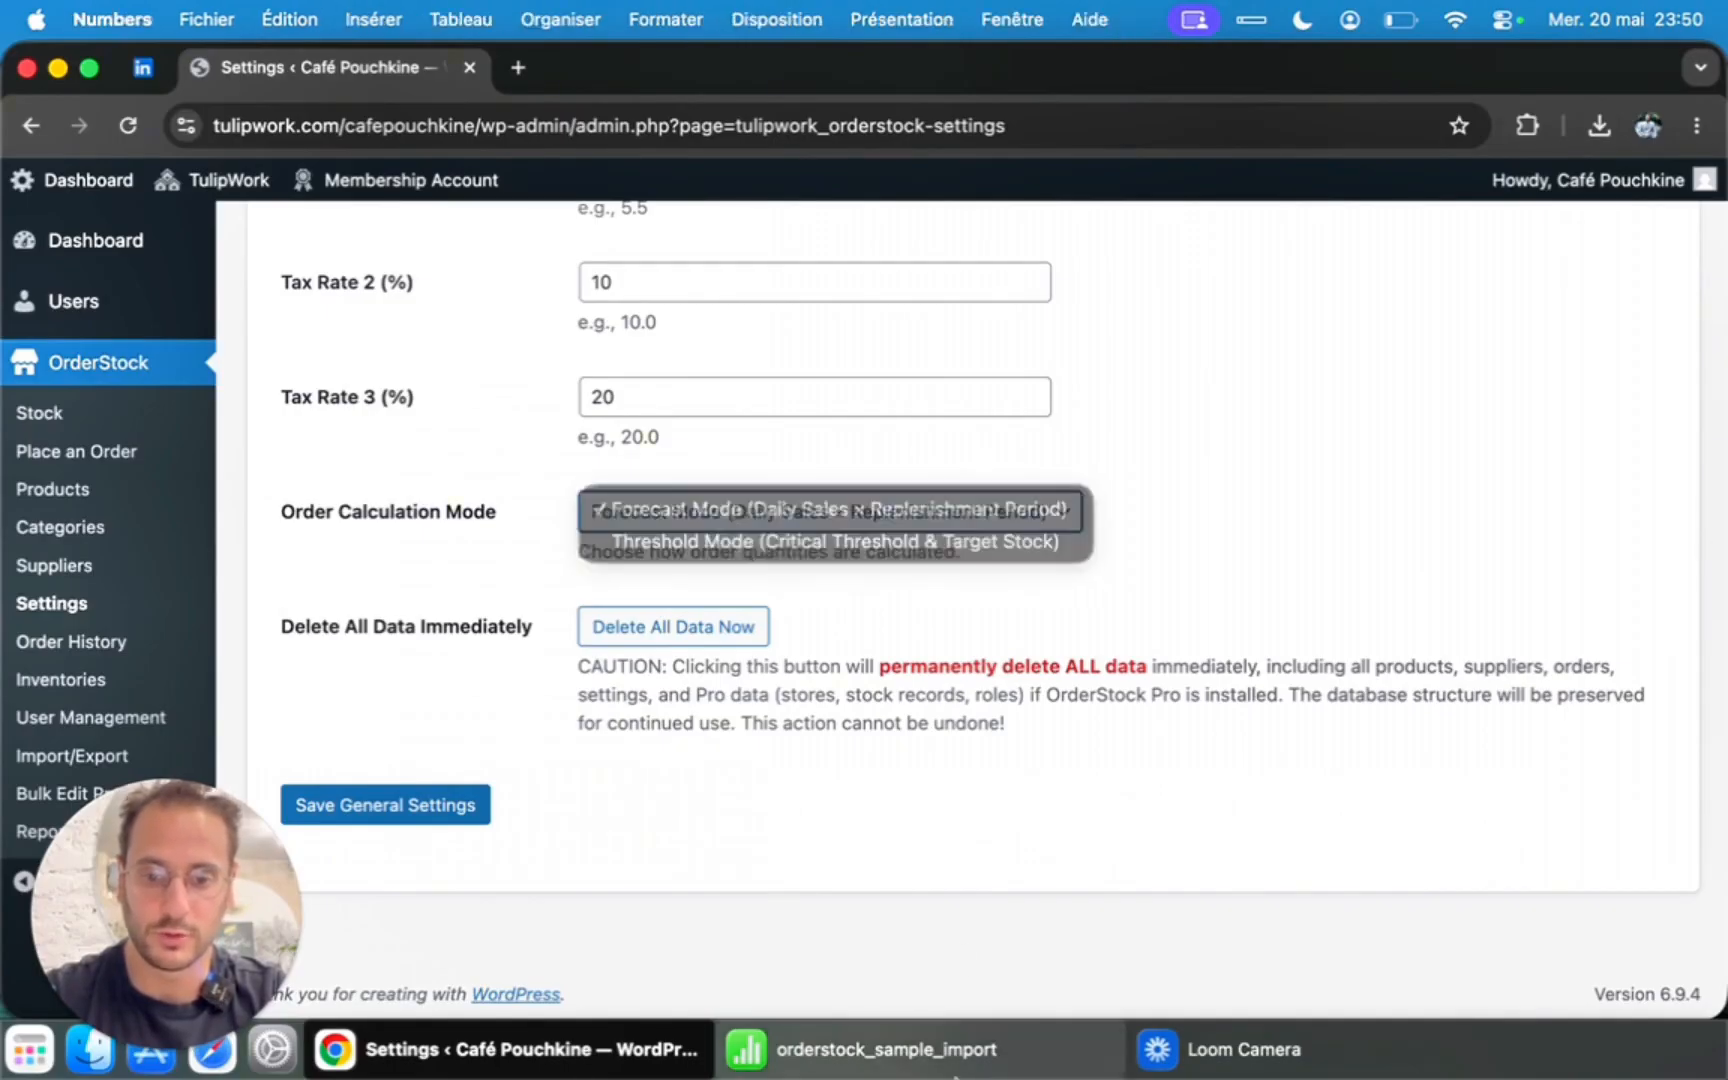
left_click(1090, 330)
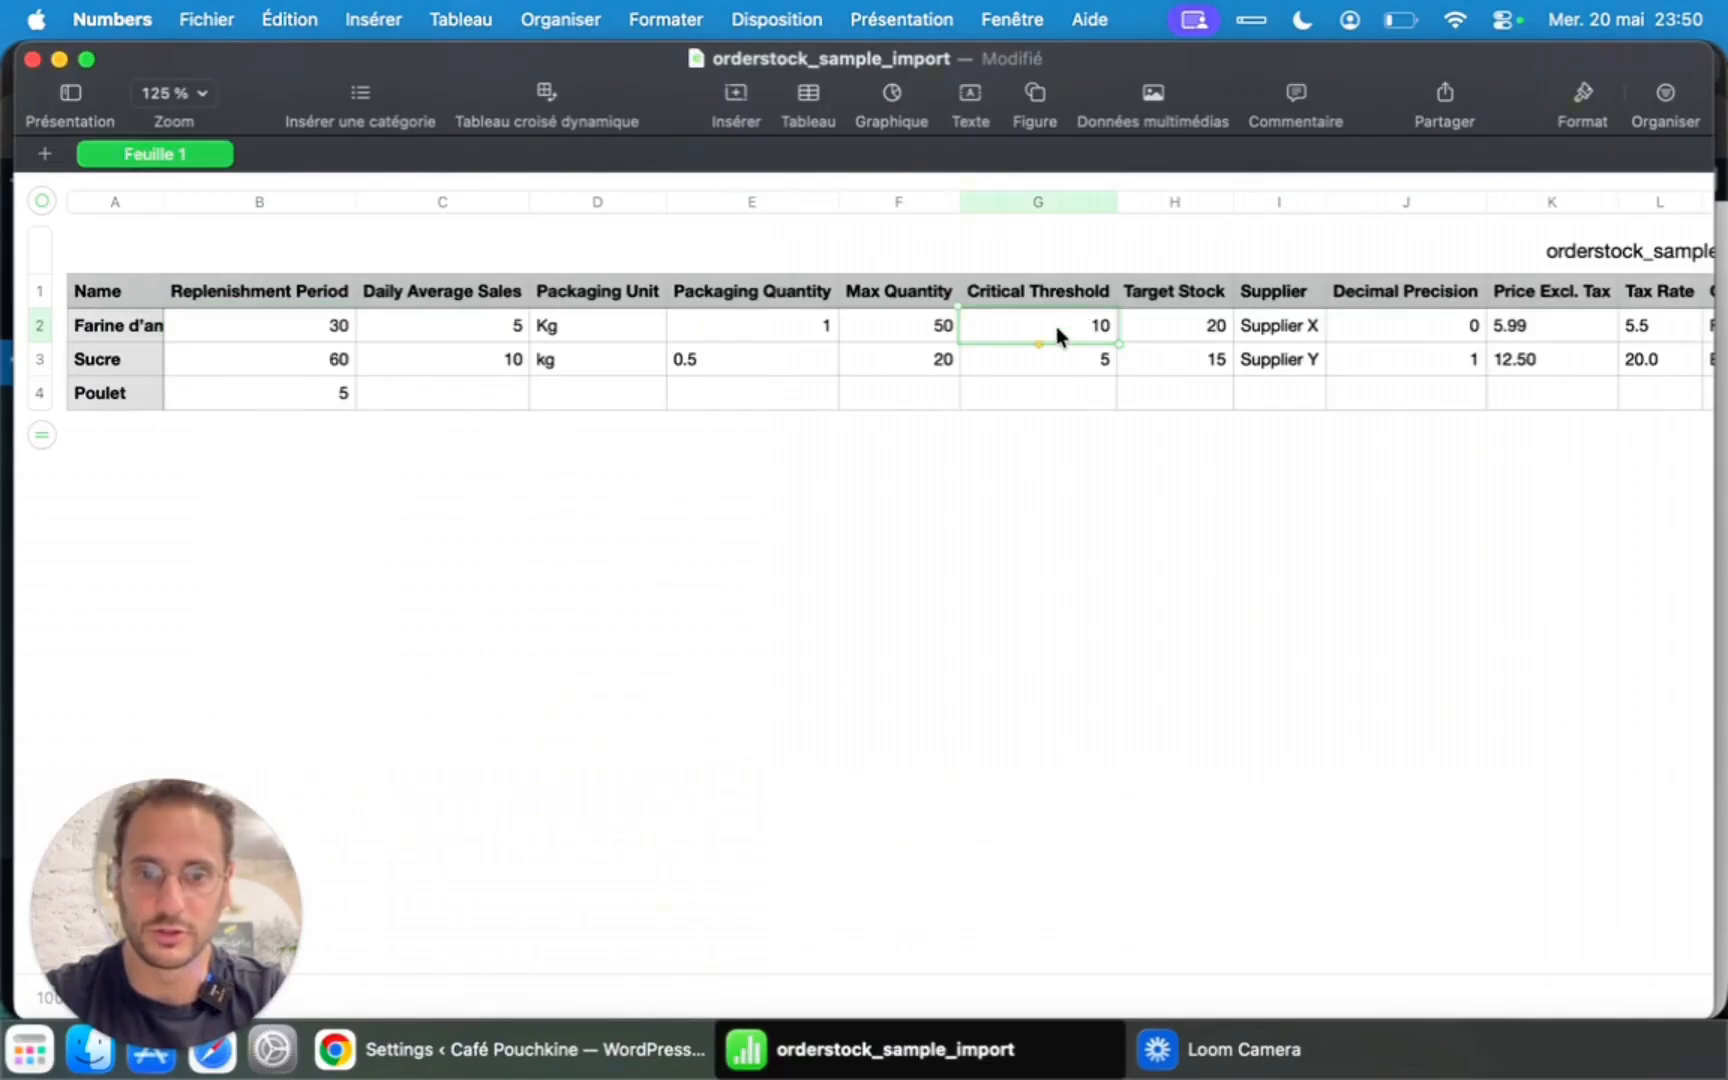
left_click(308, 327)
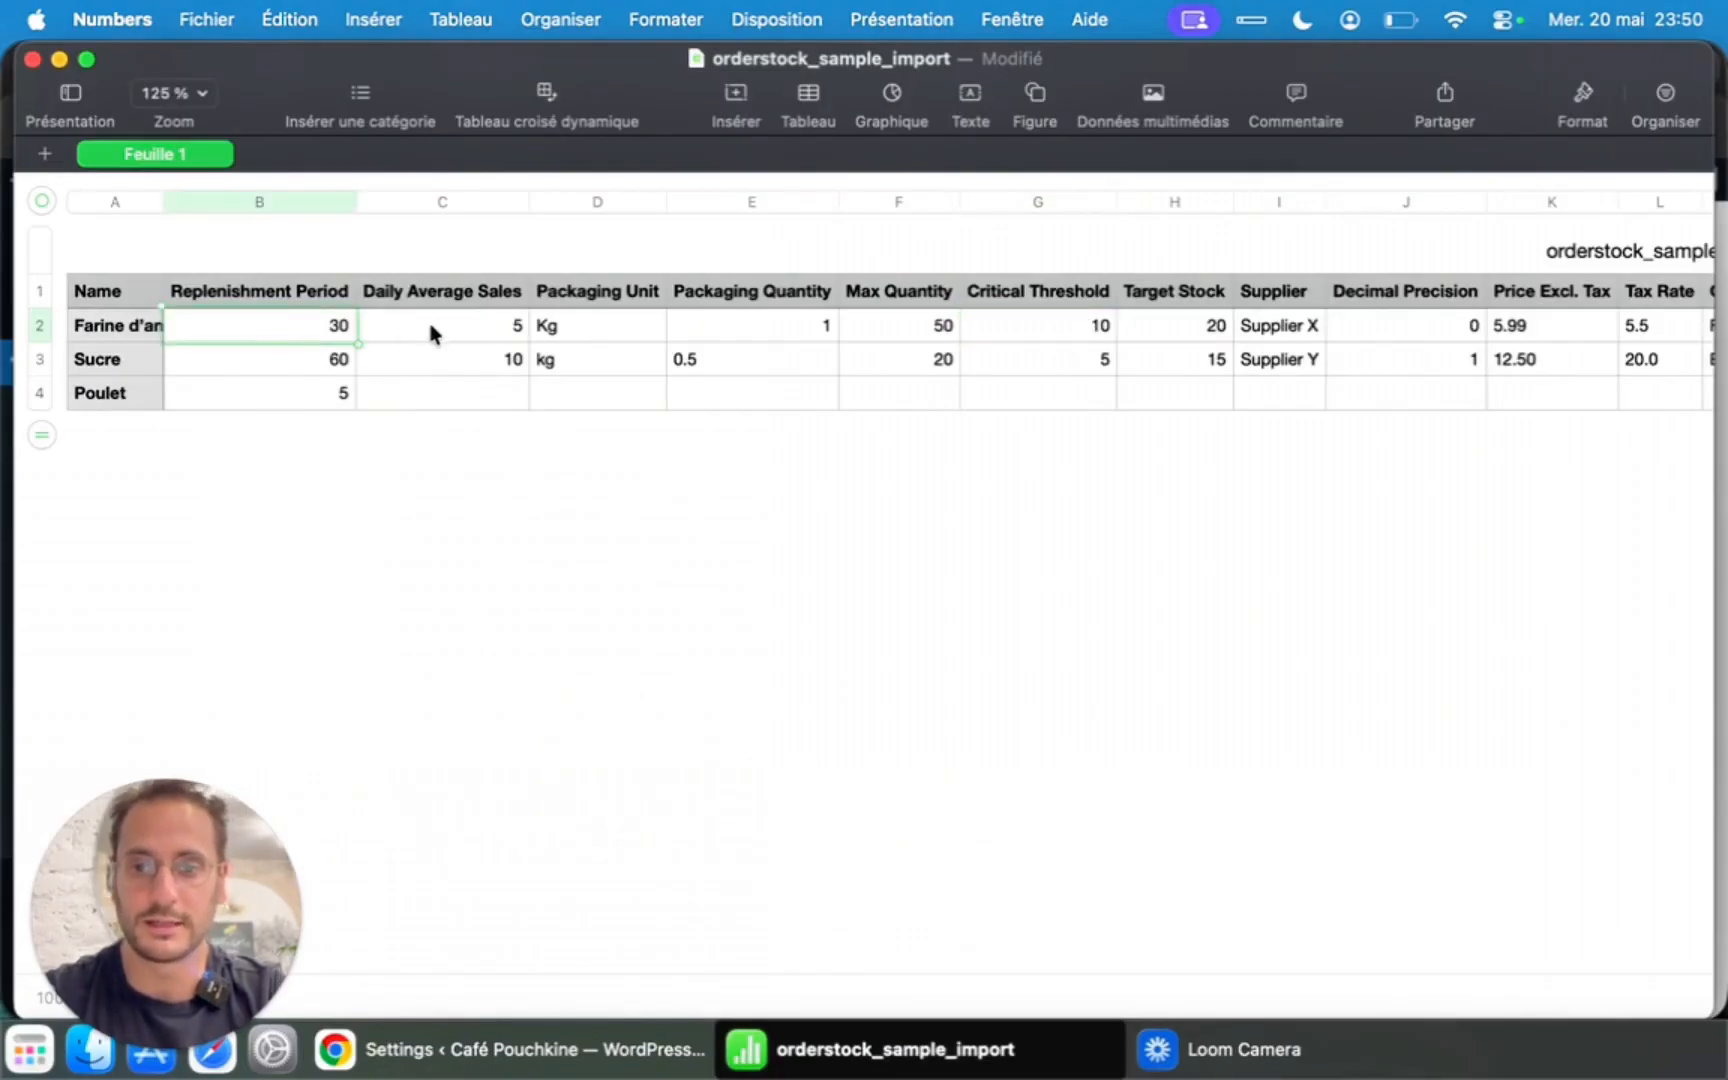
left_click(1050, 328)
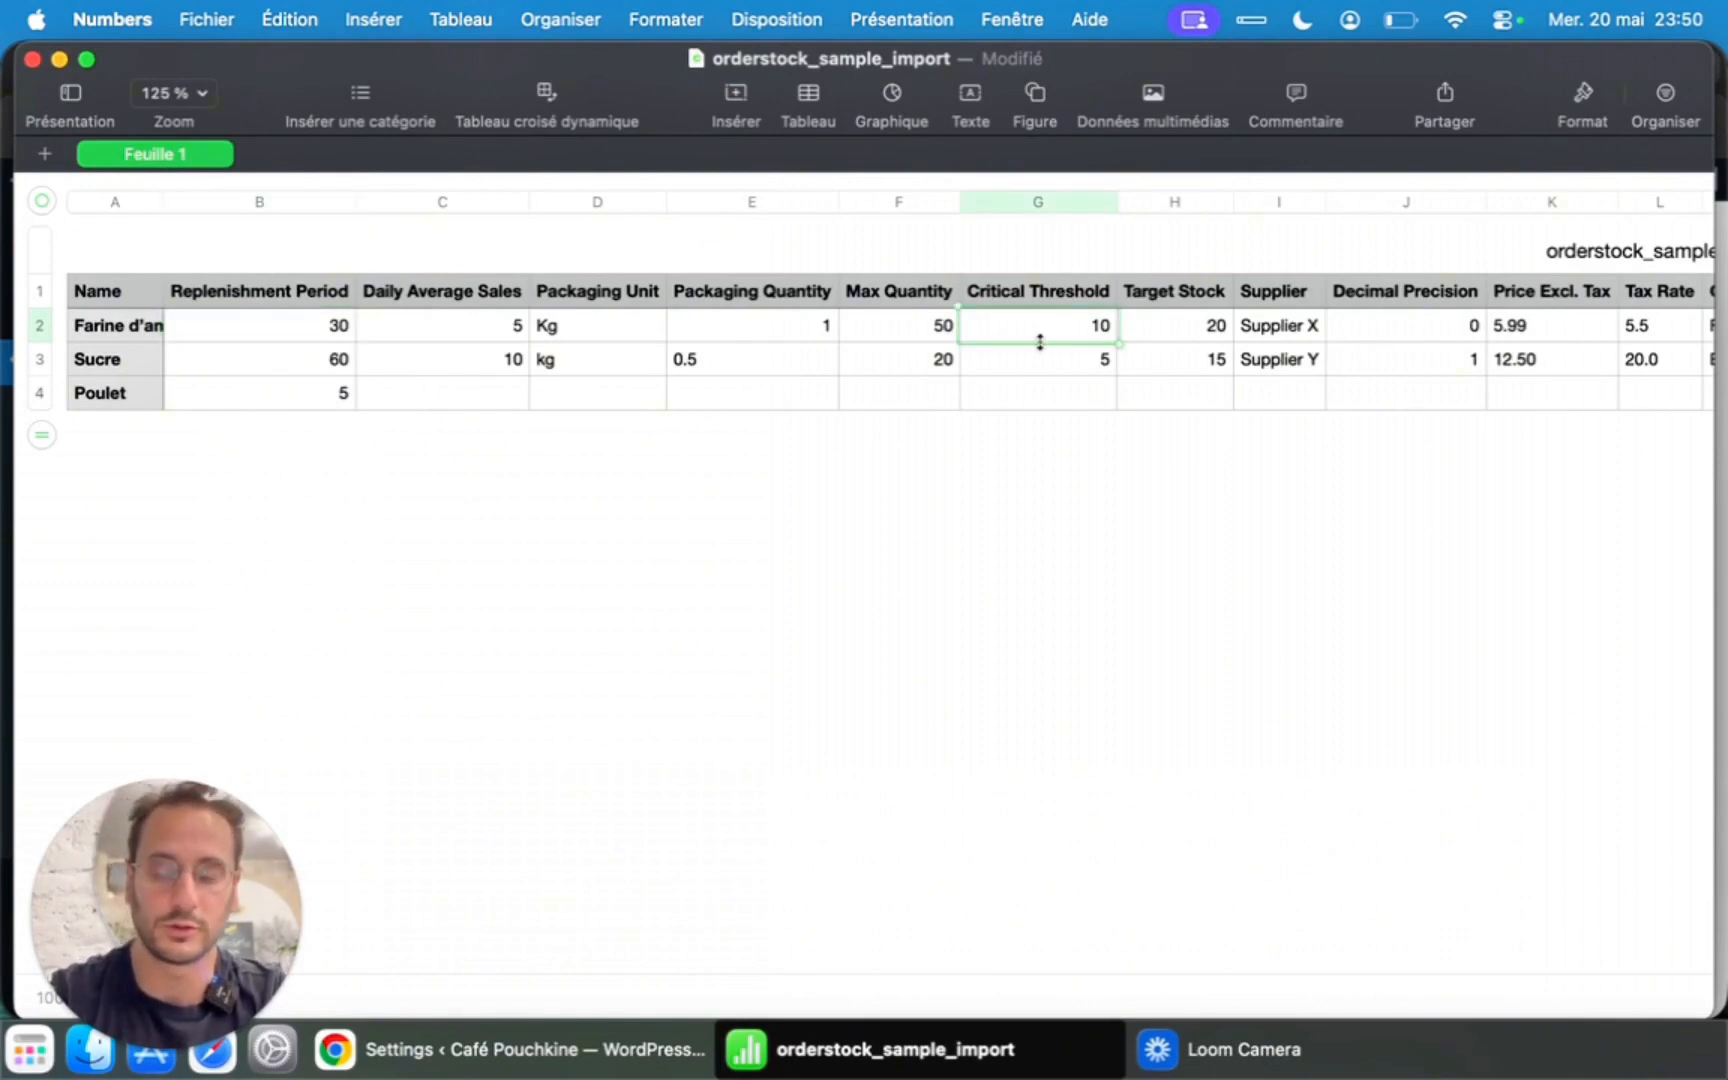
Switch to Chrome, open the draft product Lait and compare its Order Calculation Mode options, trying Threshold Mode before restoring Use Higher-Level Setting.
left_click(489, 1045)
left_click(178, 492)
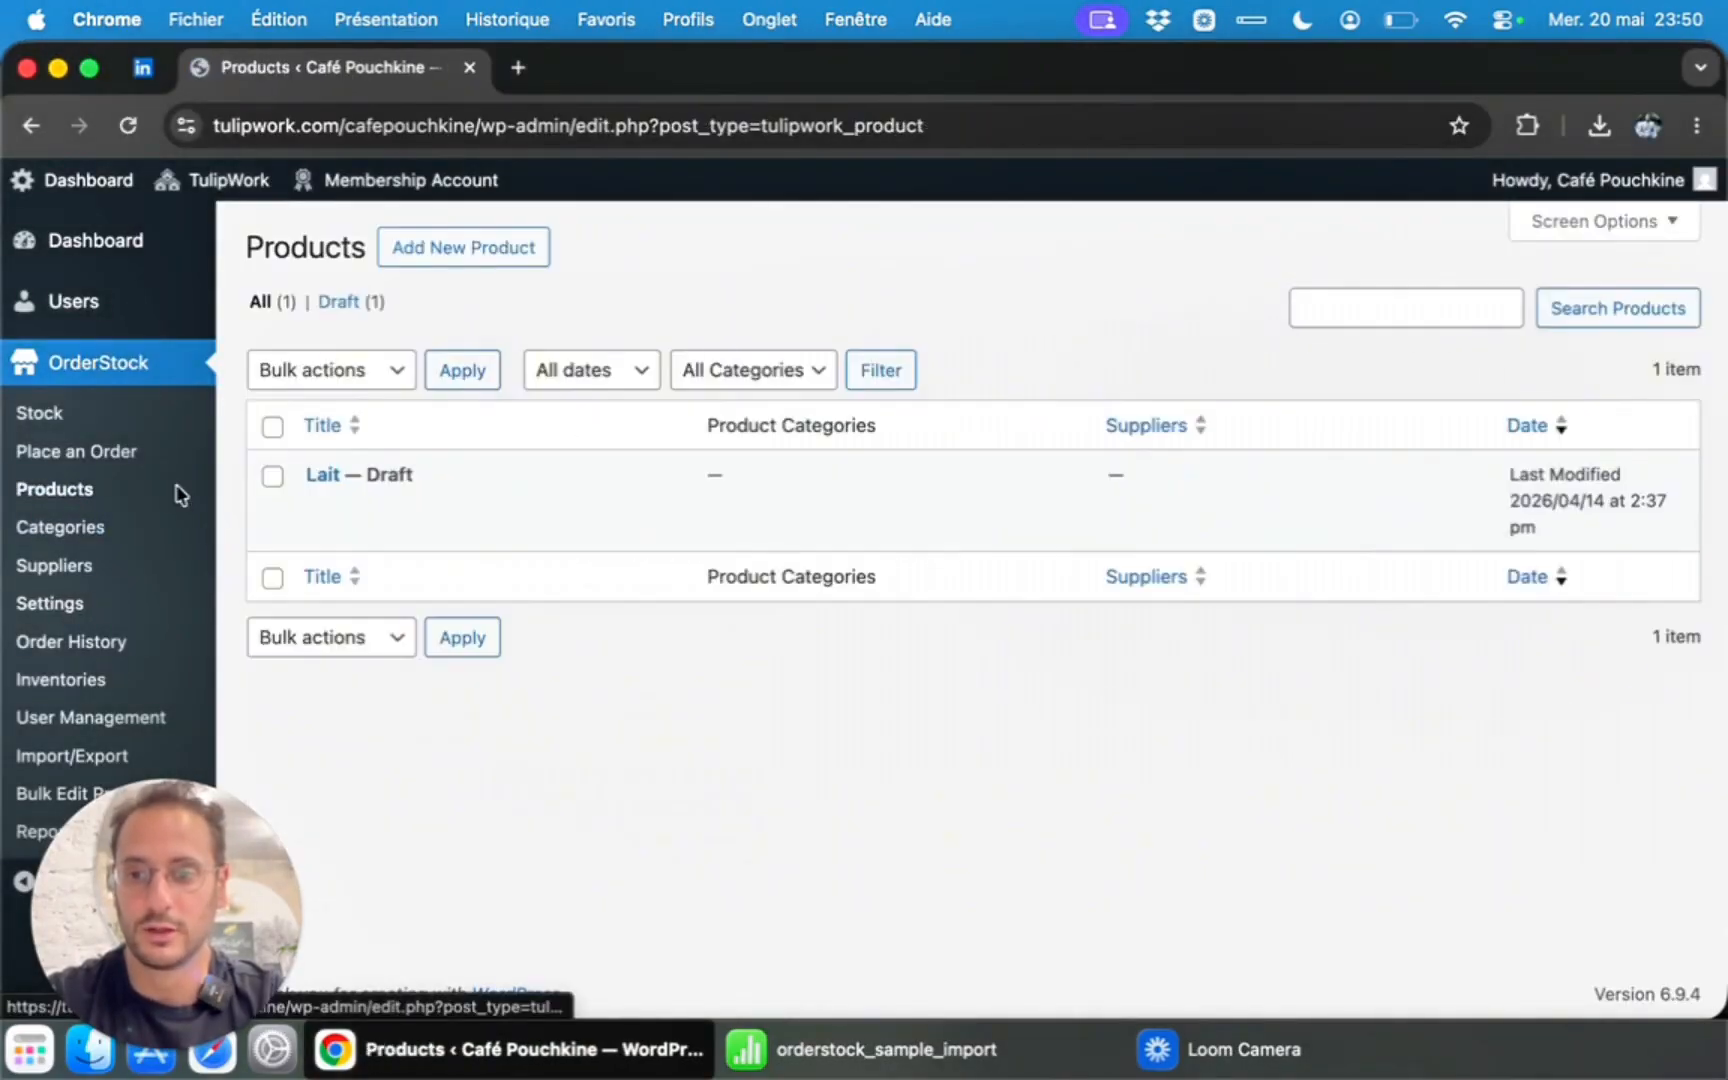
left_click(340, 478)
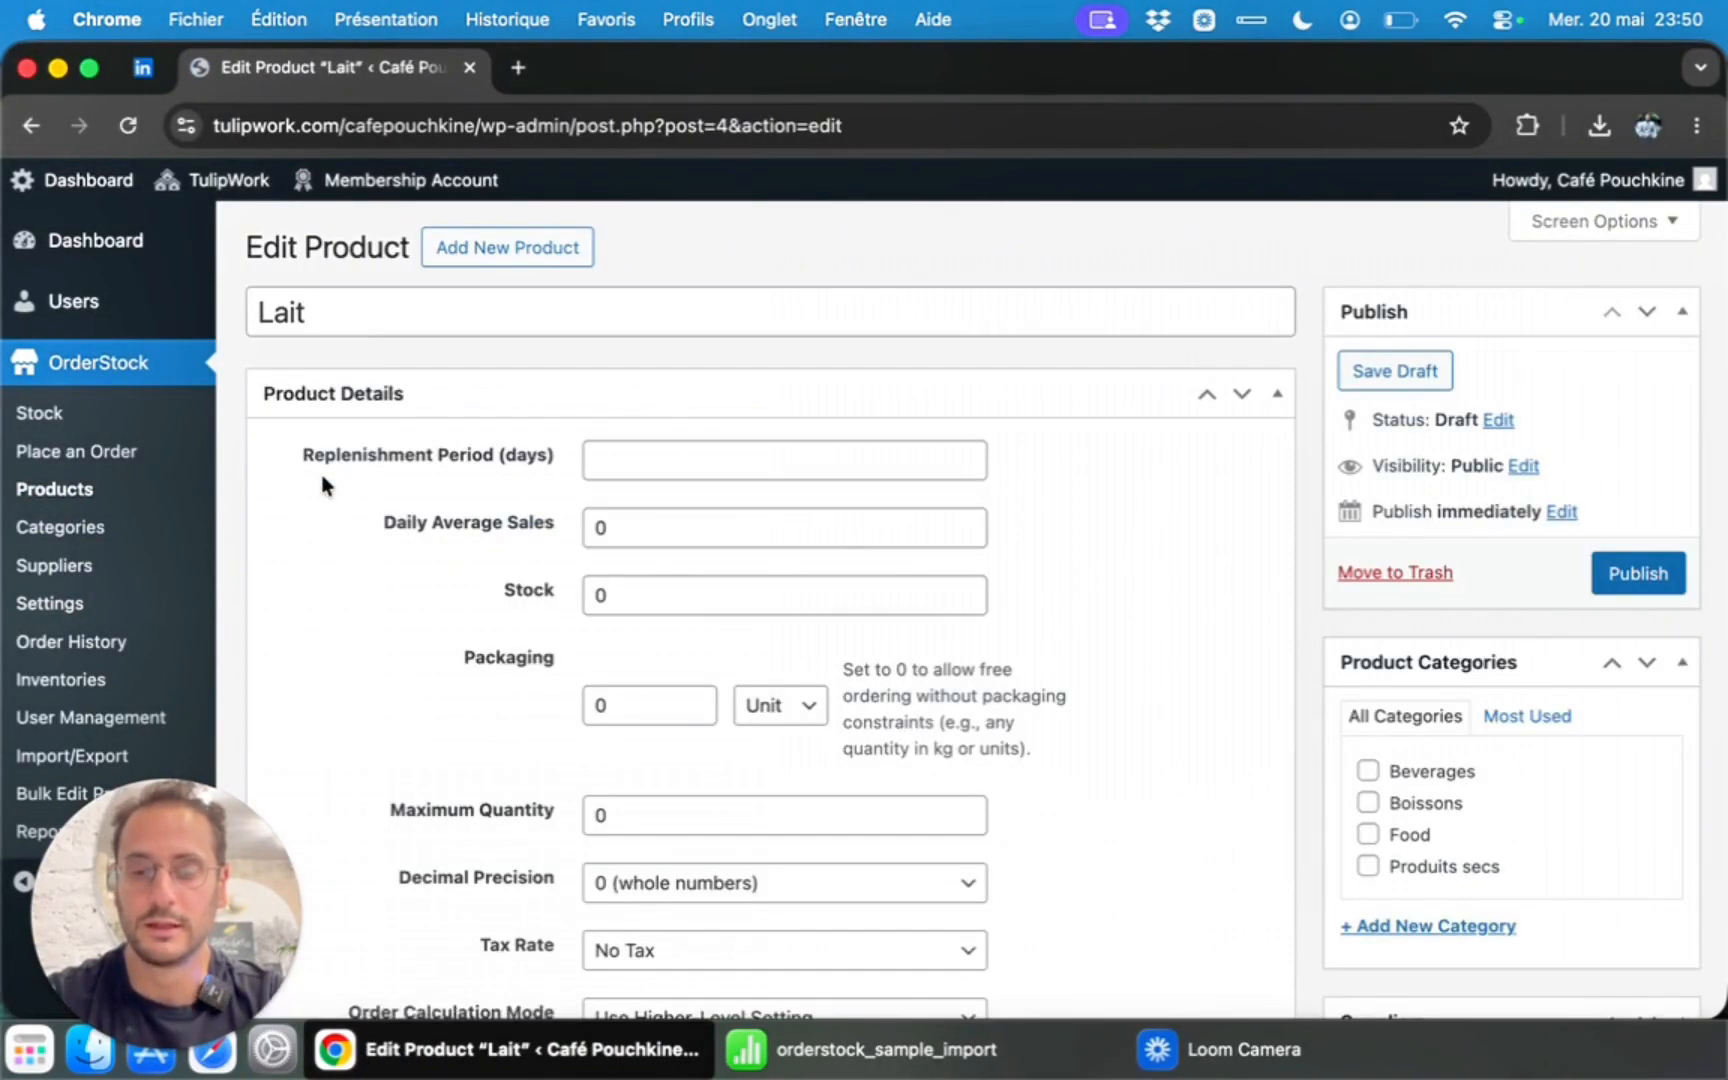
scroll(512, 533, "down", 5)
left_click(694, 630)
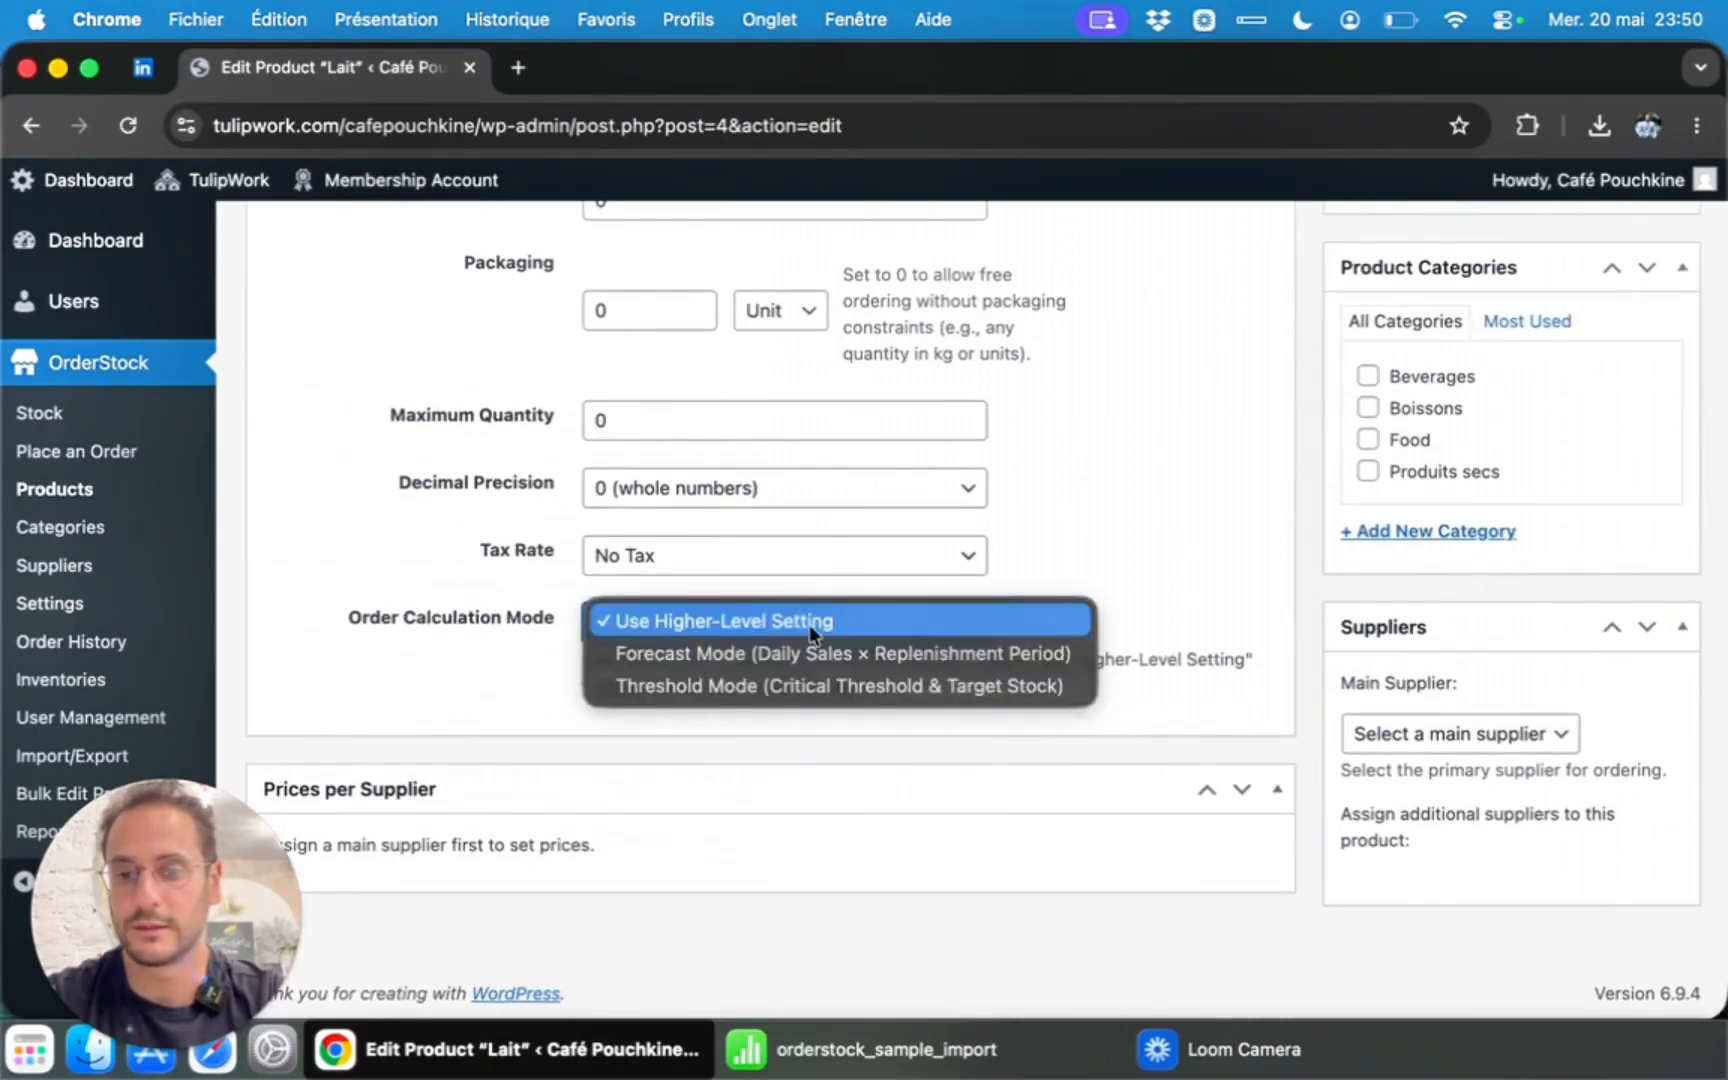
left_click(722, 684)
left_click(695, 632)
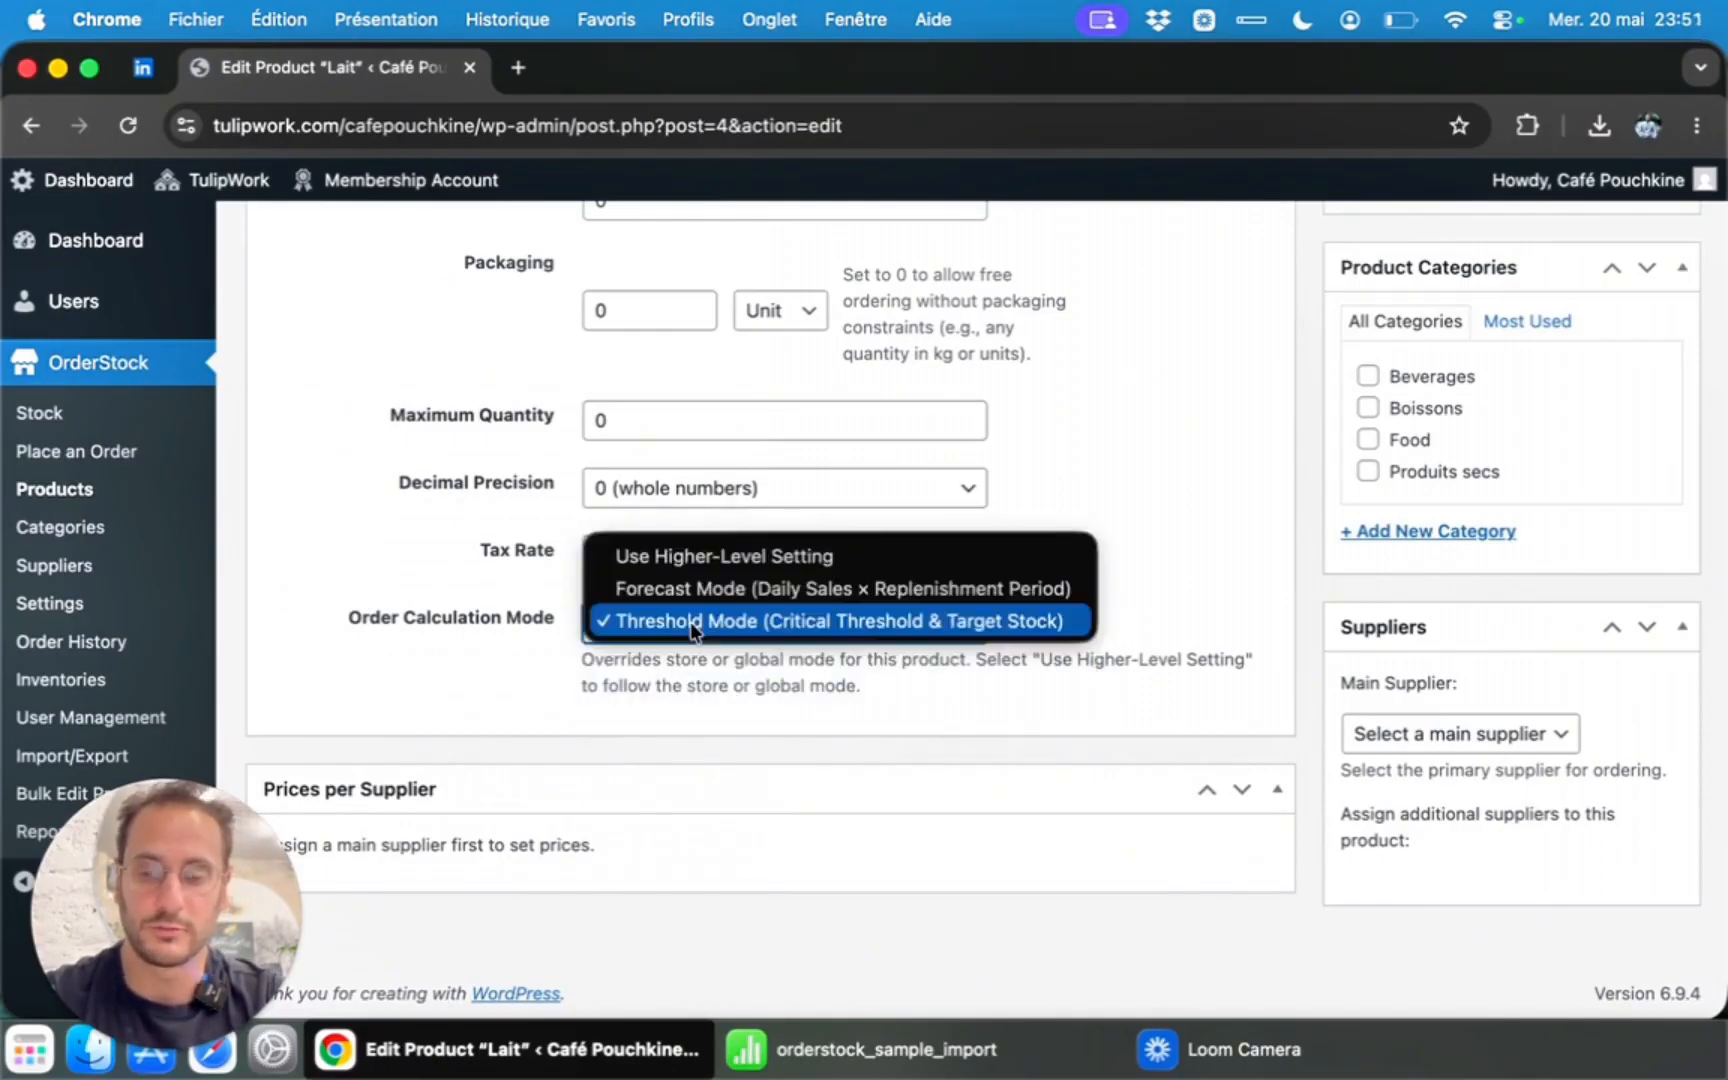
left_click(694, 545)
left_click(663, 630)
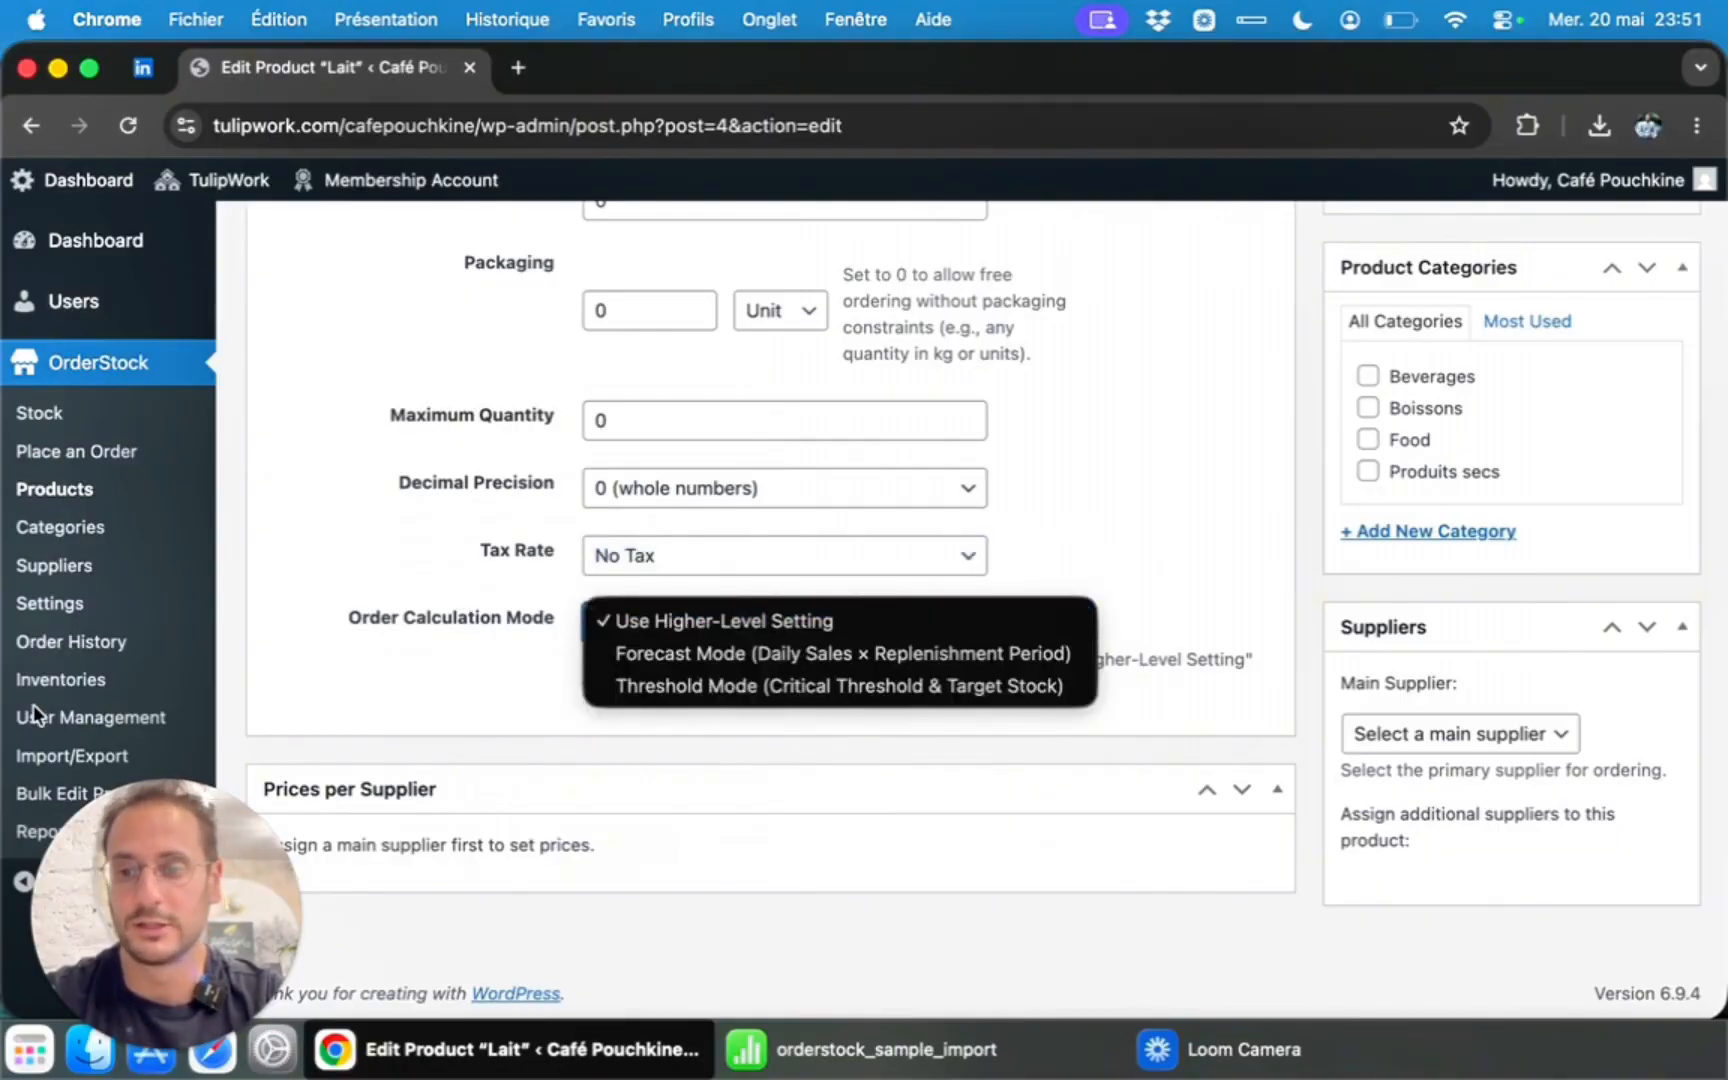
Open the OrderStock settings and check the global Order Calculation Mode.
left_click(76, 615)
left_click(76, 615)
scroll(511, 578, "down", 5)
scroll(511, 578, "down", 5)
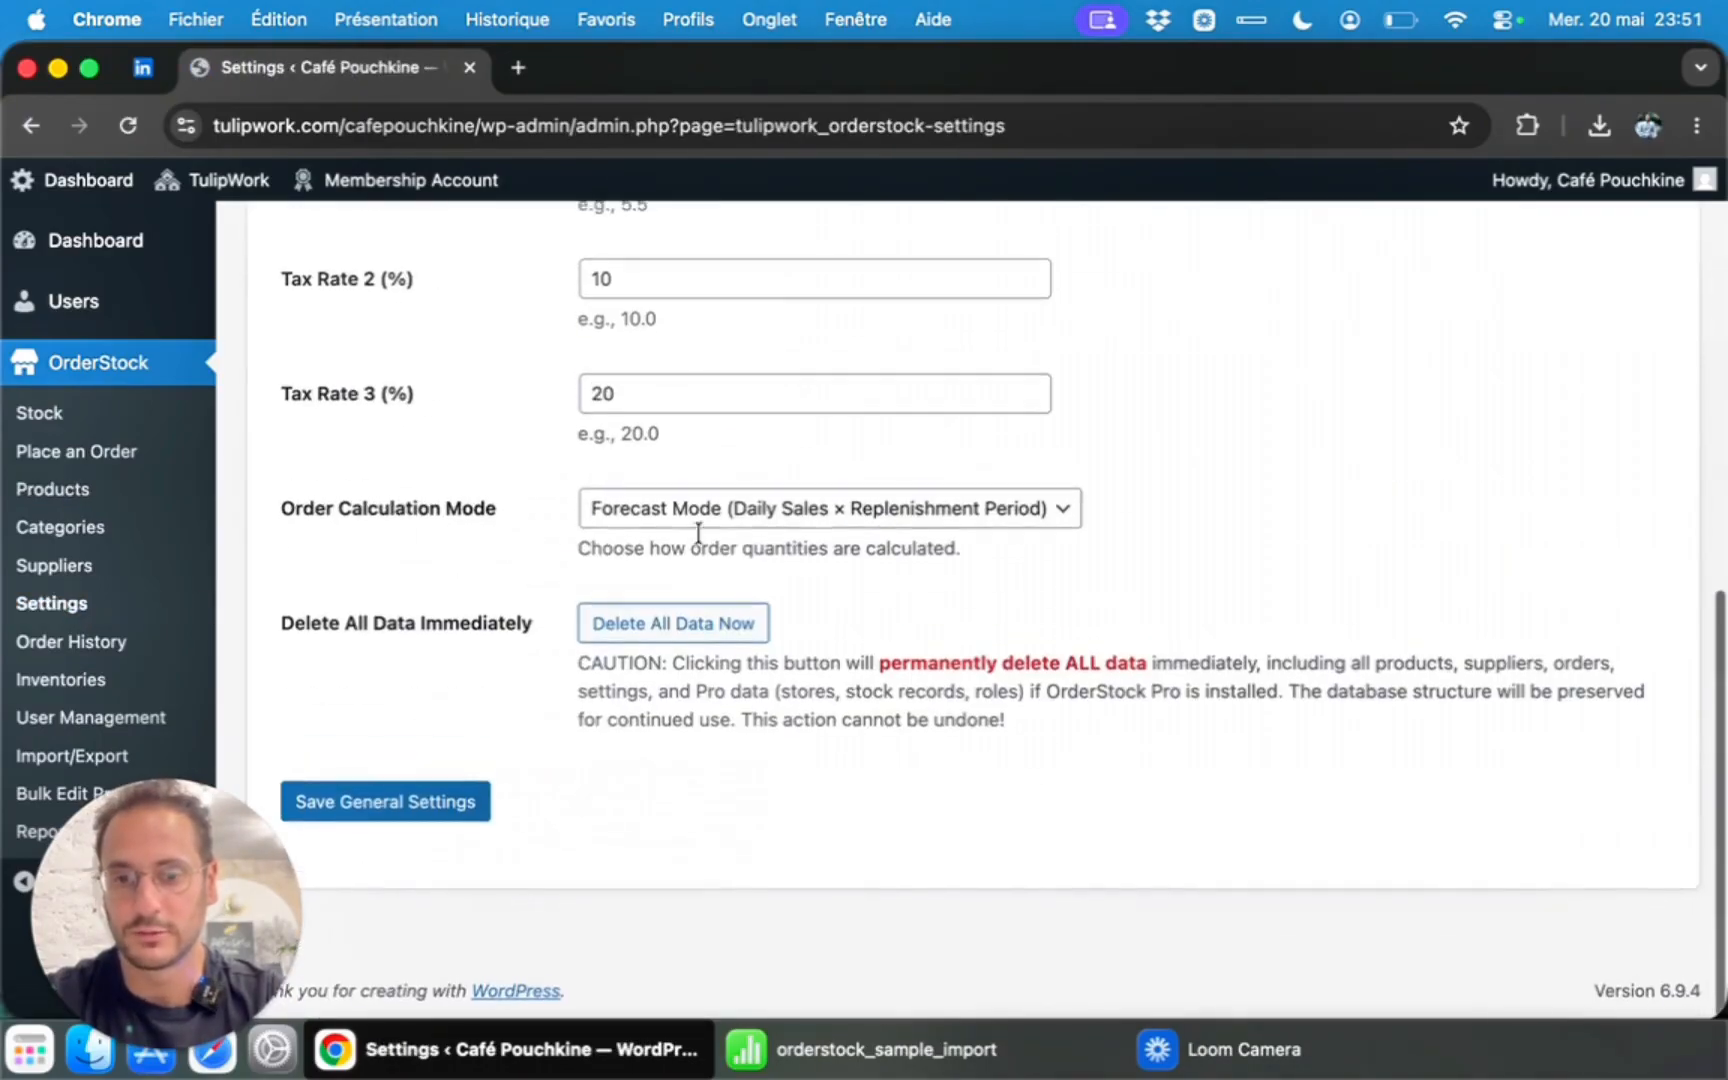
left_click(698, 508)
left_click(378, 525)
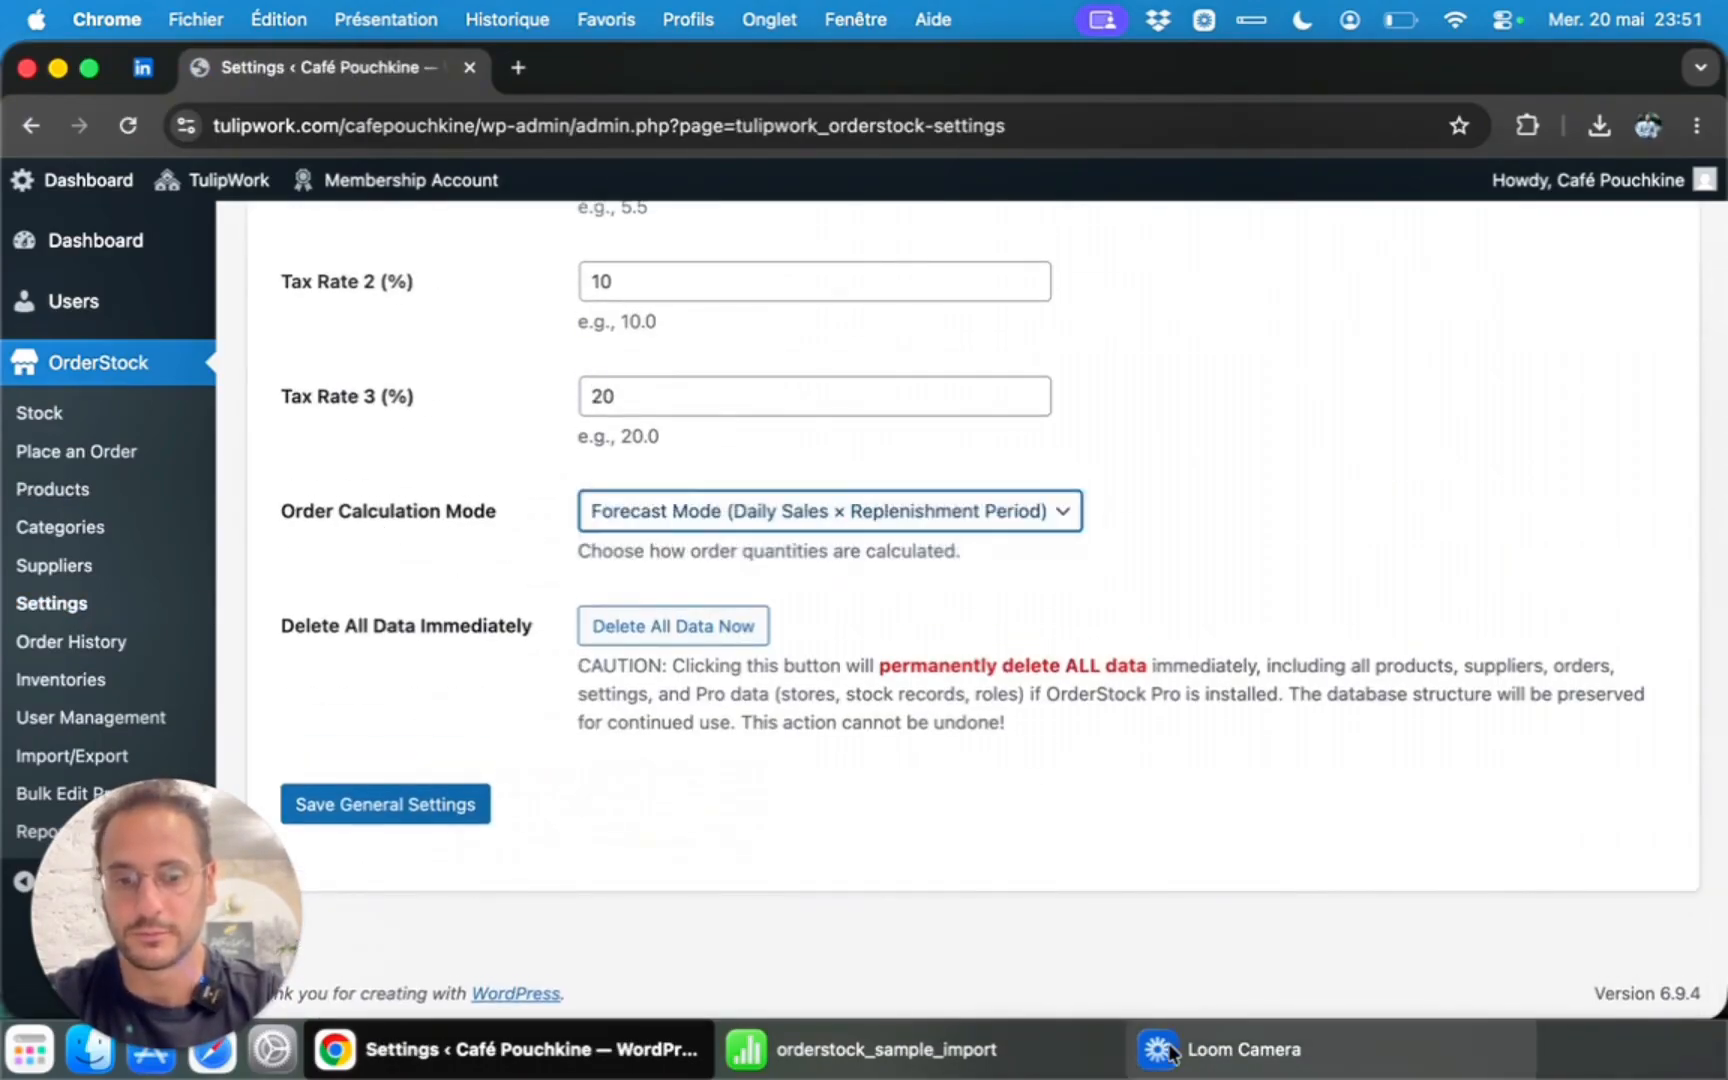
Switch back to the Numbers spreadsheet and review the Replenishment Period and Daily Average Sales cells of Farine d'amande and Poulet.
left_click(1088, 1050)
left_click(289, 338)
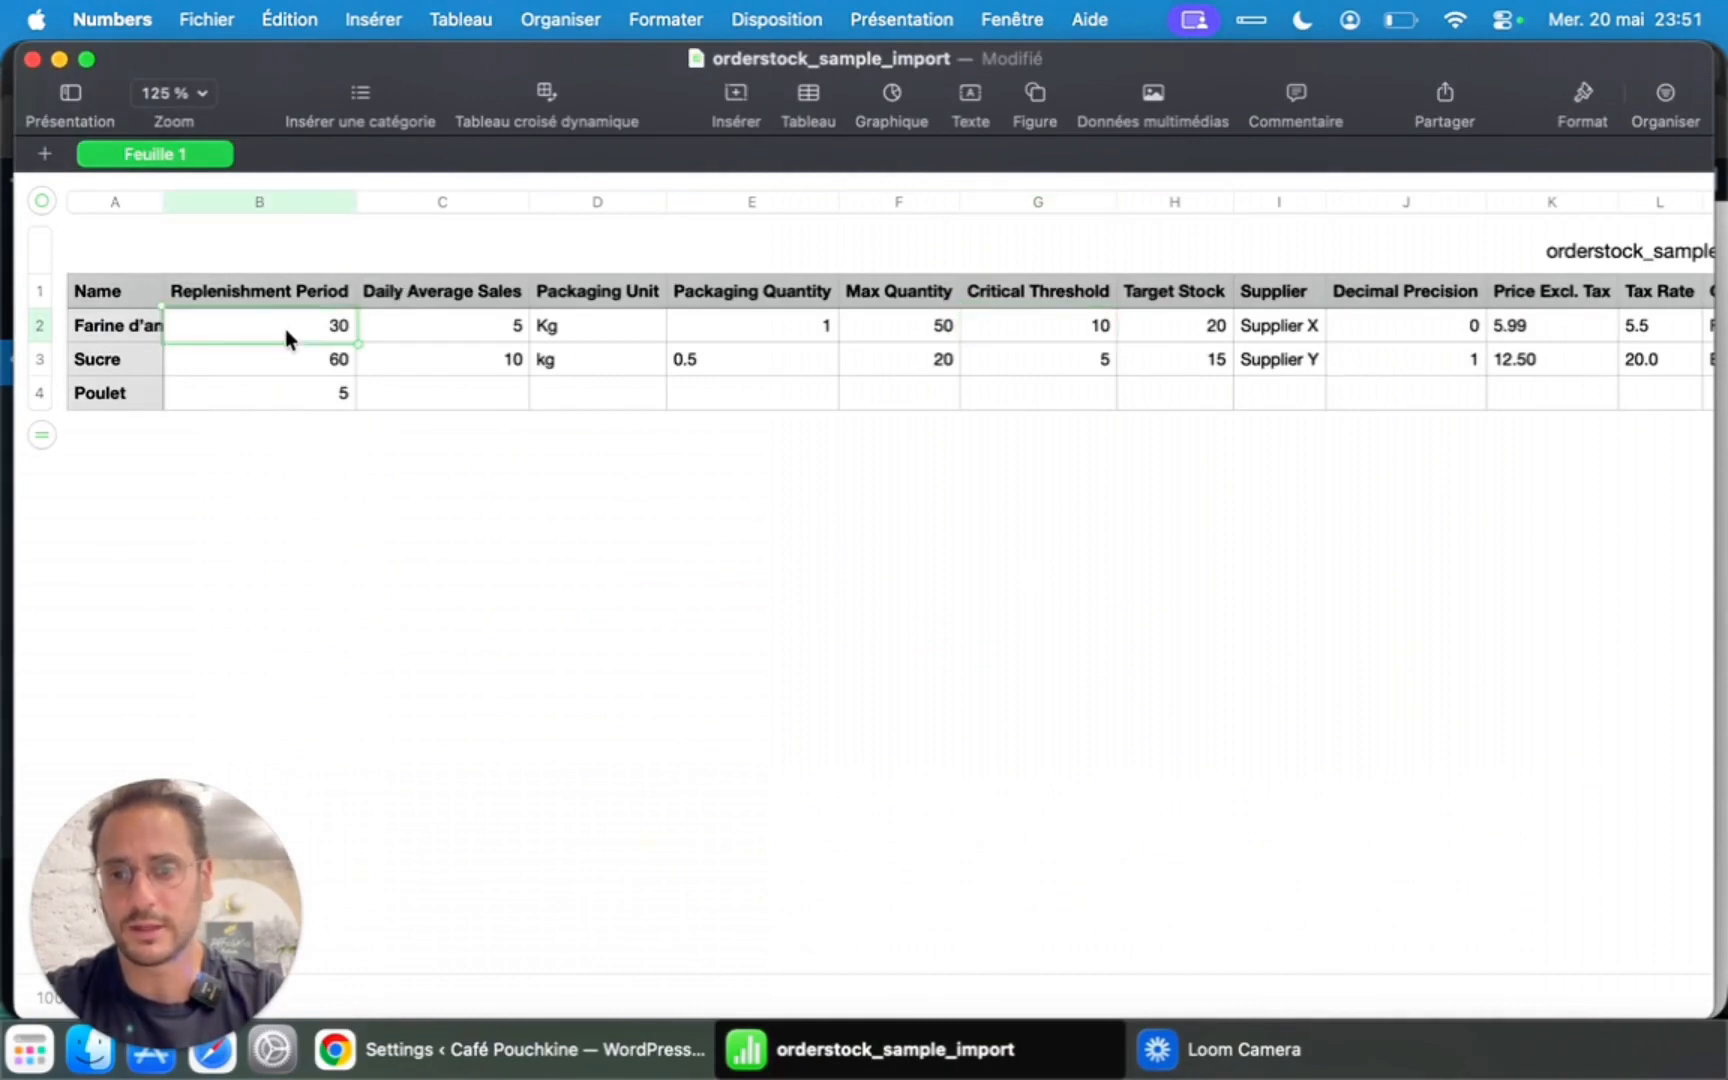
left_click(284, 392)
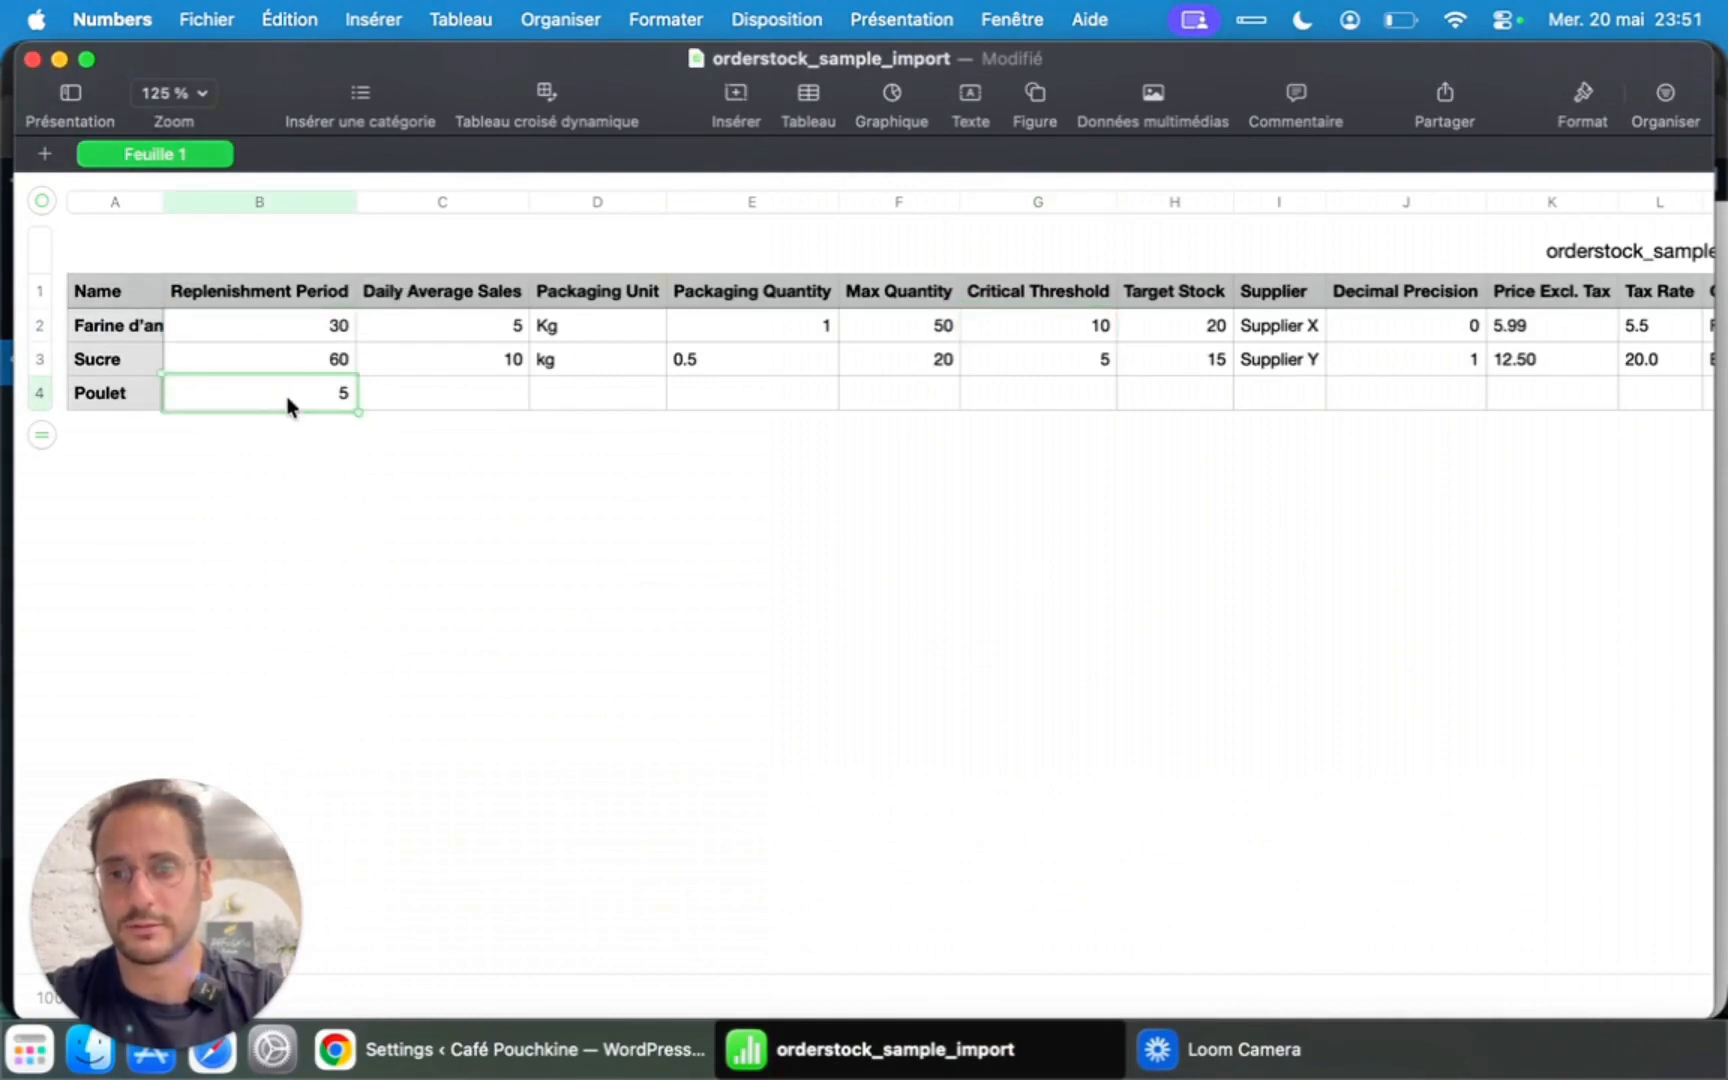
left_click(484, 324)
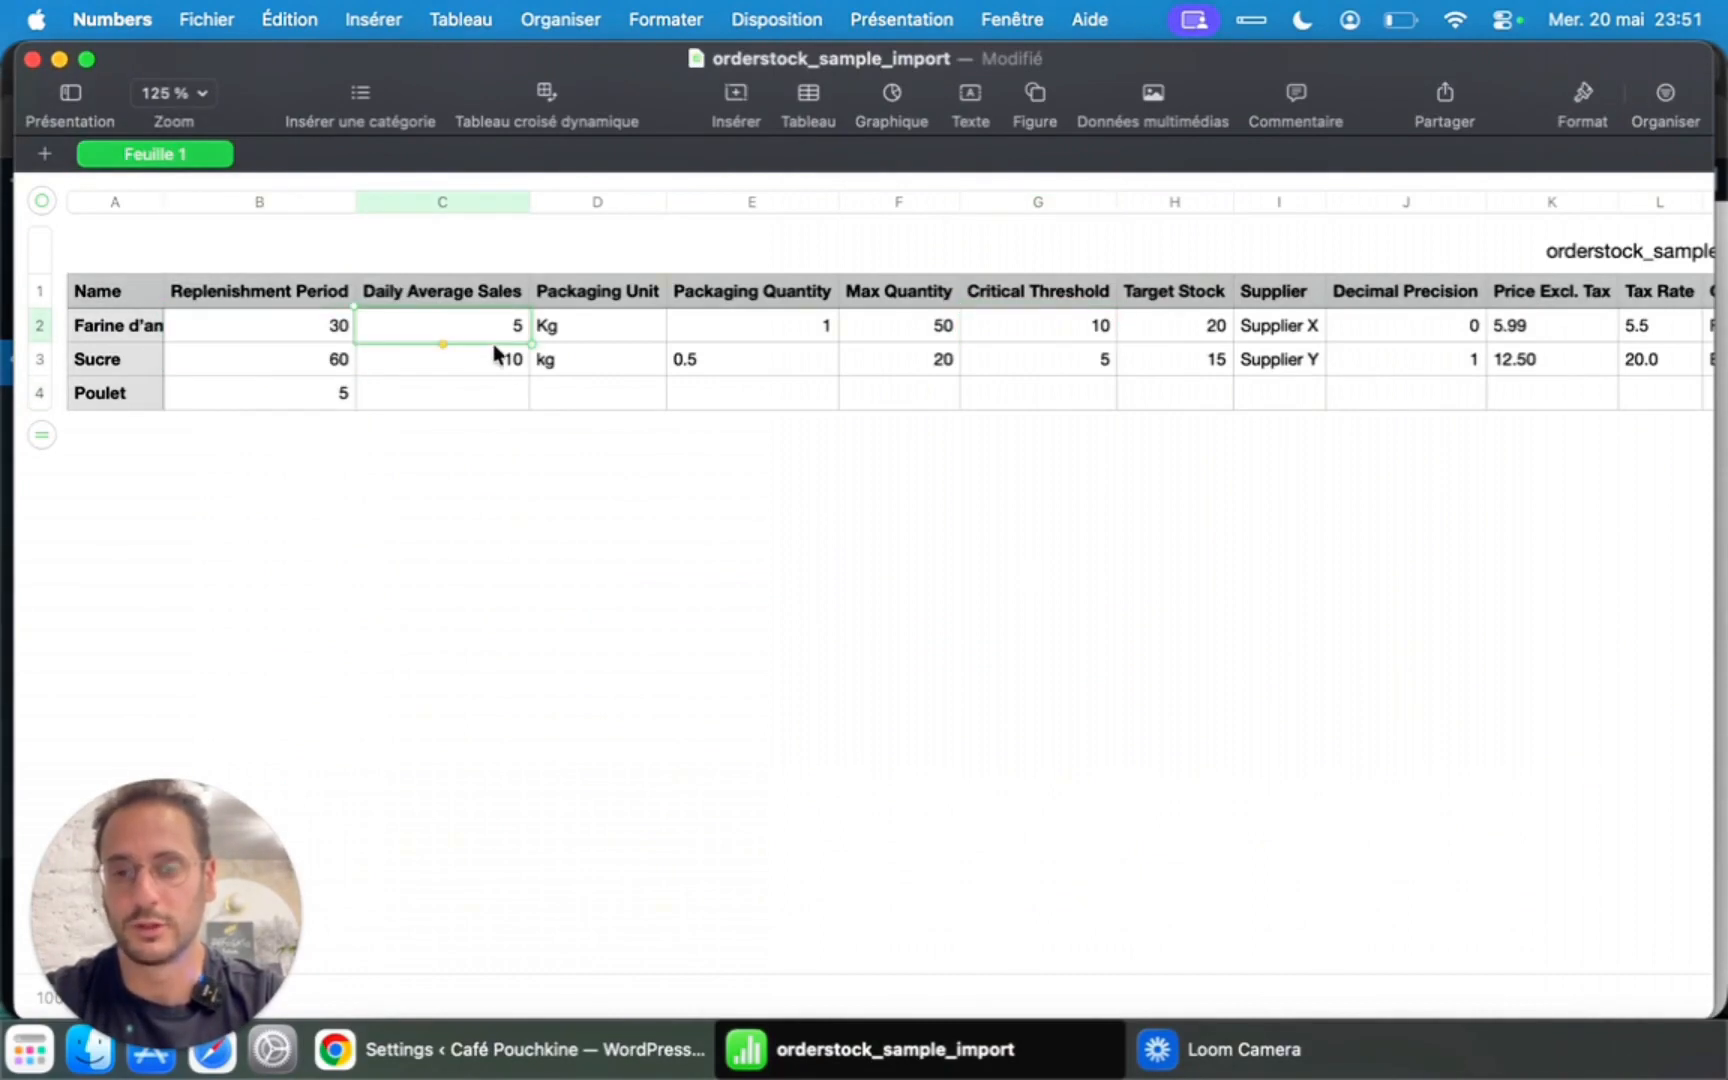
left_click(466, 388)
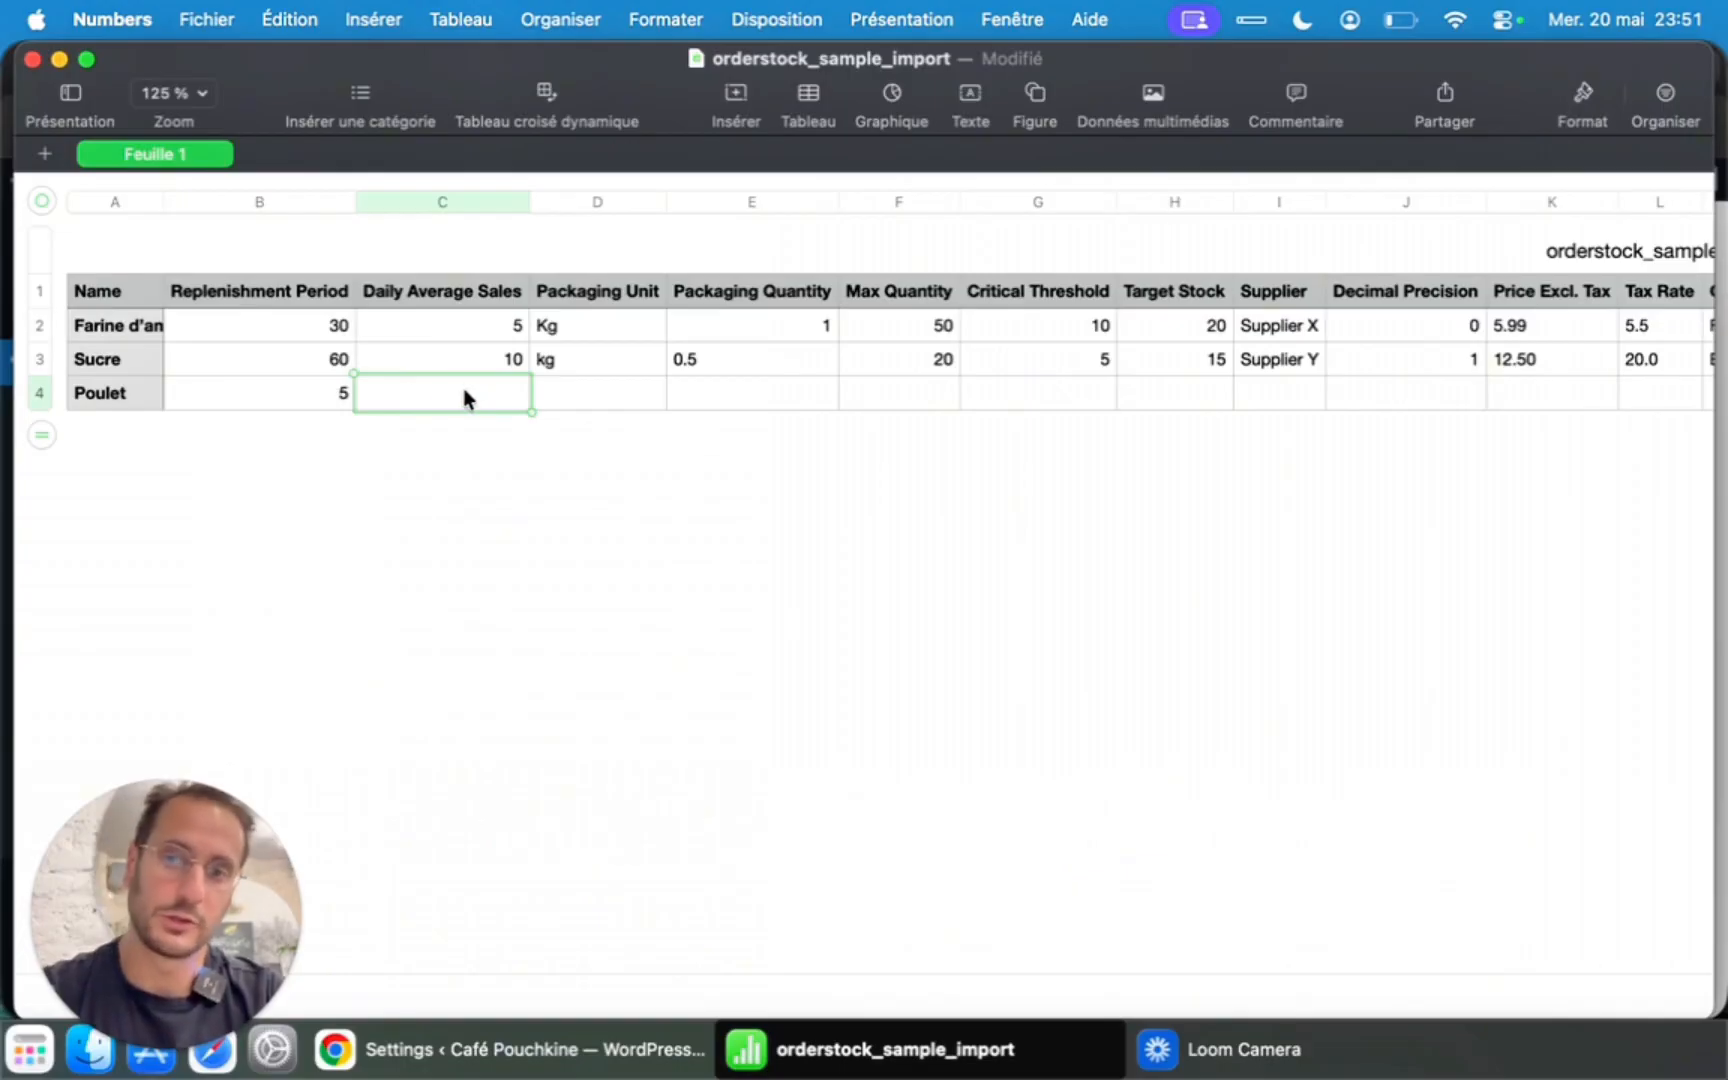
Set Poulet's Packaging Unit to kg.
left_click(590, 388)
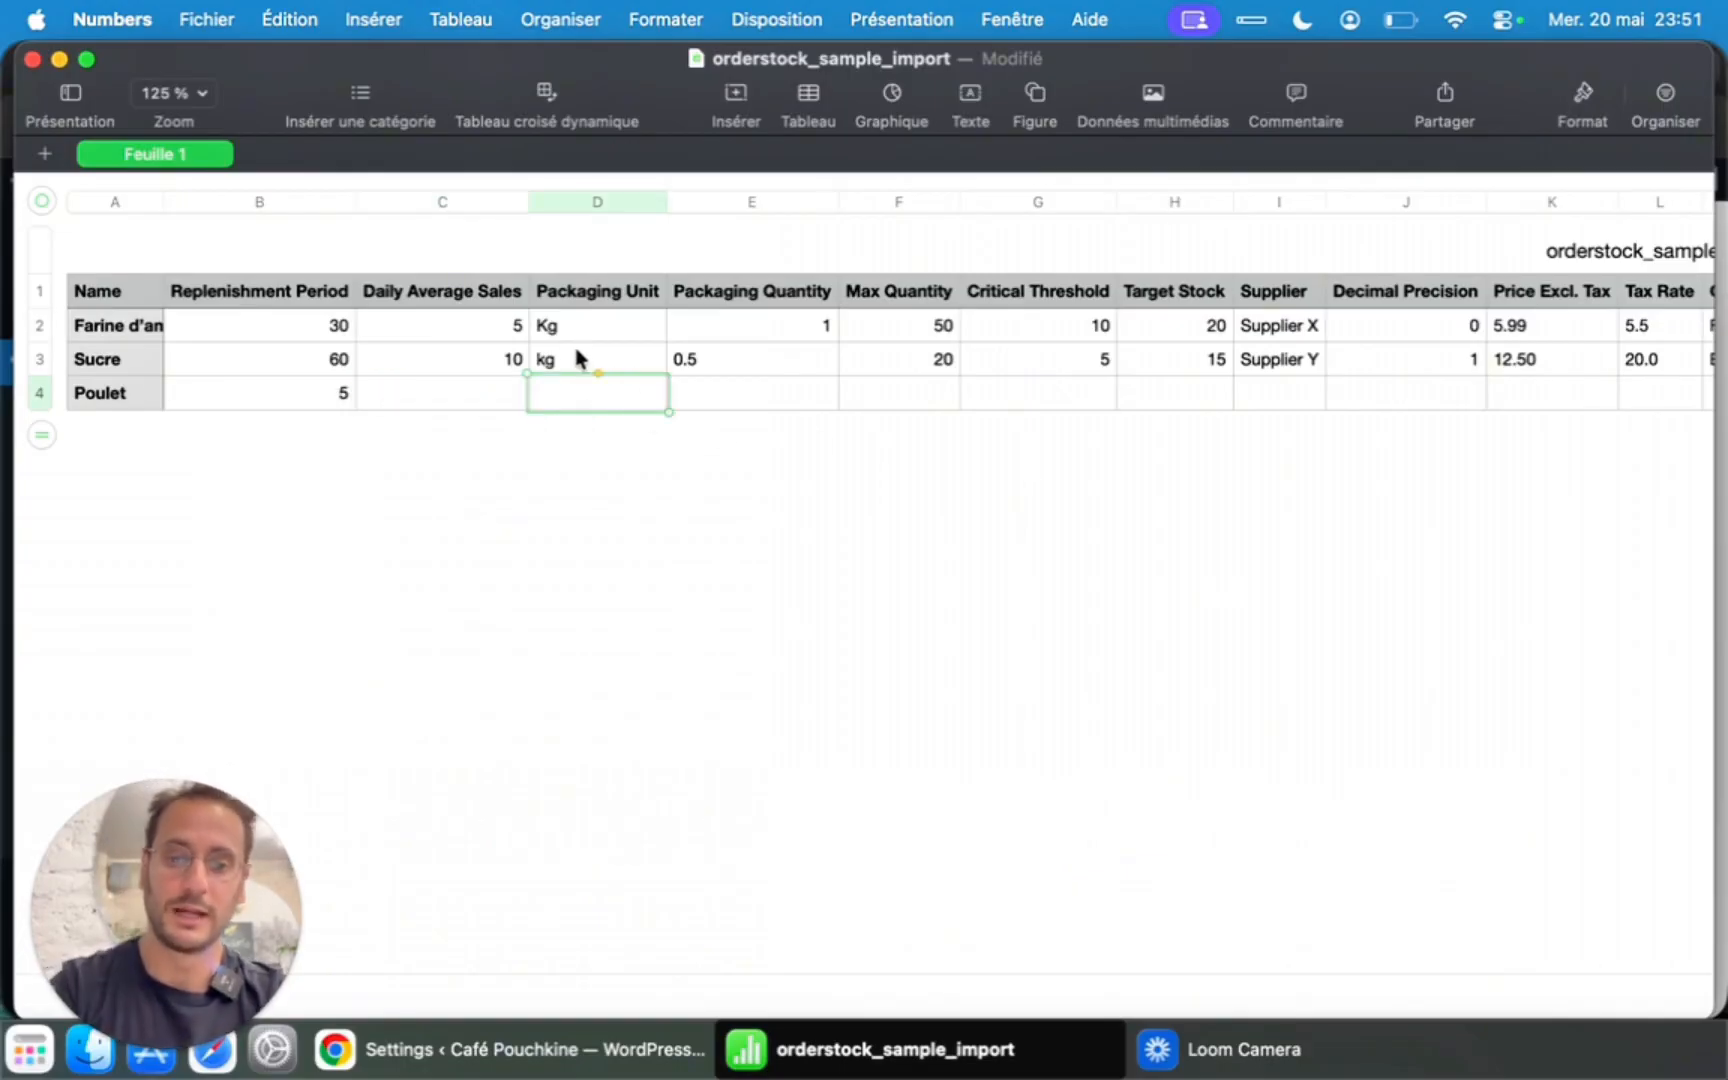
type("kg")
key("Return")
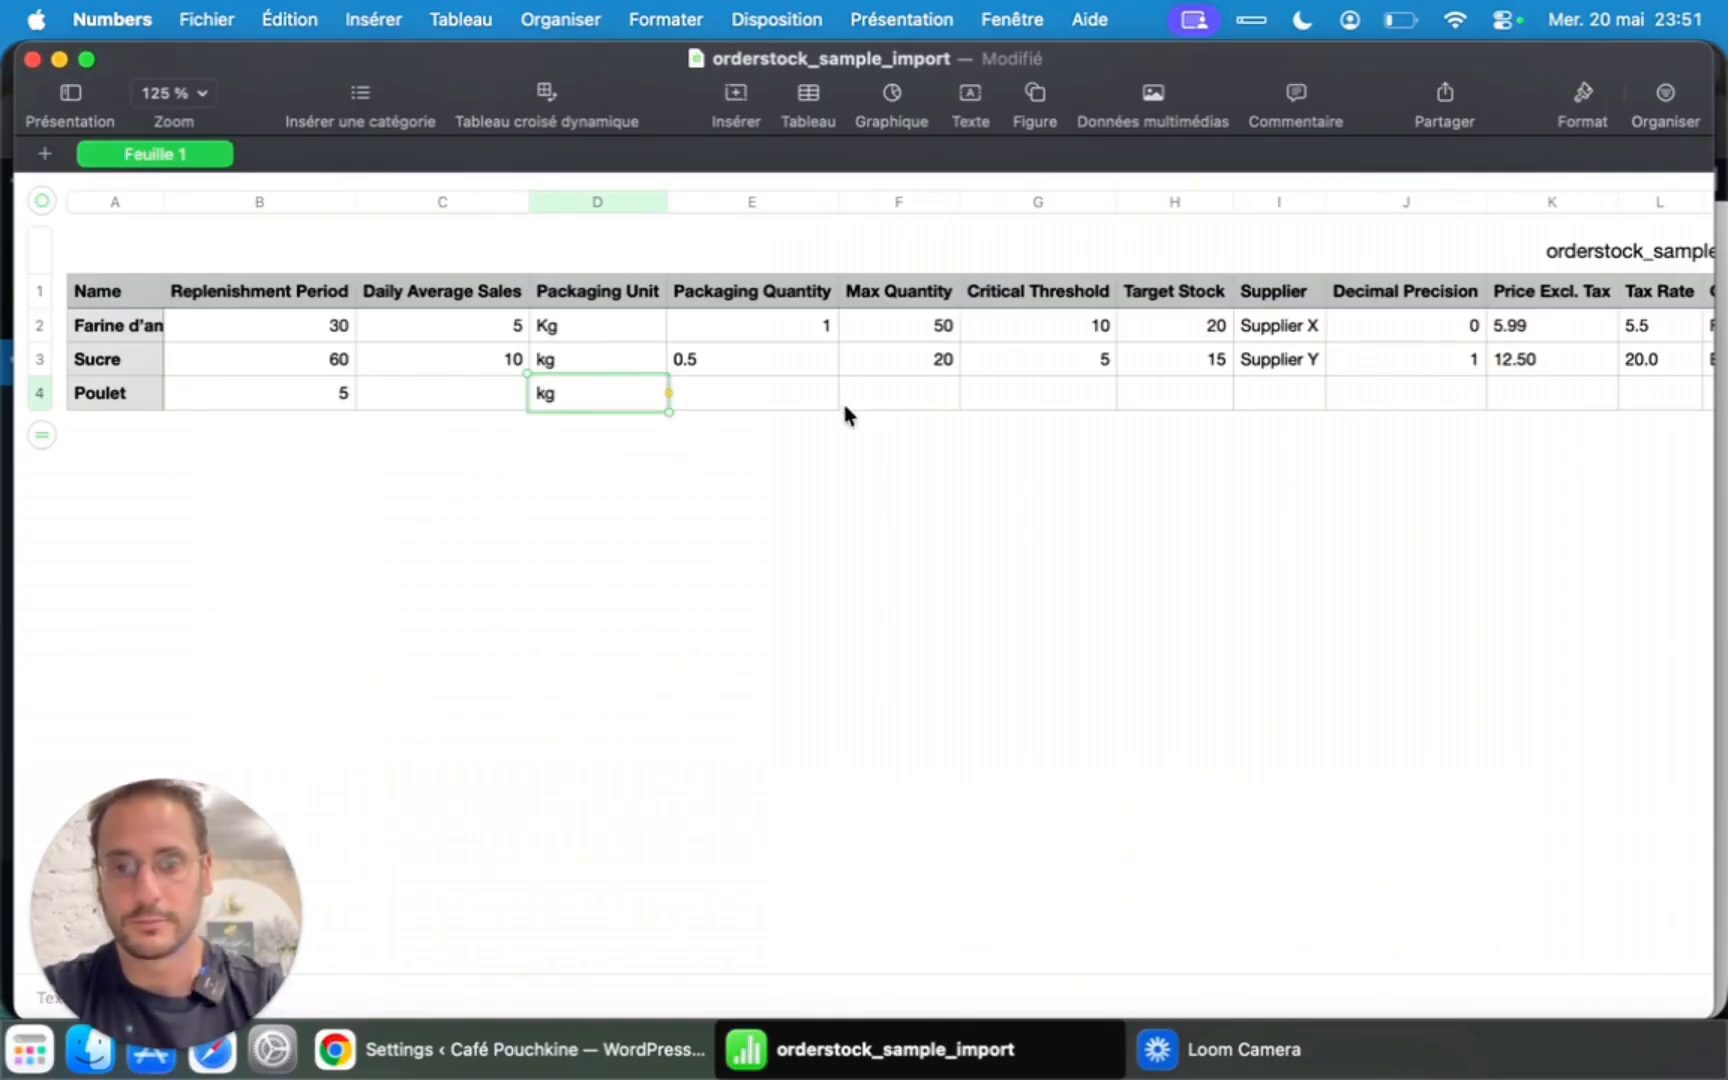
Compare the Packaging Quantity of the sample products and set Poulet's Packaging Quantity to 10.
left_click(785, 392)
left_click(719, 369)
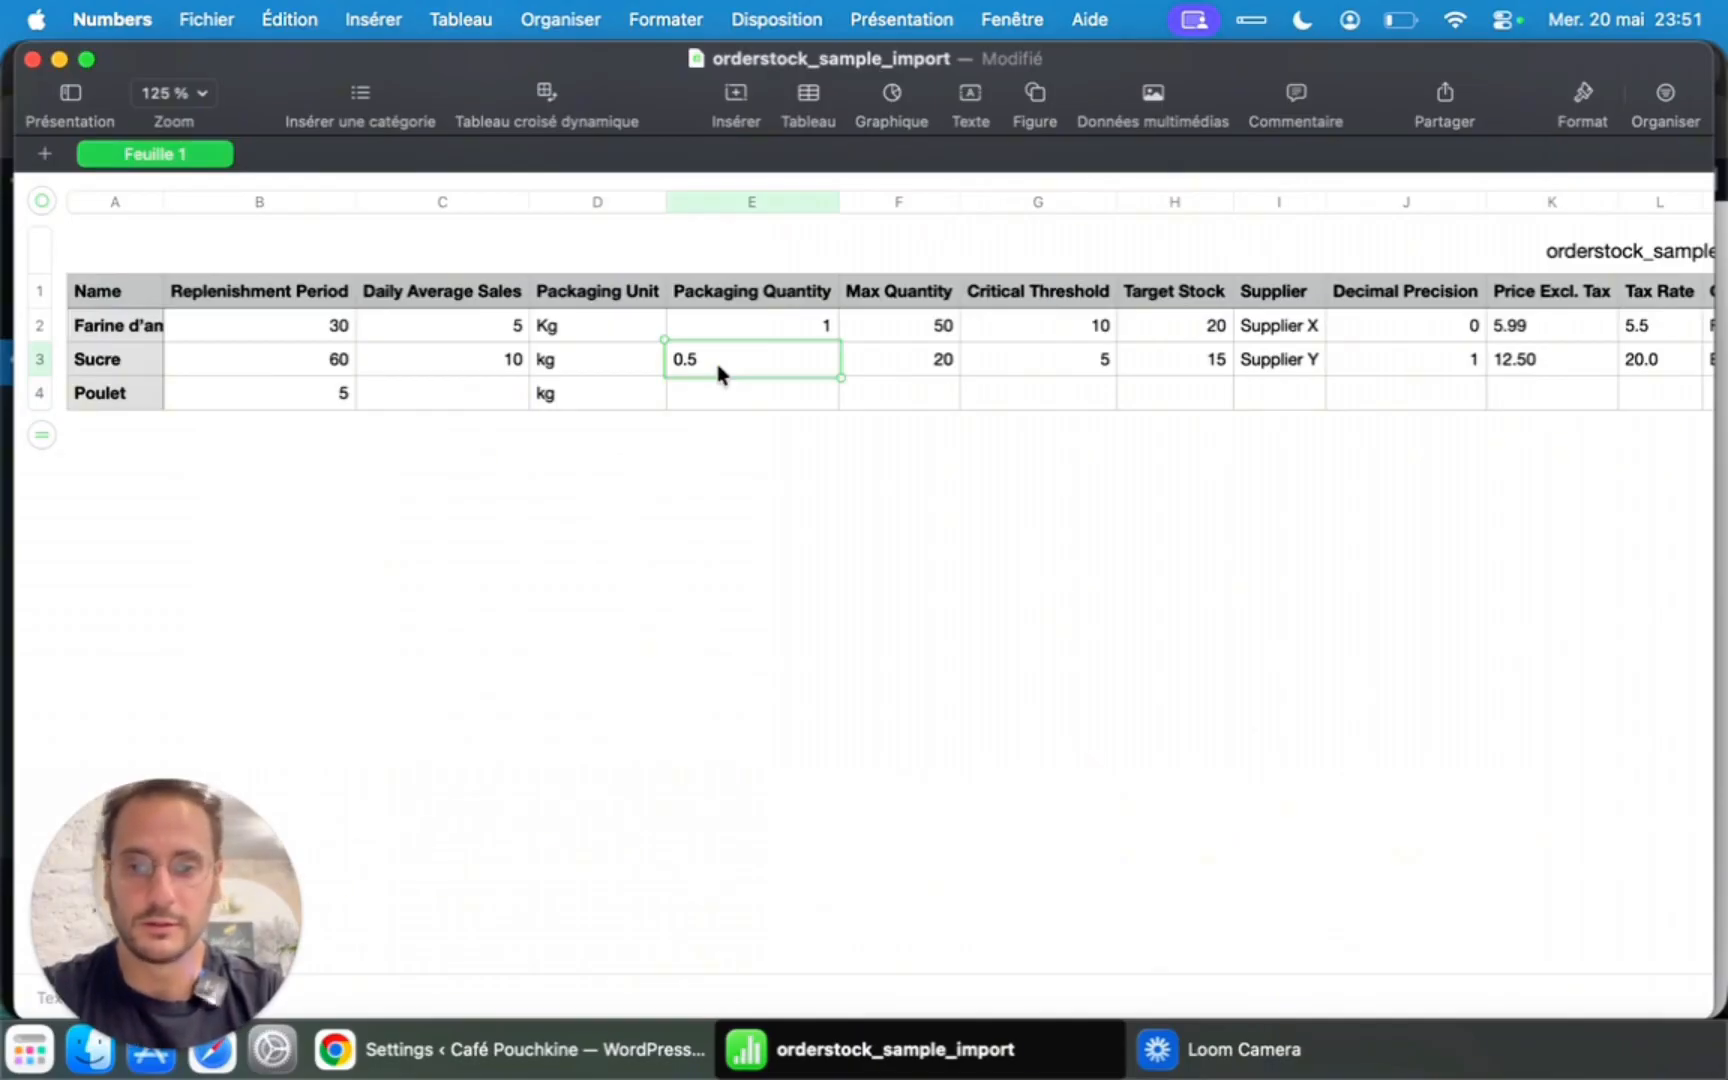
left_click(774, 322)
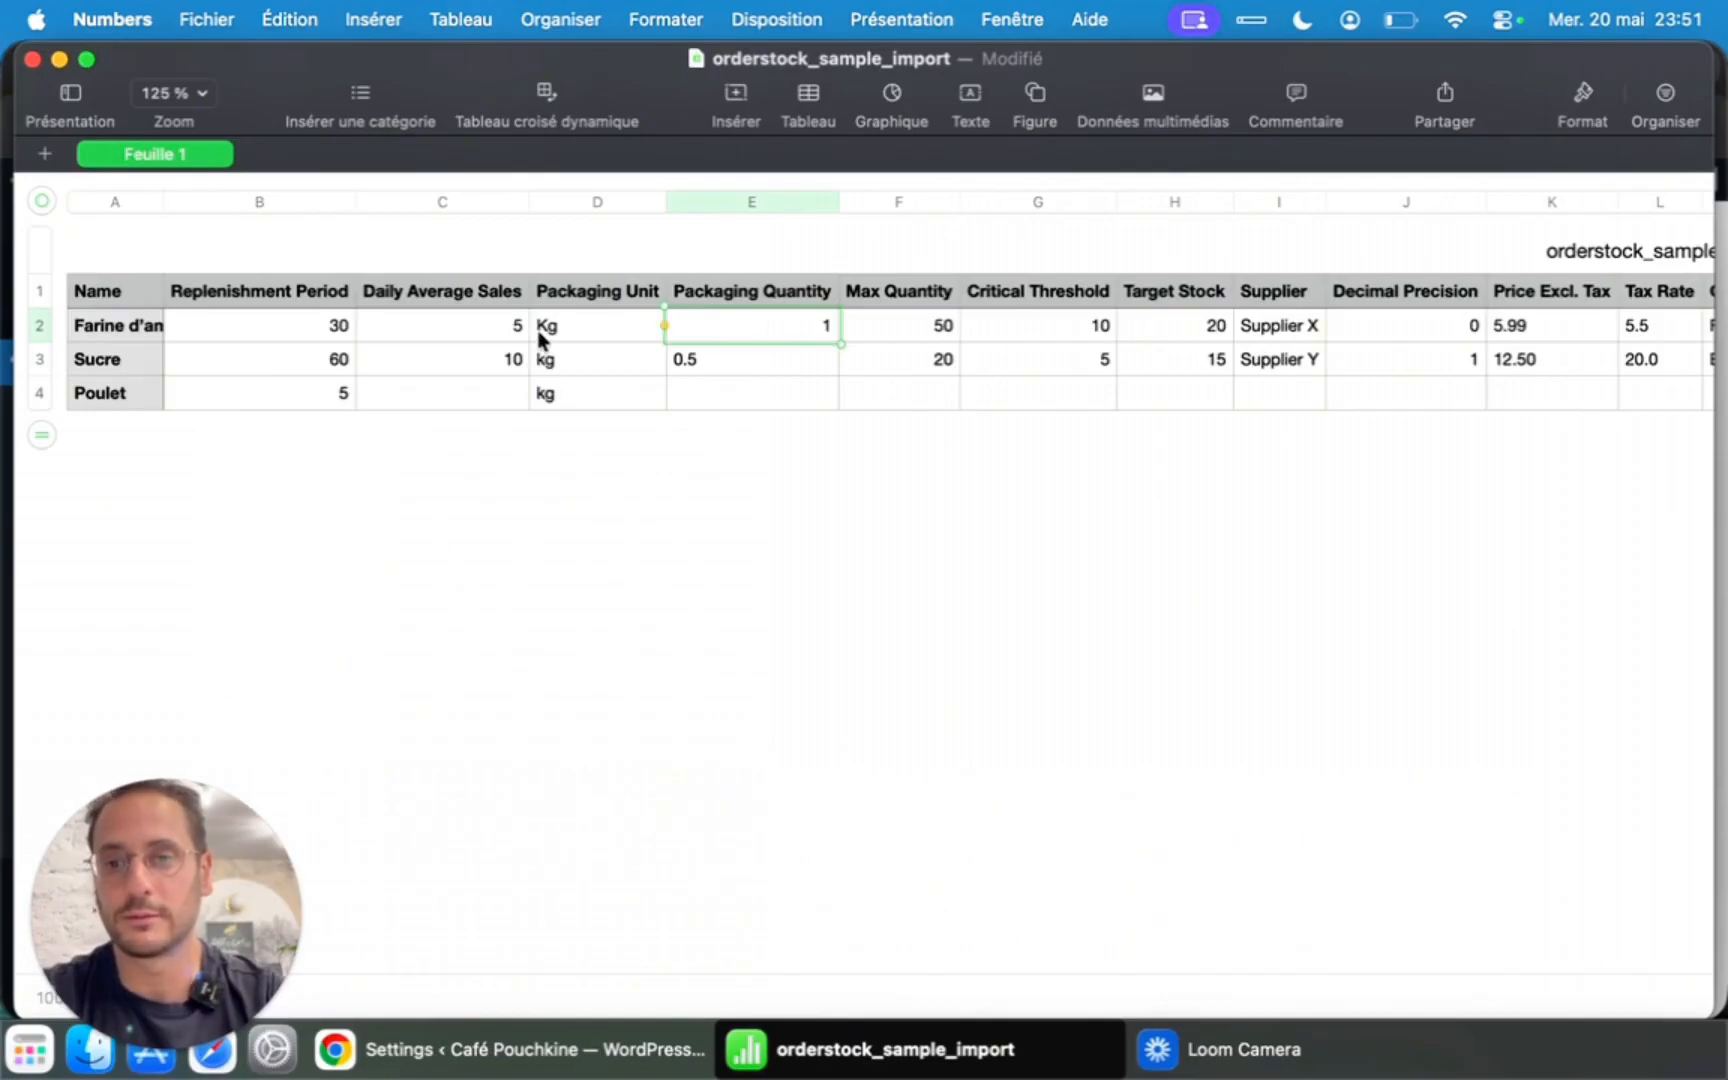
left_click(800, 360)
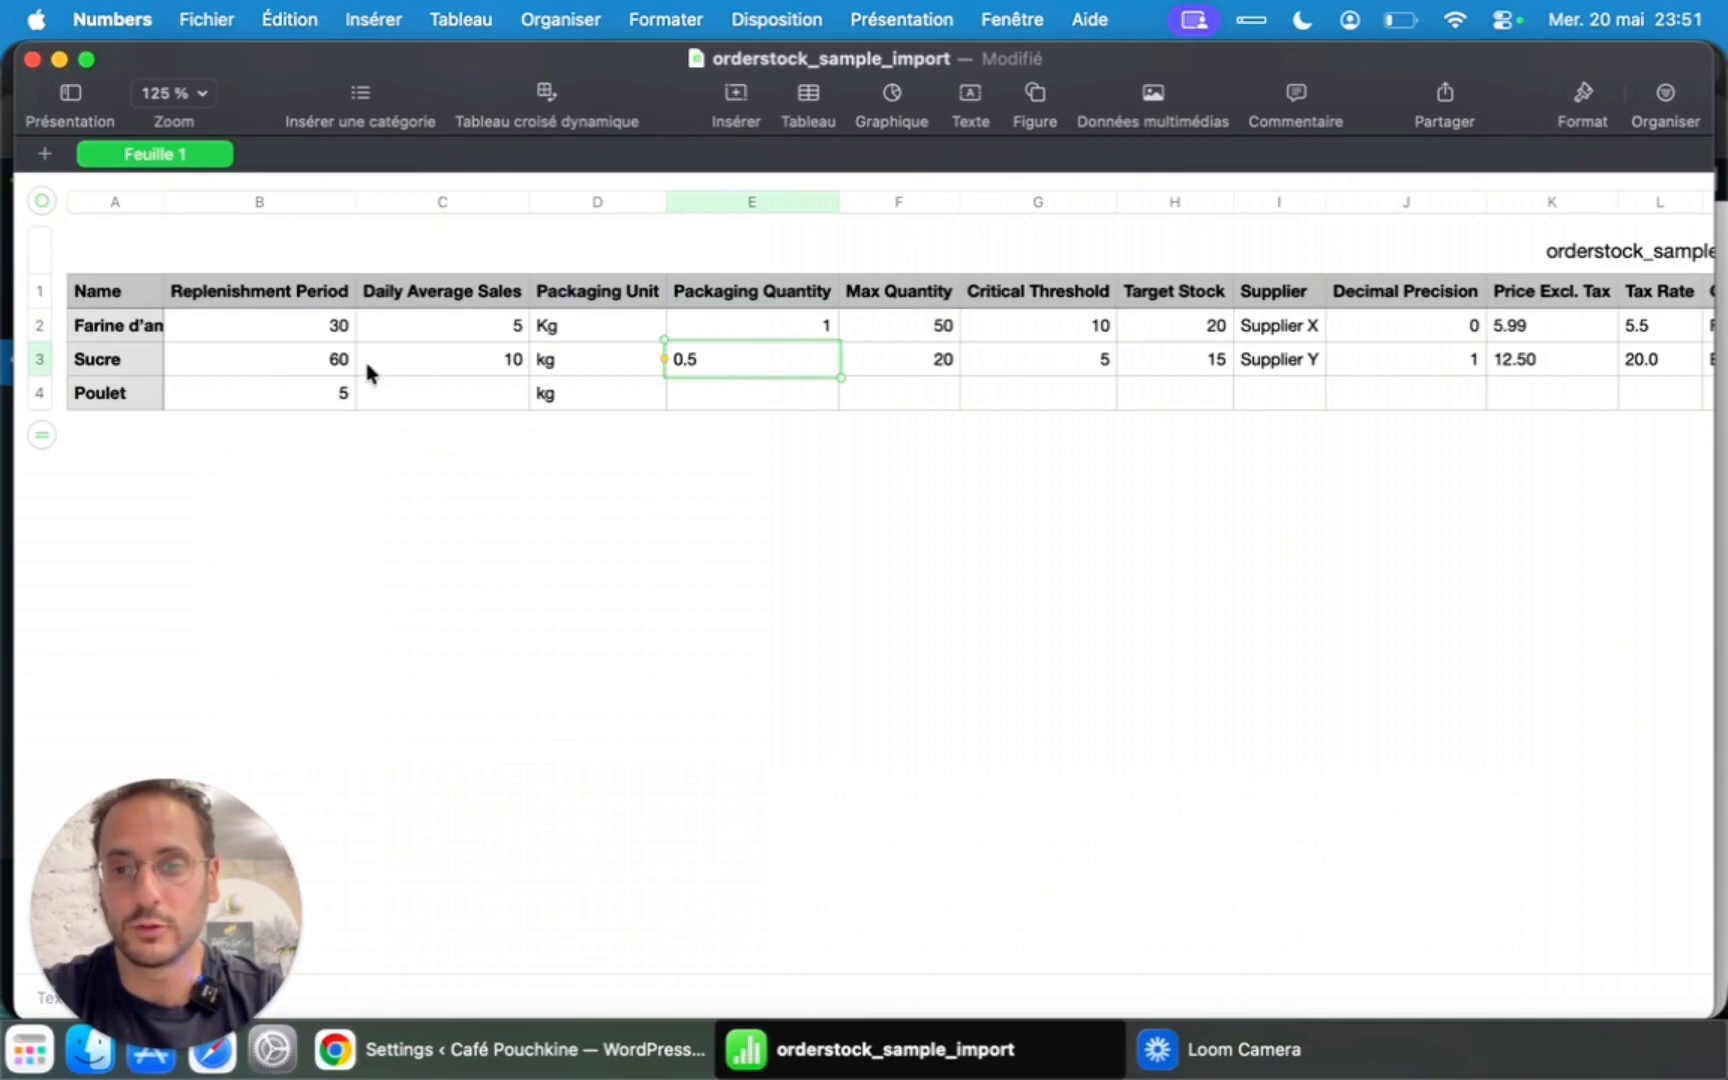
left_click(765, 397)
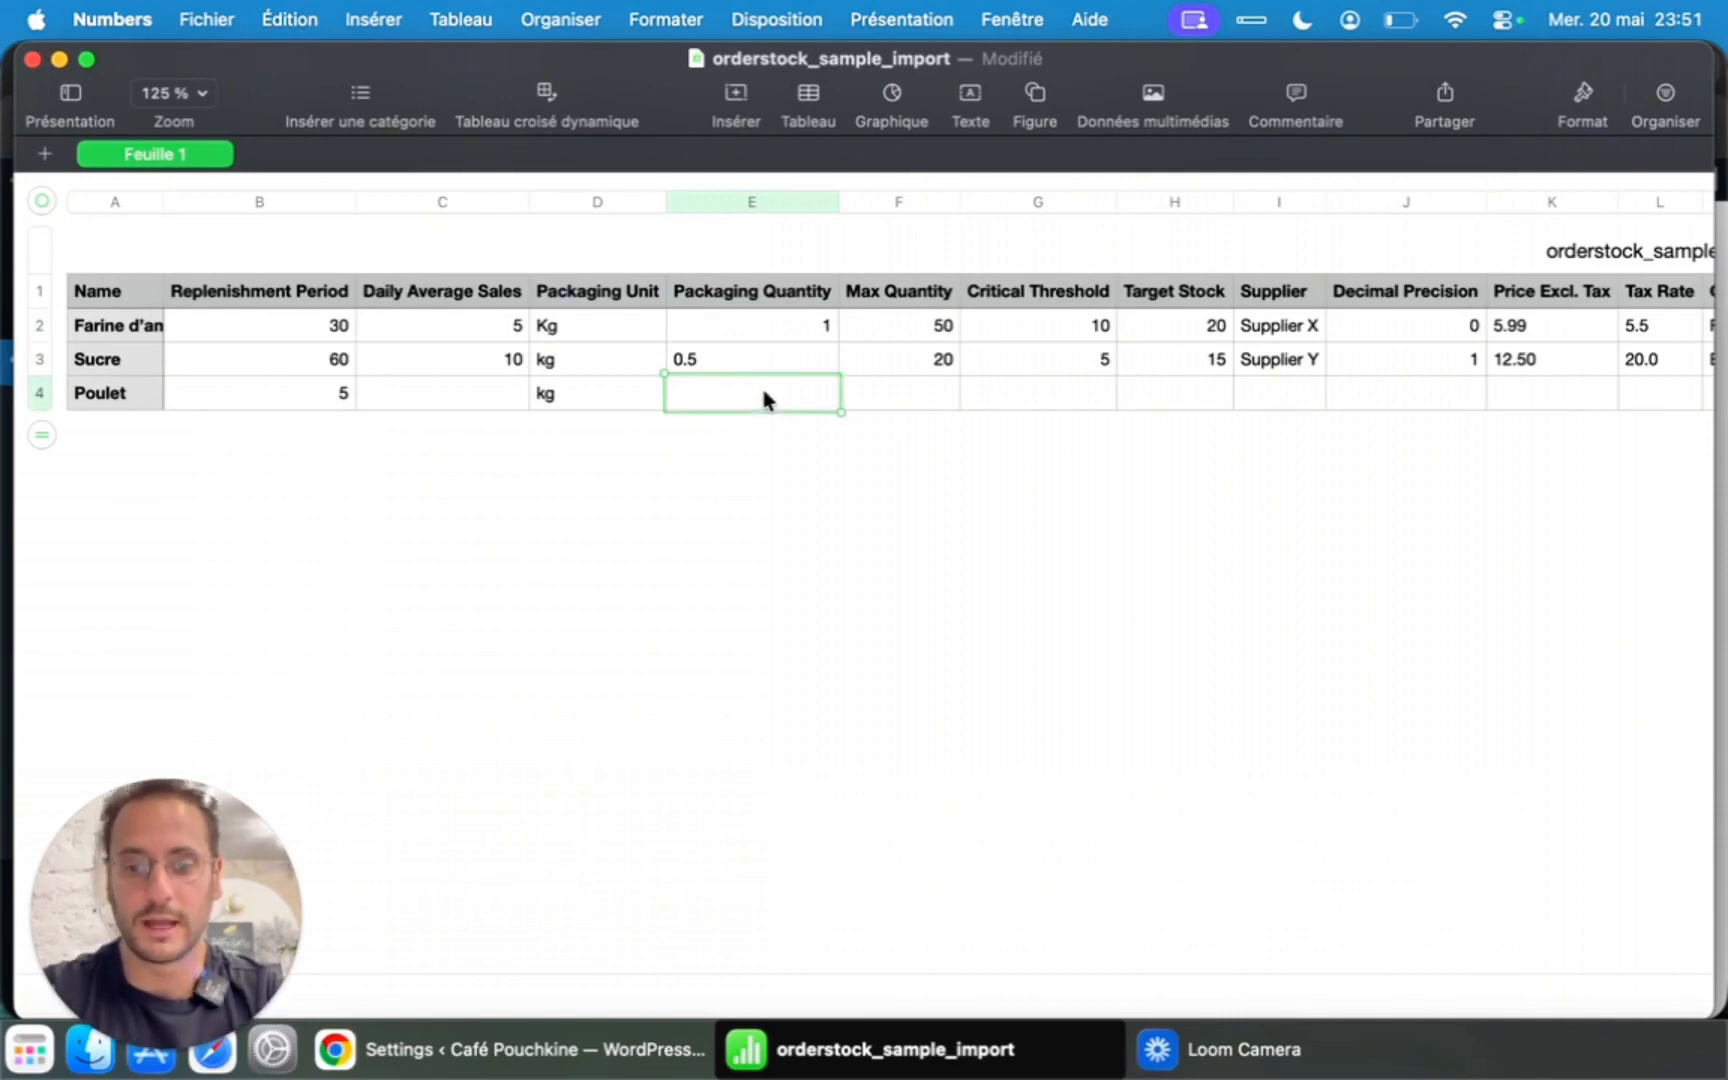
type("10")
key("Return")
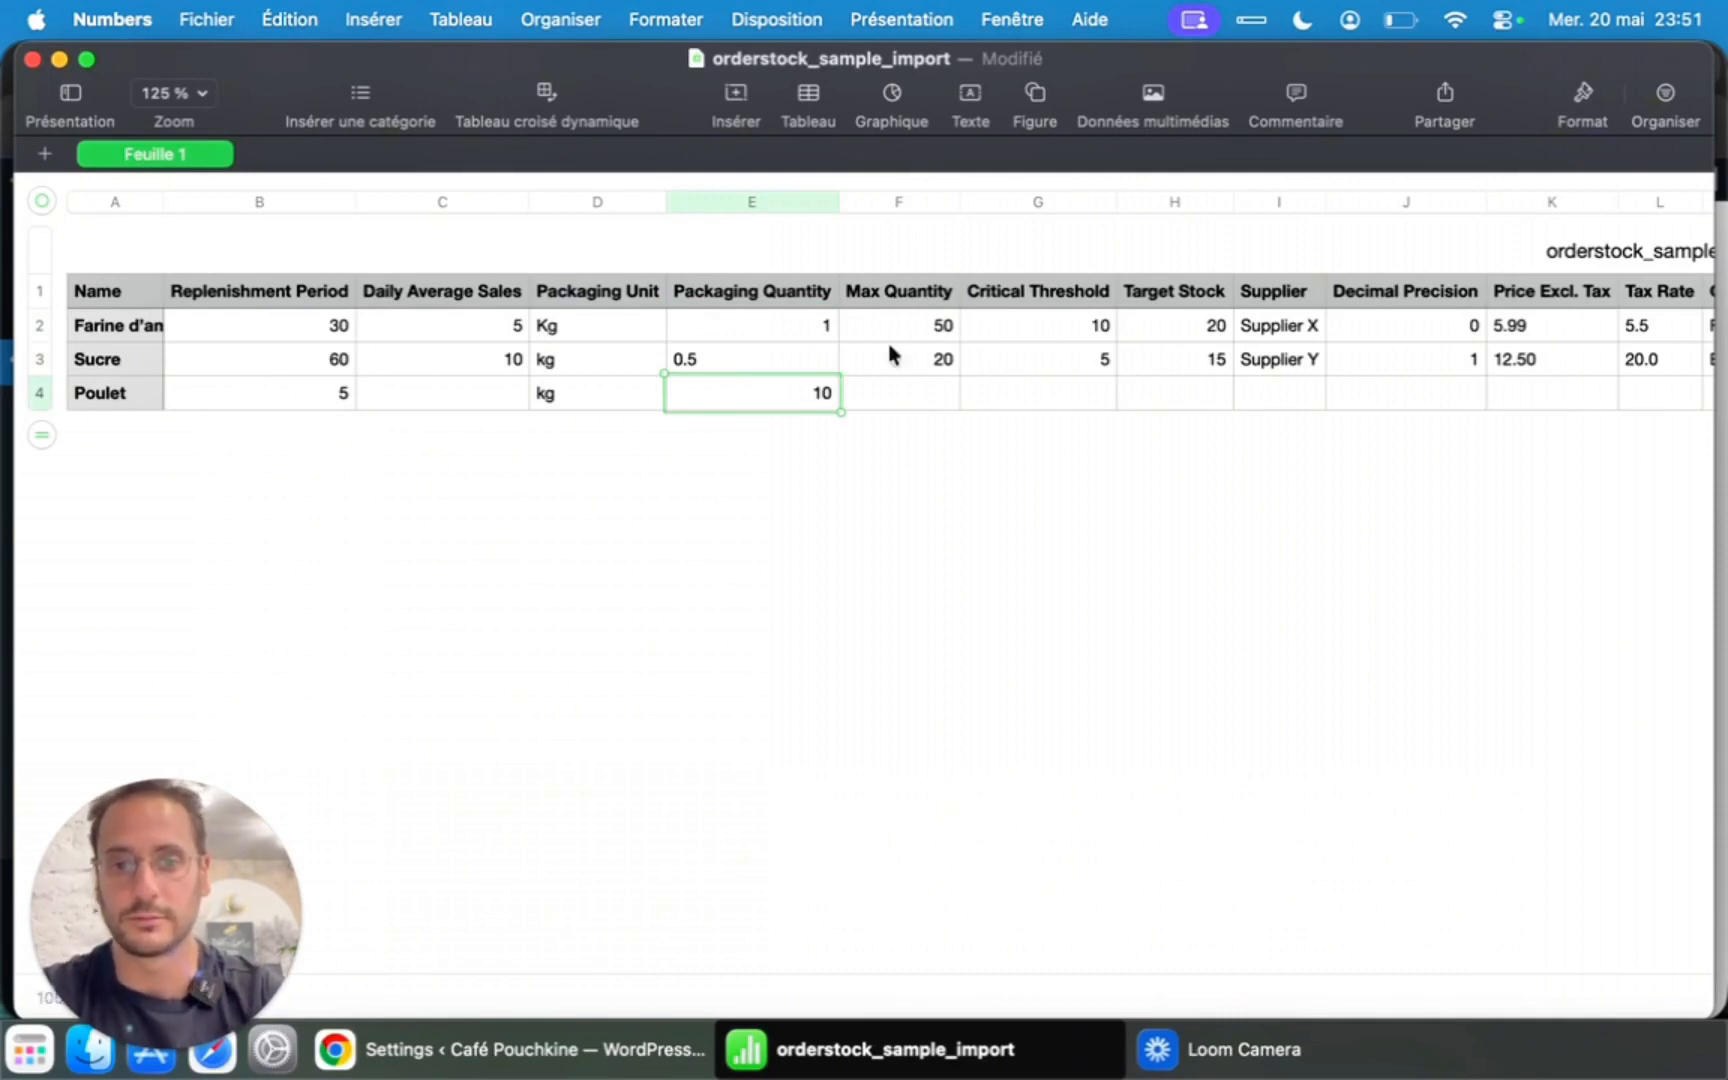
Review the Max Quantity, Replenishment Period and Daily Average Sales cells of Farine d'amande.
left_click(935, 335)
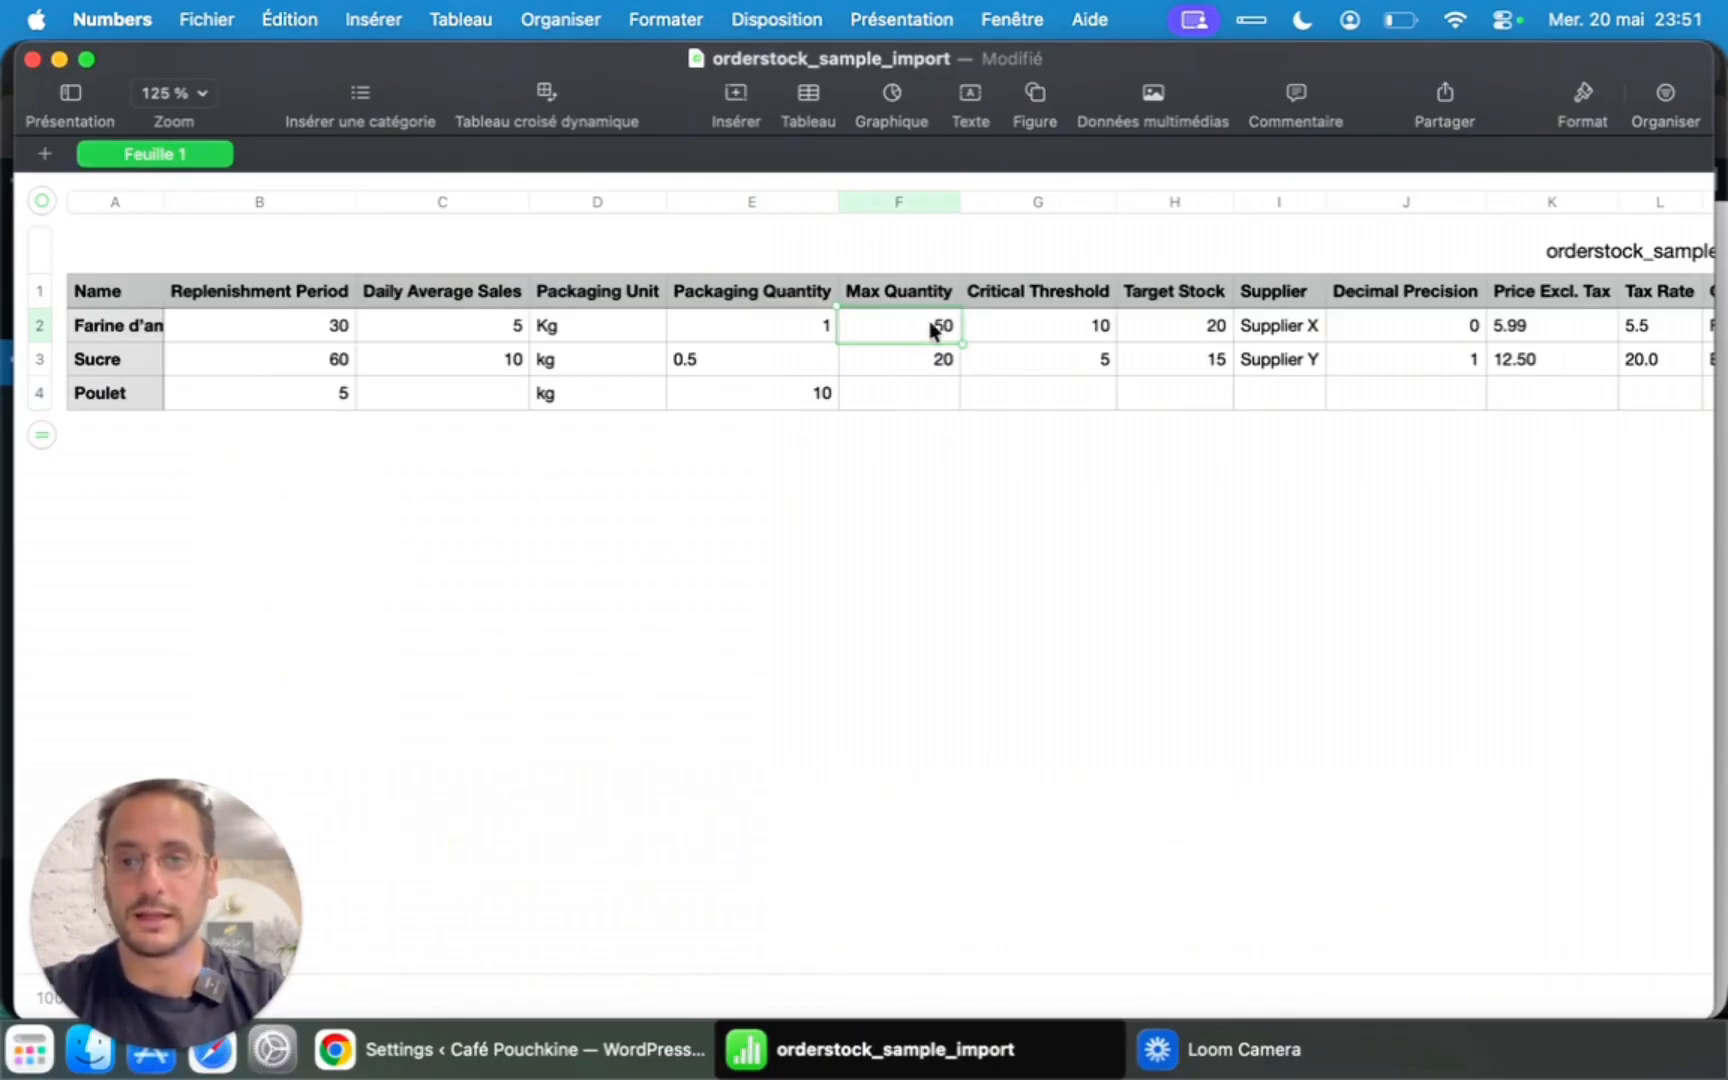
left_click(327, 340)
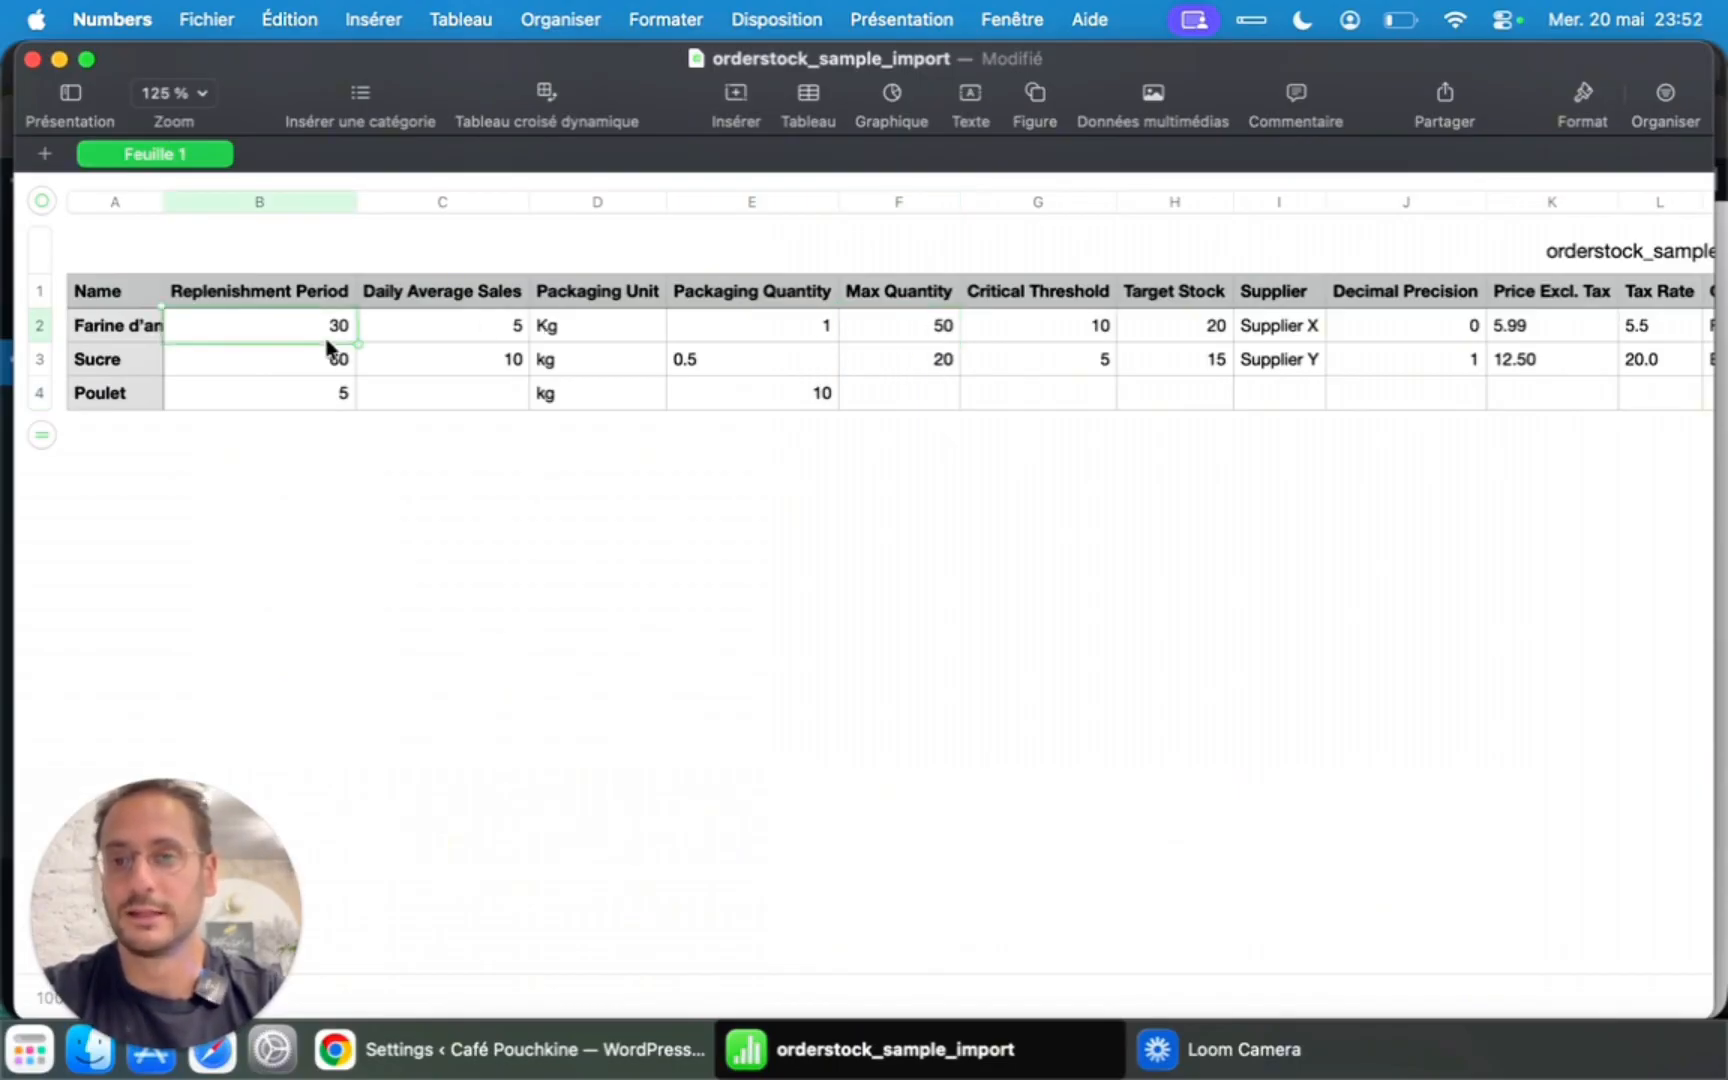
left_click(474, 332)
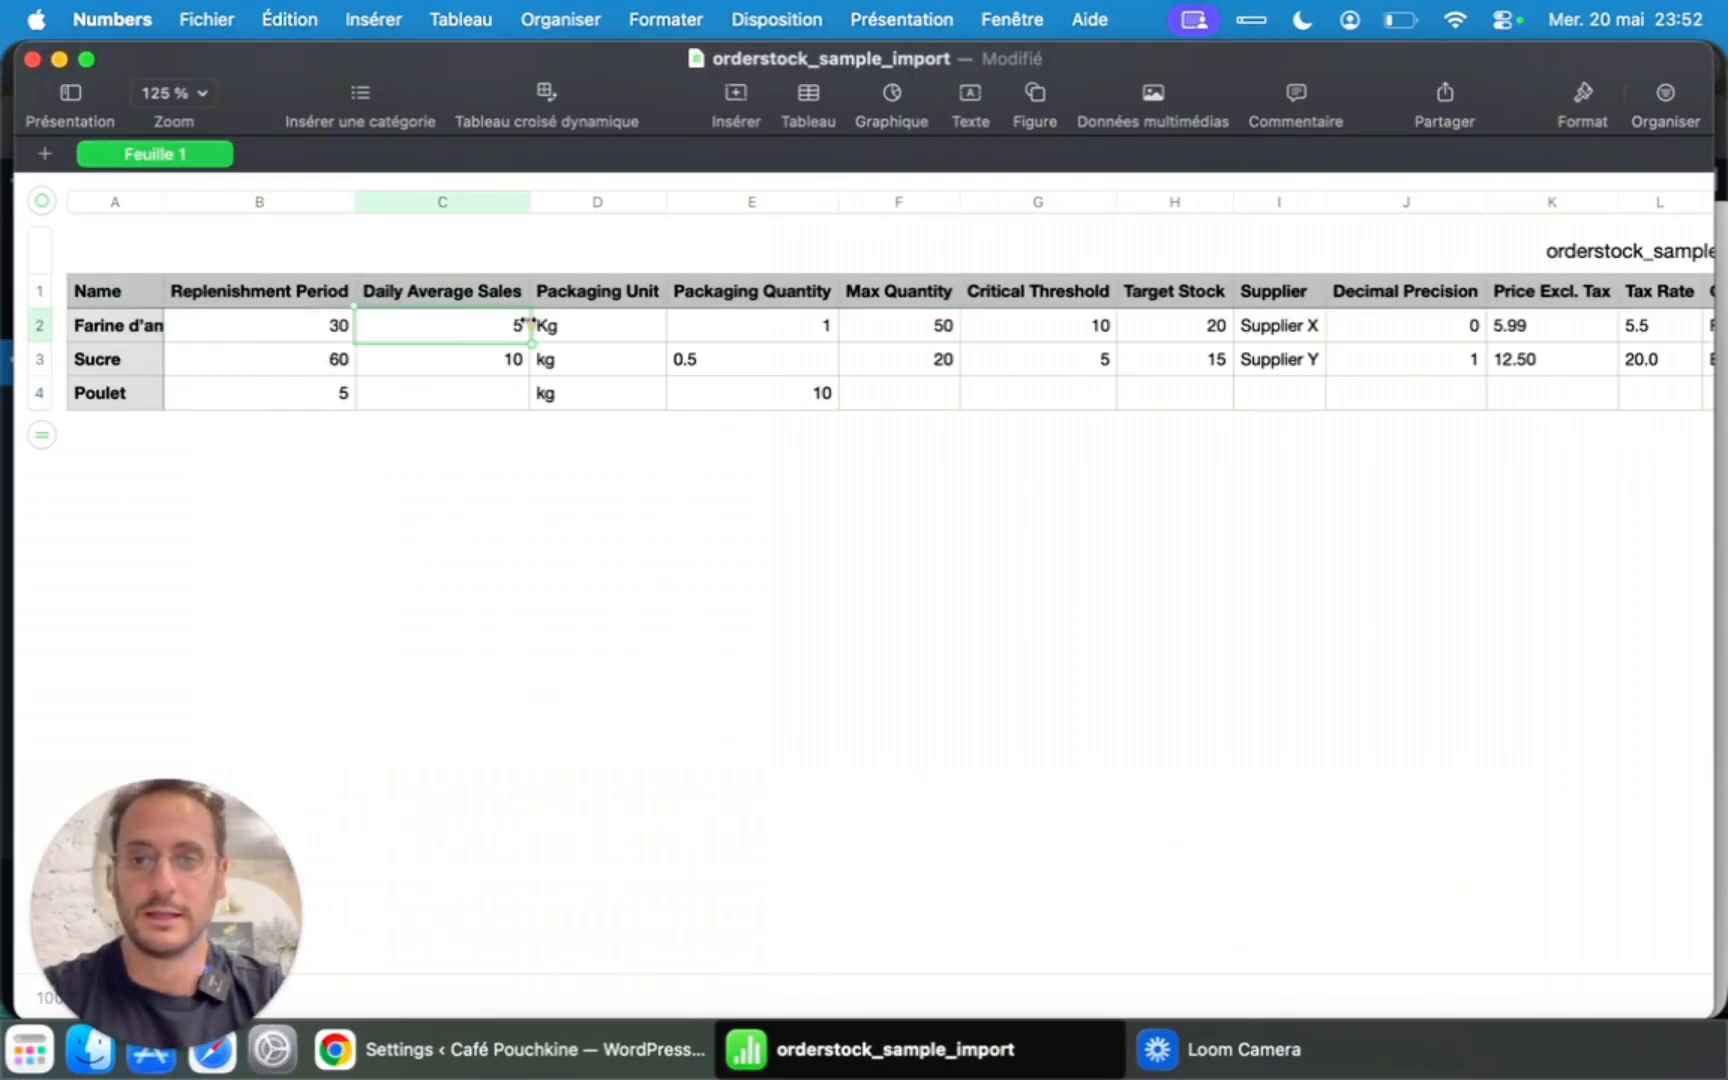
left_click(462, 325)
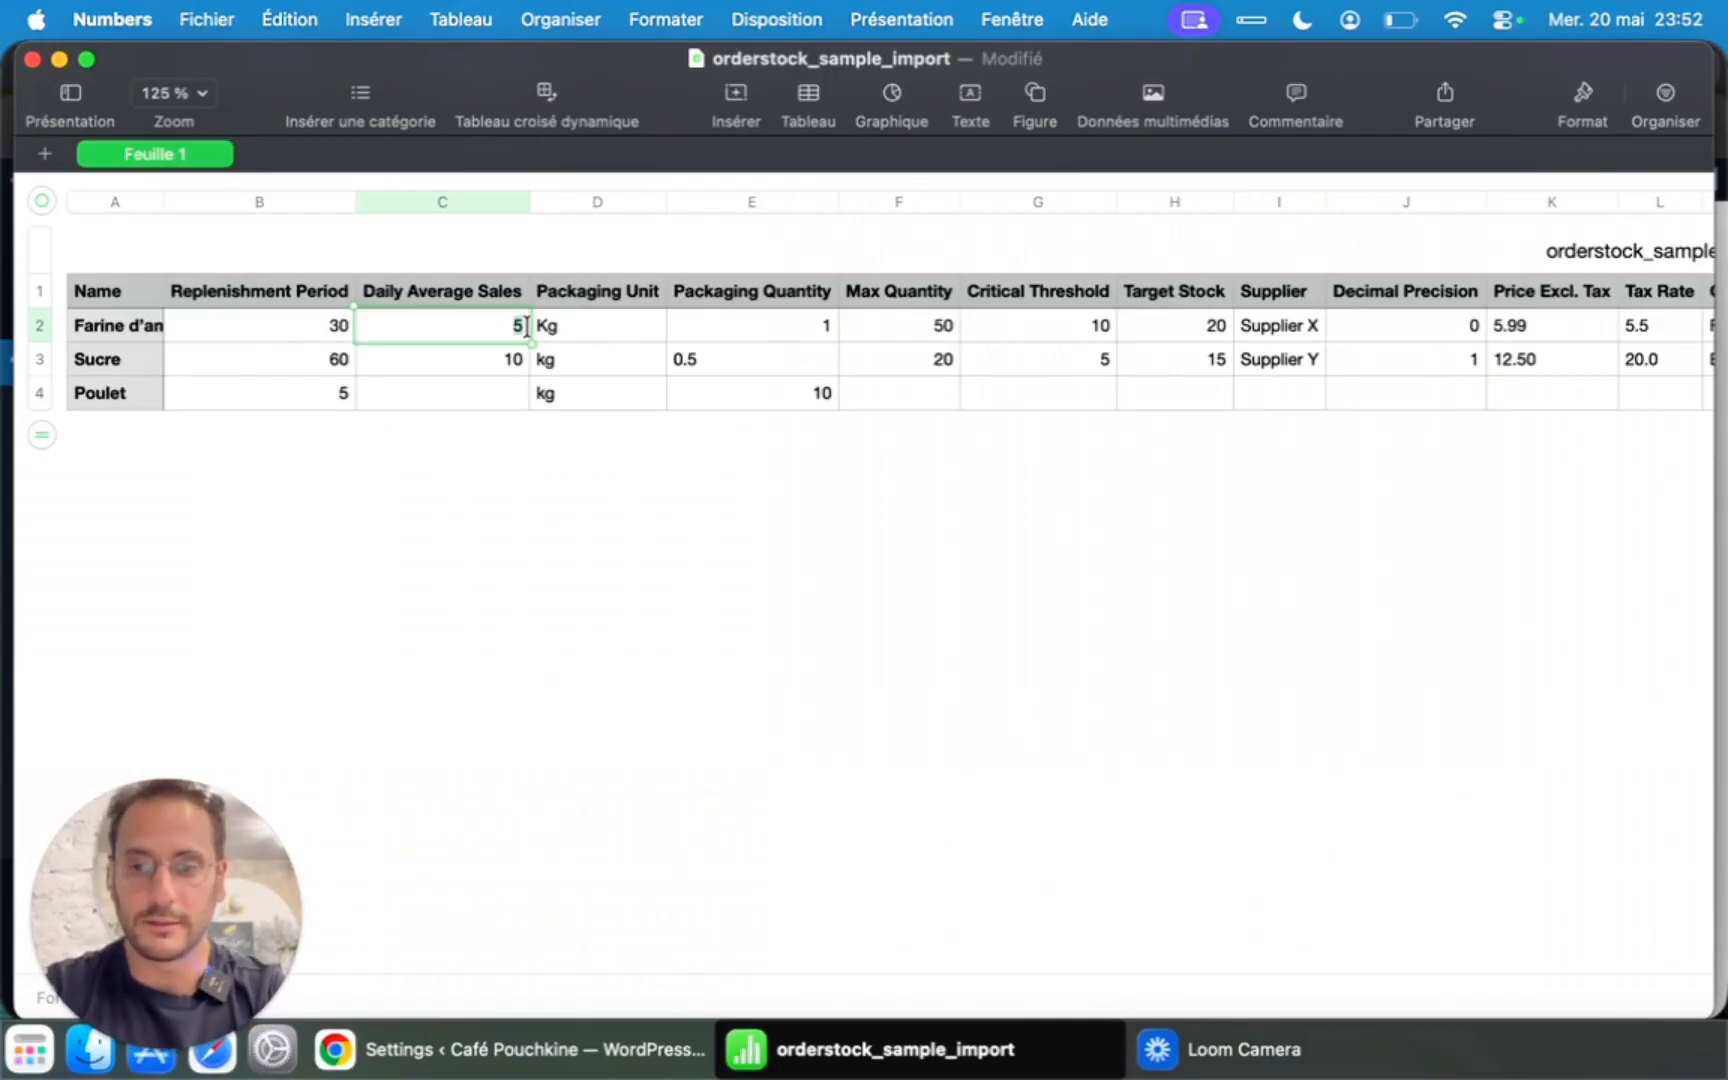
Clear the Critical Threshold and Target Stock values of Farine d'amande and Sucre.
left_click(1058, 320)
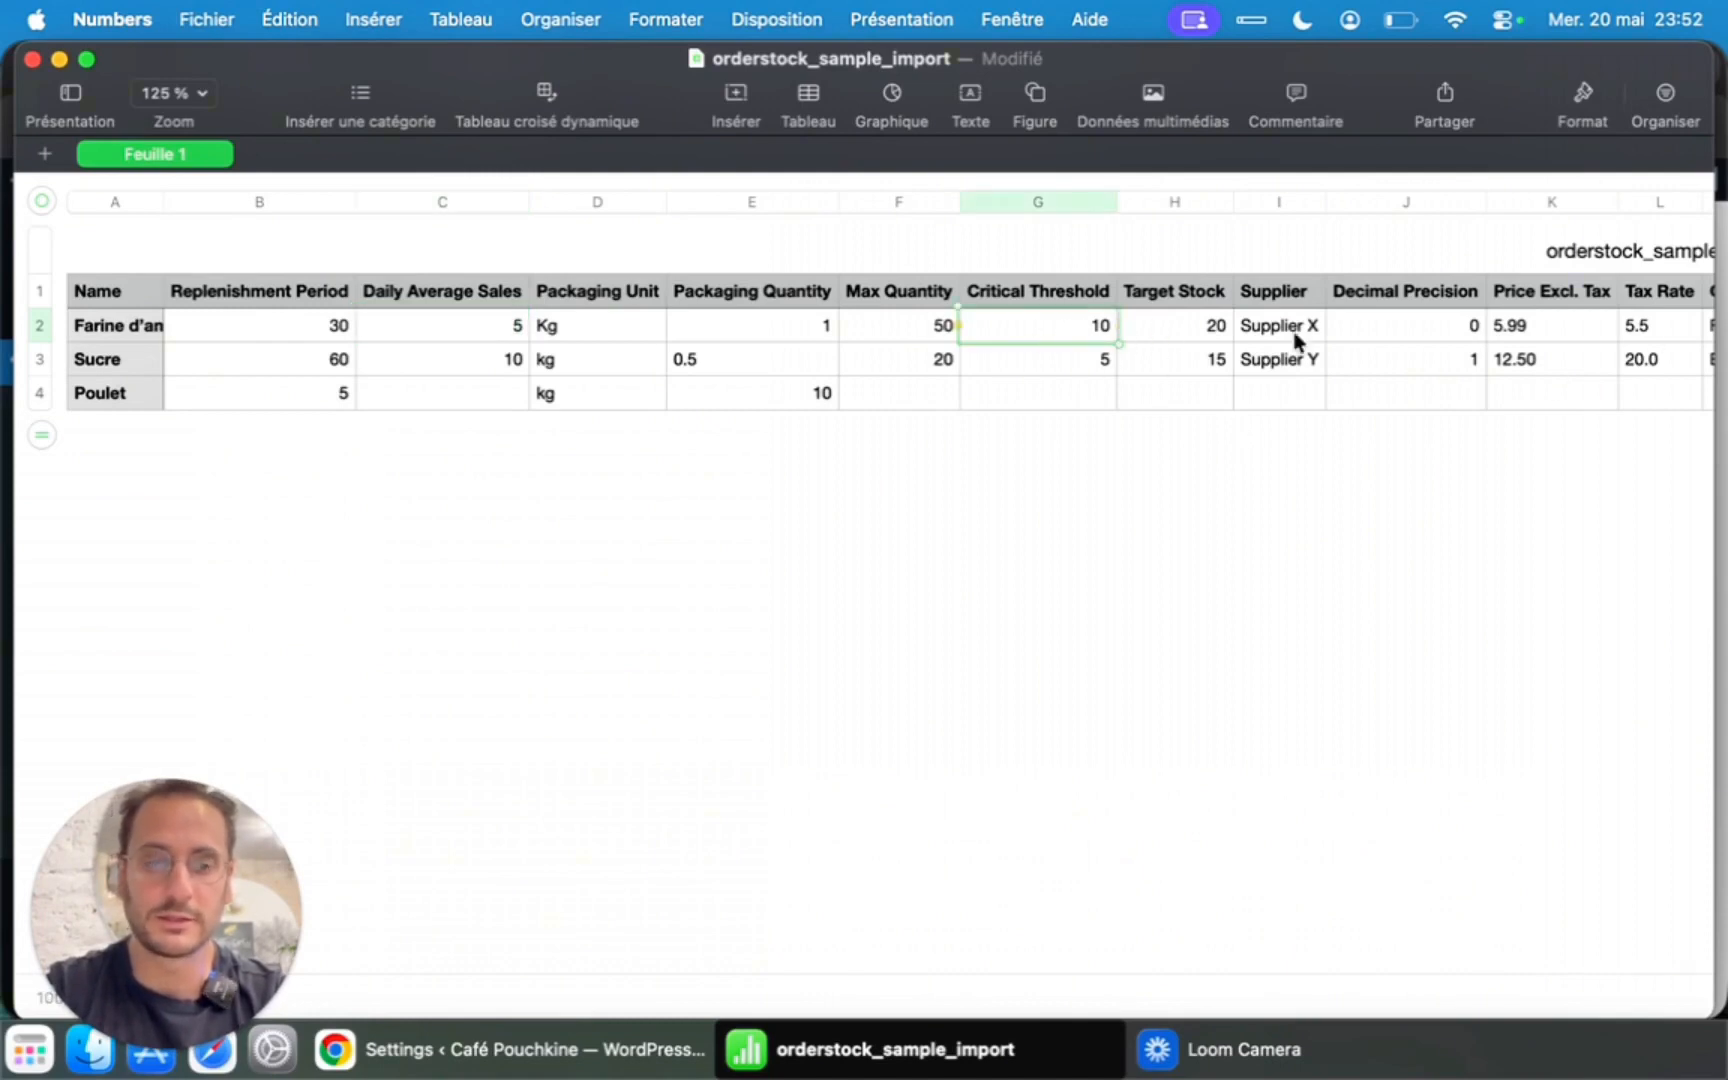
left_click_drag(1054, 320, 1148, 358)
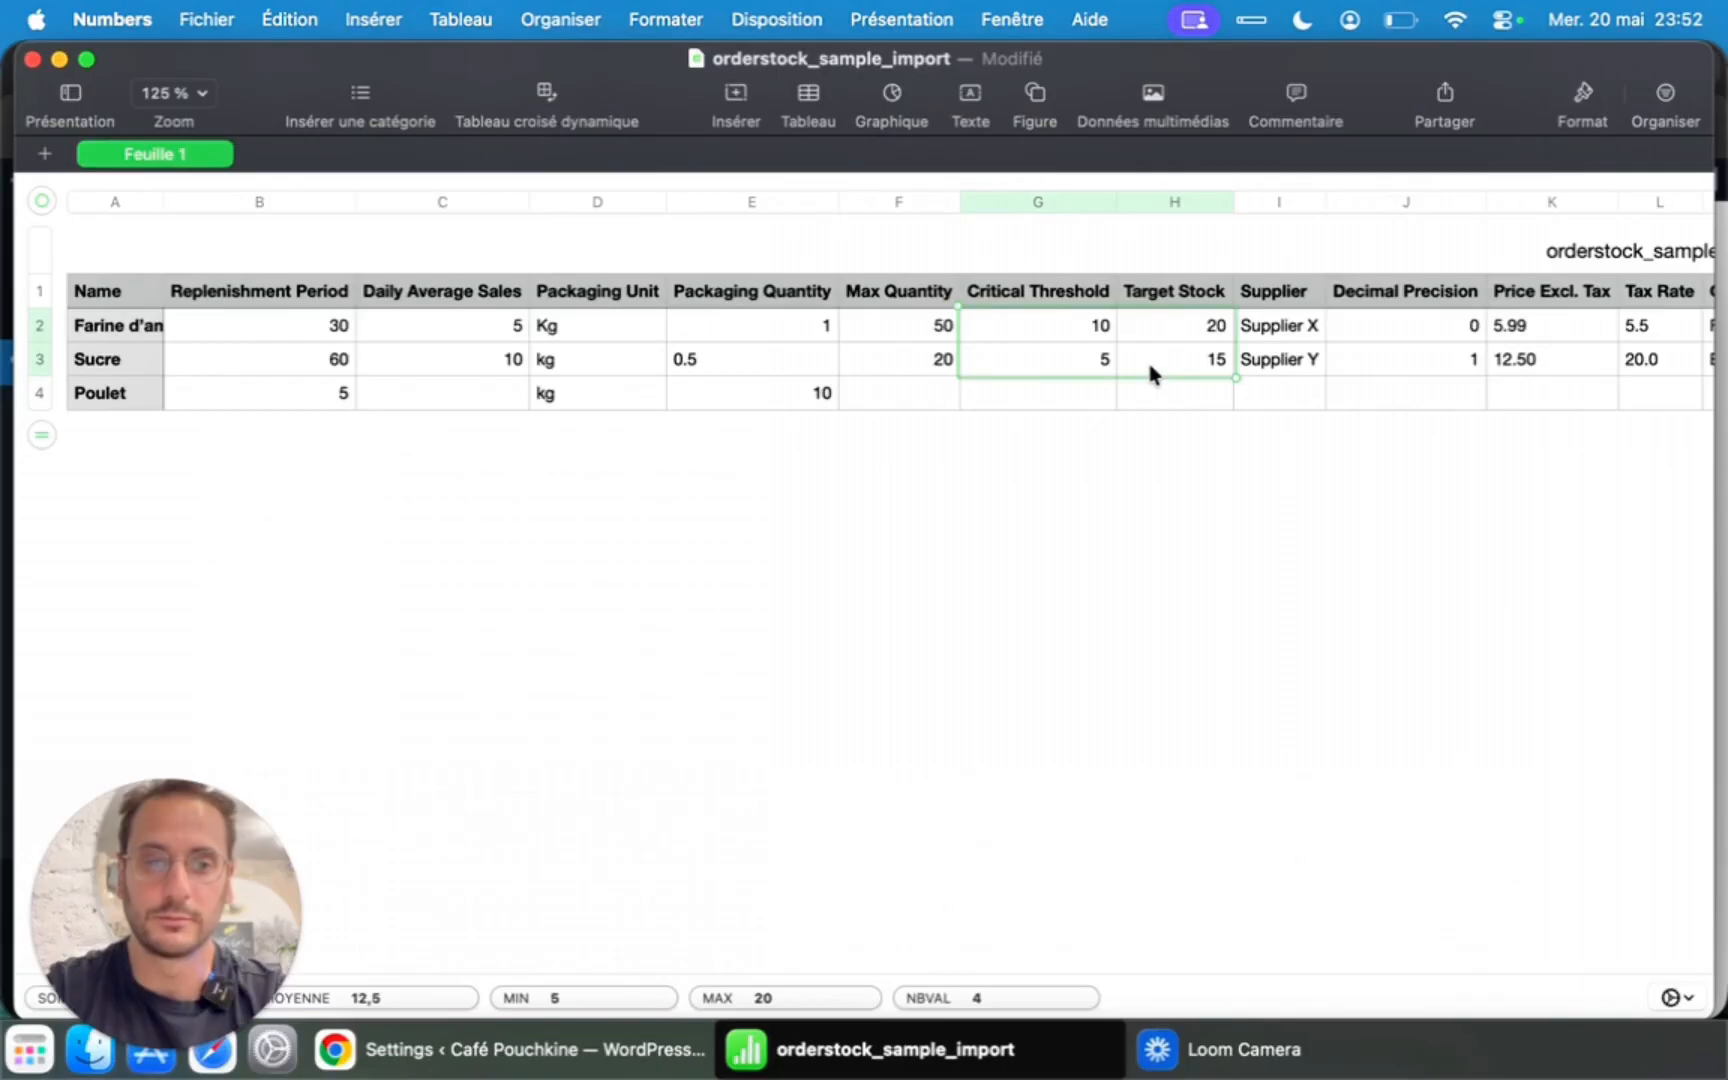
key("BackSpace")
Examine the Supplier cells of both sample products and compare them with the OrderStock Suppliers list in Chrome.
left_click(1276, 328)
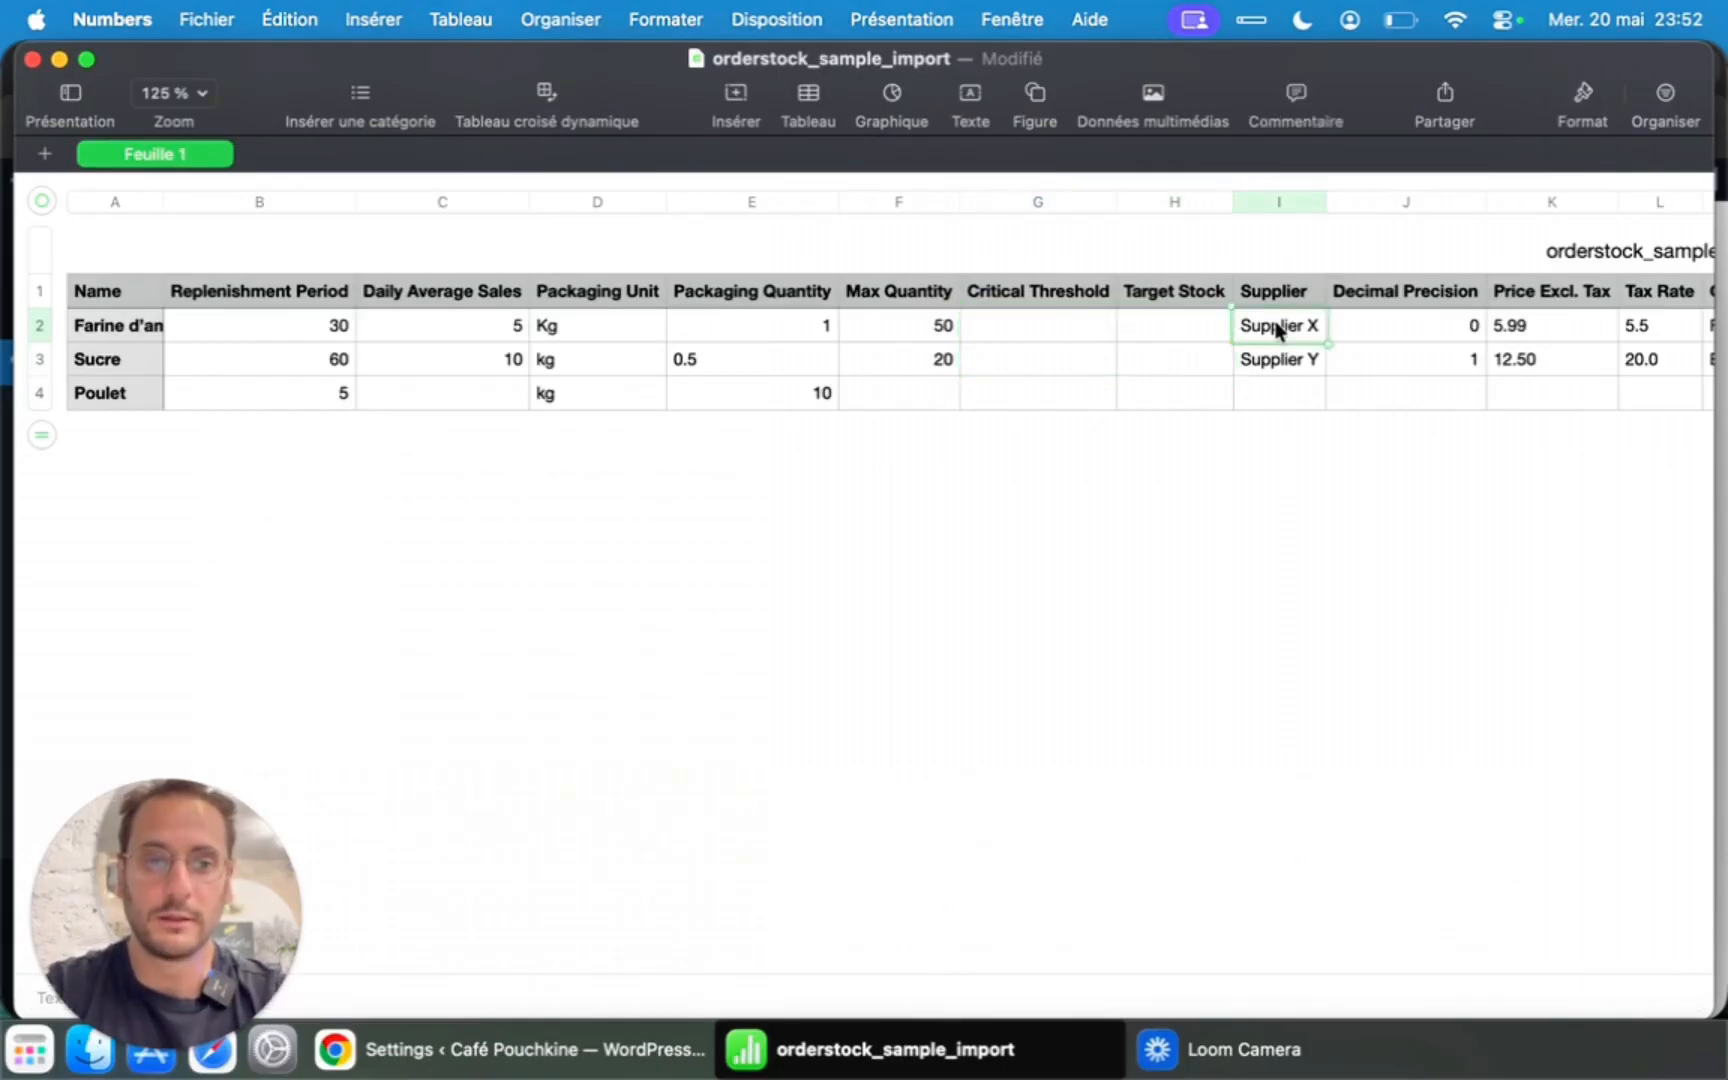
left_click(1290, 368)
left_click(583, 1045)
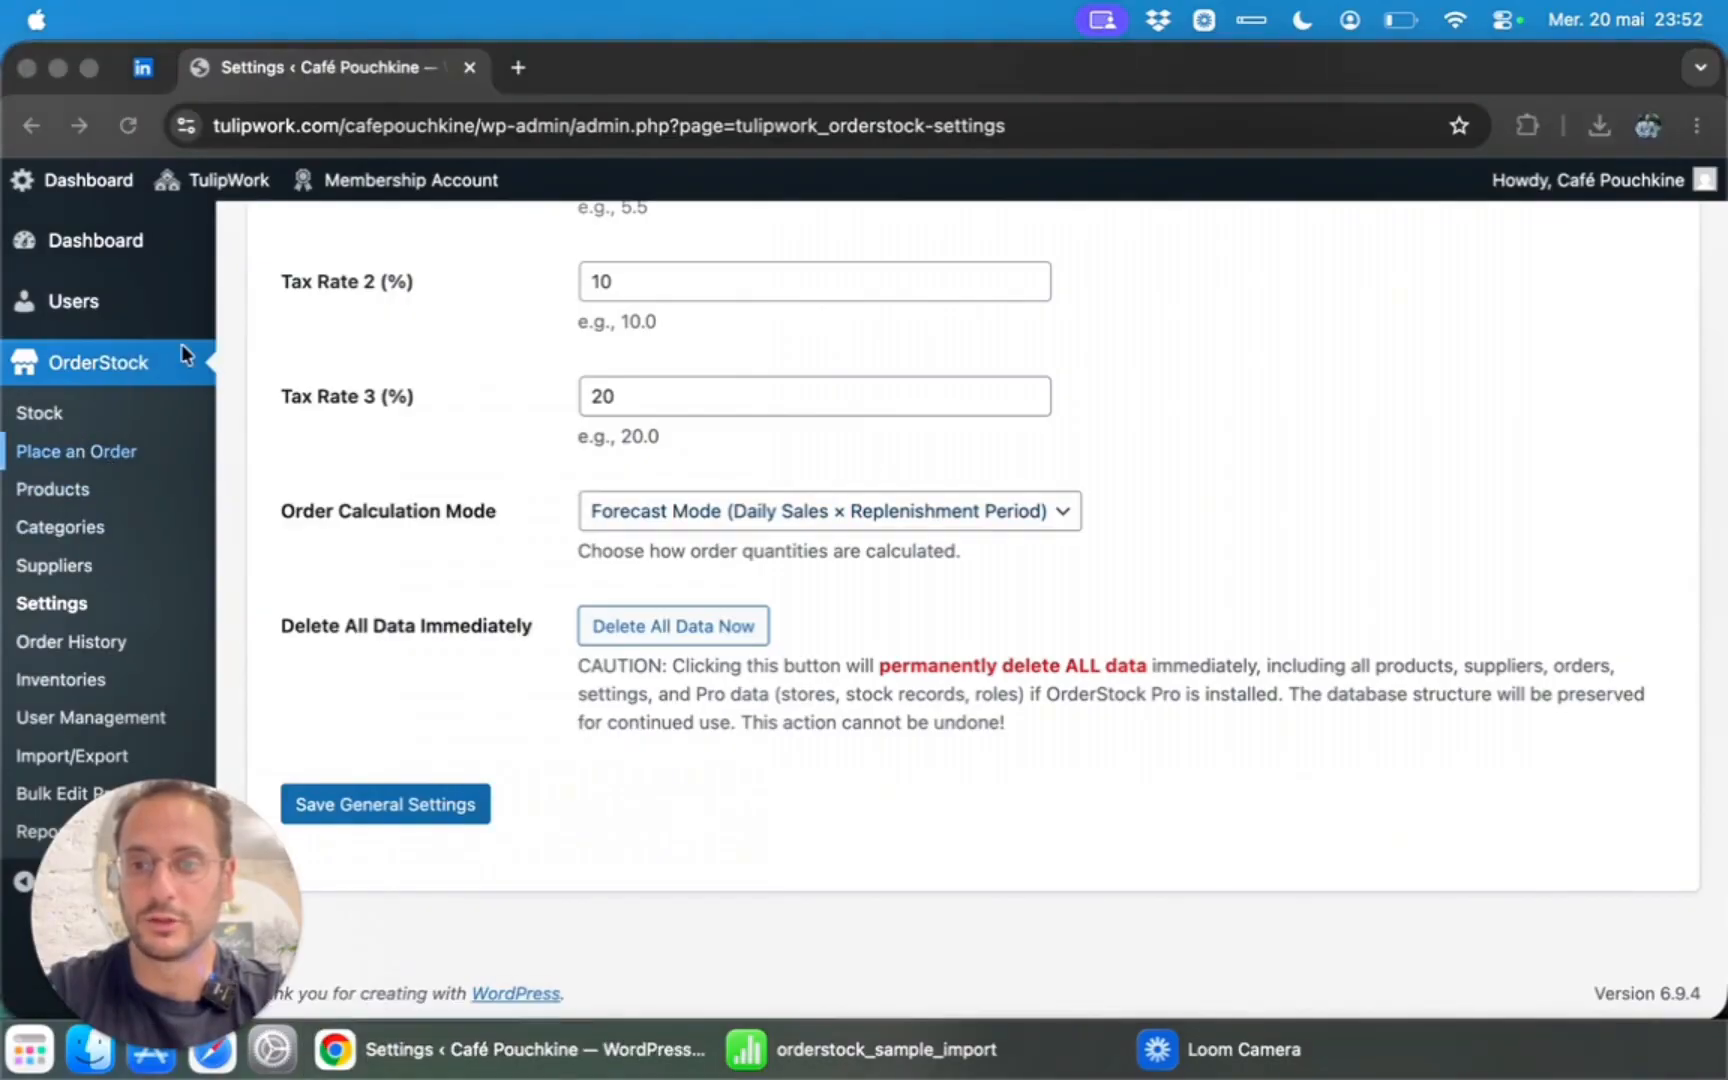
left_click(53, 572)
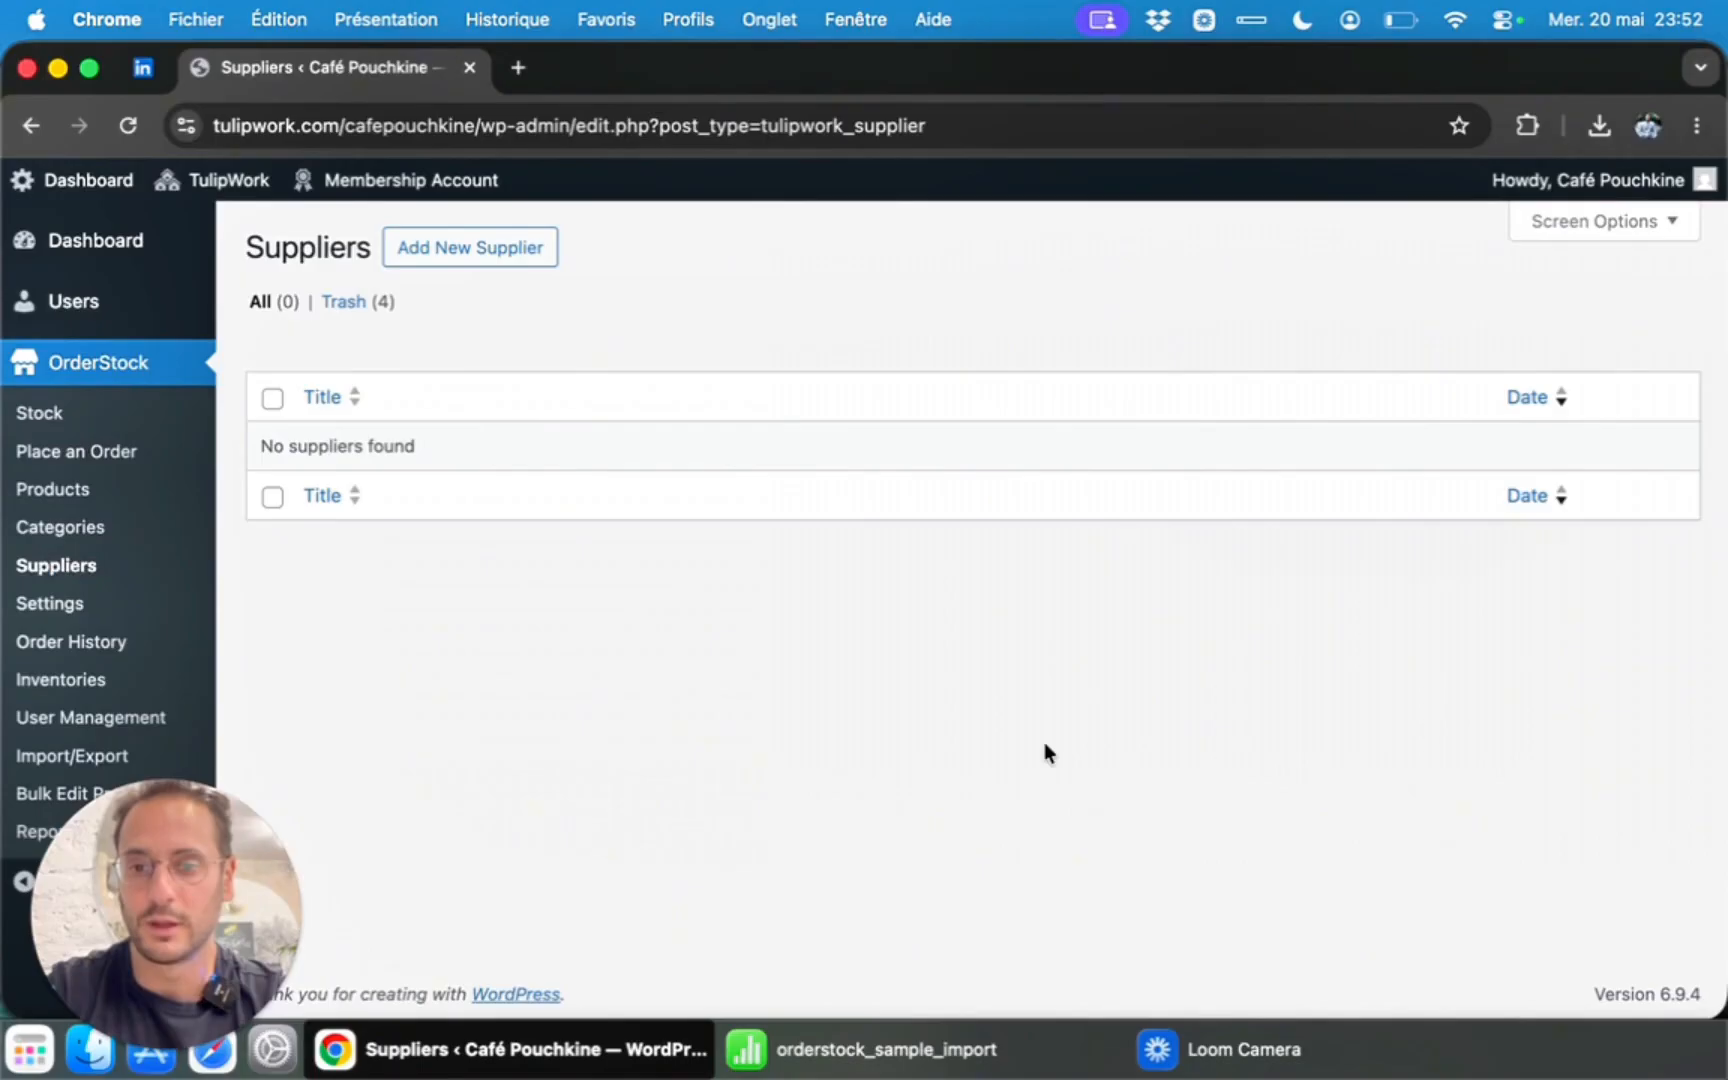
Return to the Numbers spreadsheet and review Farine d'amande's Decimal Precision alongside its Replenishment Period and Daily Average Sales.
left_click(995, 1062)
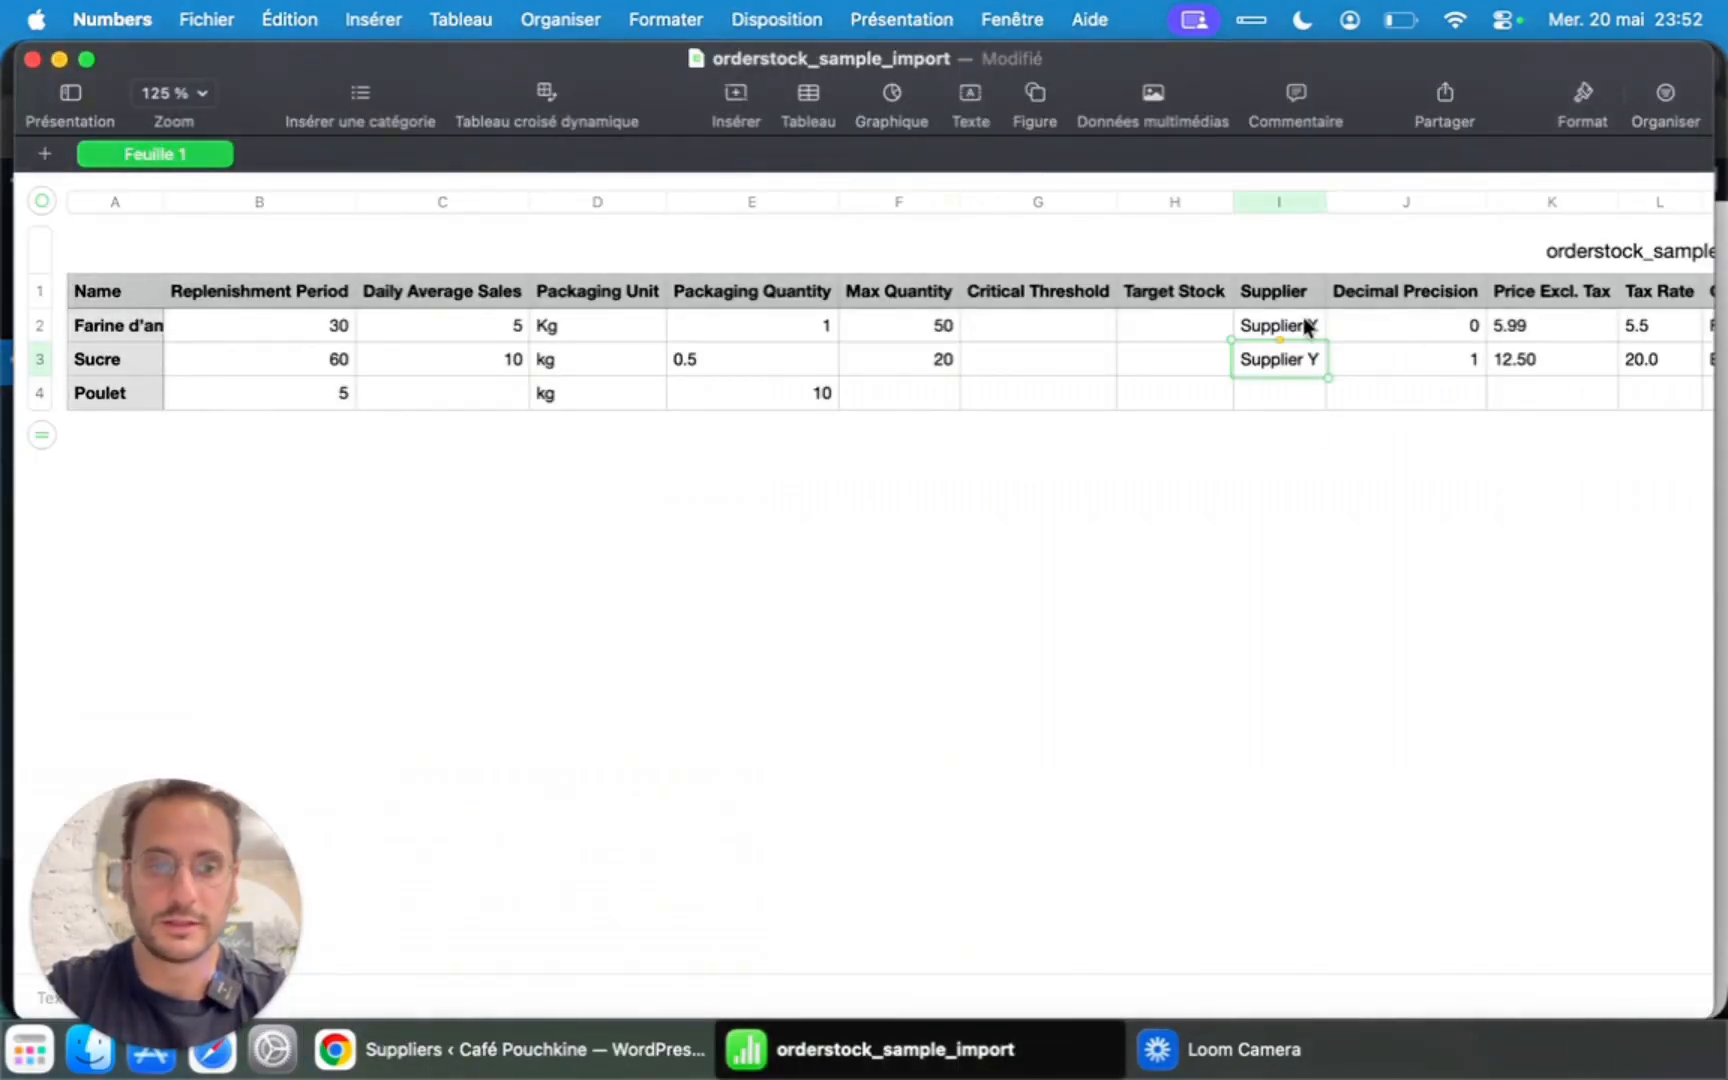
scroll(1310, 365, "right", 5)
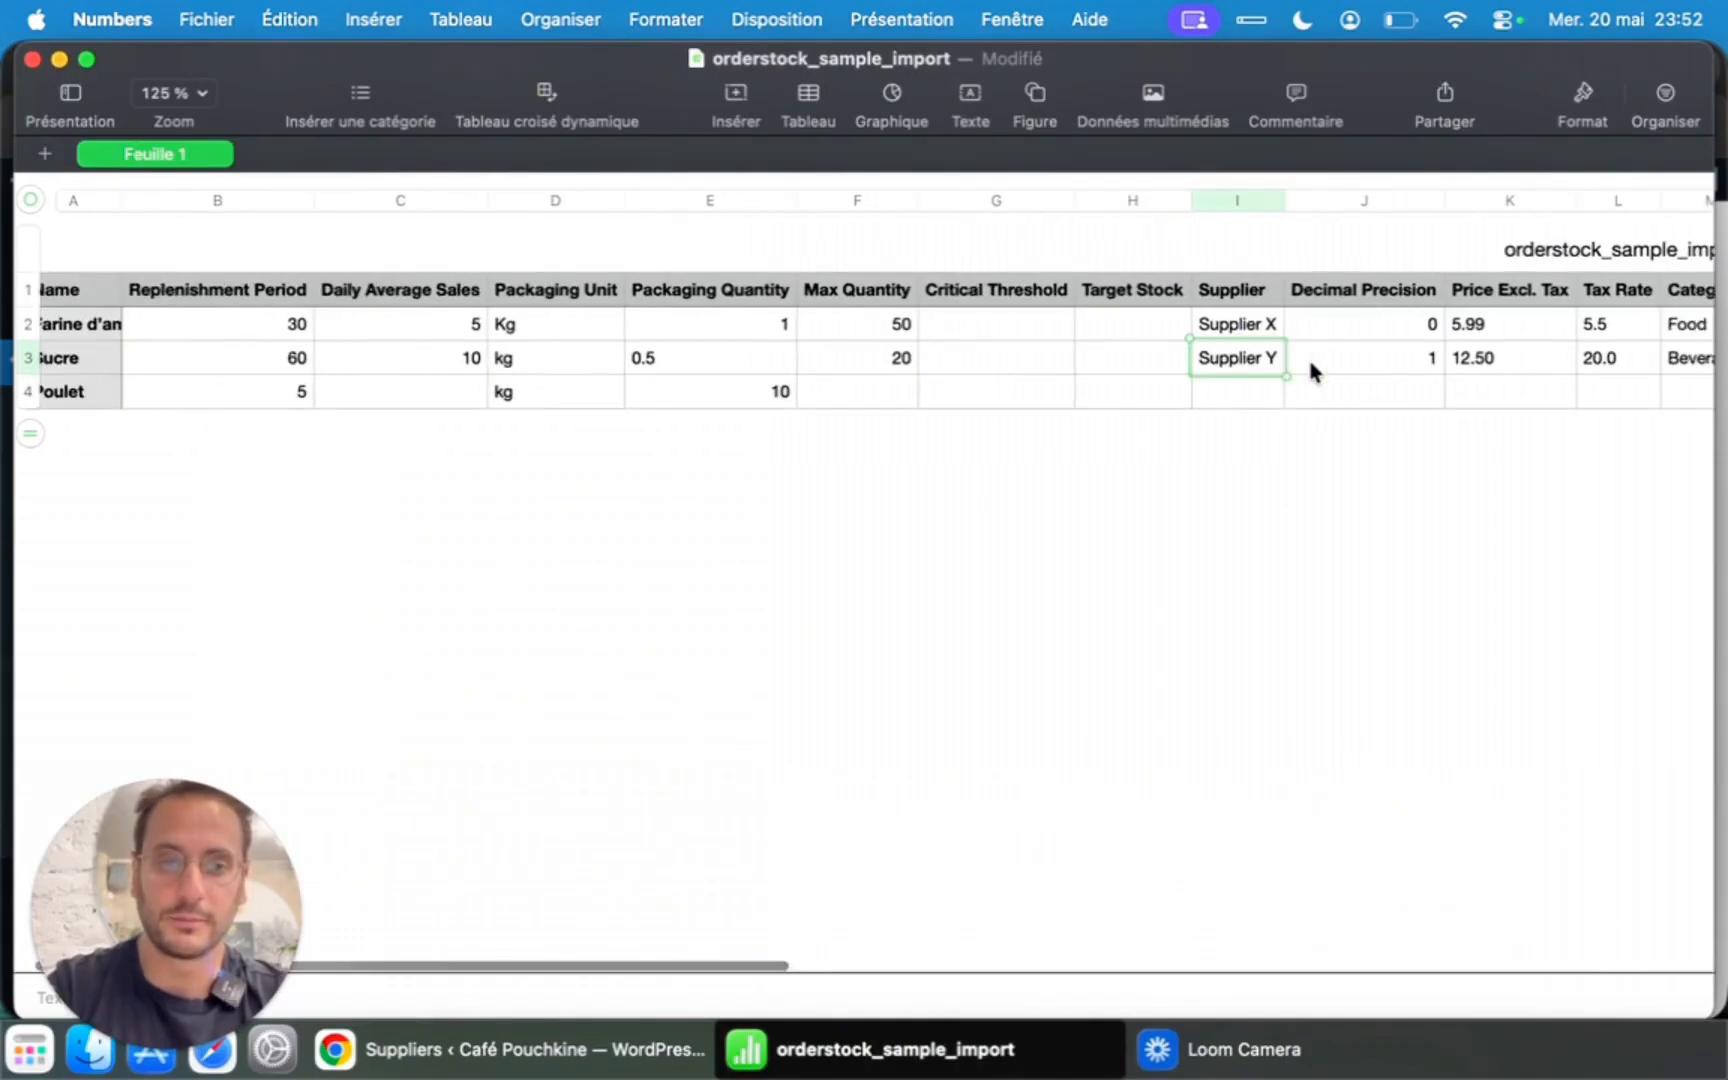
left_click(1222, 325)
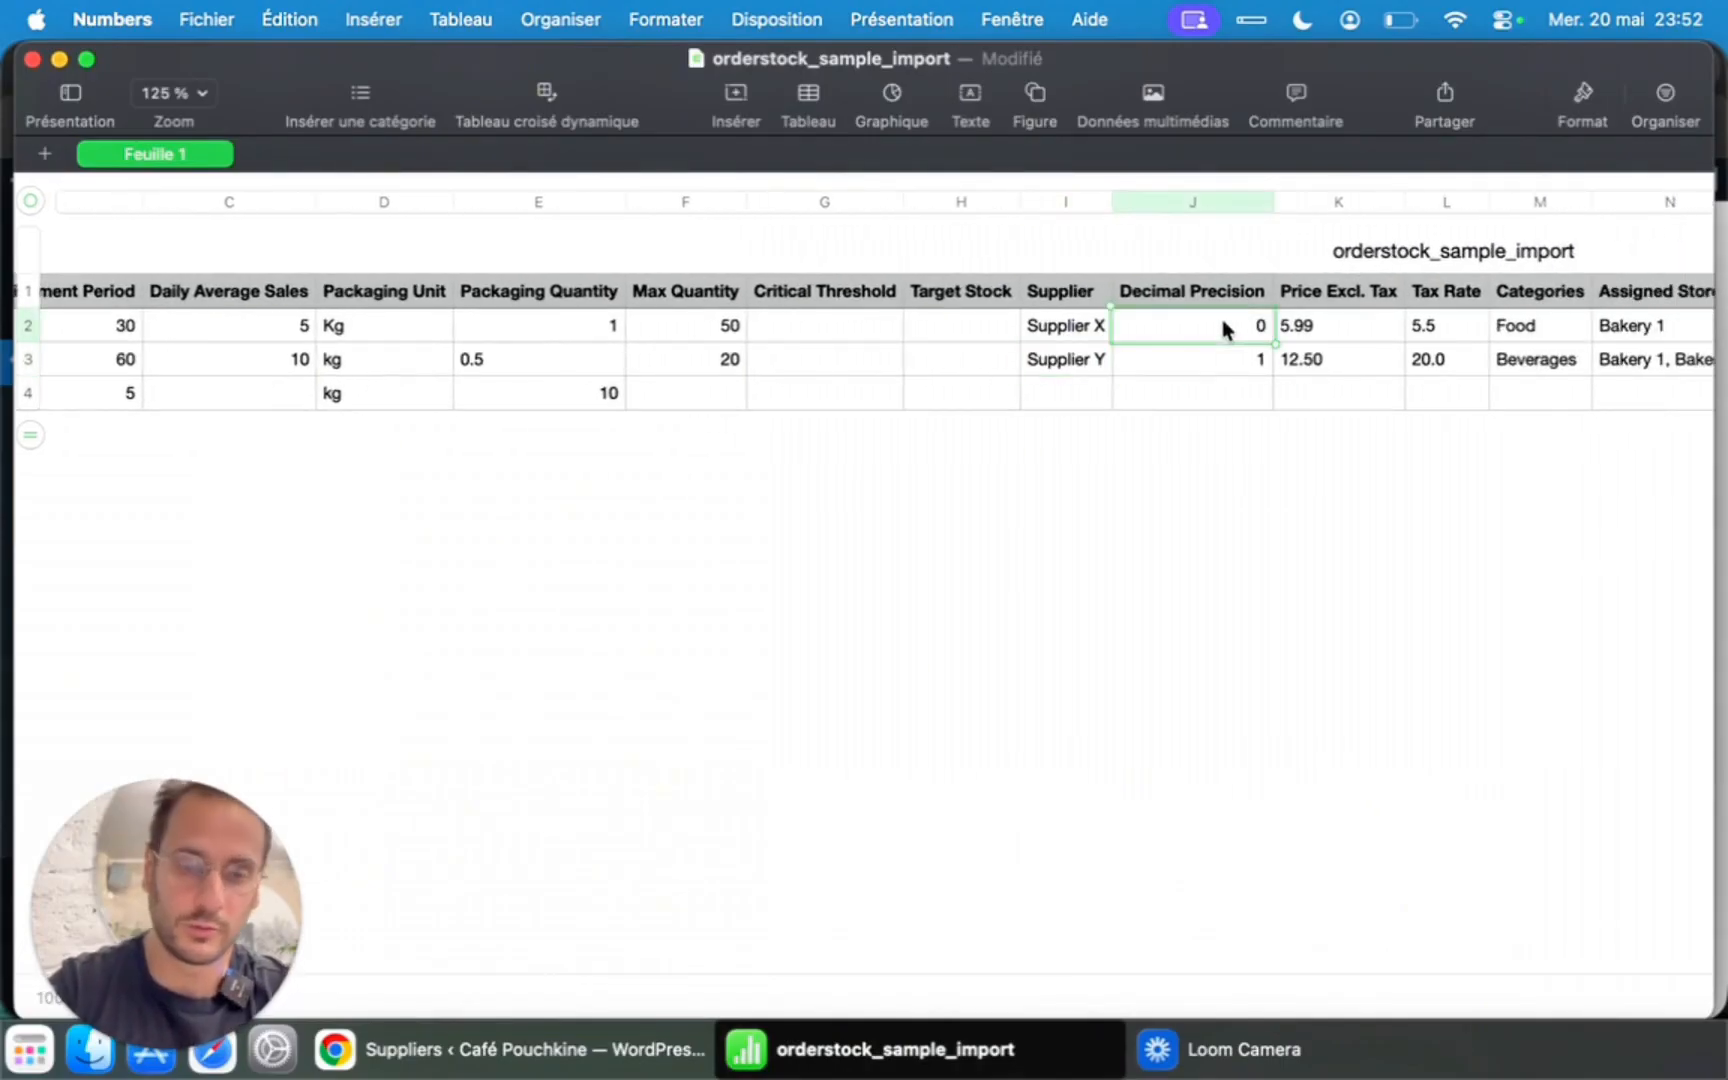
scroll(1222, 325, "left", 5)
left_click(335, 340)
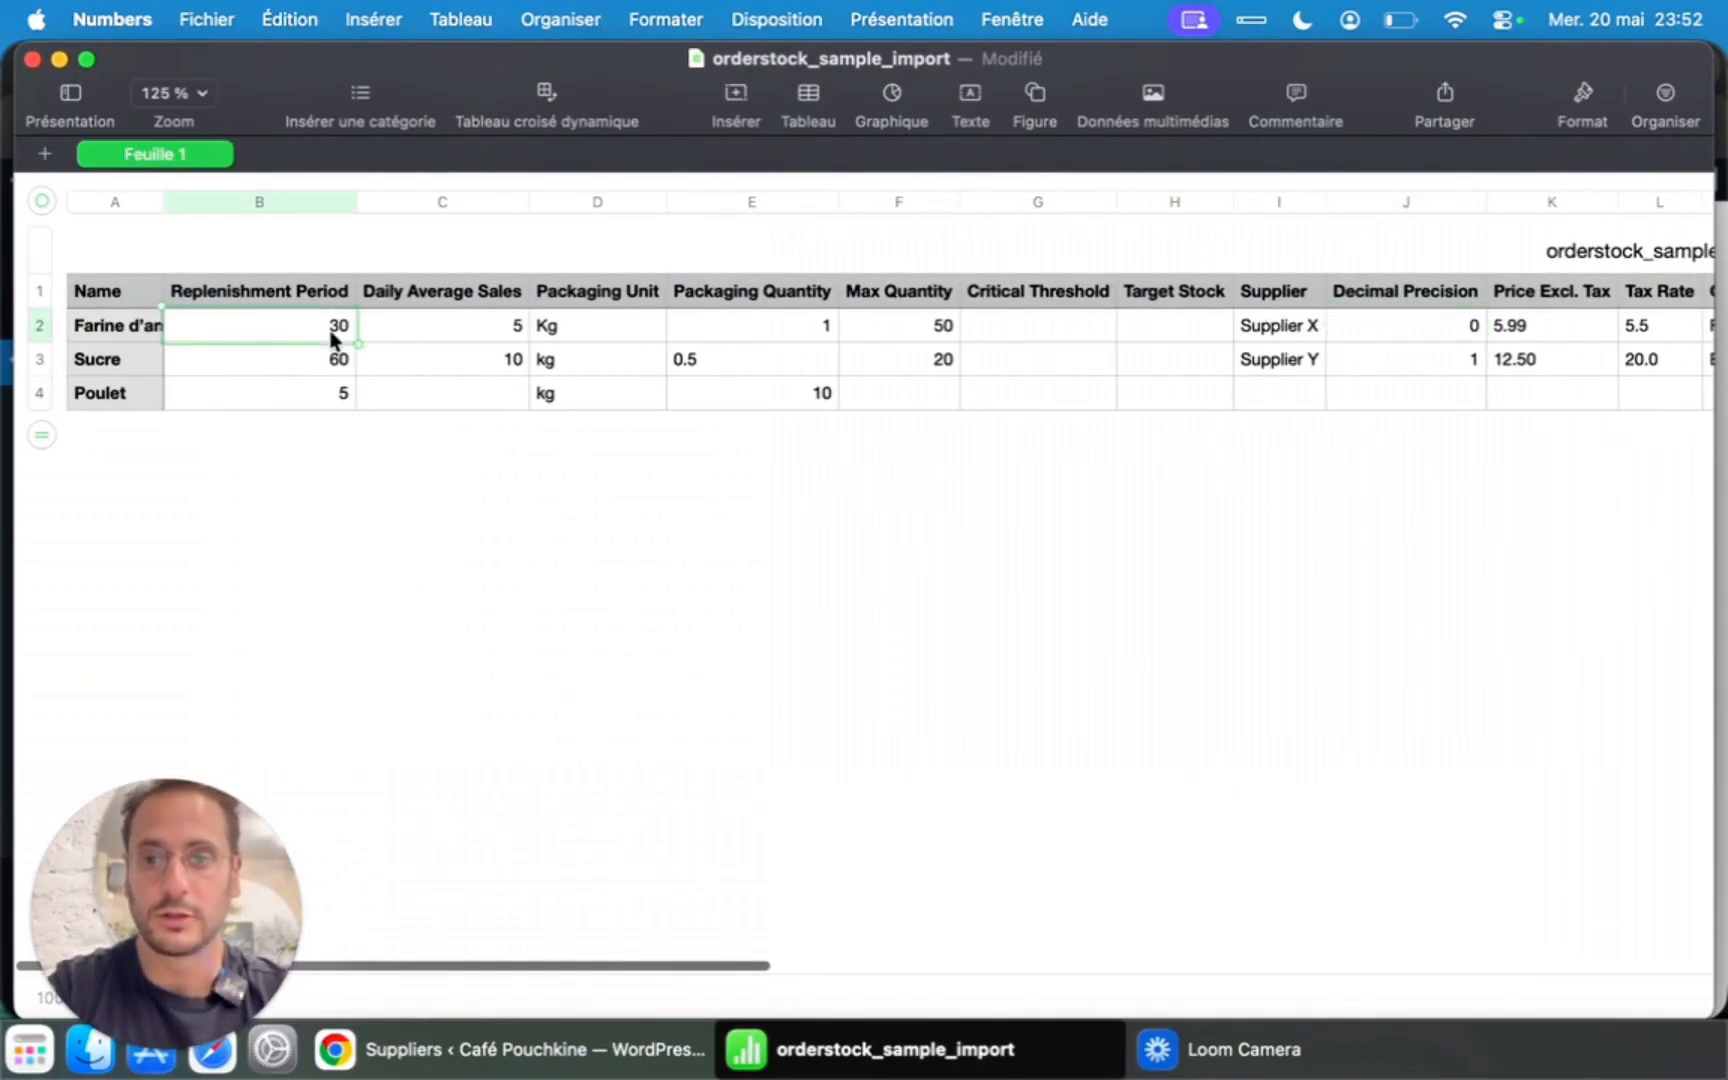
left_click(513, 333)
Try Decimal Precision values of 1 and 2 for Farine d'amande.
left_click(1423, 324)
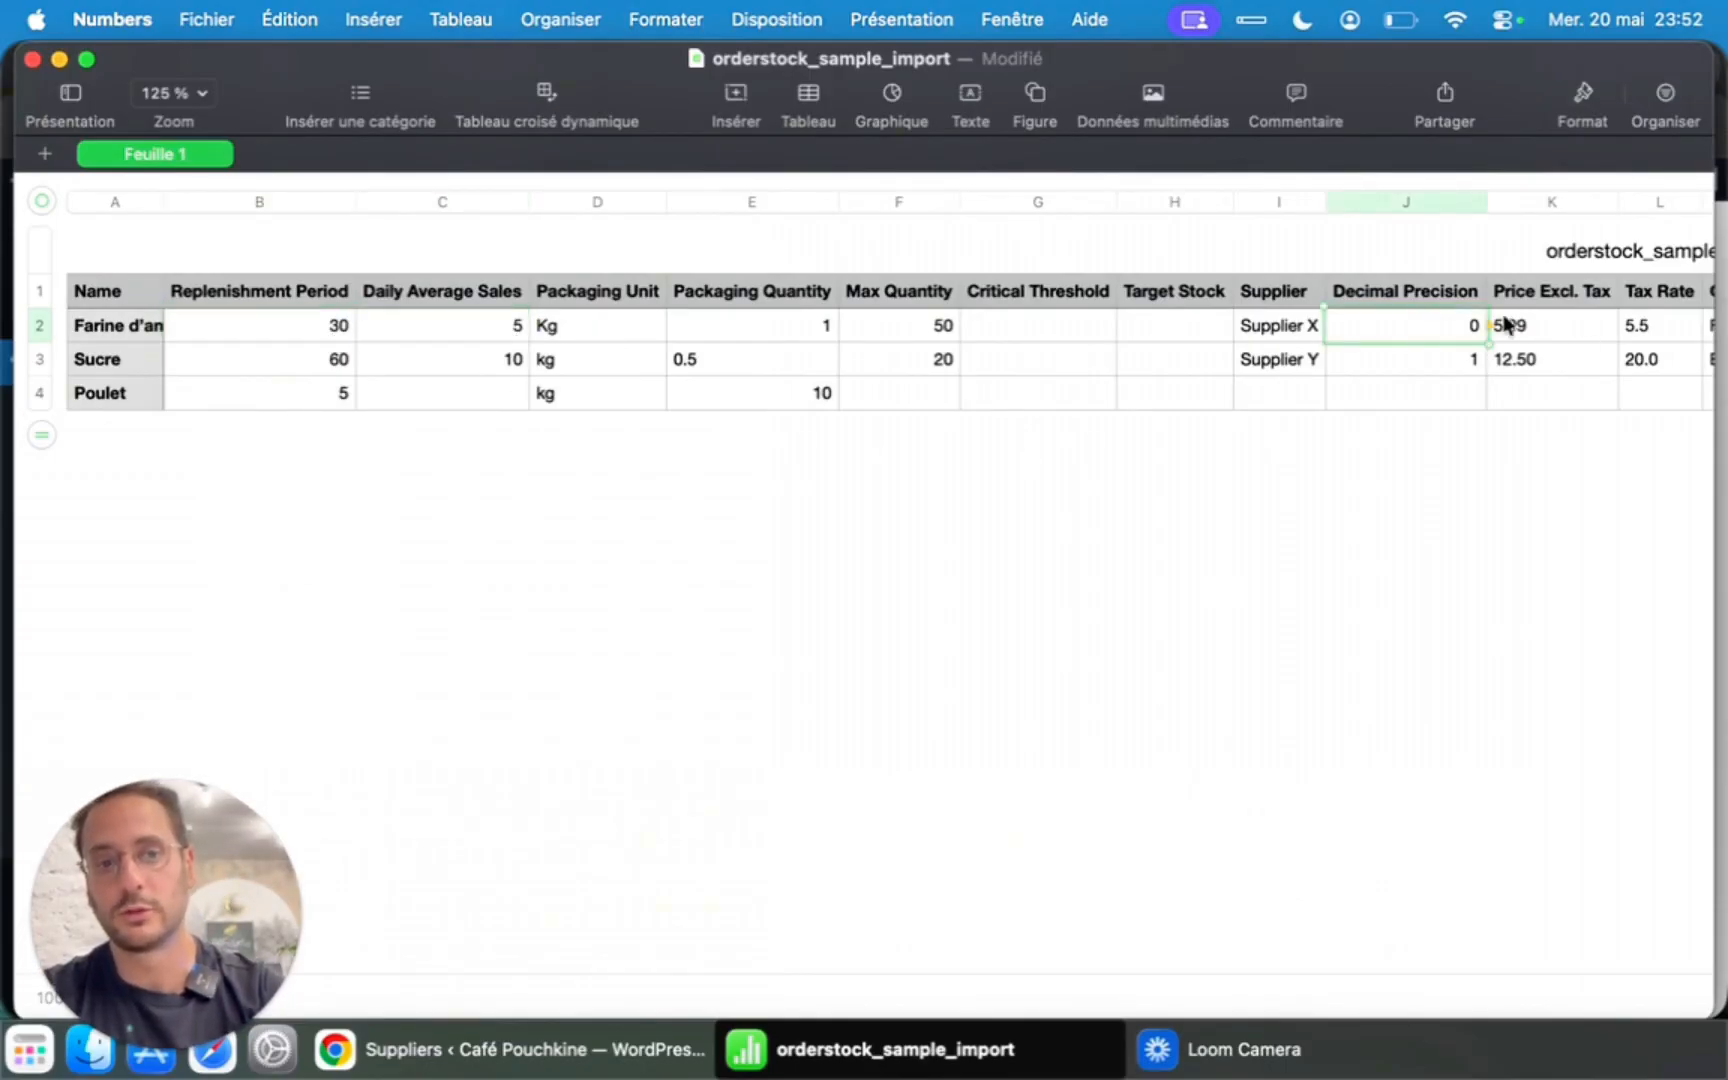
type("1")
key("Return")
left_click(1462, 328)
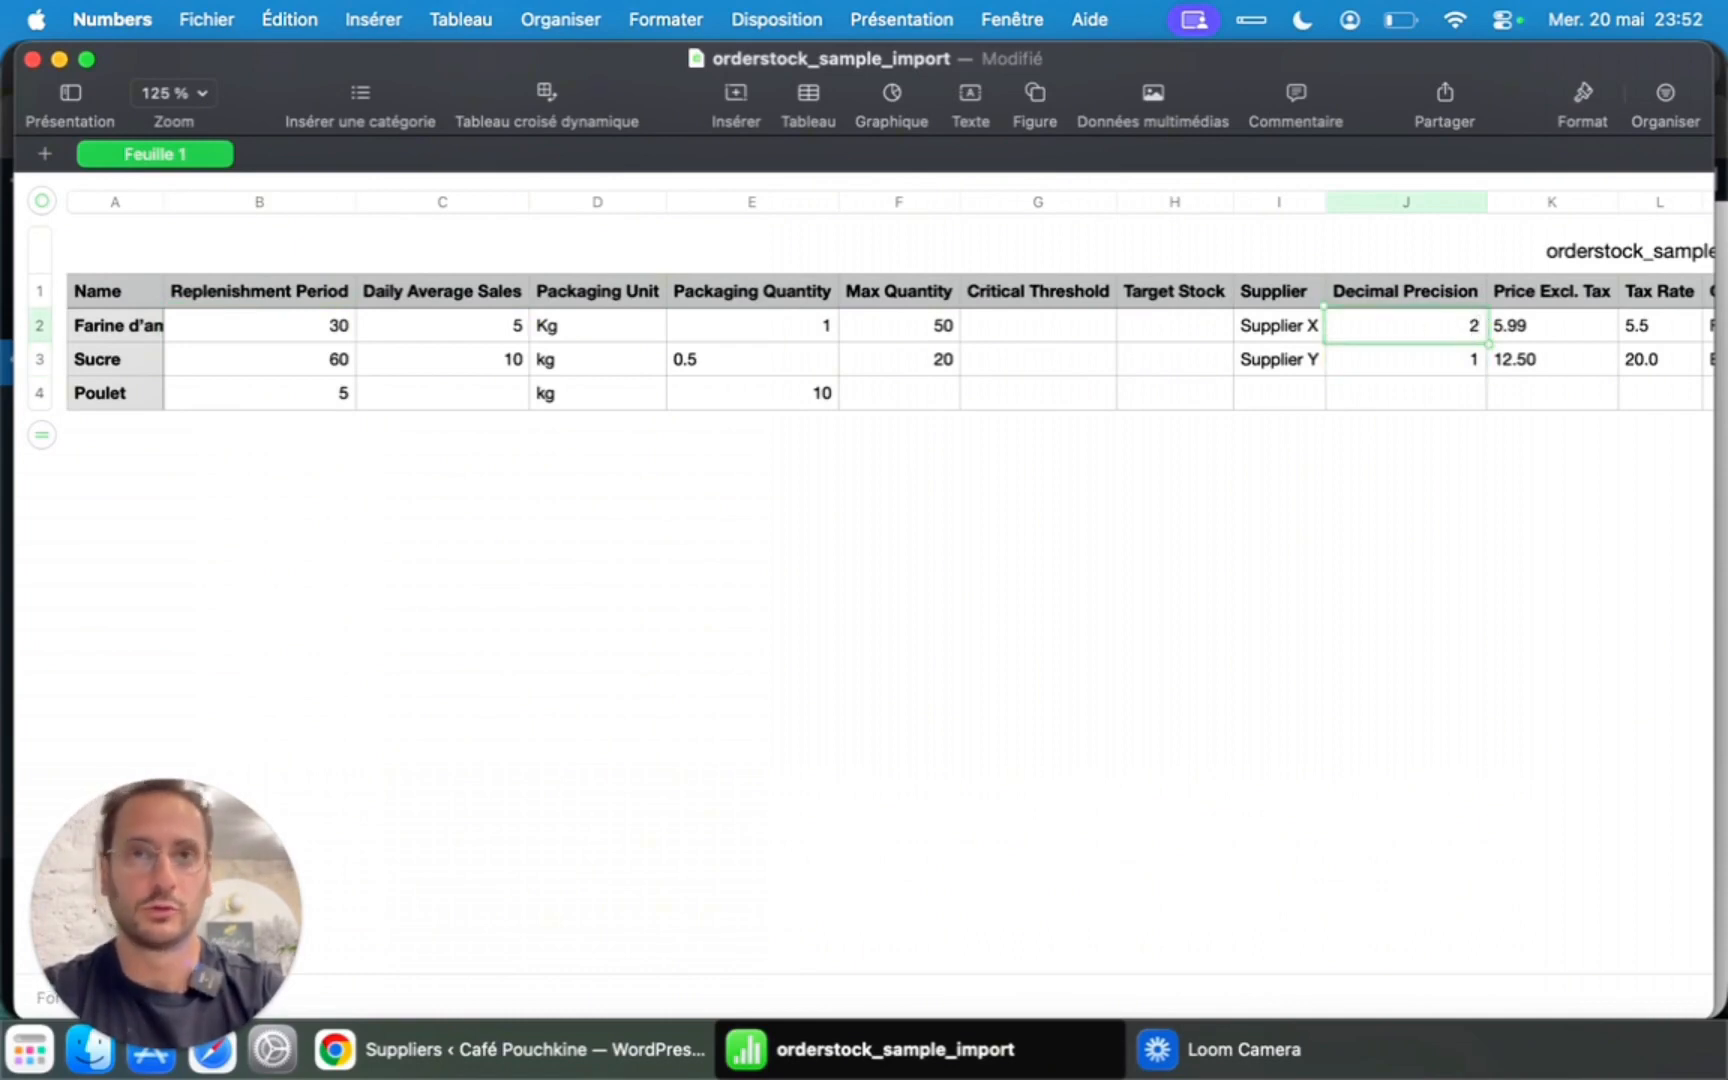
type("2")
key("Return")
Set the Decimal Precision of Farine d'amande and Sucre to 0 and go to the Price Excl. Tax column.
left_click(1465, 329)
left_click(1443, 337)
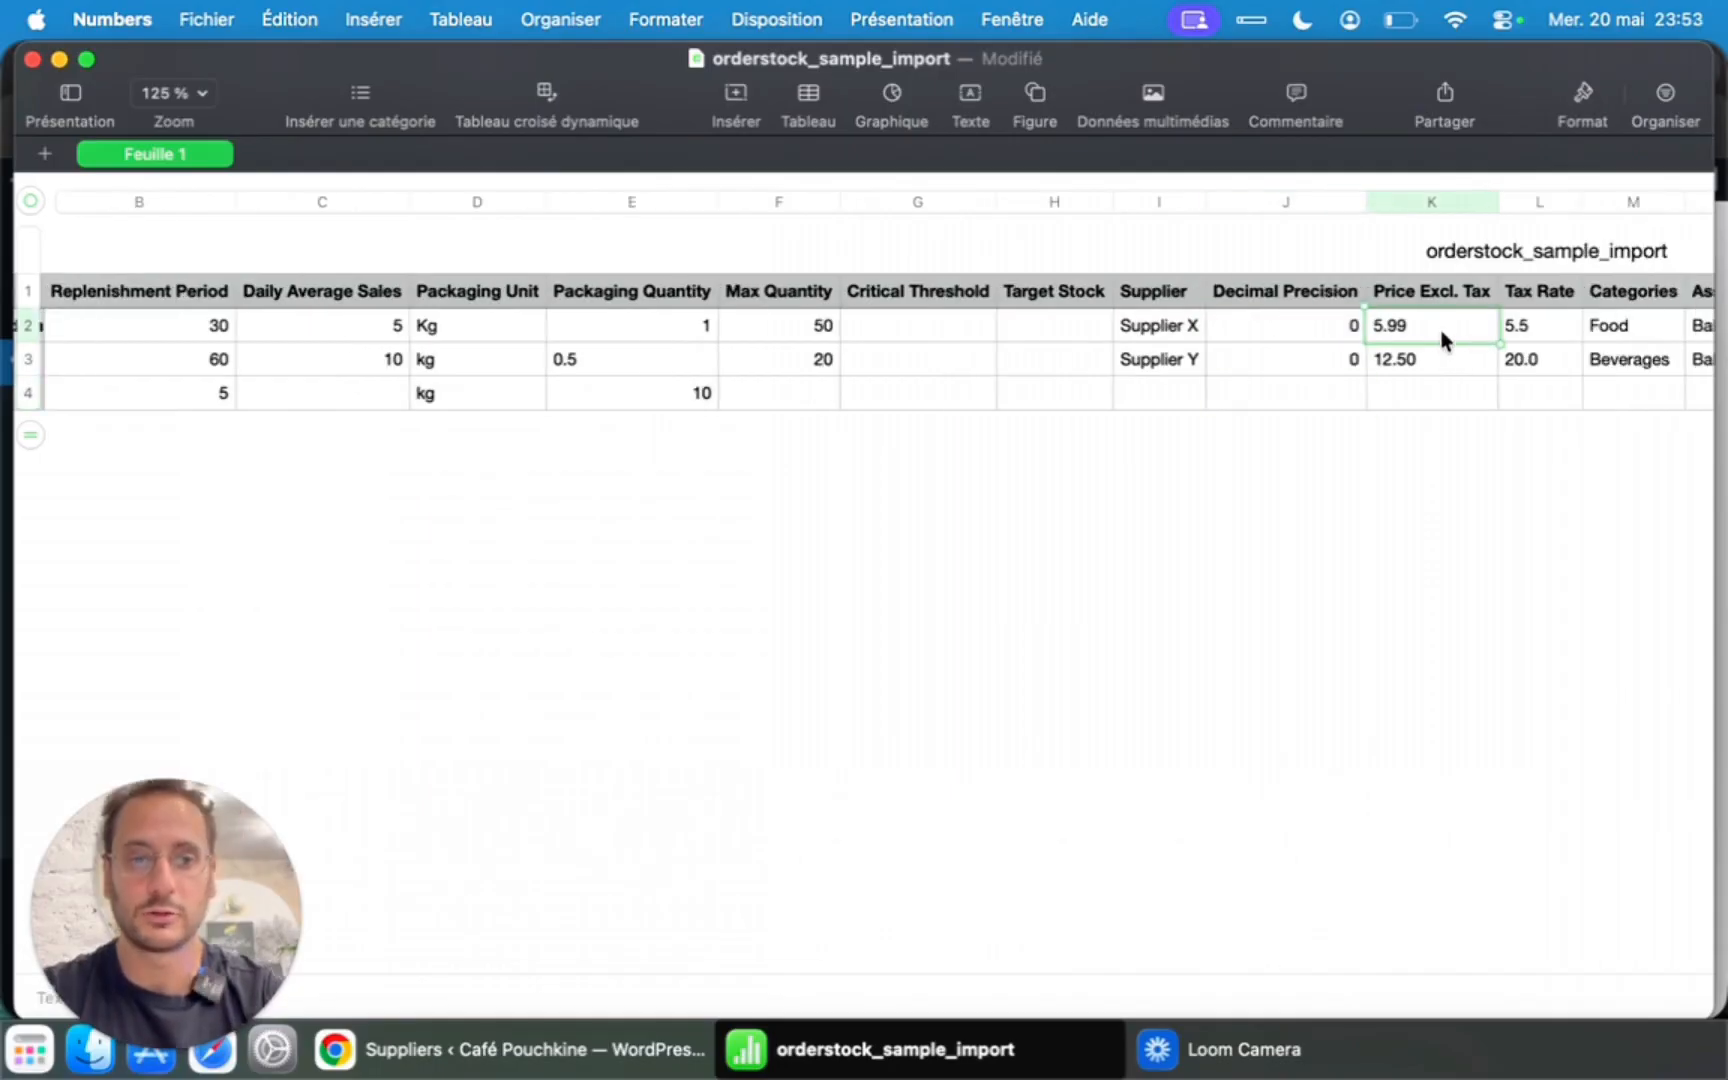
scroll(1443, 337, "right", 3)
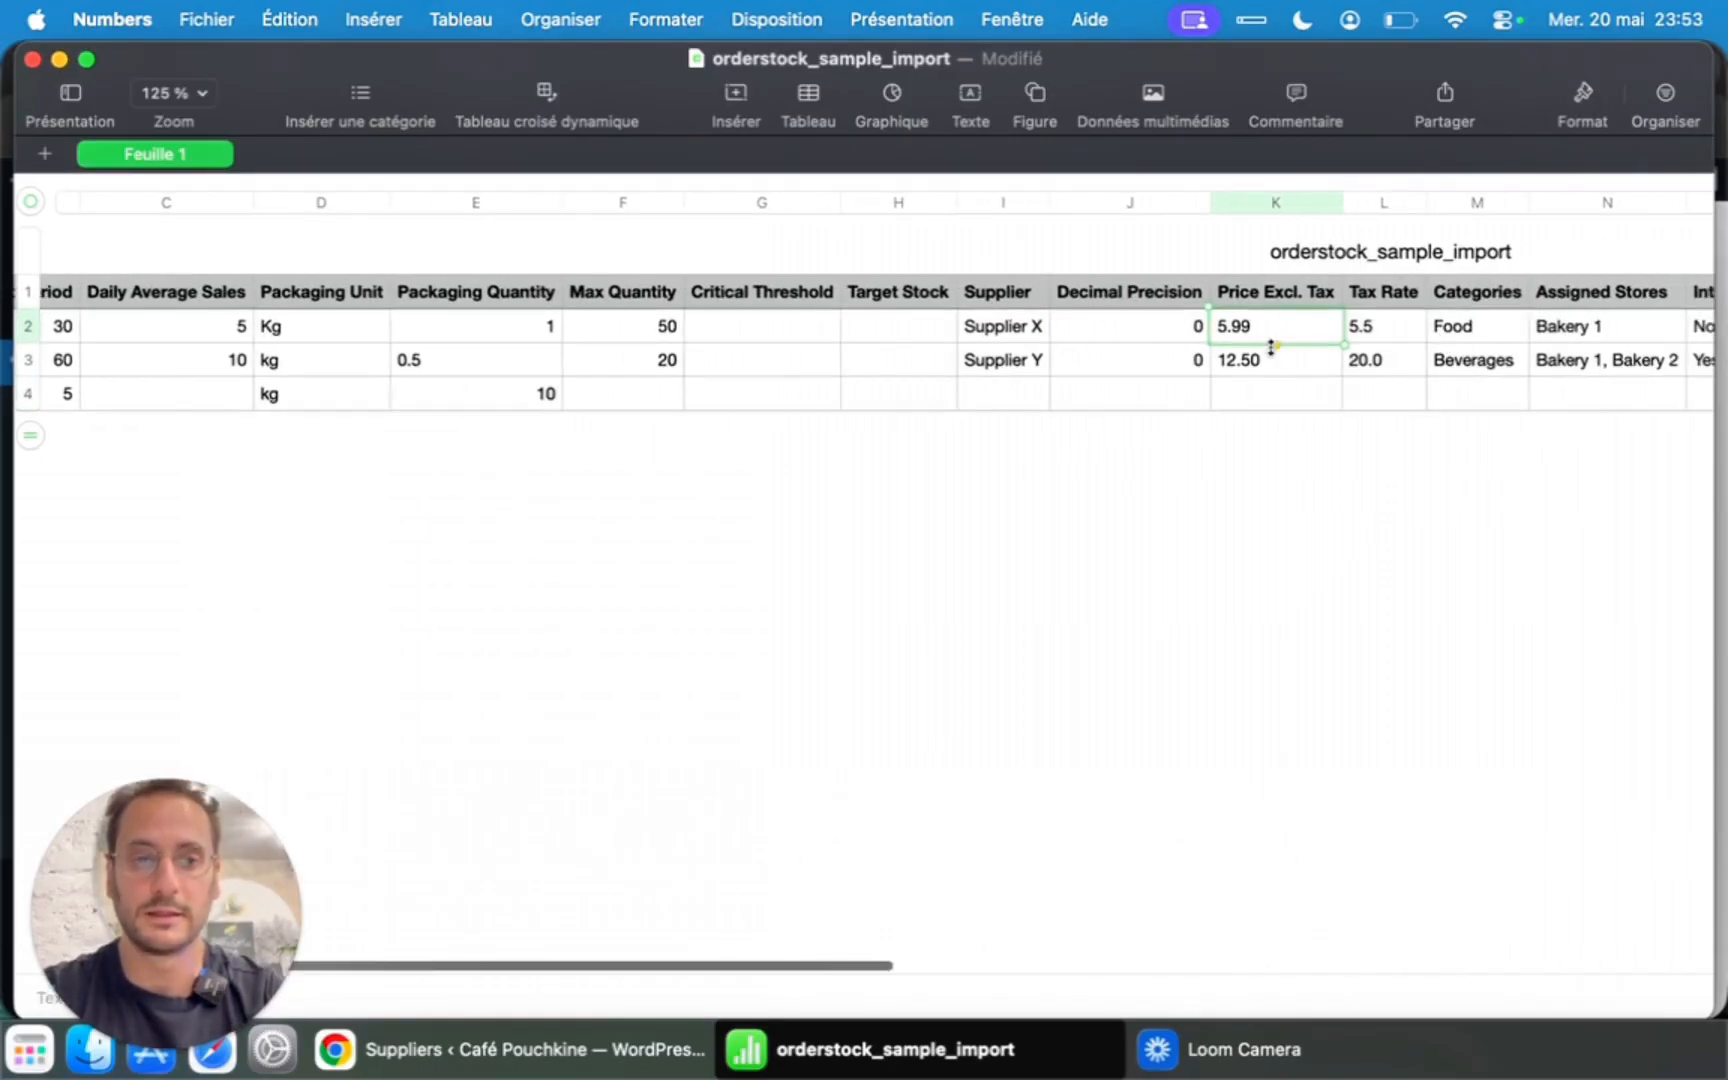
Examine the Price Excl. Tax and Tax Rate cells of both products and compare the rates with the OrderStock Settings in Chrome.
left_click(995, 323)
scroll(1060, 330, "right", 3)
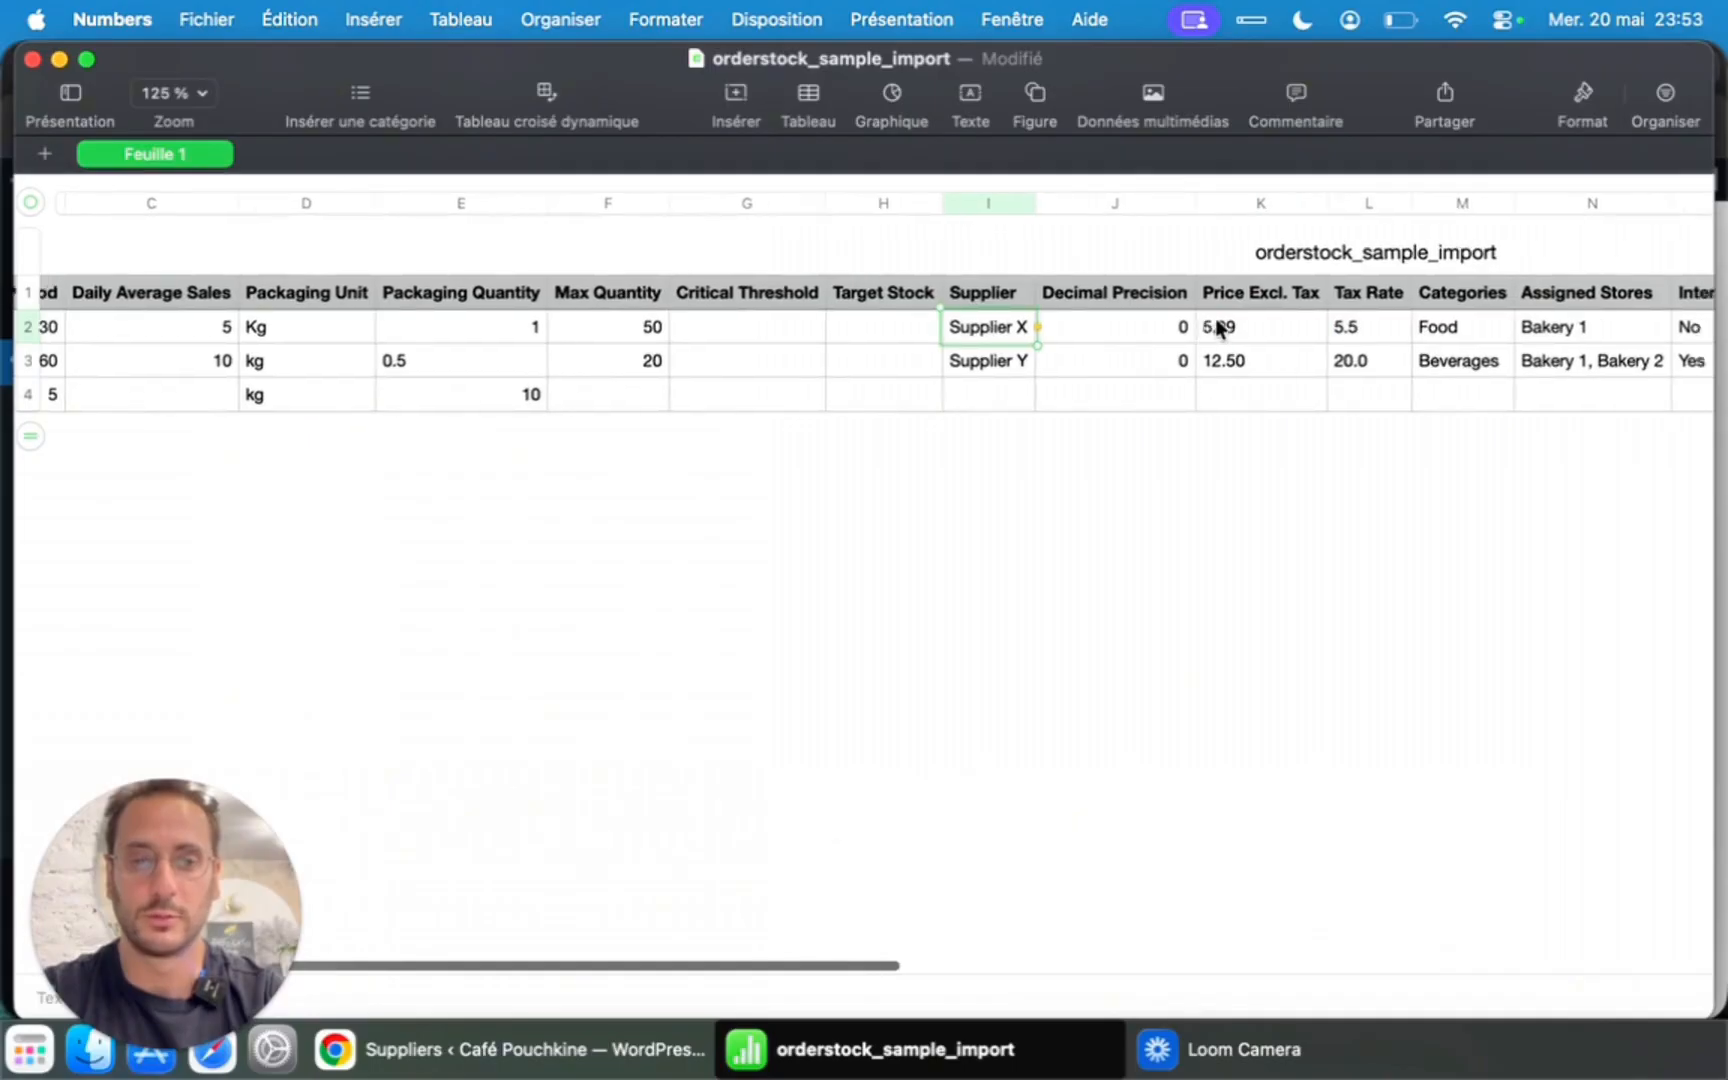
left_click(1099, 329)
left_click(1104, 360)
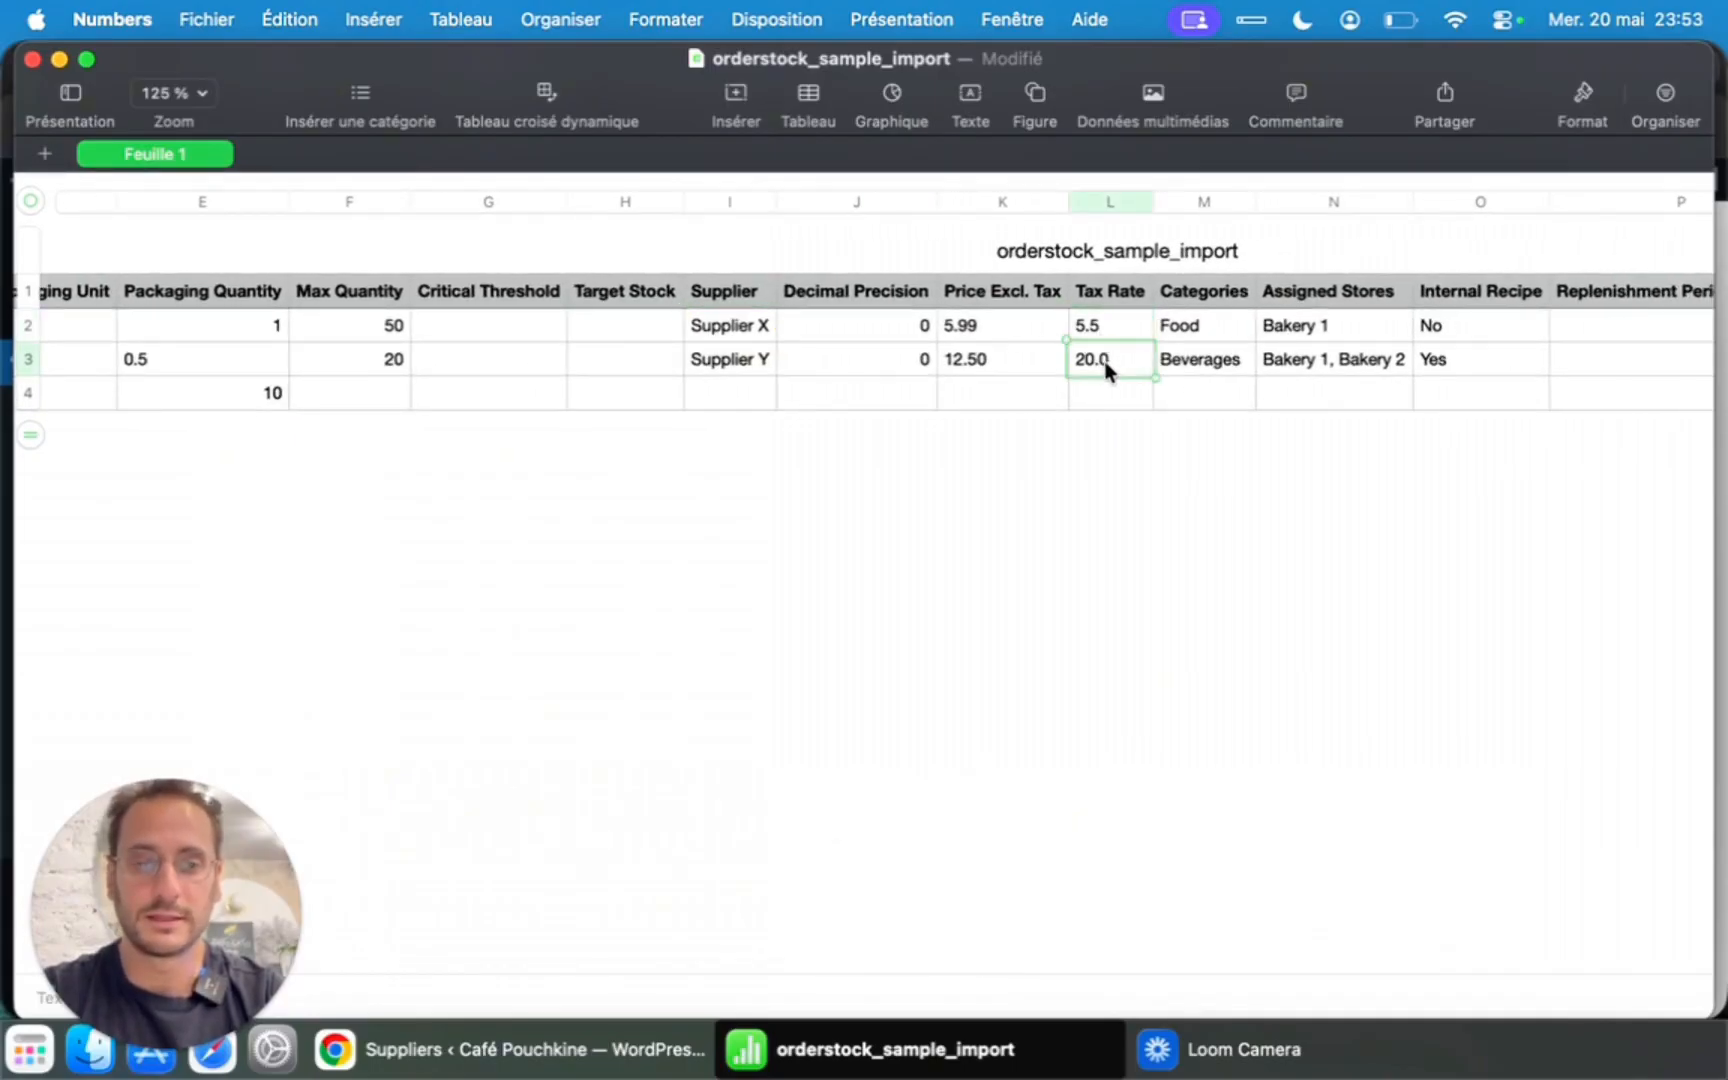
left_click(510, 1049)
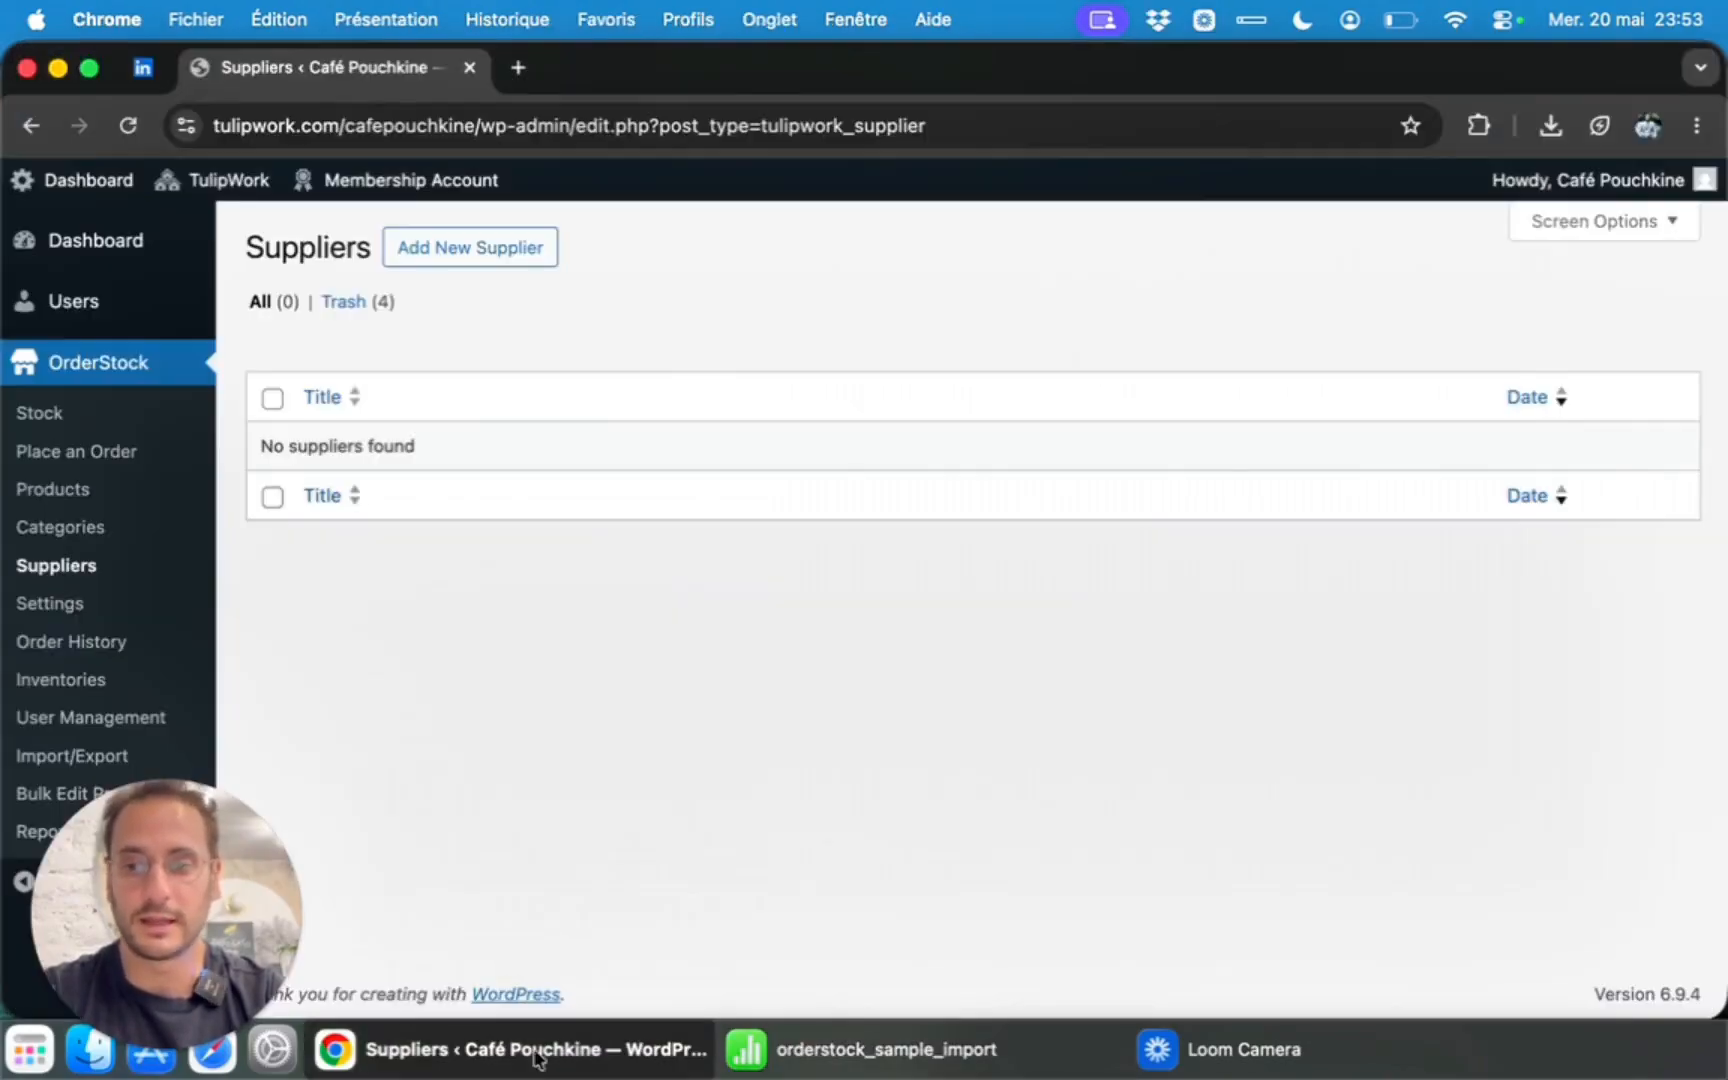
left_click(63, 612)
scroll(667, 449, "down", 10)
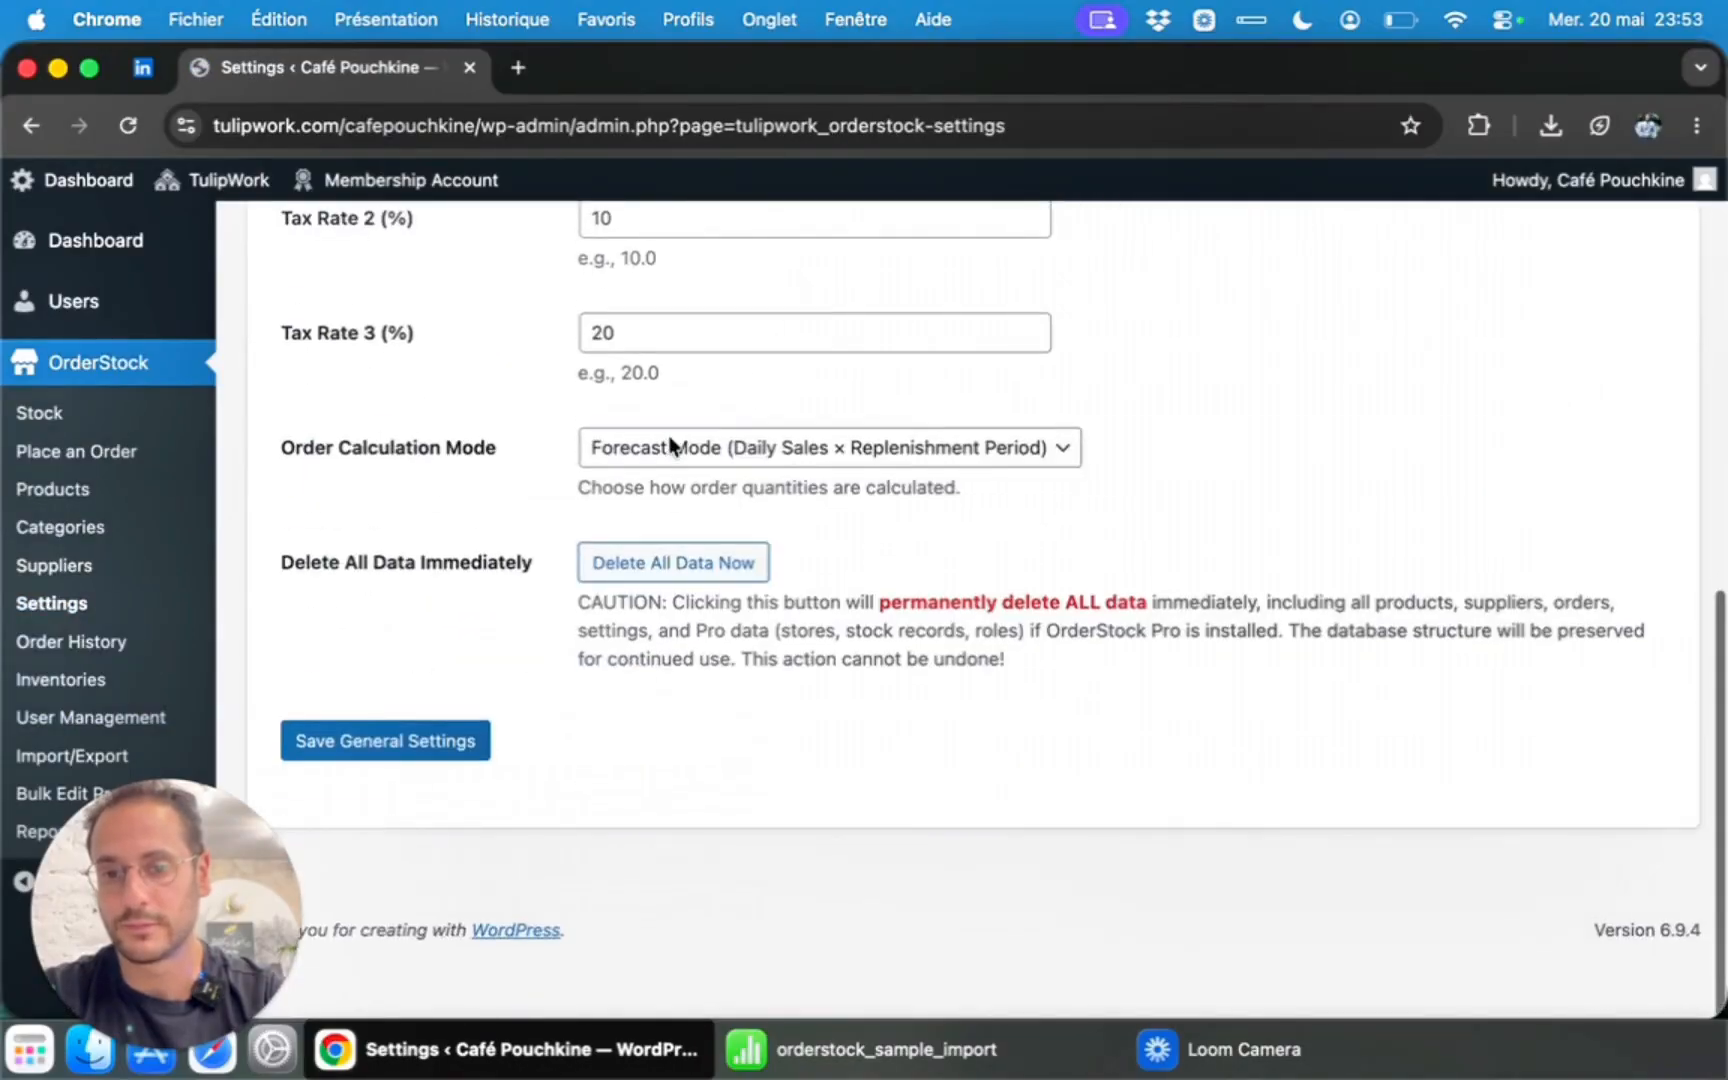
scroll(640, 396, "up", 2)
Return to Numbers, examine the Categories cells Food and Beverages, and compare them with the OrderStock Product Categories in Chrome.
left_click(886, 1049)
scroll(1097, 314, "right", 2)
left_click(1028, 333)
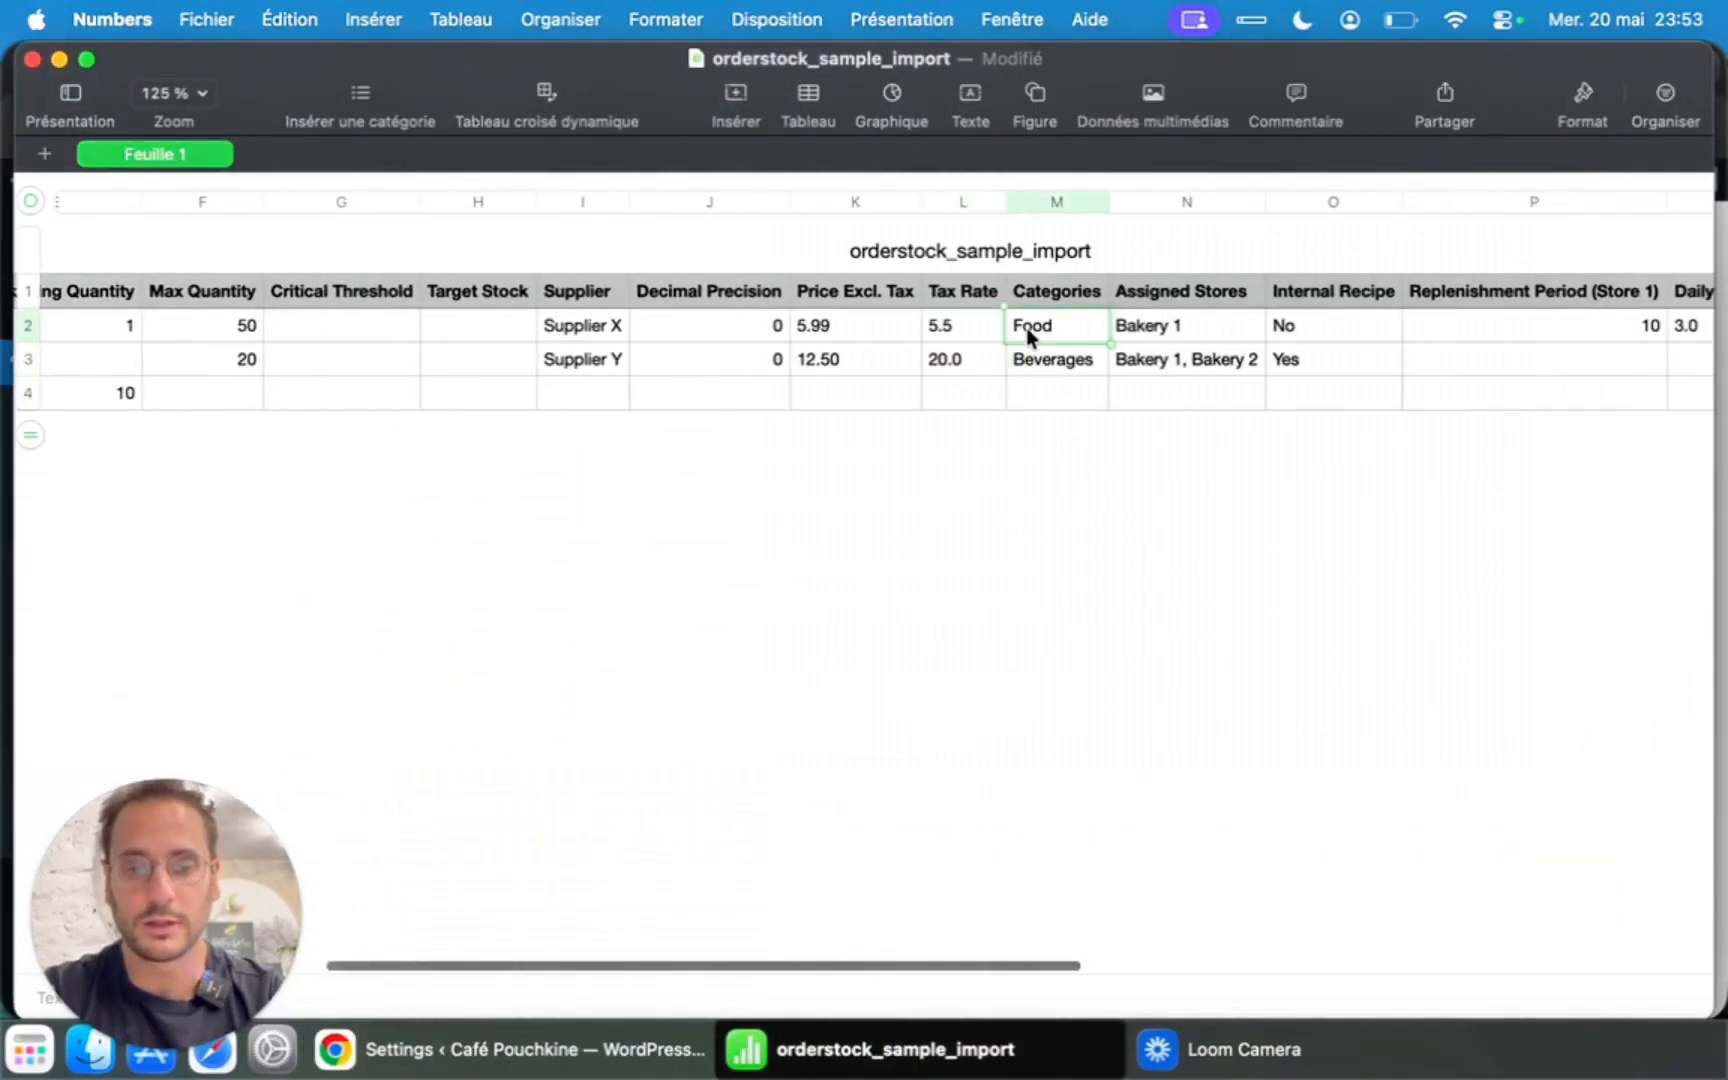
left_click(1044, 371)
left_click(510, 1049)
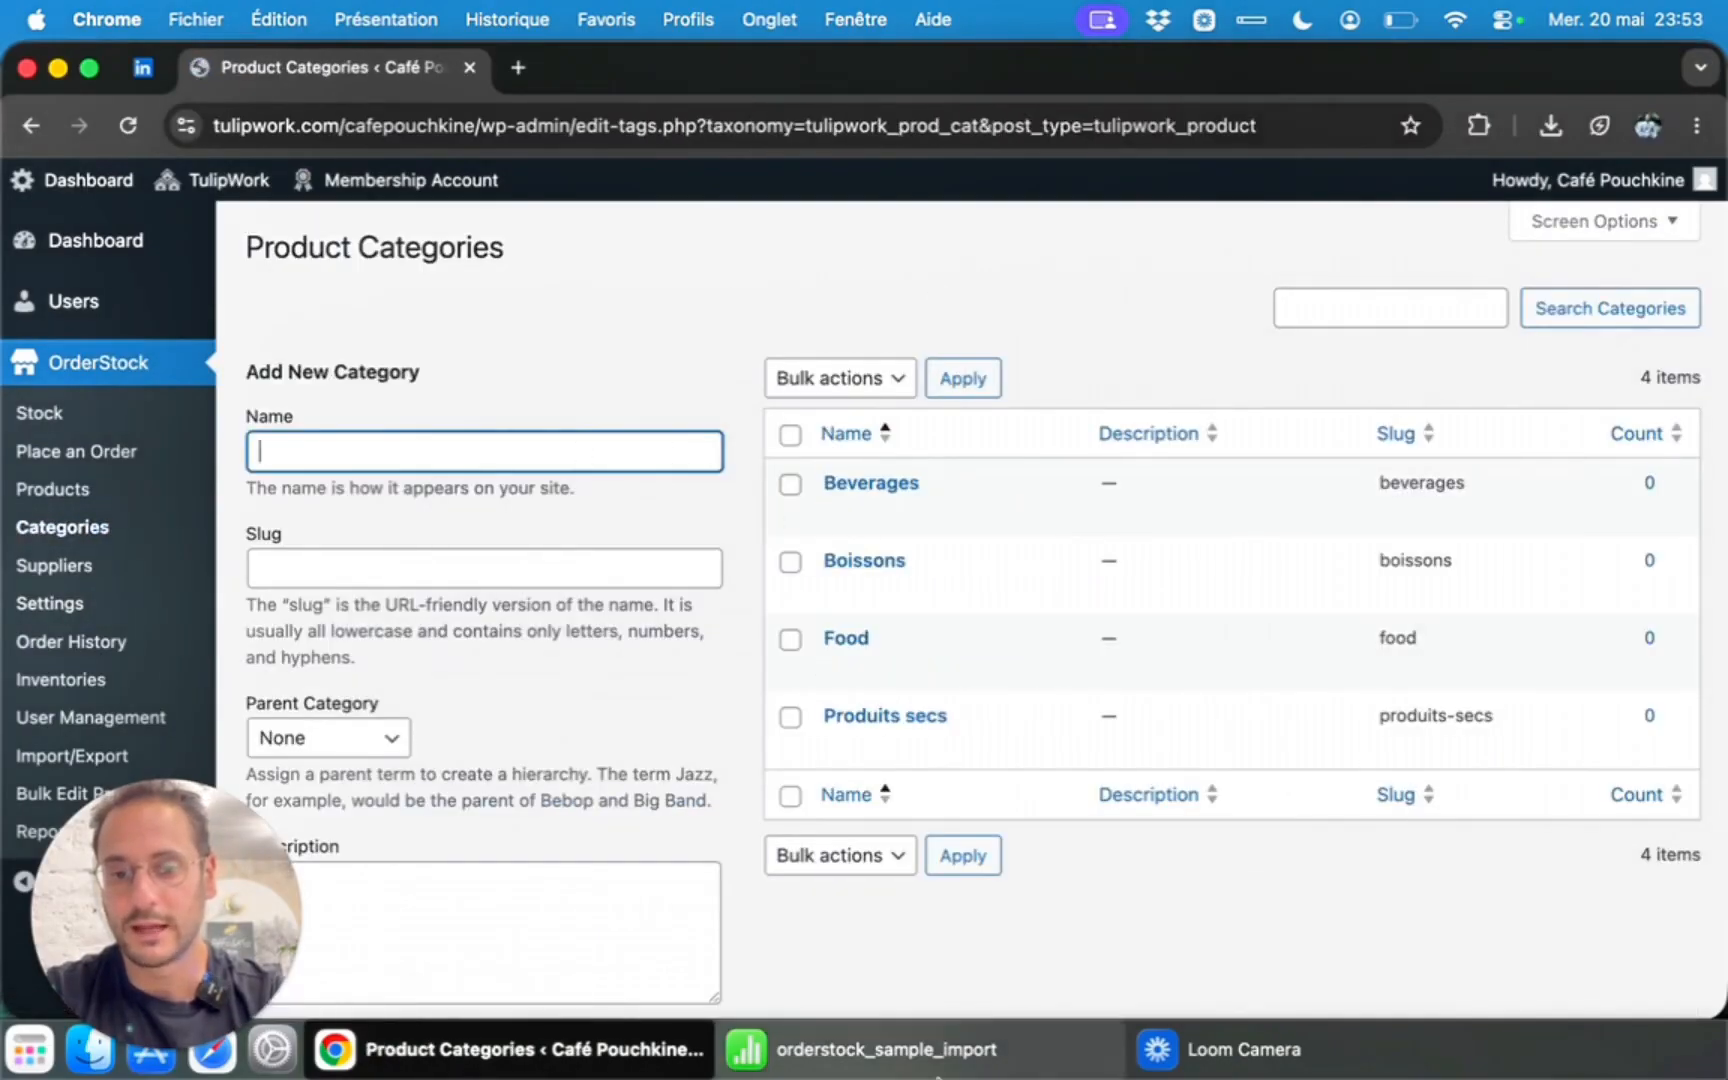
Return to Numbers and review the Assigned Stores, Internal Recipe and Store 1 columns through Maximum Quantity (Store 1).
left_click(880, 1049)
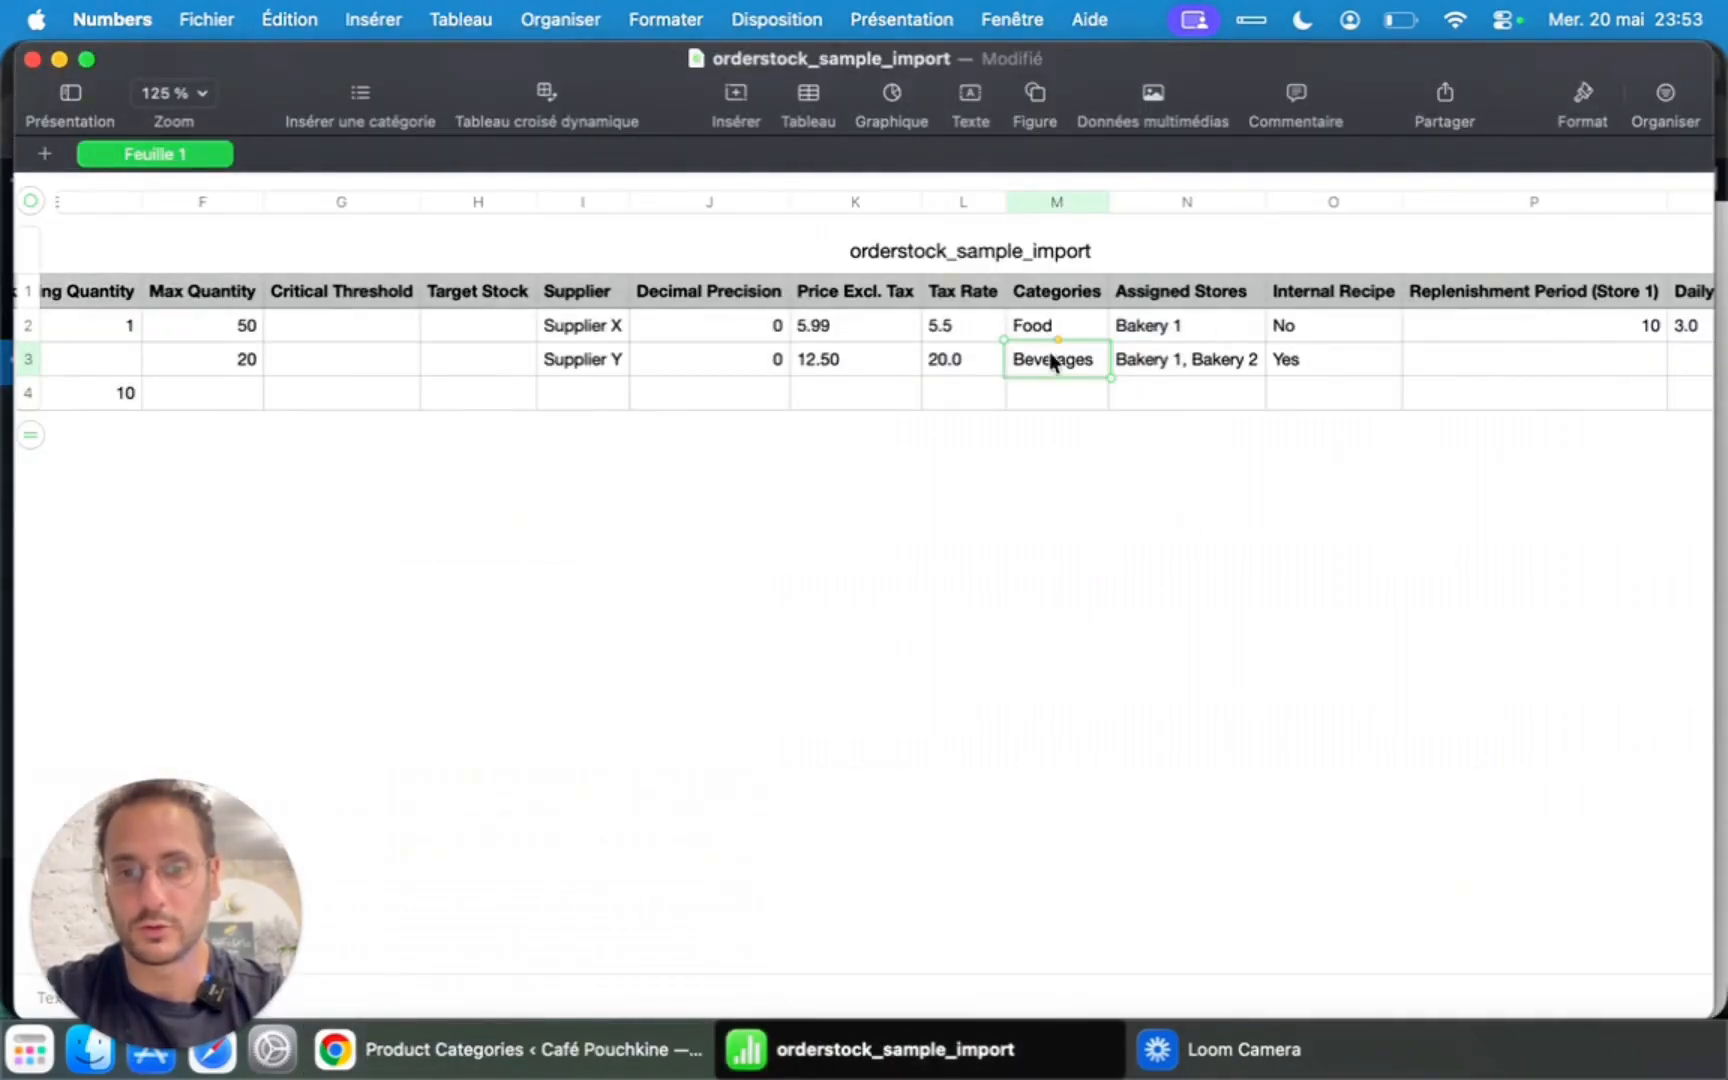
left_click(1175, 339)
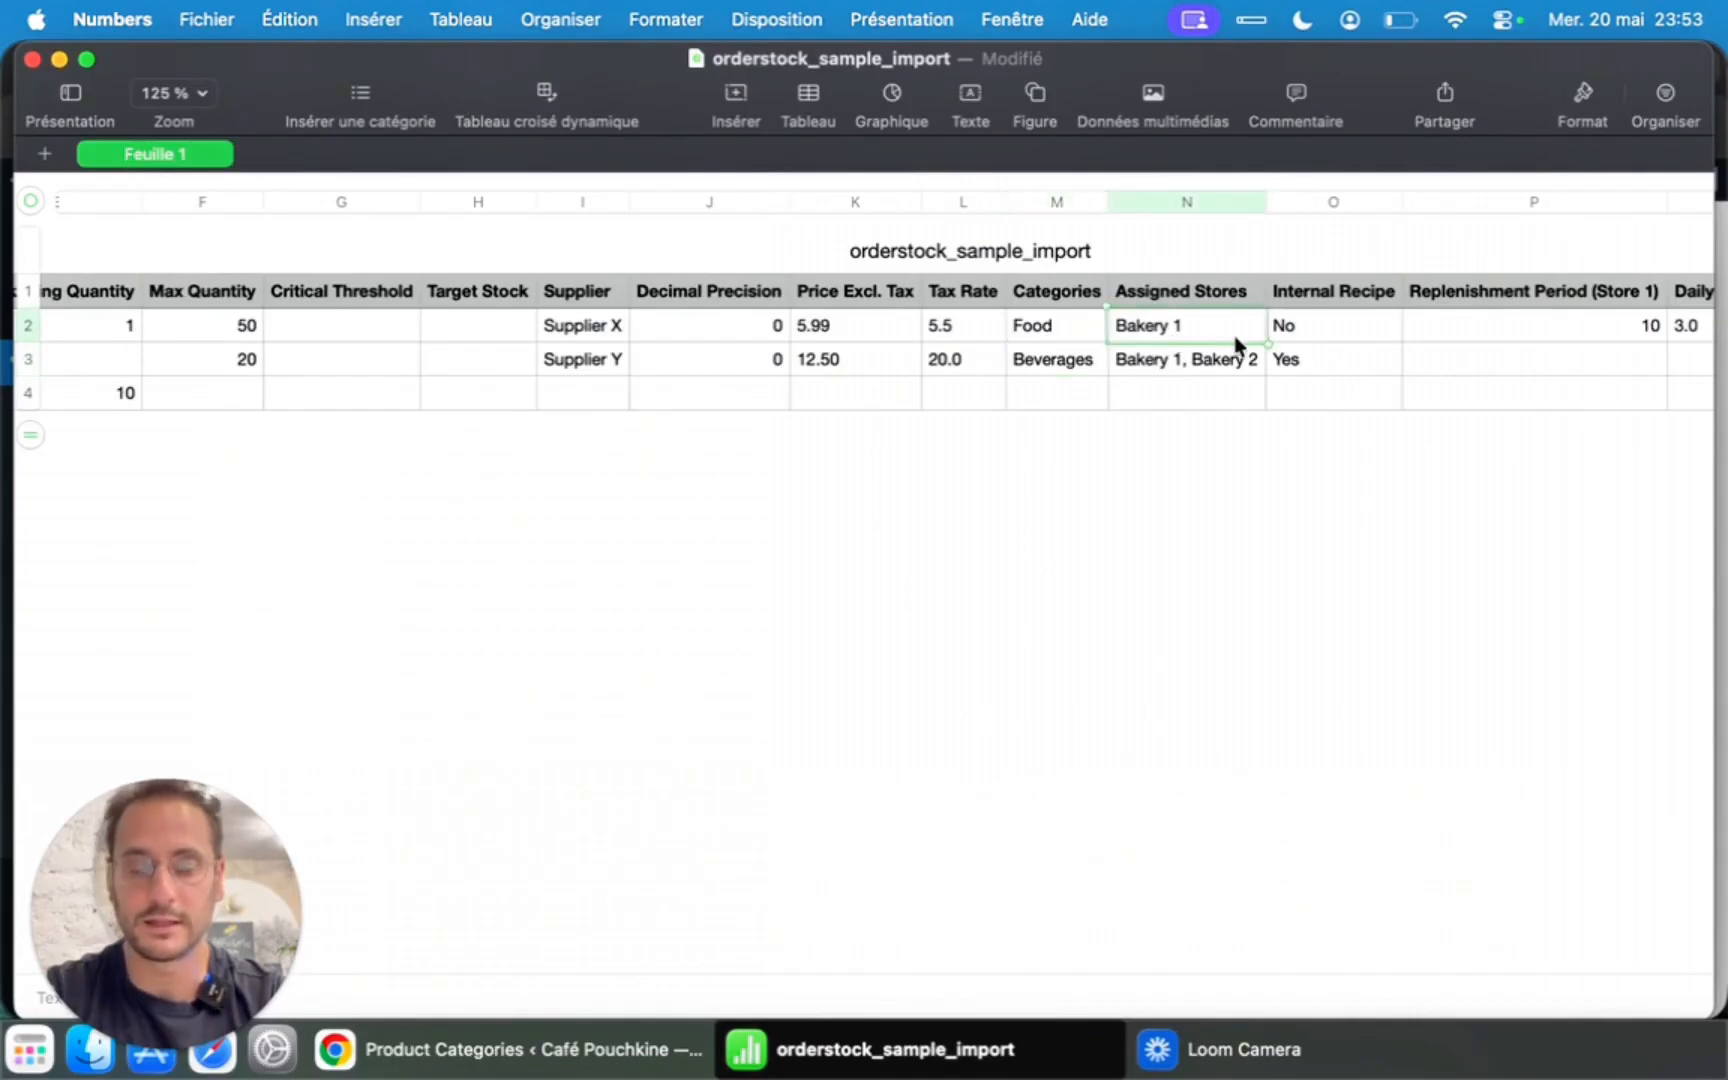
scroll(1199, 316, "right", 5)
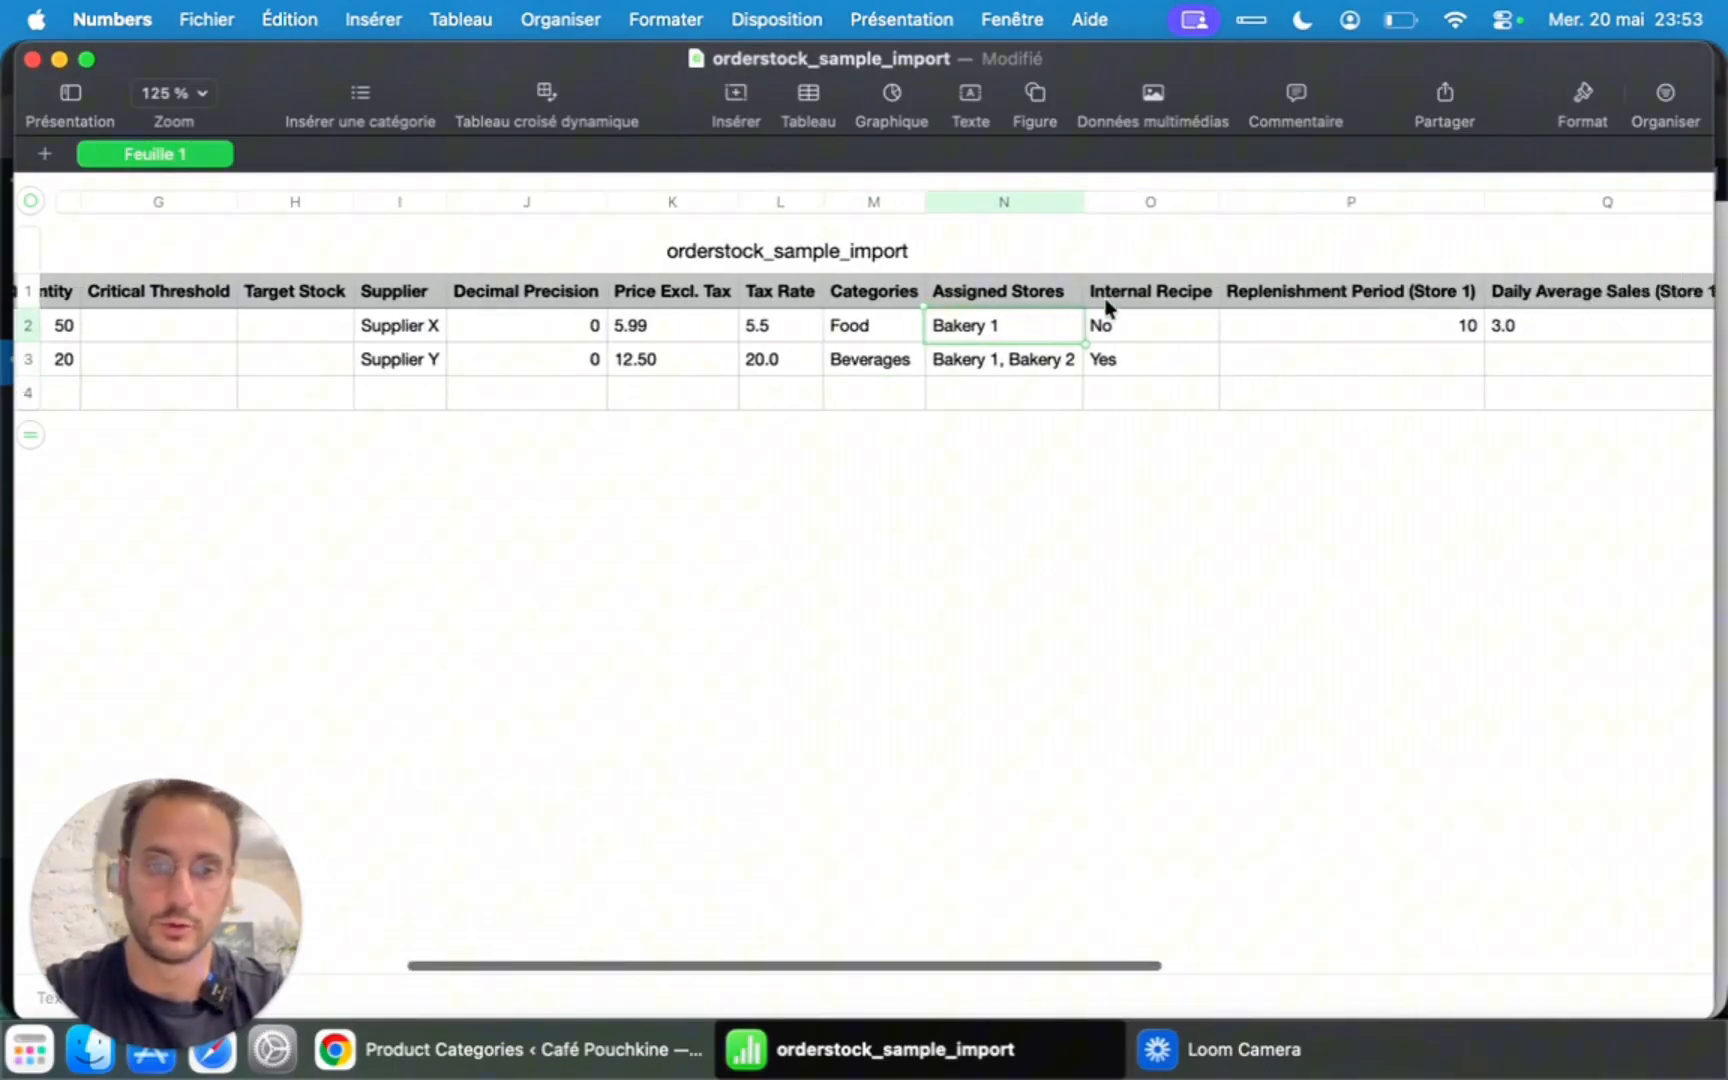
left_click(997, 288)
scroll(1124, 300, "right", 4)
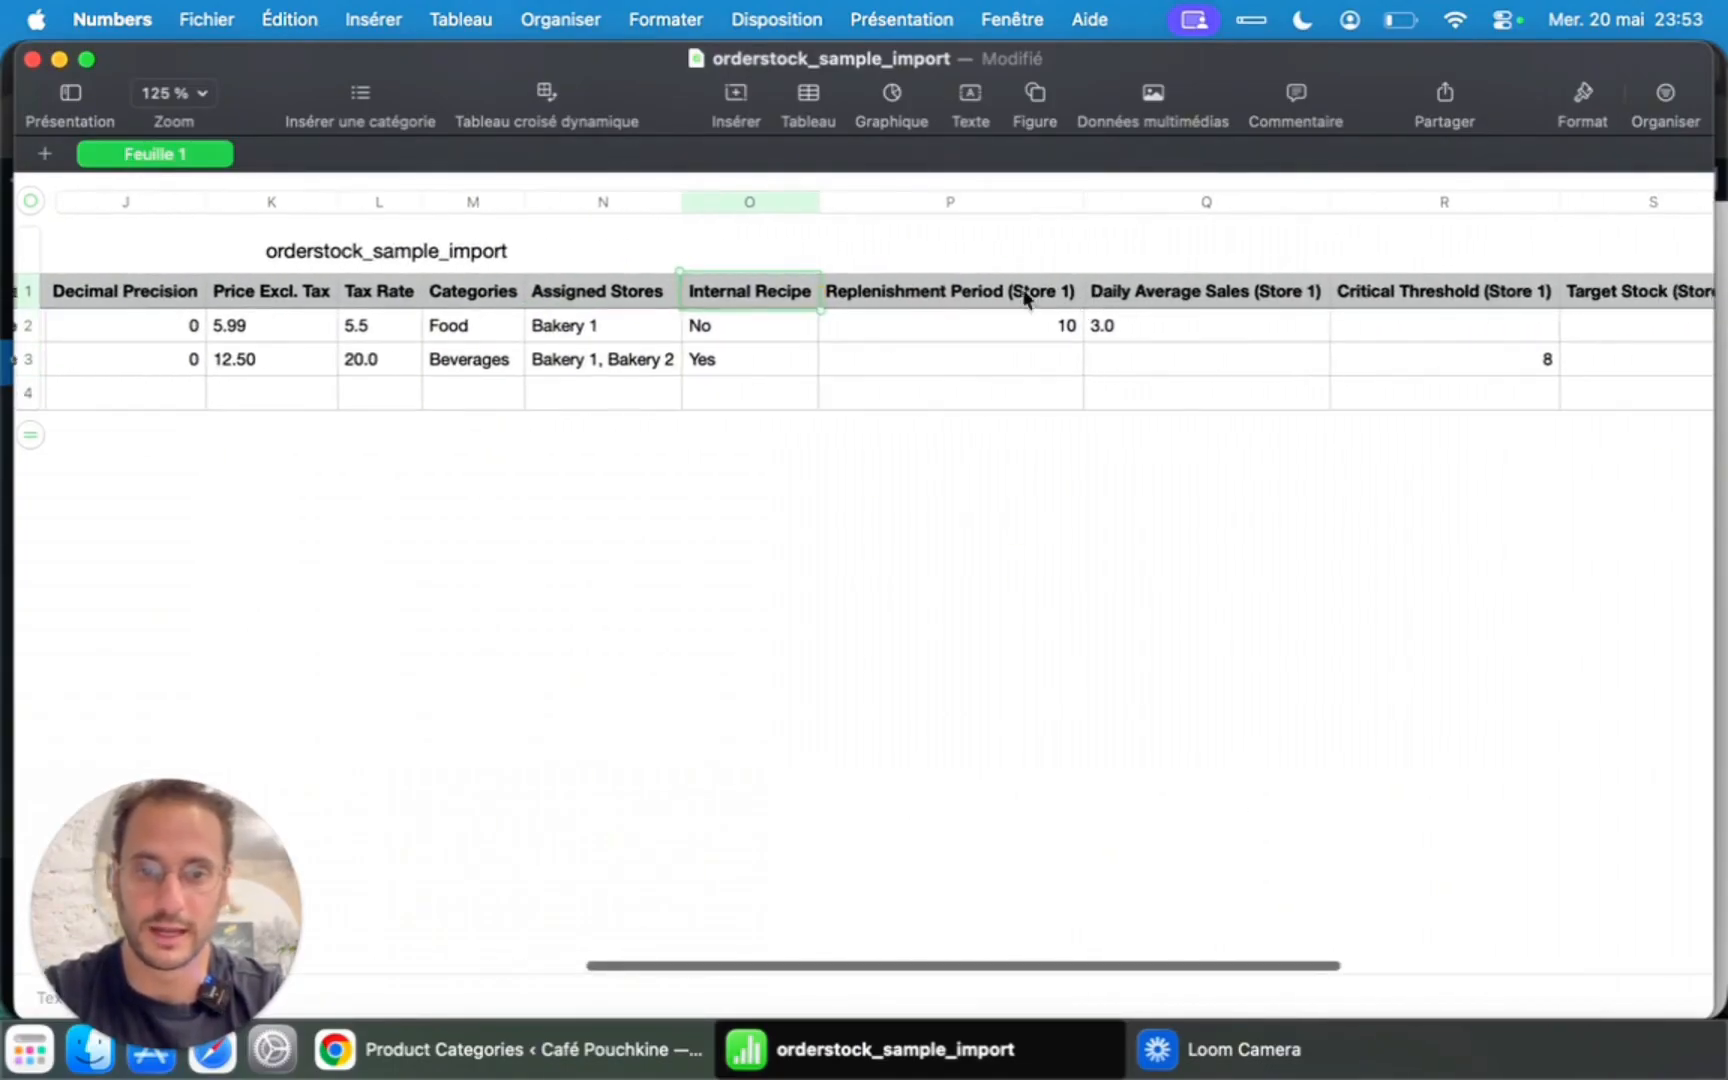
left_click(970, 298)
scroll(1199, 316, "right", 5)
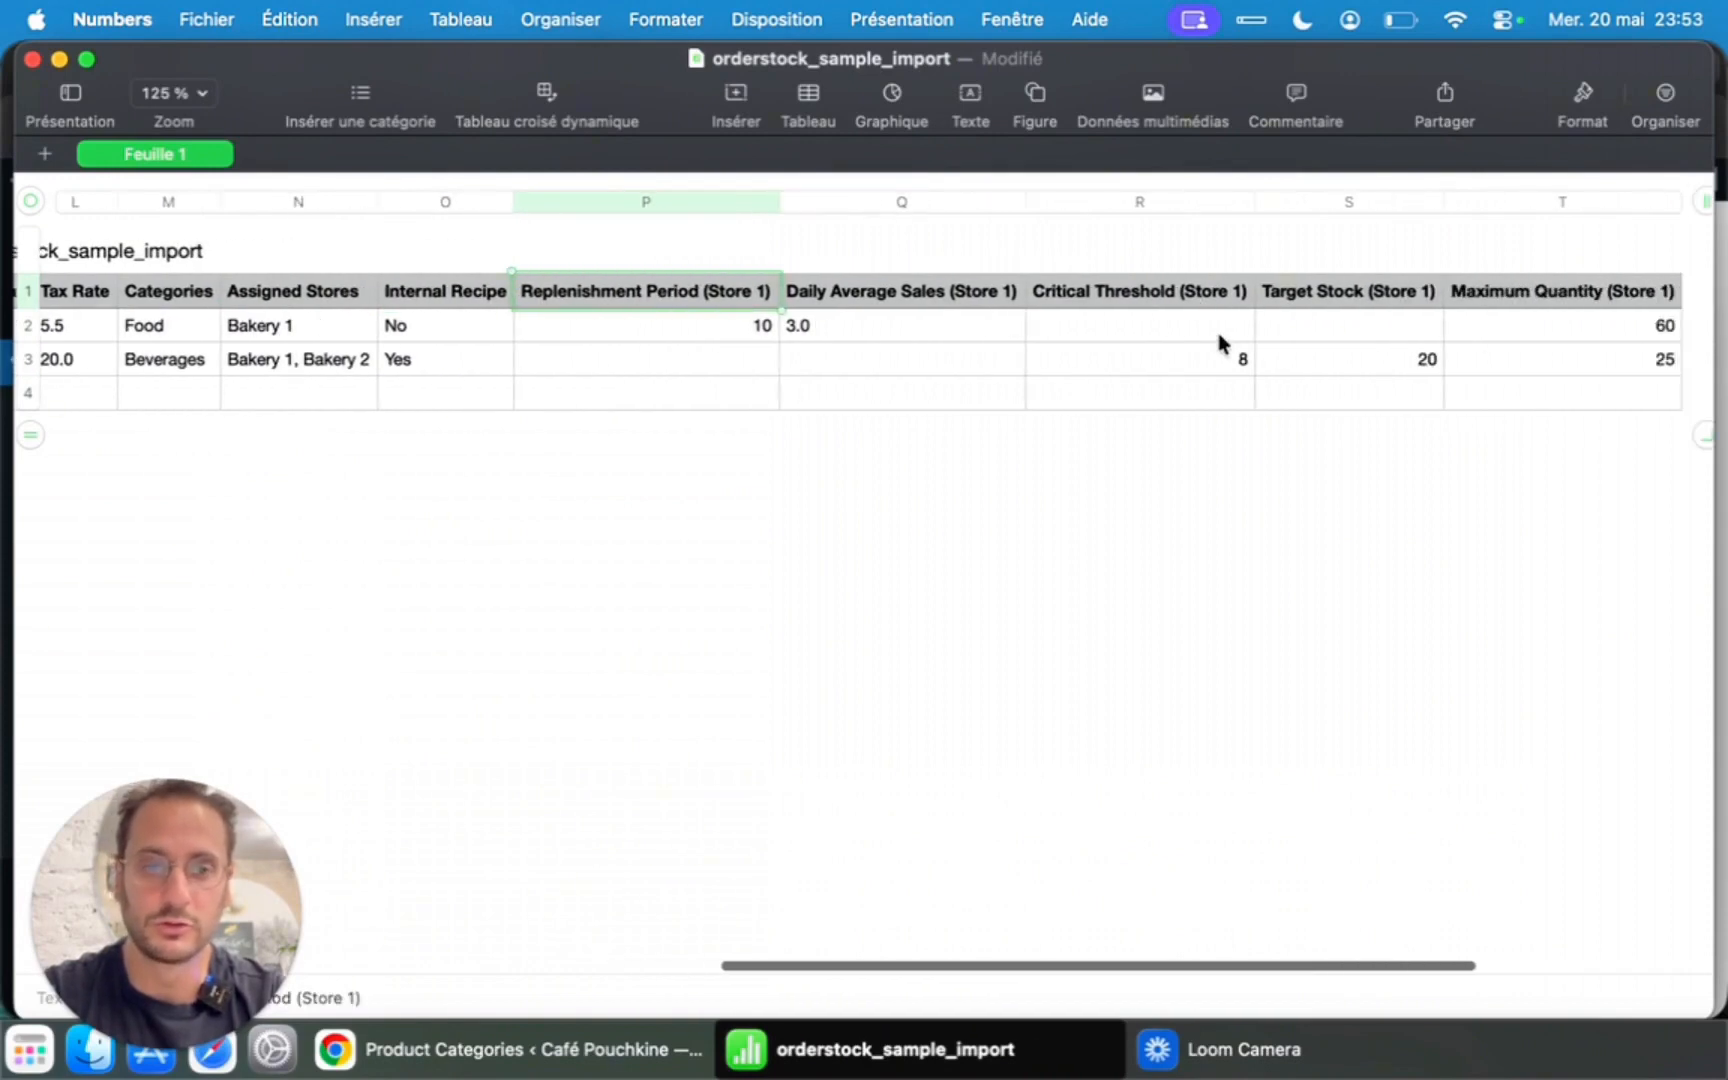
scroll(1218, 333, "right", 3)
left_click(1388, 303)
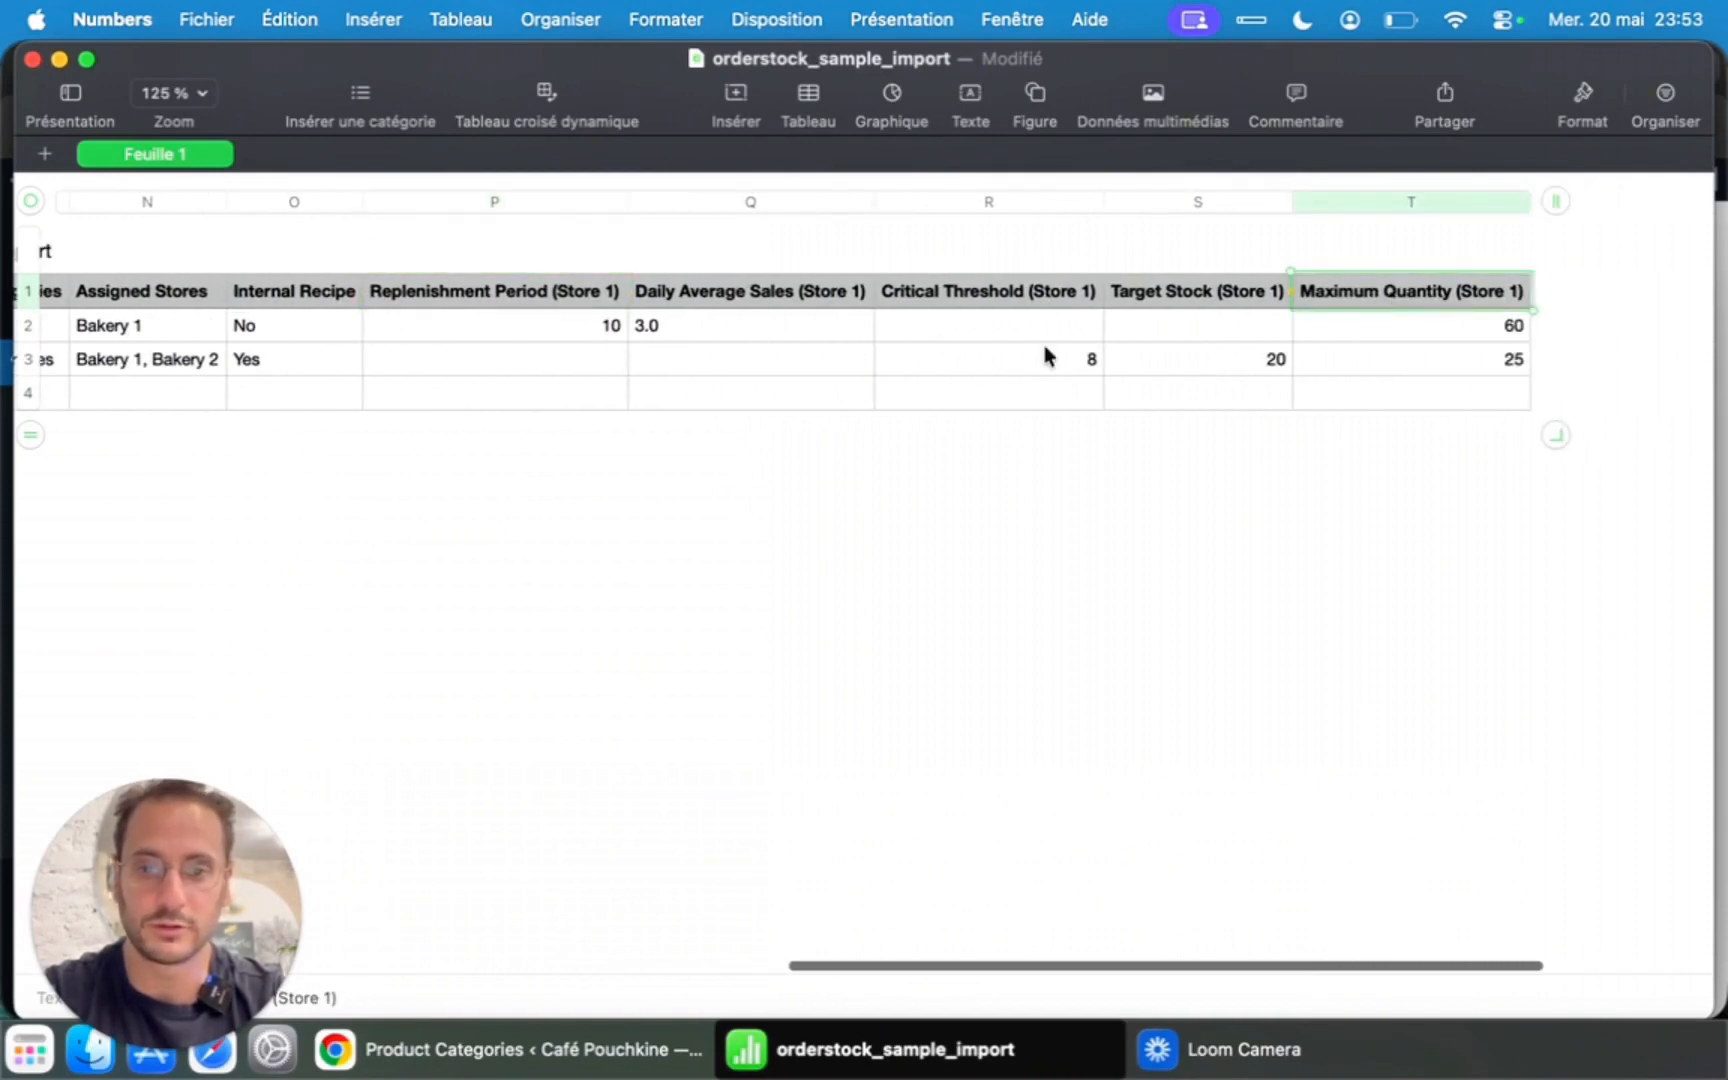
Add an empty column after Maximum Quantity (Store 1) and highlight the text of that header.
left_click(1553, 212)
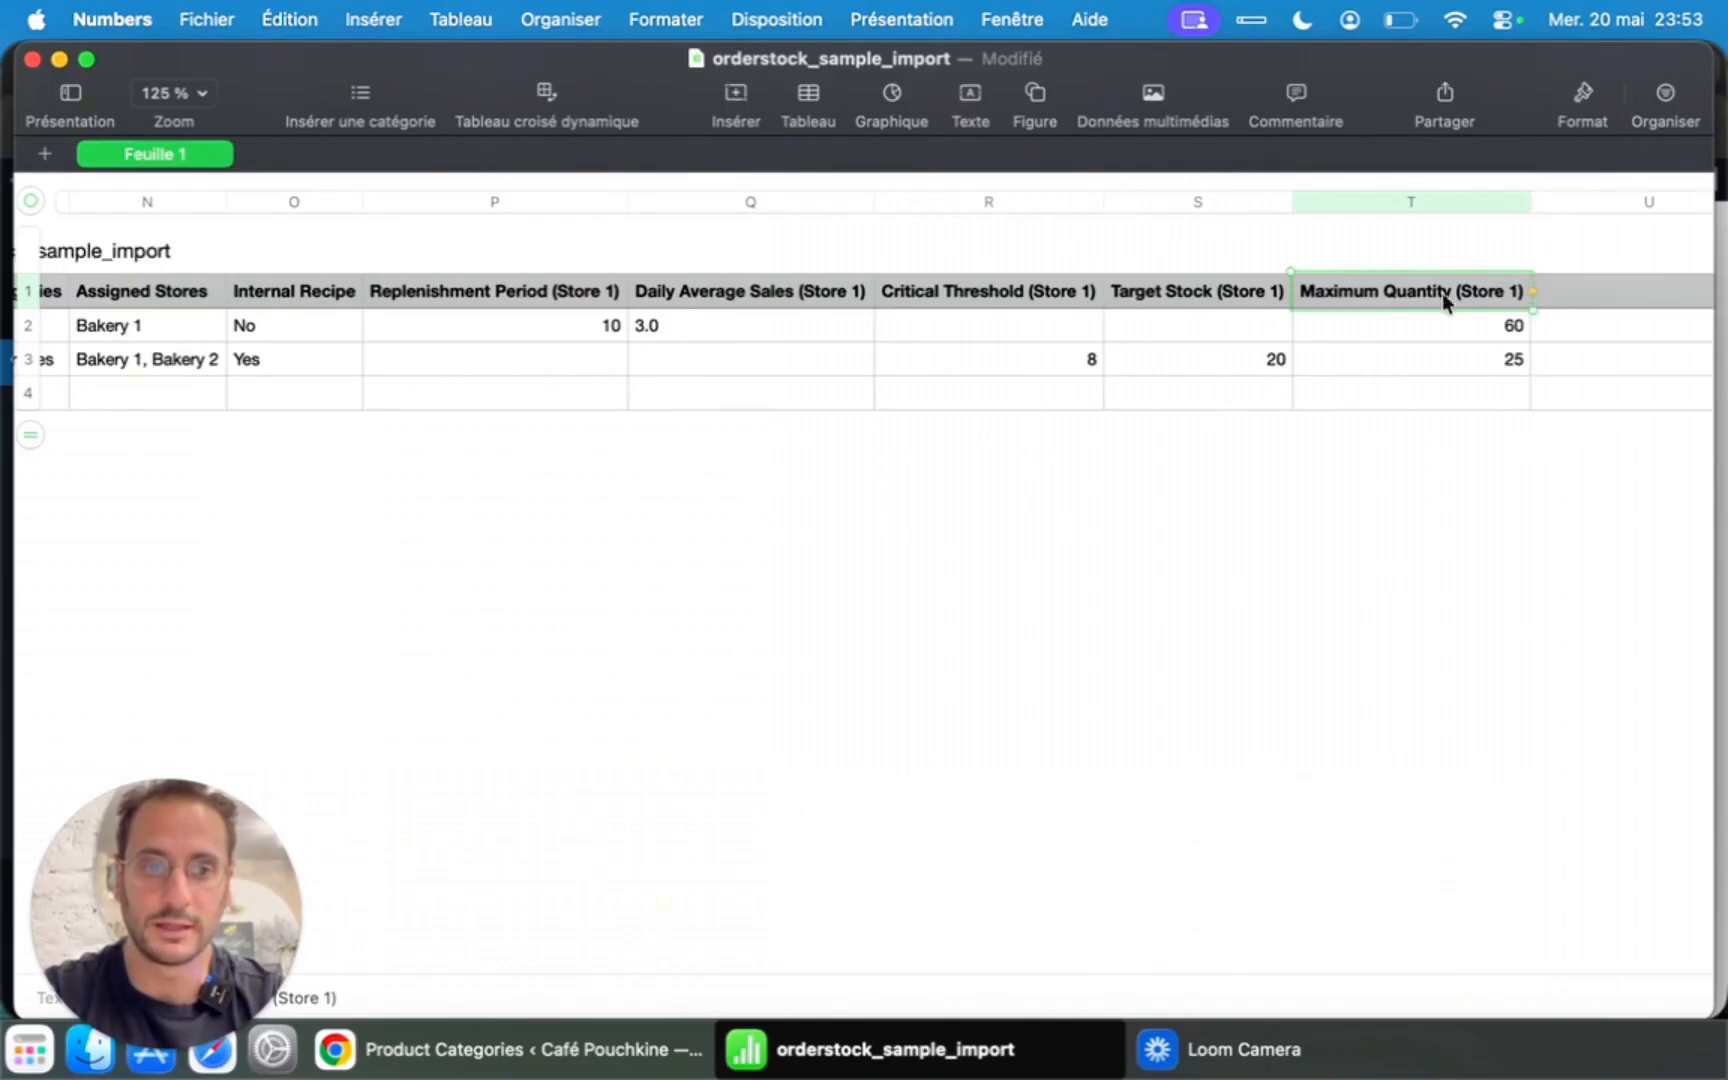
left_click(1350, 288)
double_click(1377, 291)
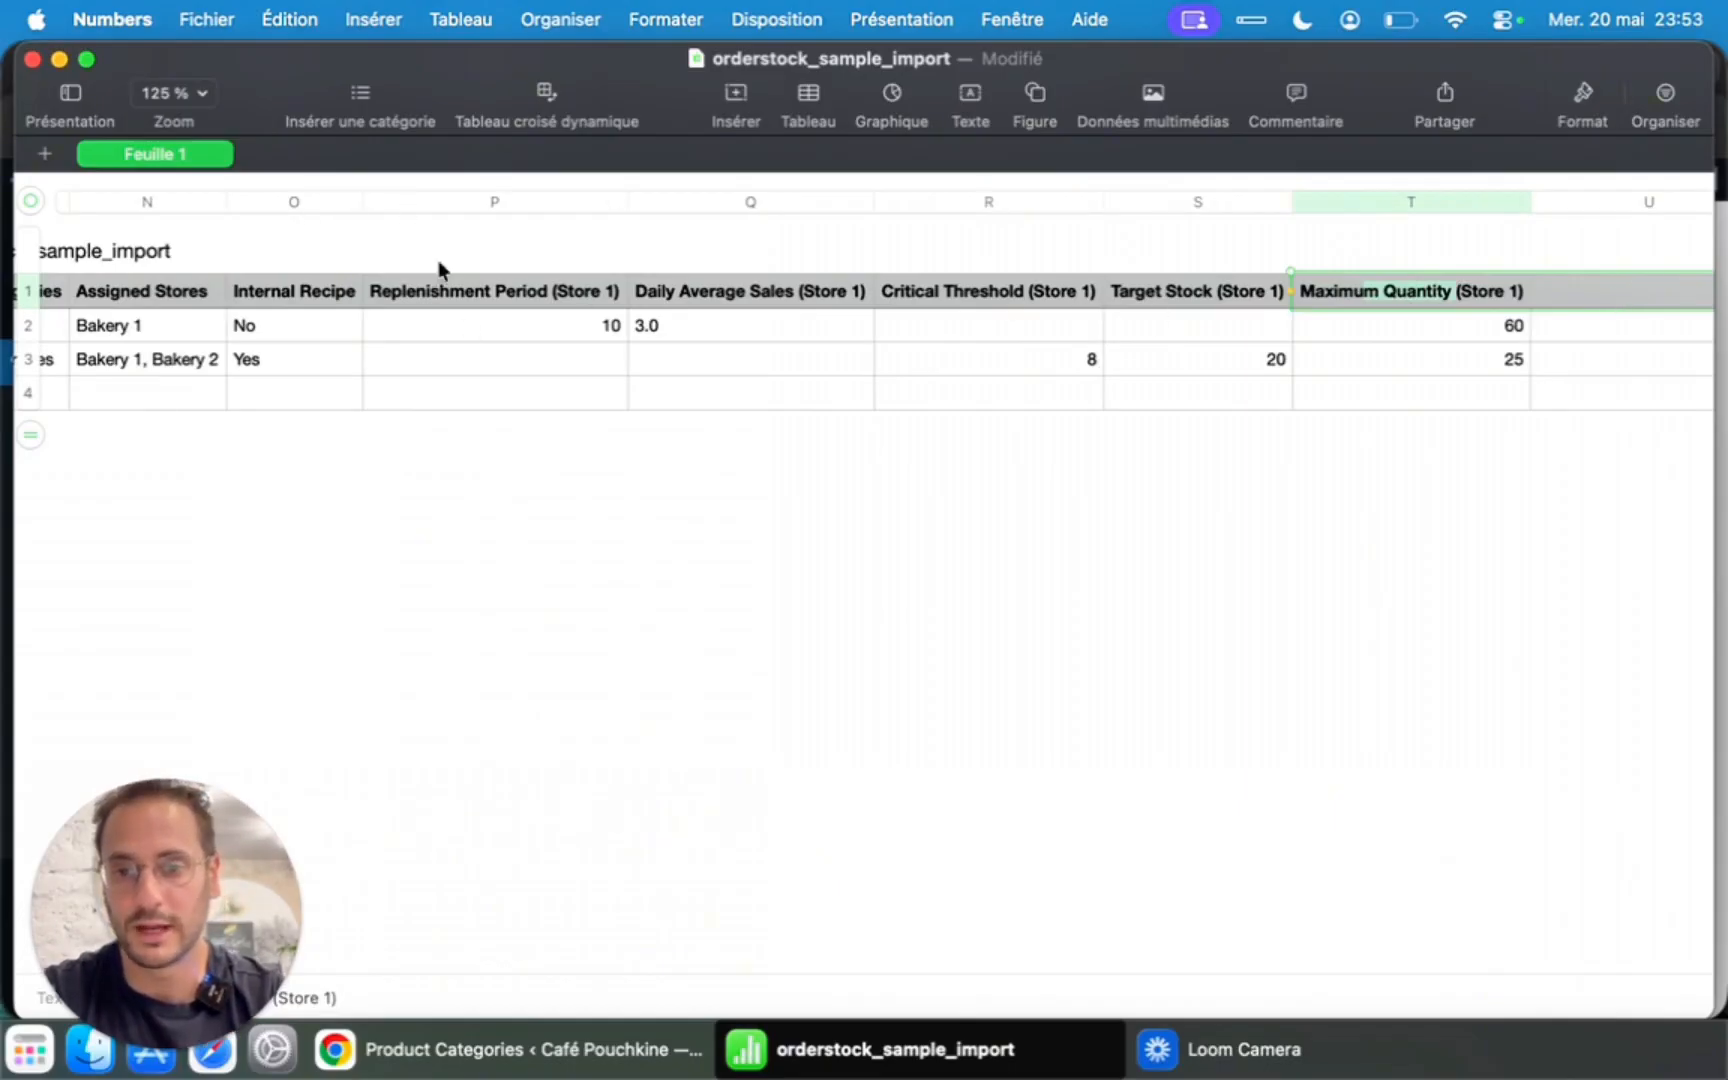
Clear the five Store 1 columns (P to T) and the Assigned Stores and Internal Recipe columns, including their headers.
left_click_drag(423, 200, 1516, 293)
key("Delete")
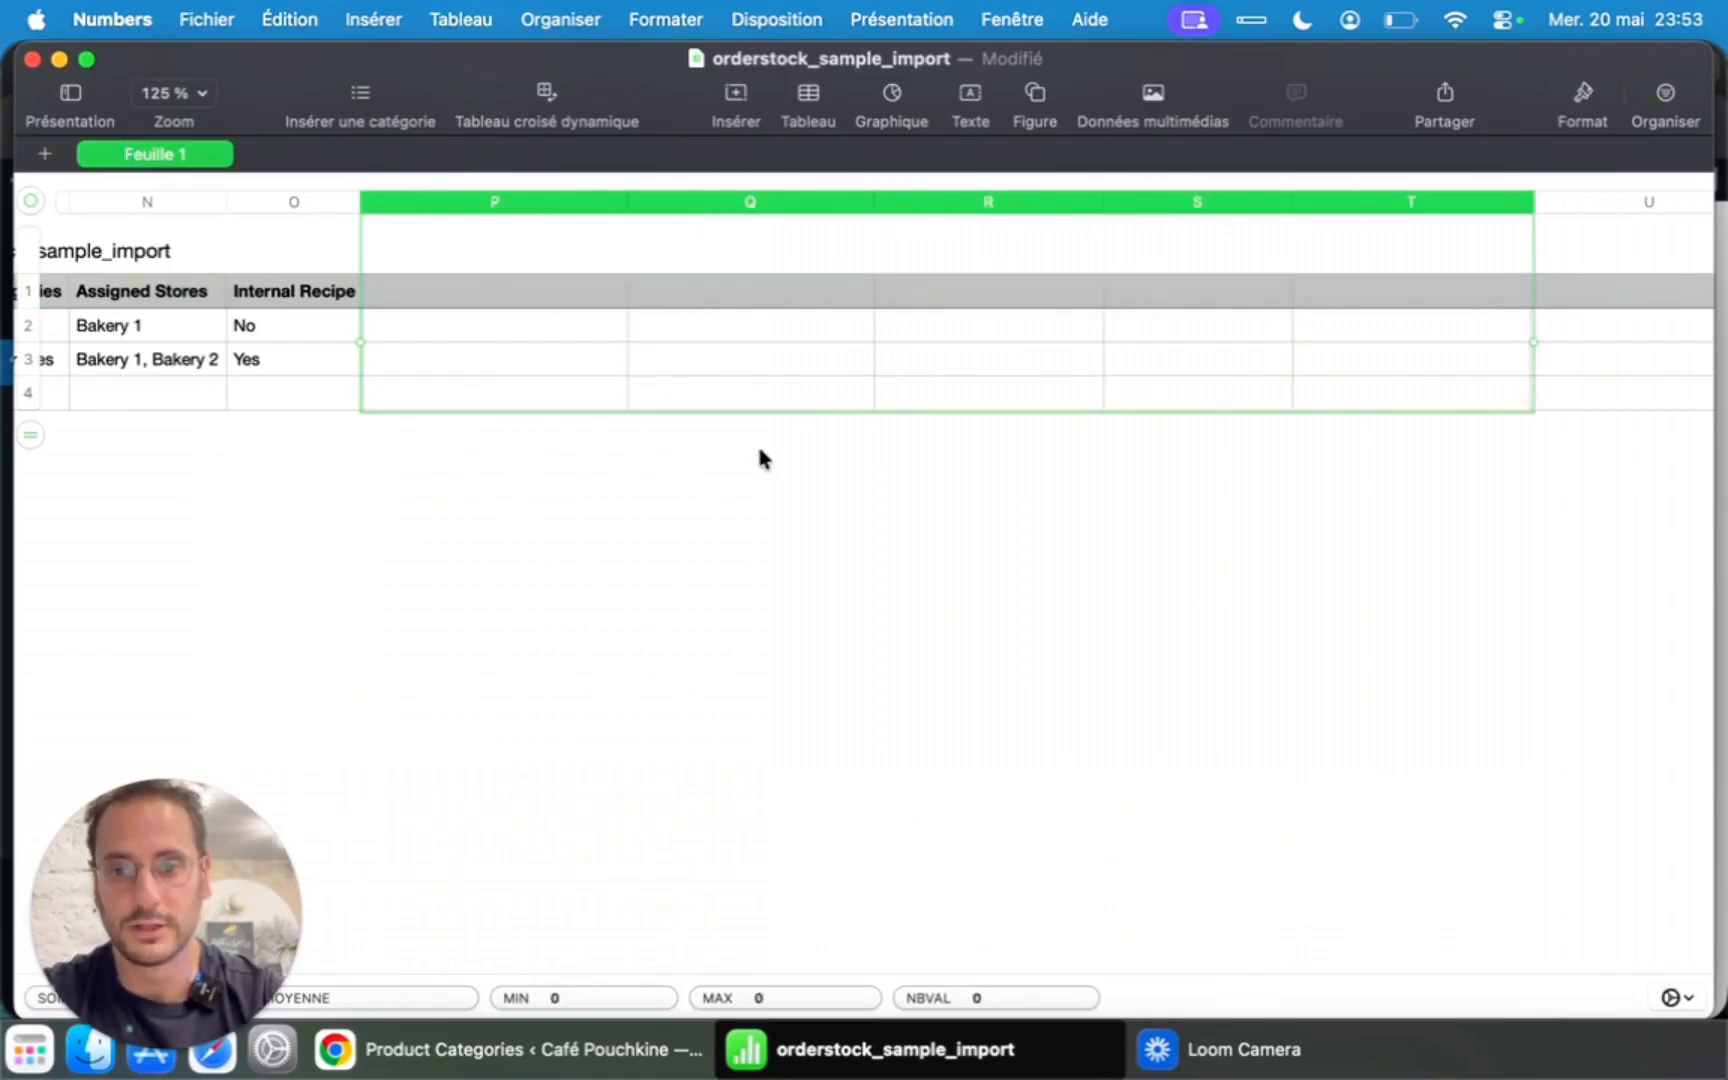
scroll(760, 460, "left", 3)
left_click_drag(590, 205, 470, 200)
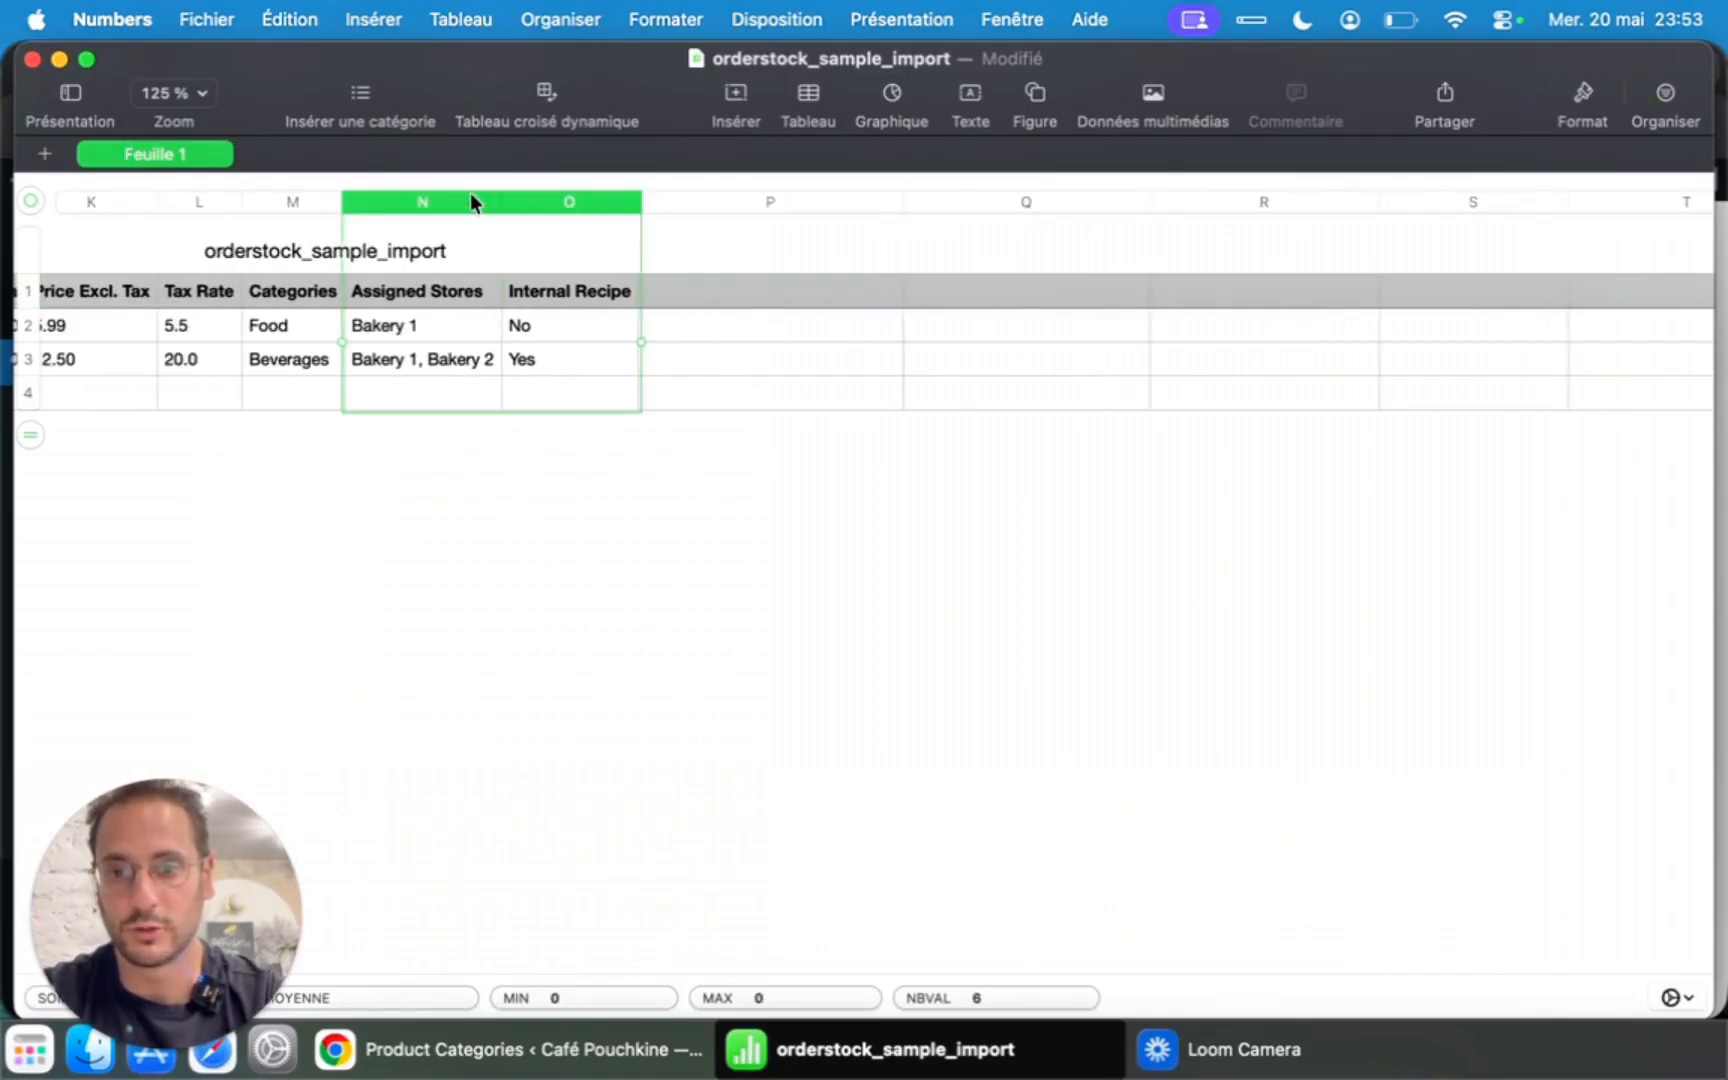
key("Delete")
scroll(563, 355, "left", 10)
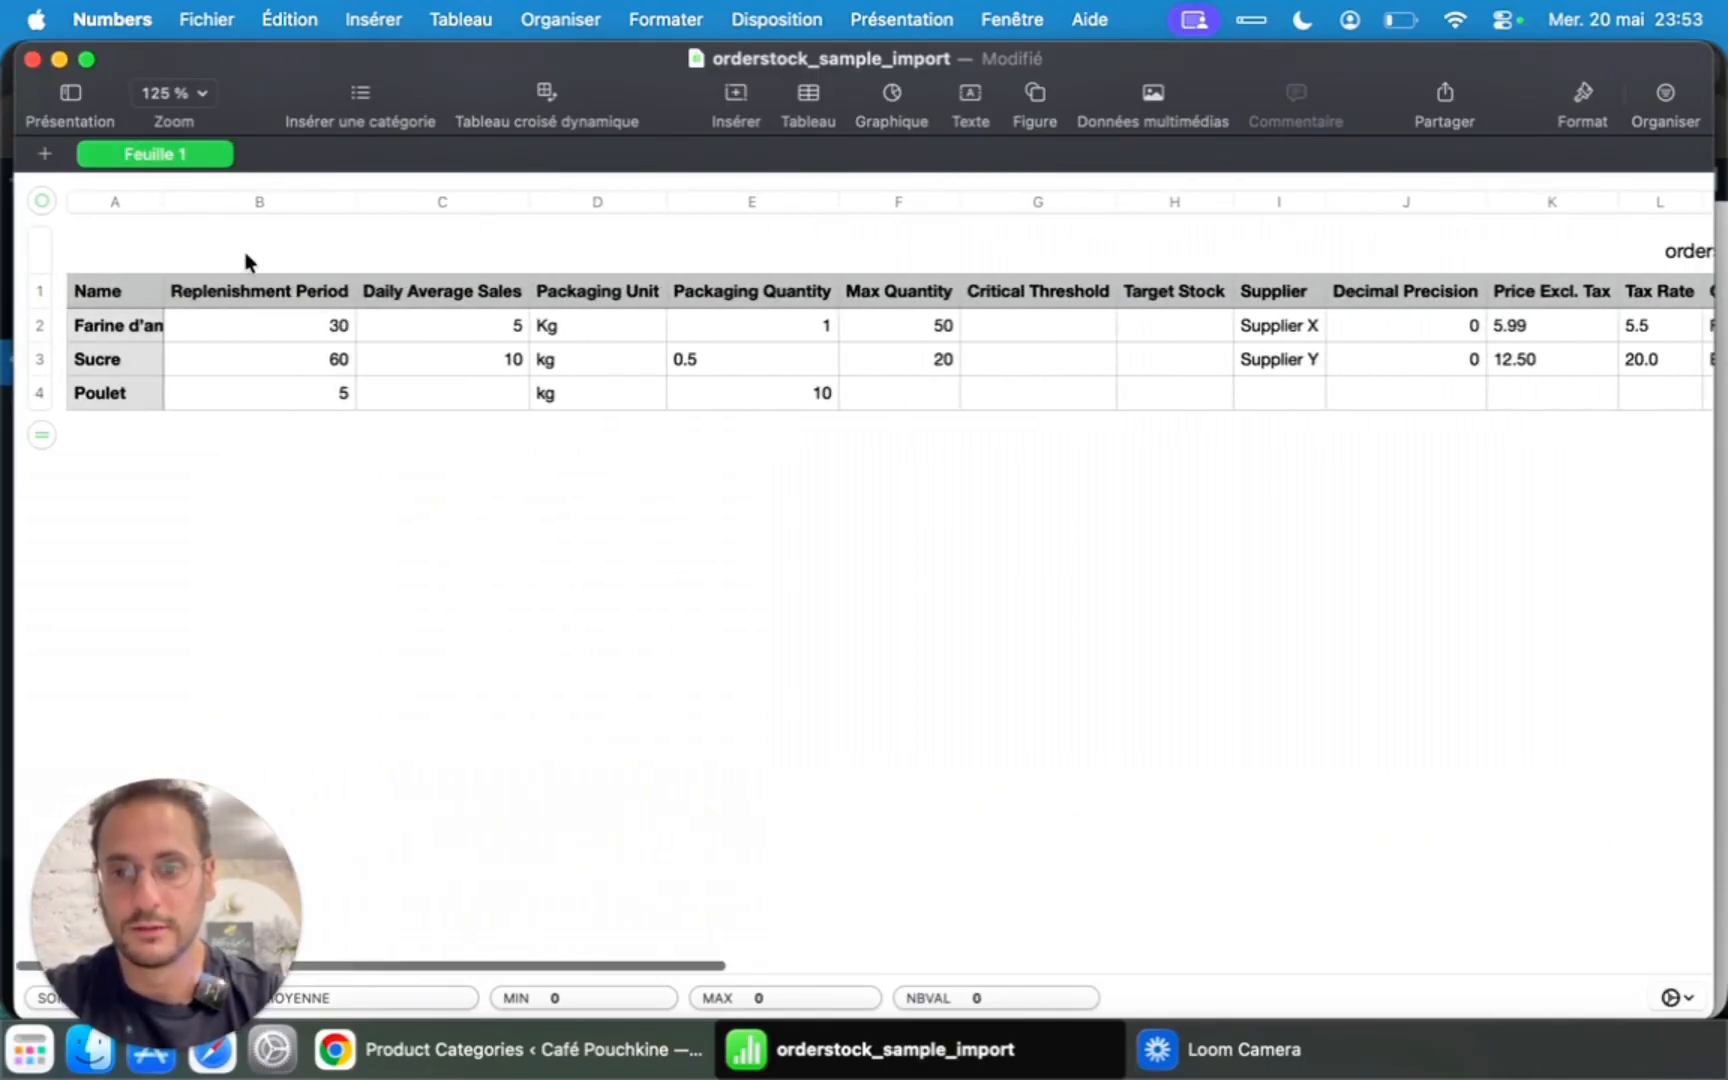
Export the spreadsheet as a CSV file named orderstock-import-fichier.
left_click(207, 22)
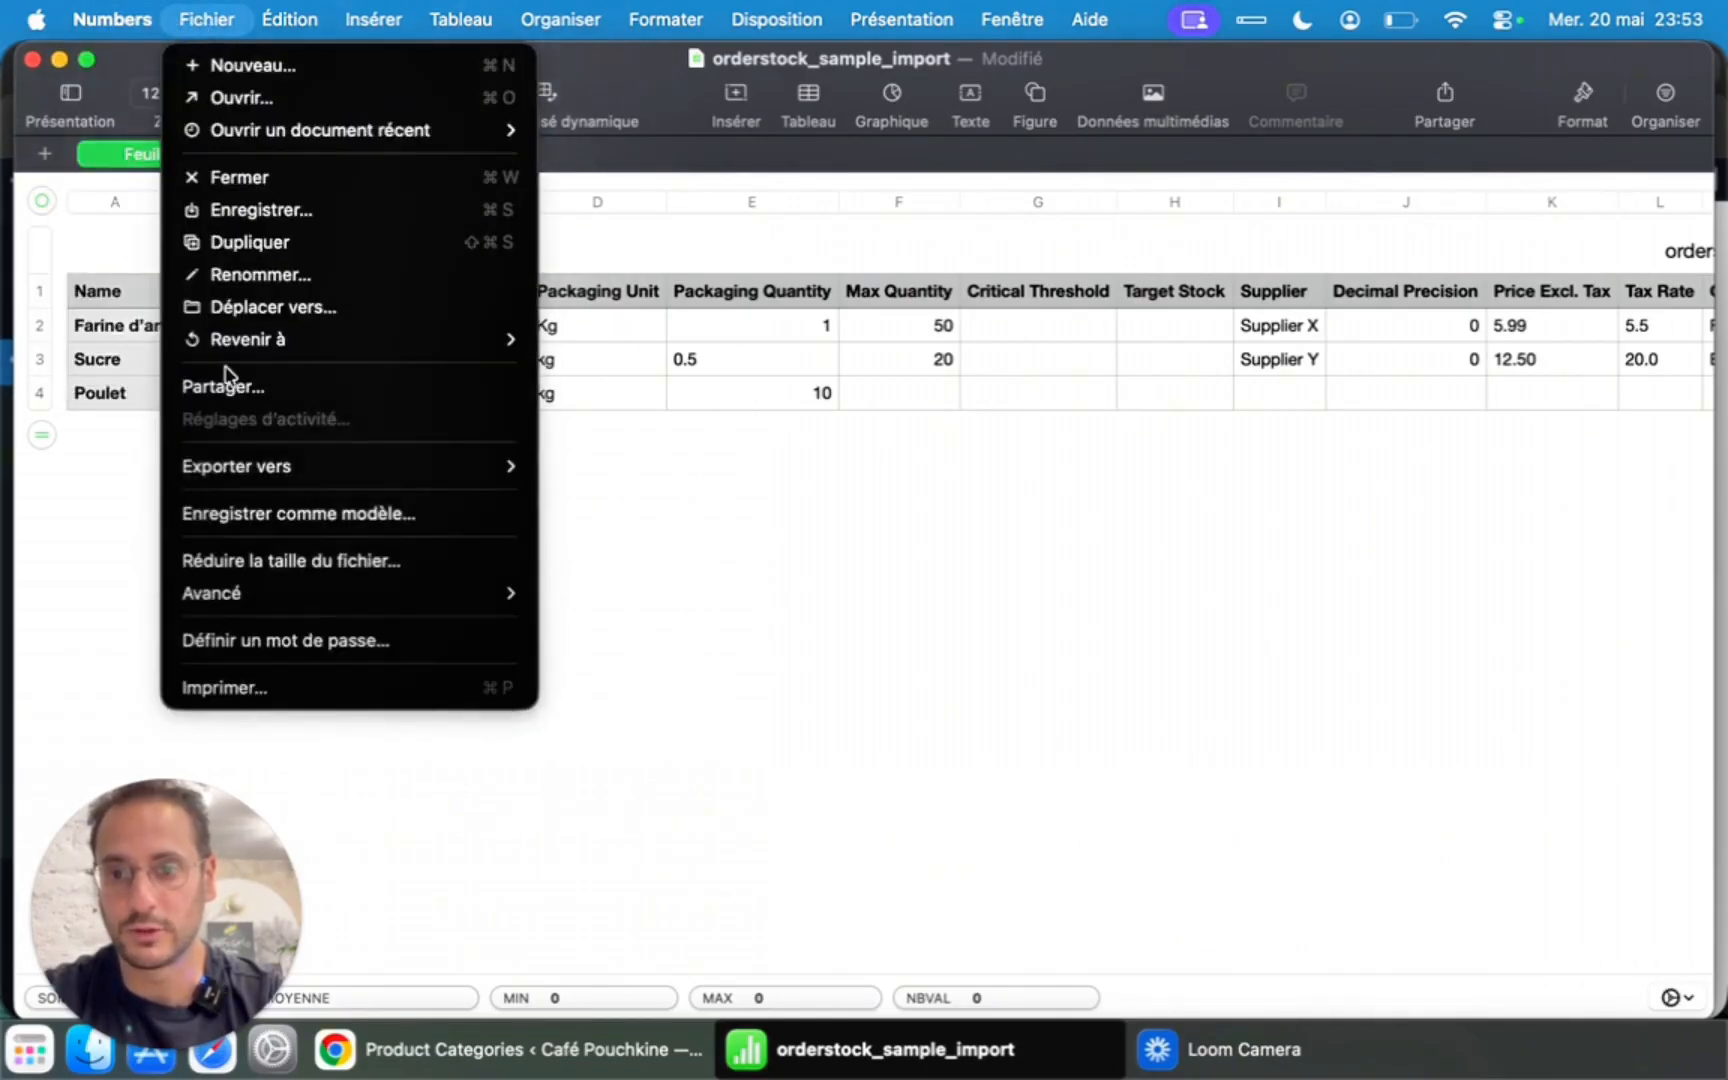
mouse_move(252, 468)
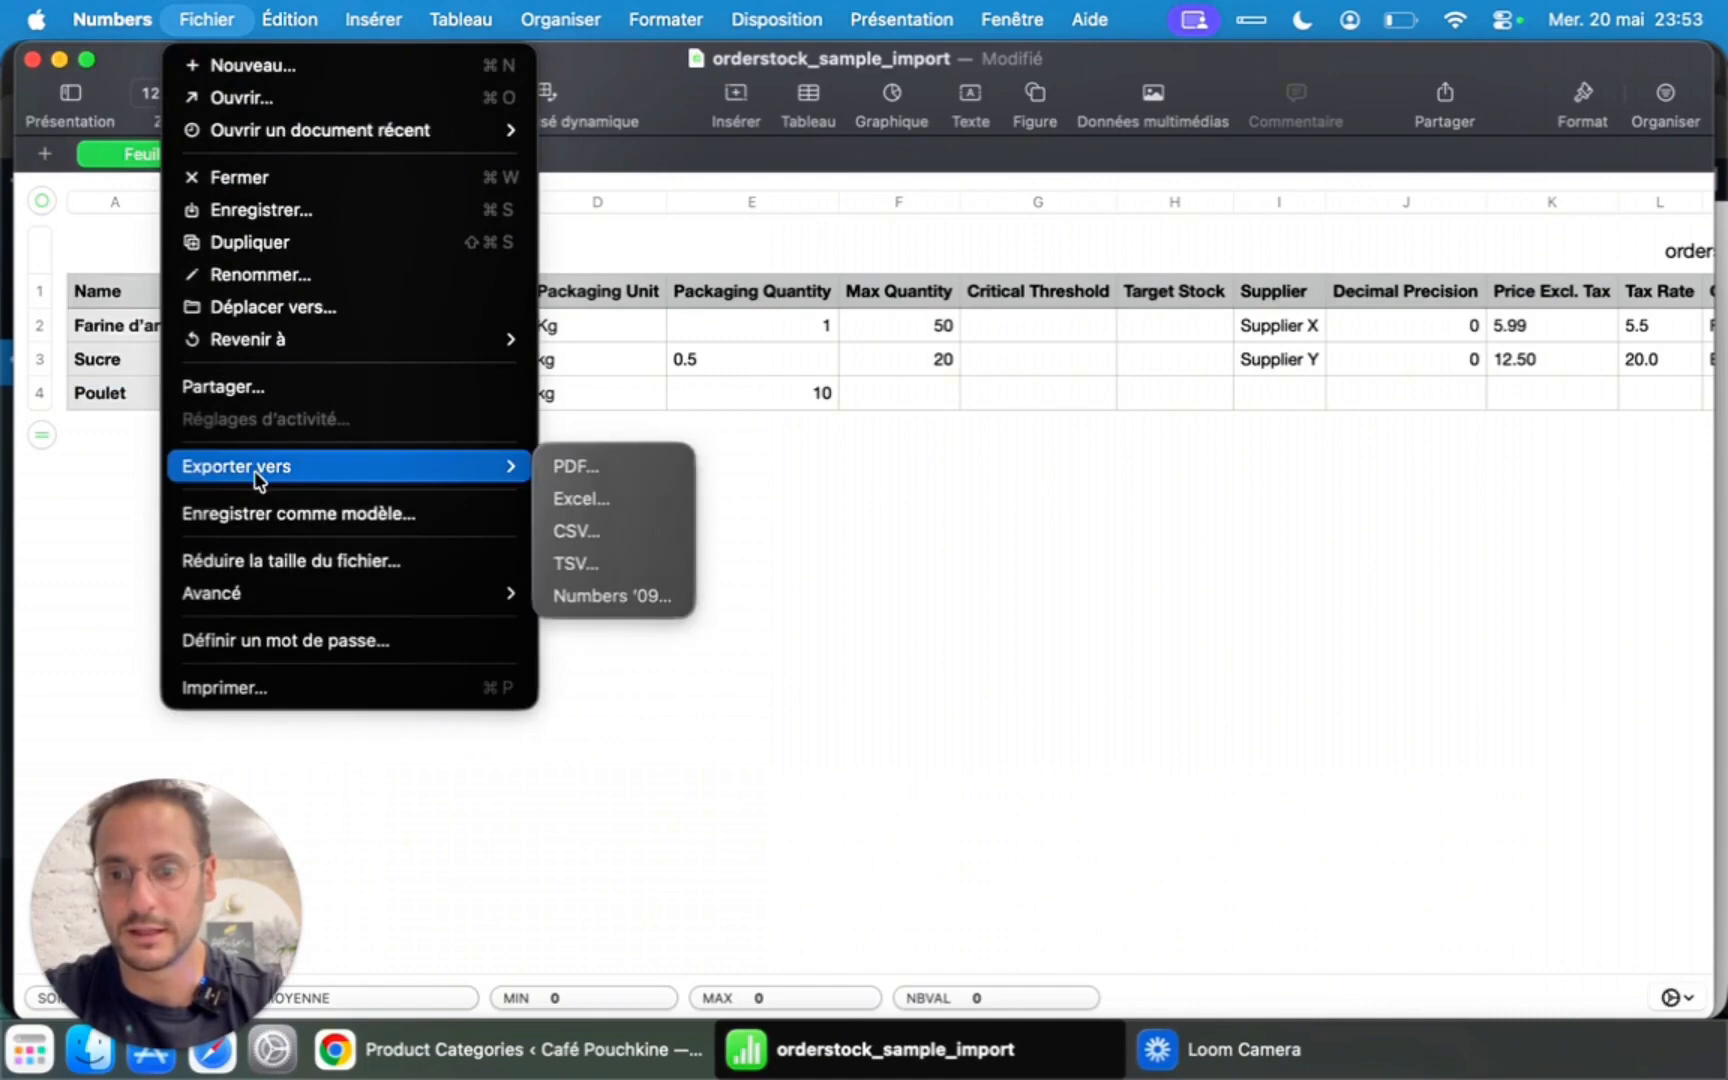
left_click(612, 535)
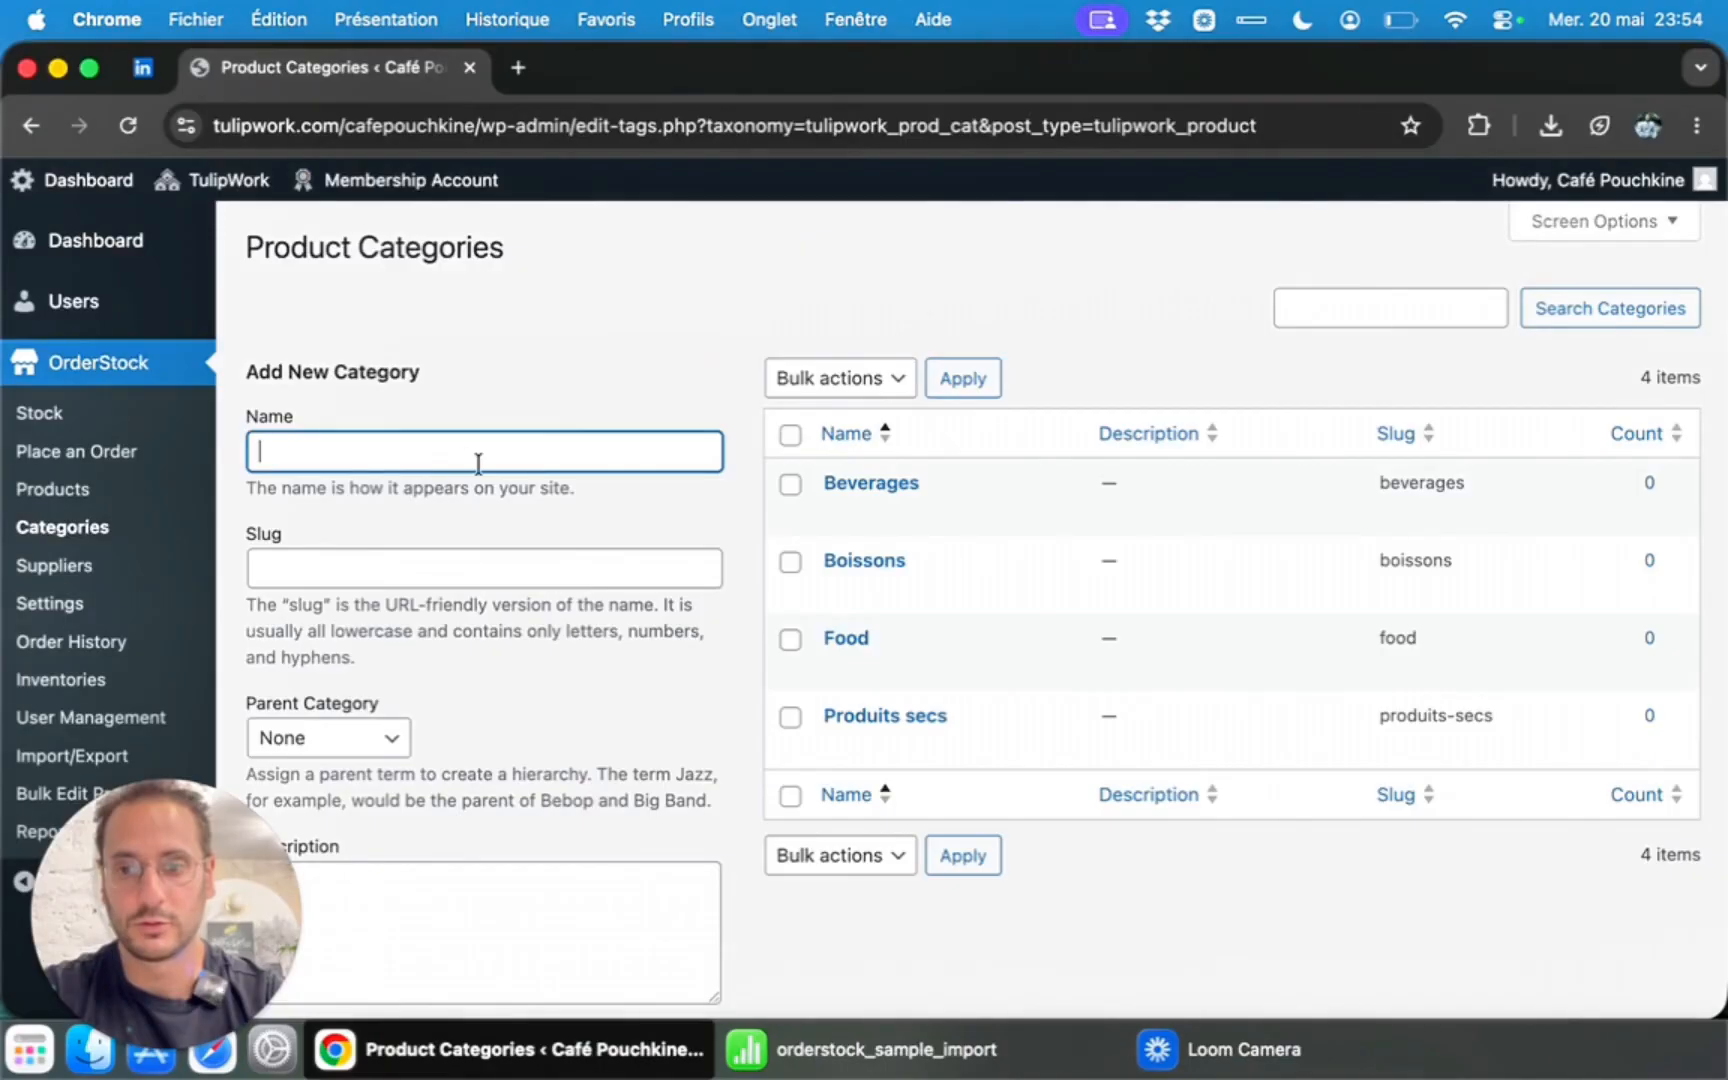
Go to OrderStock's Import/Export page in Chrome, choose the orderstock-import-fichier file and import its products.
left_click(72, 756)
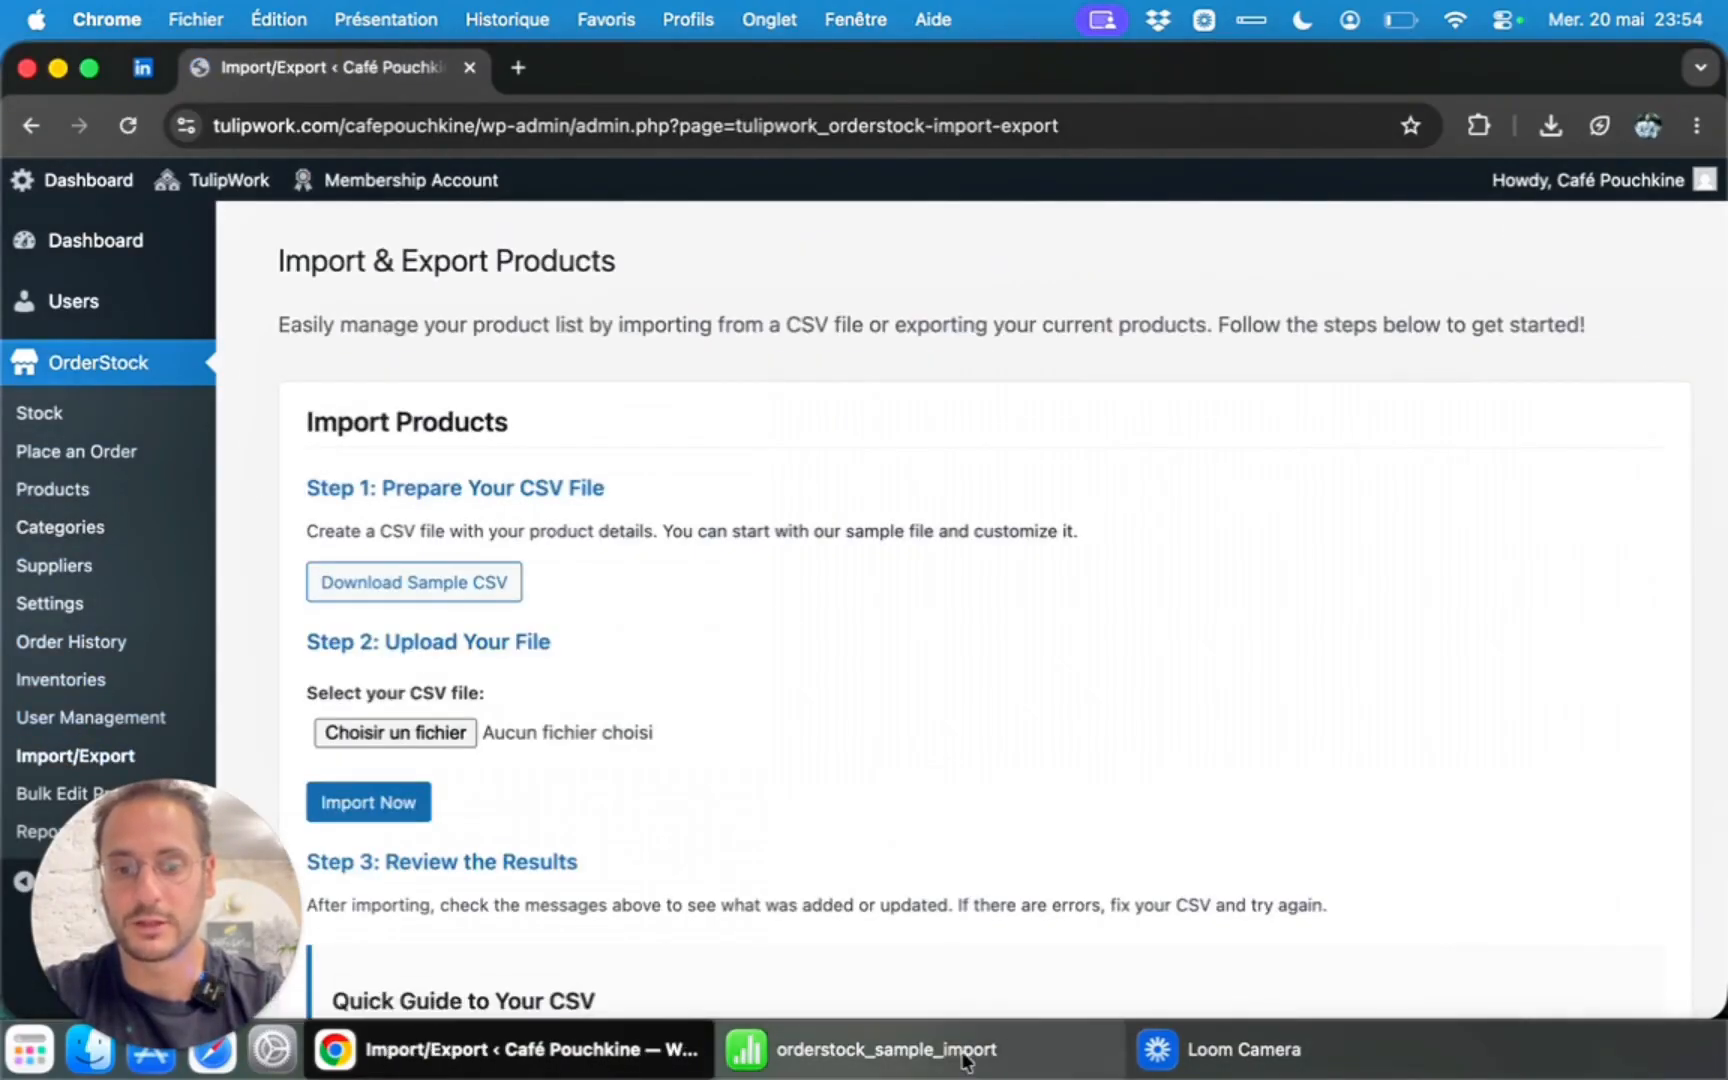
left_click(970, 1050)
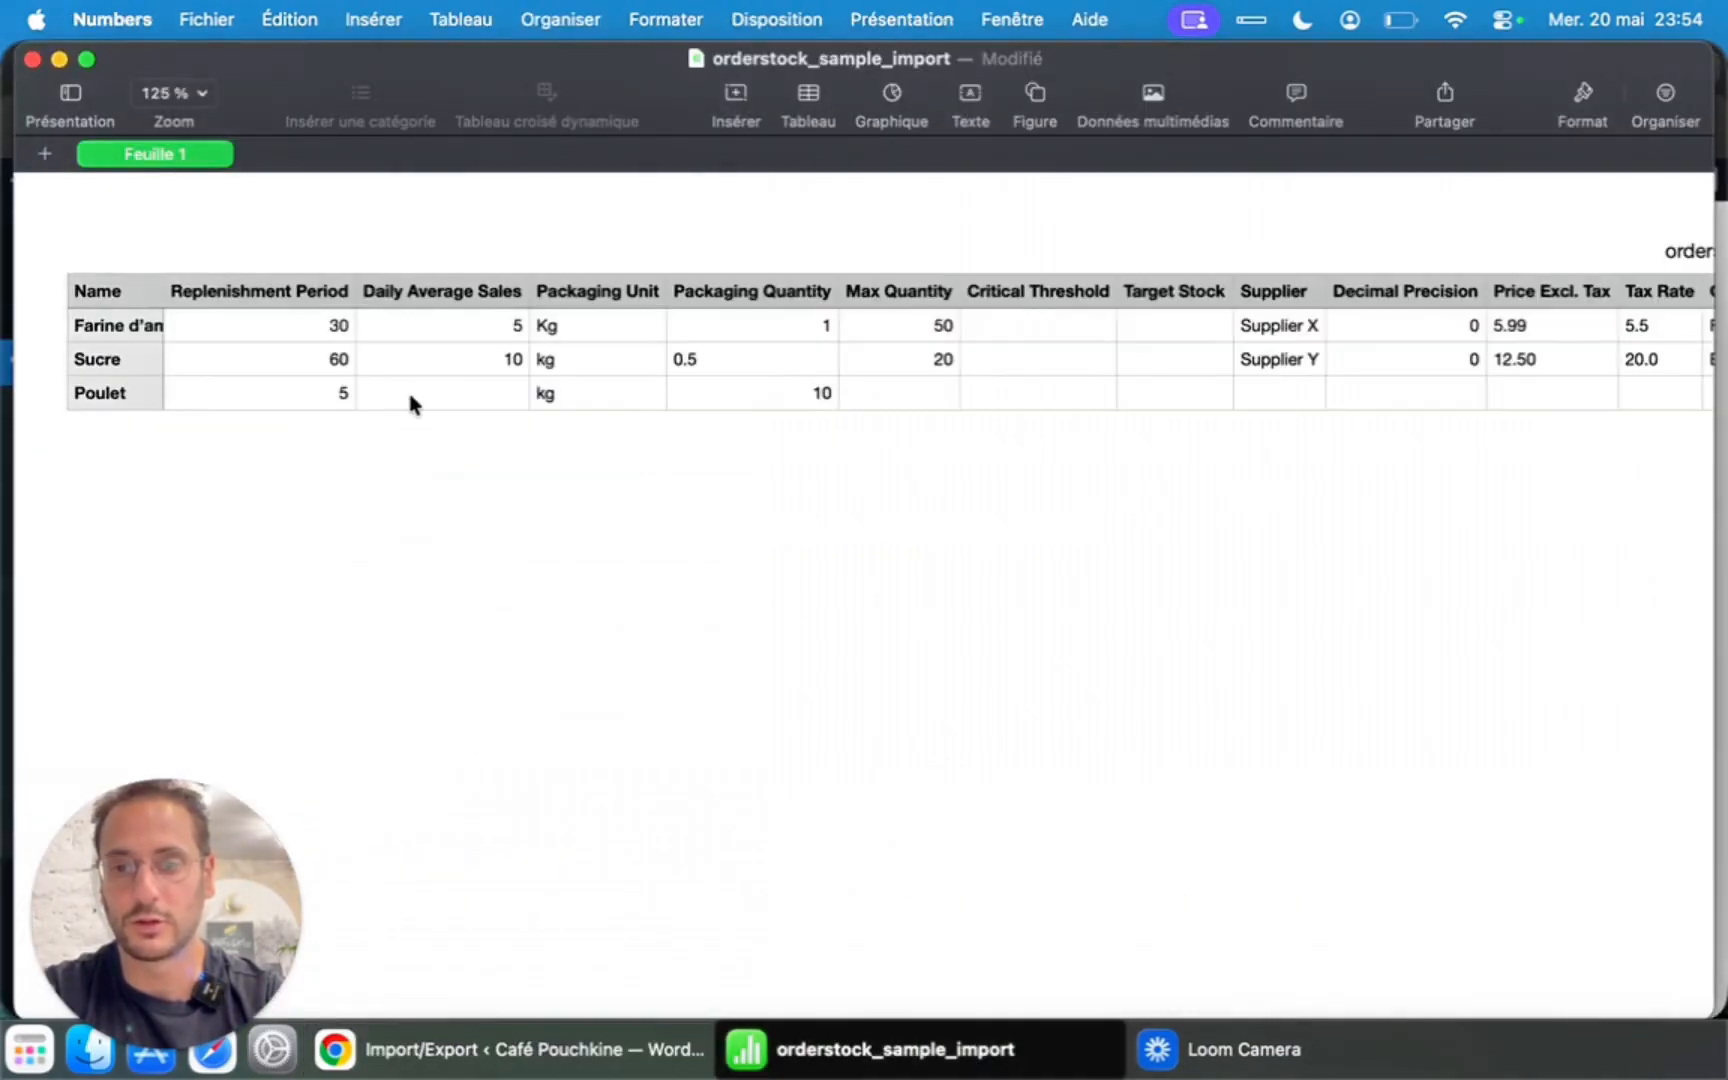
left_click(570, 1070)
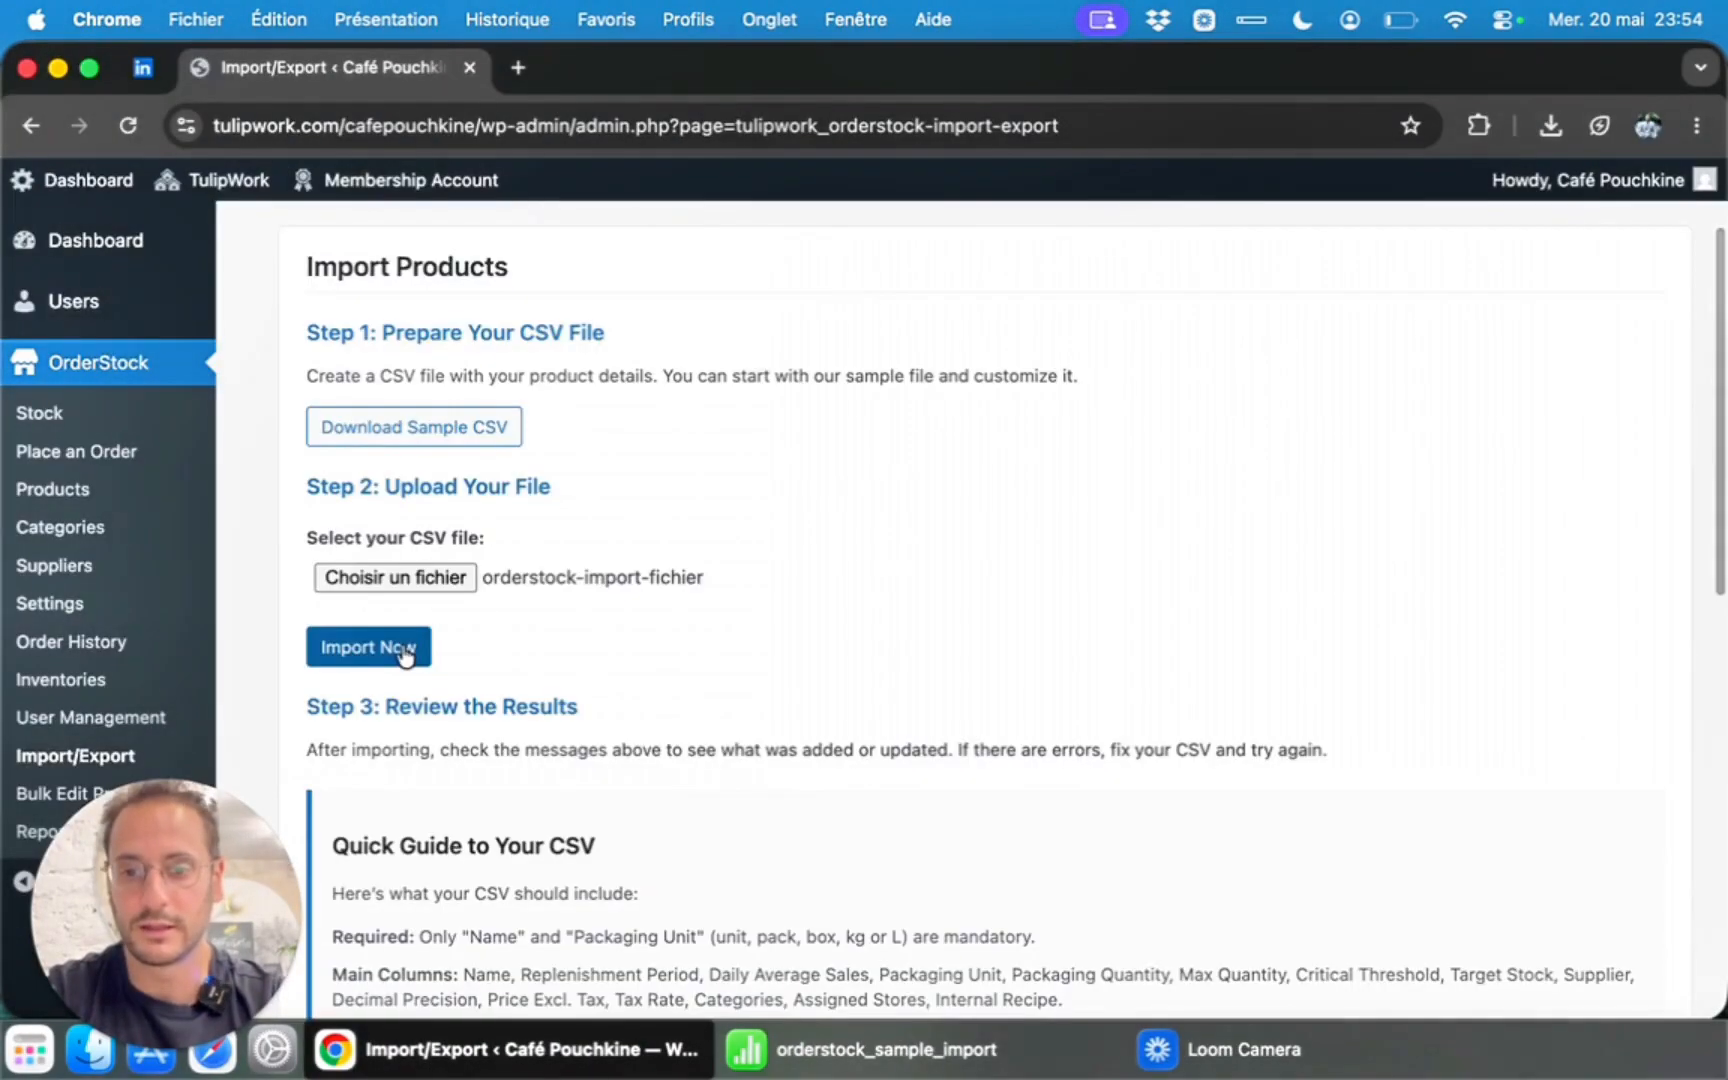
left_click(405, 650)
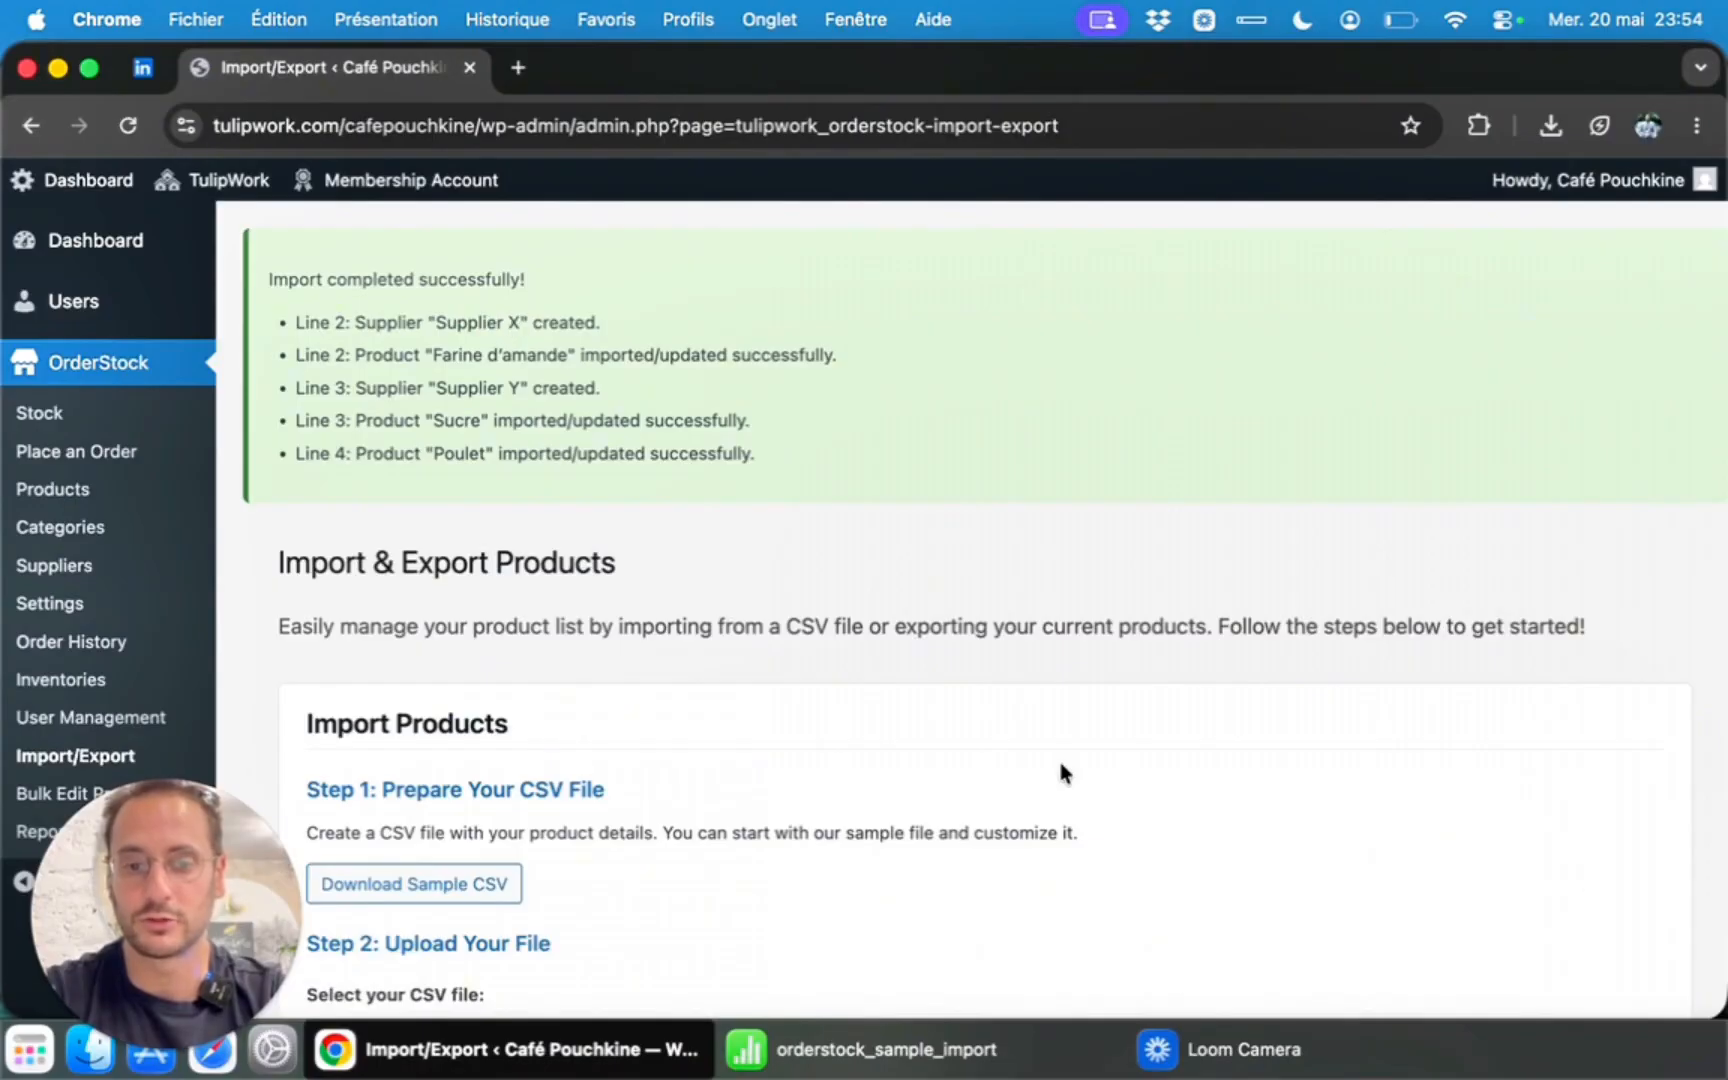
Compare the Supplier cells in the Numbers spreadsheet with the suppliers shown in the OrderStock Products list in Chrome.
left_click(900, 1049)
left_click(1300, 330)
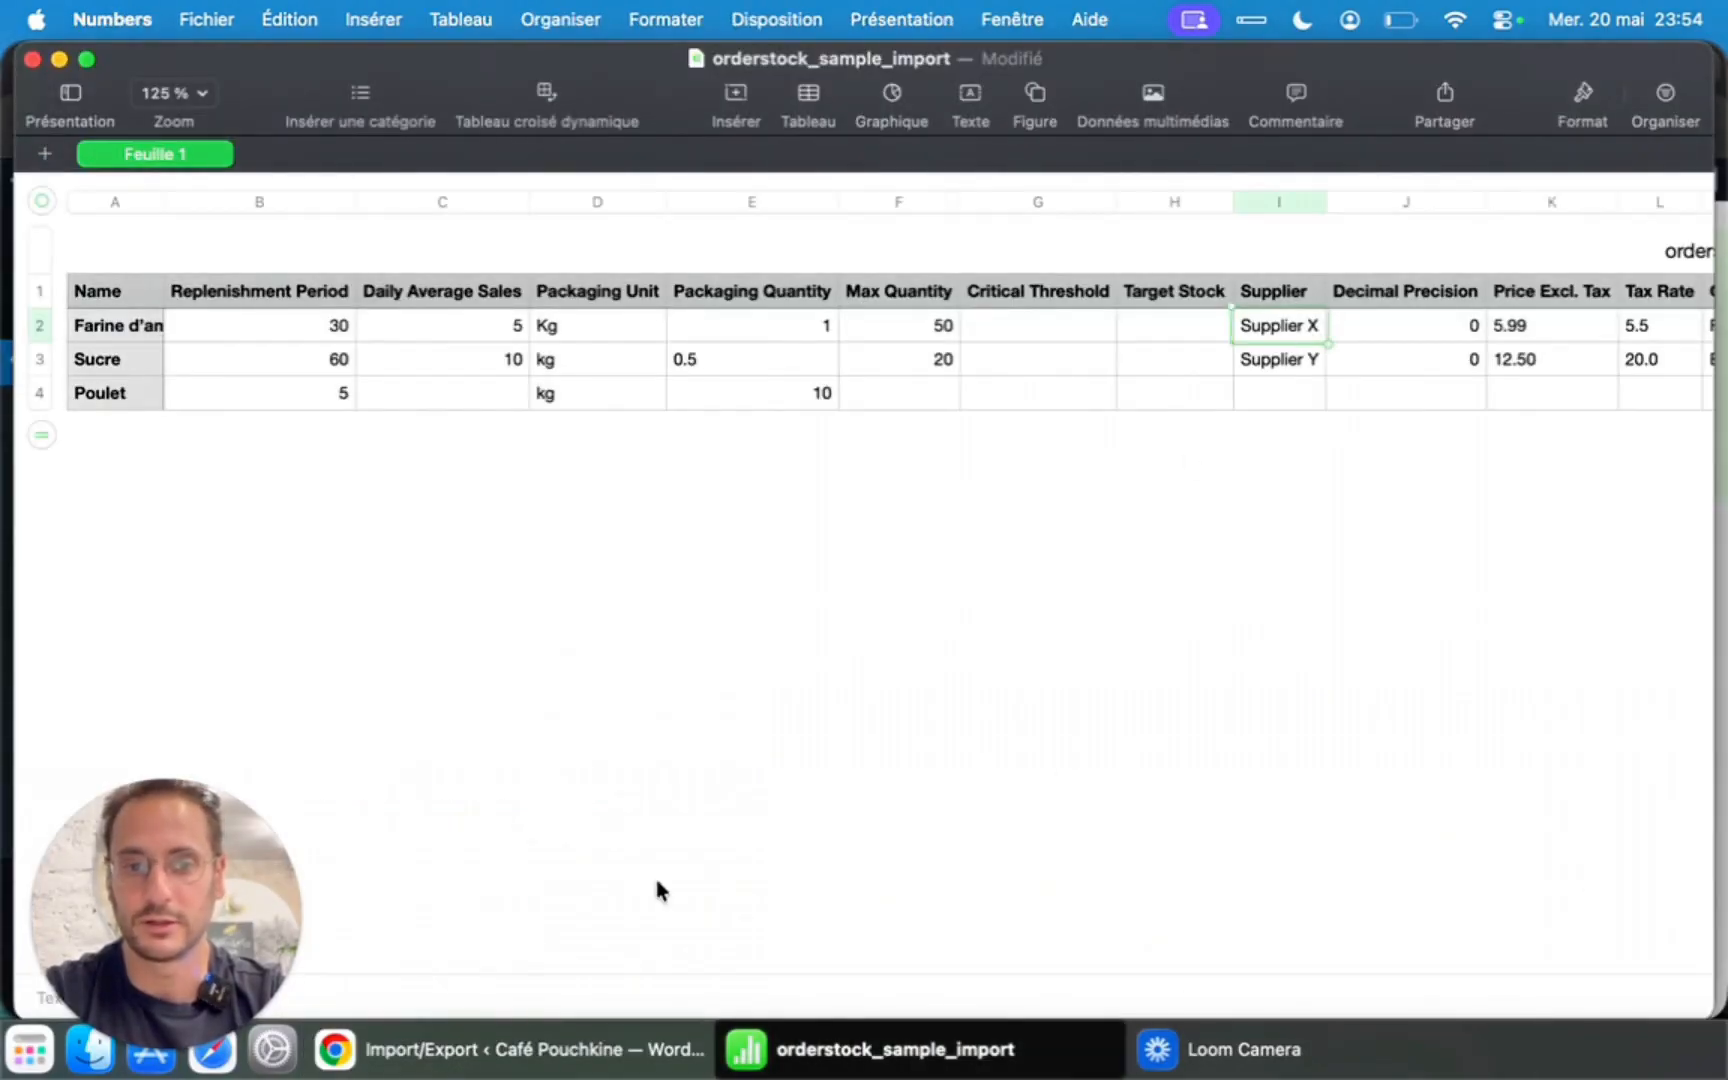
left_click(645, 1049)
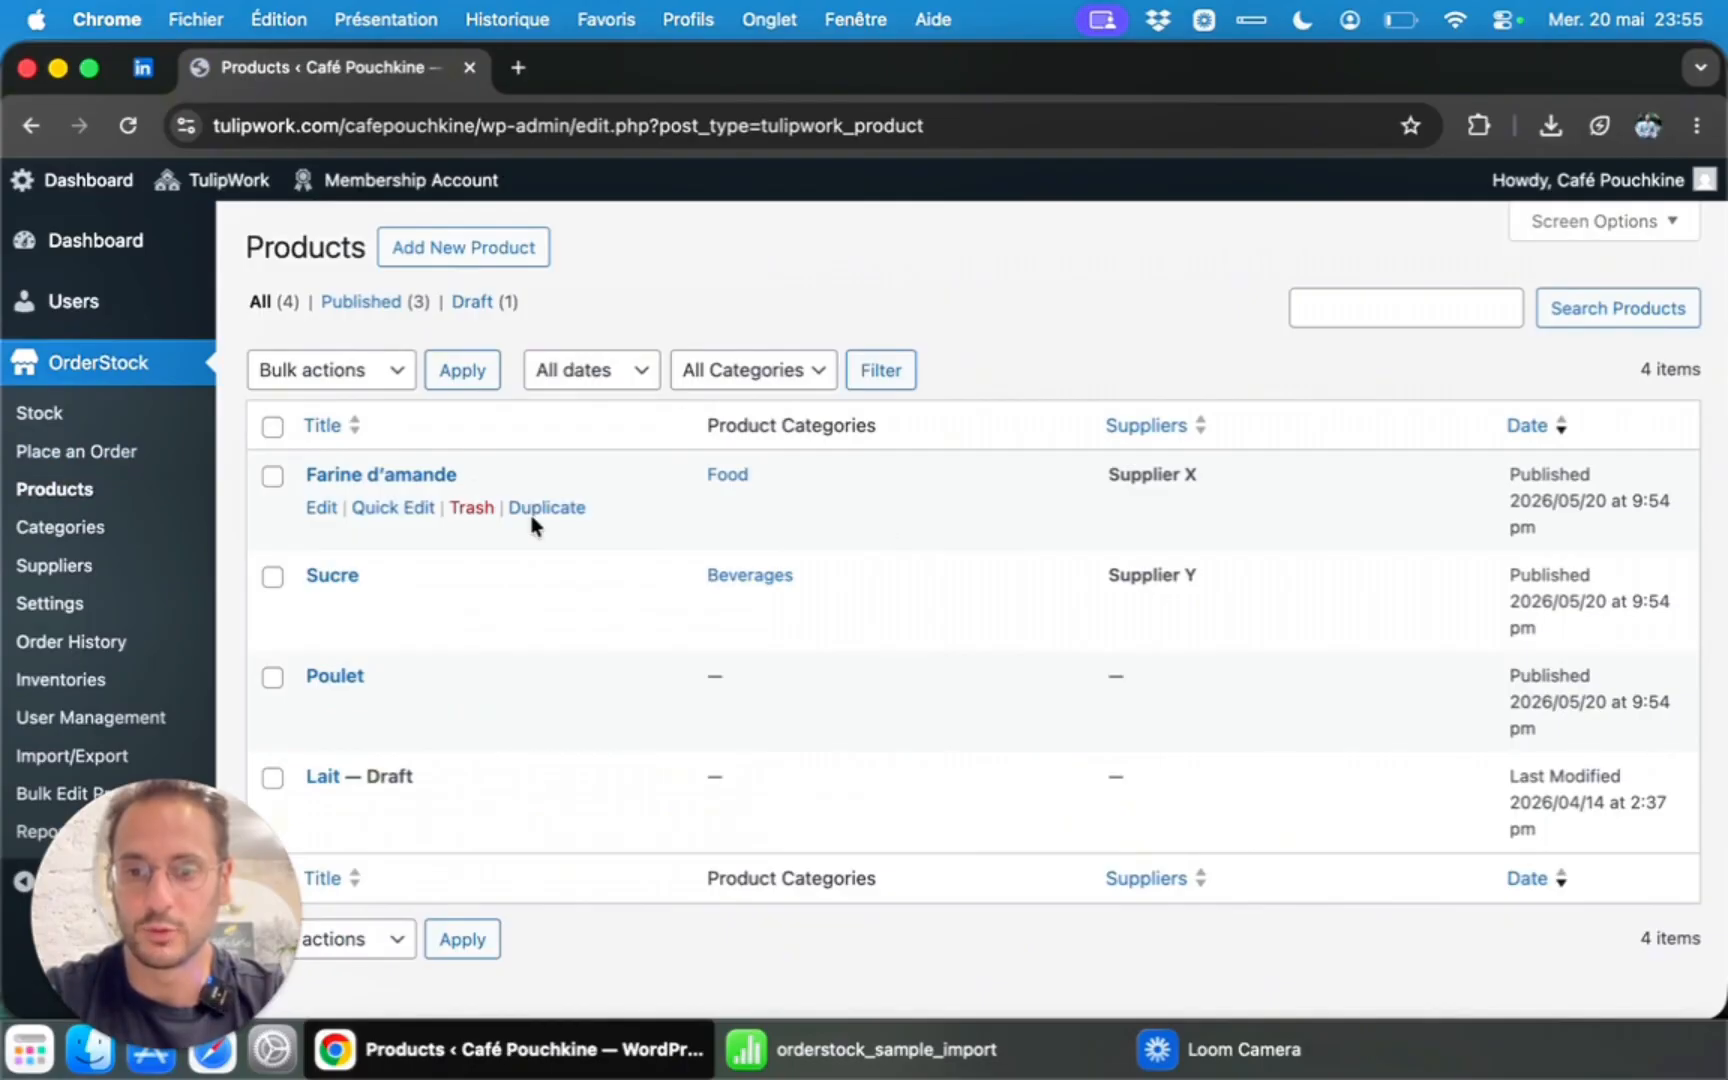
triple_click(1165, 477)
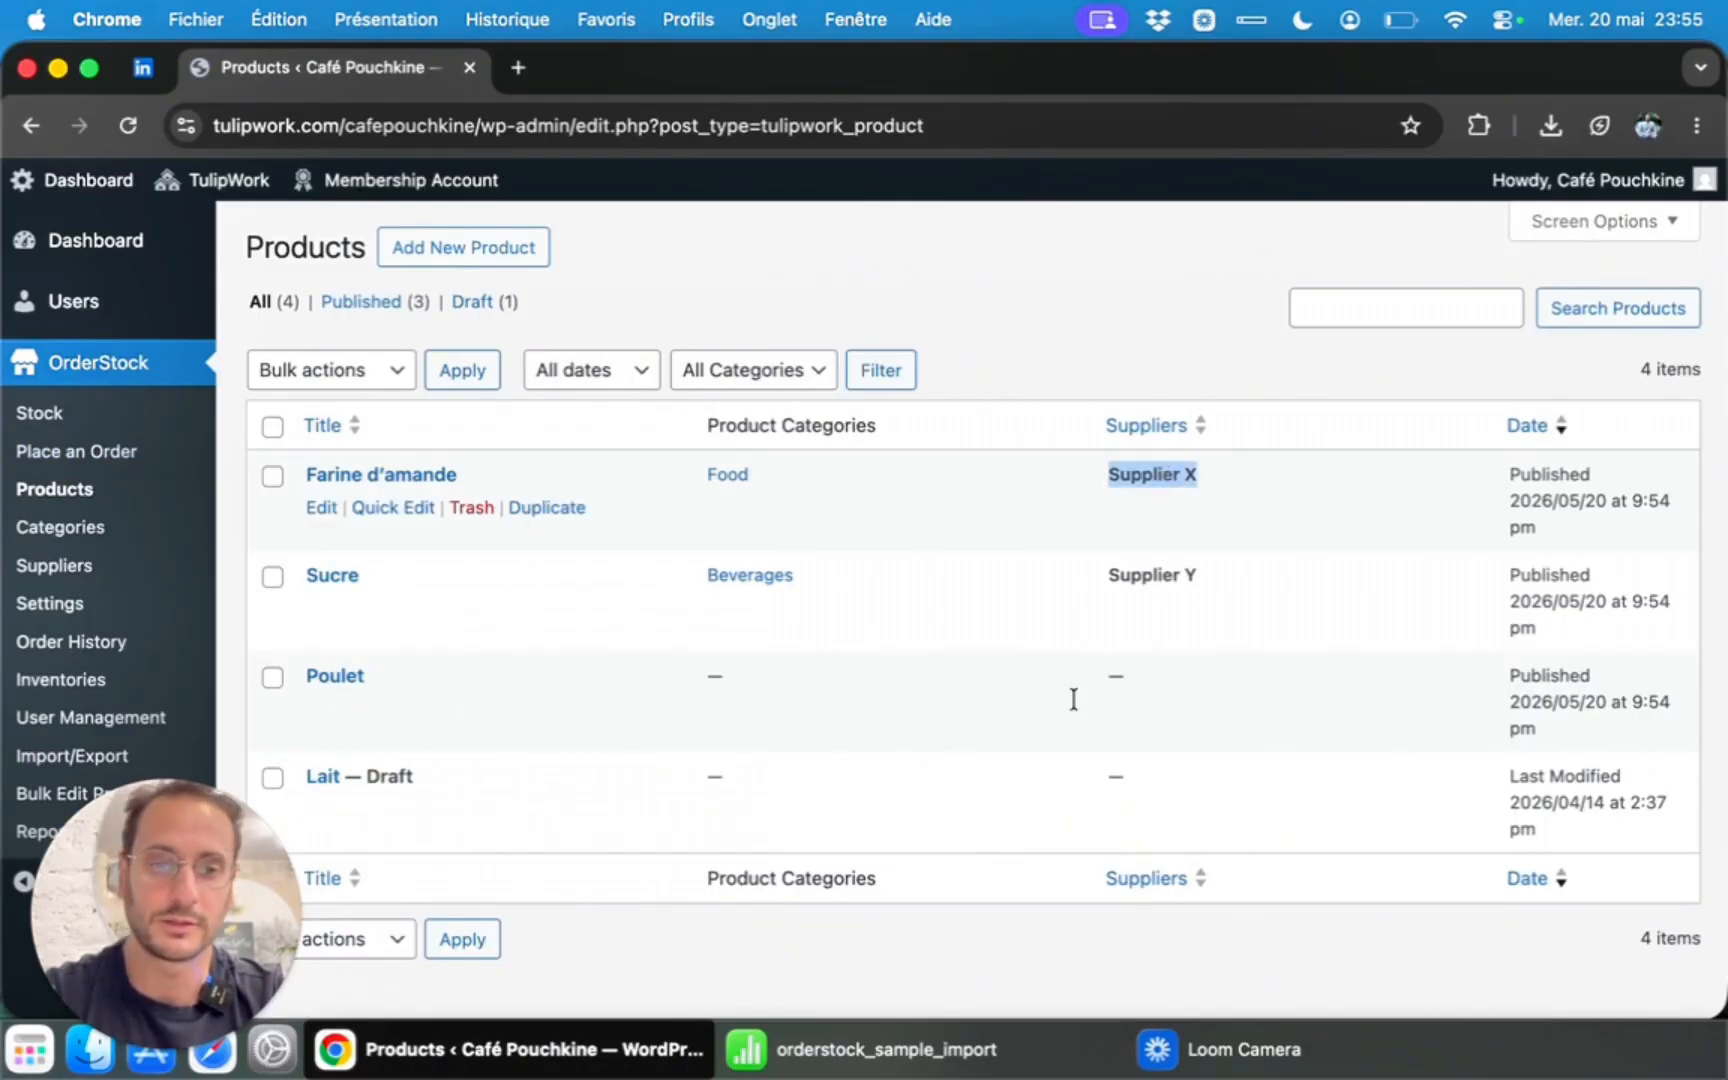
left_click(868, 1068)
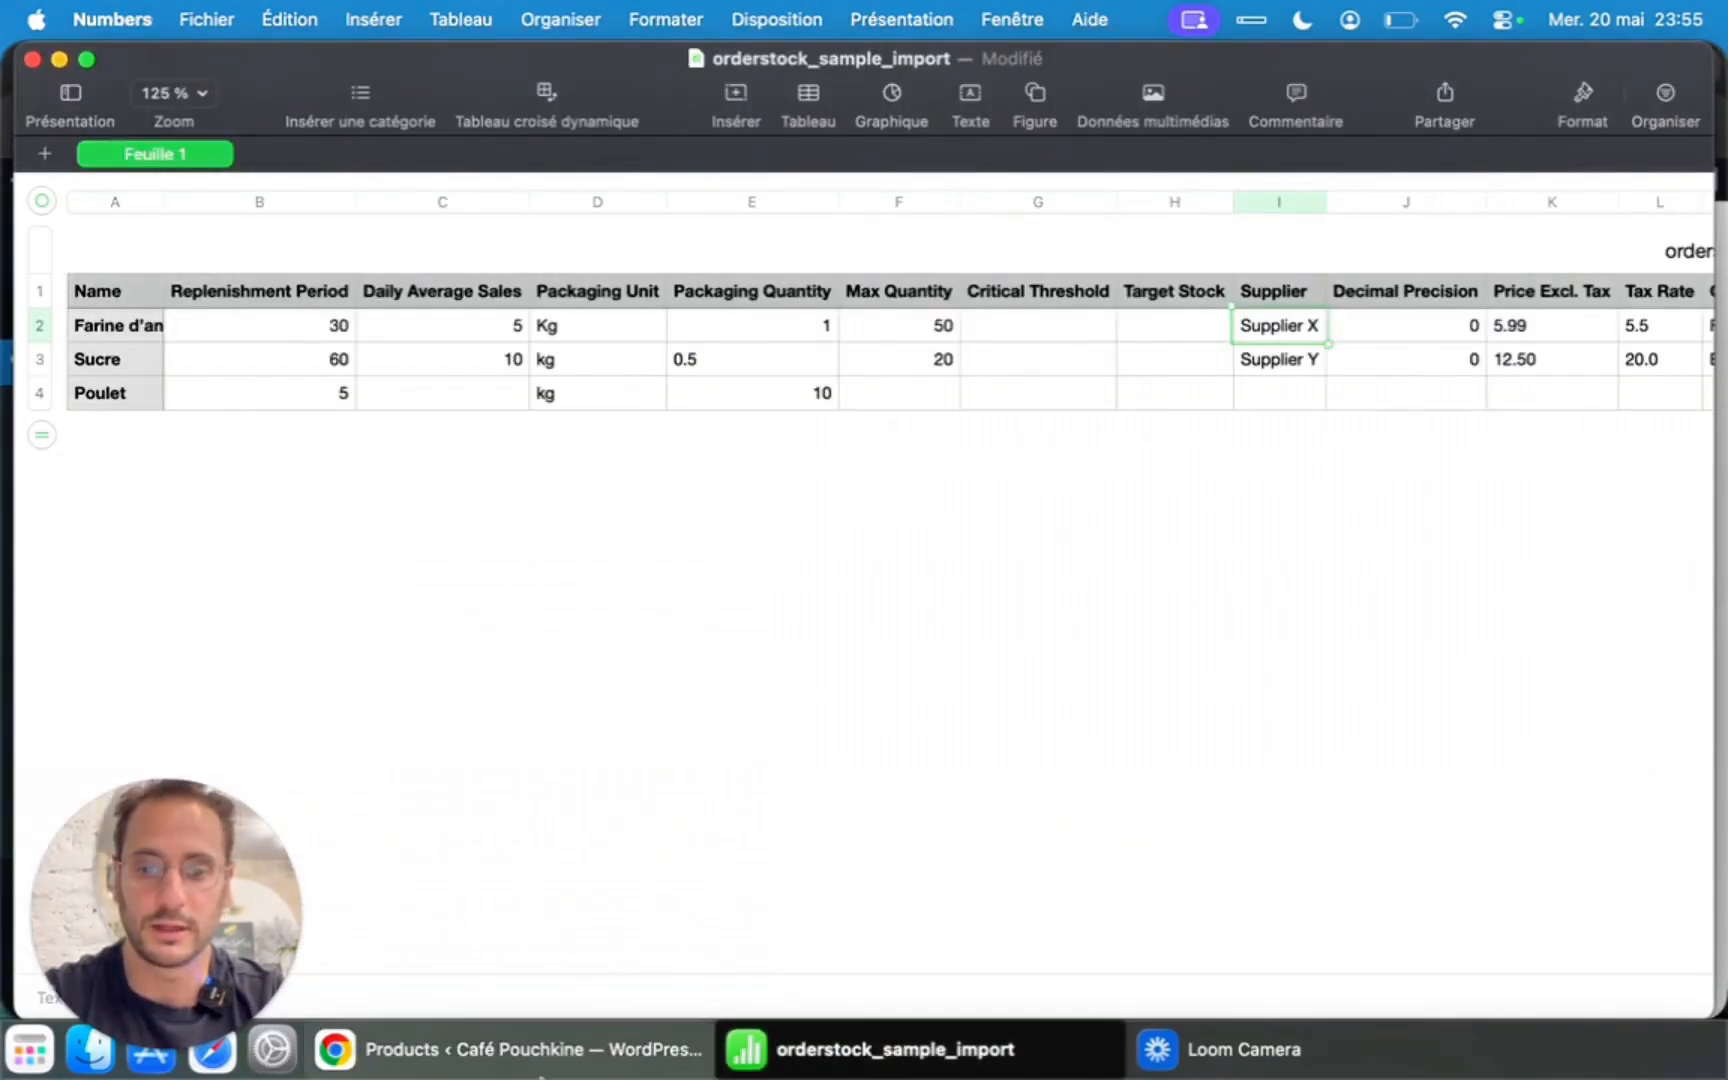
left_click(540, 1070)
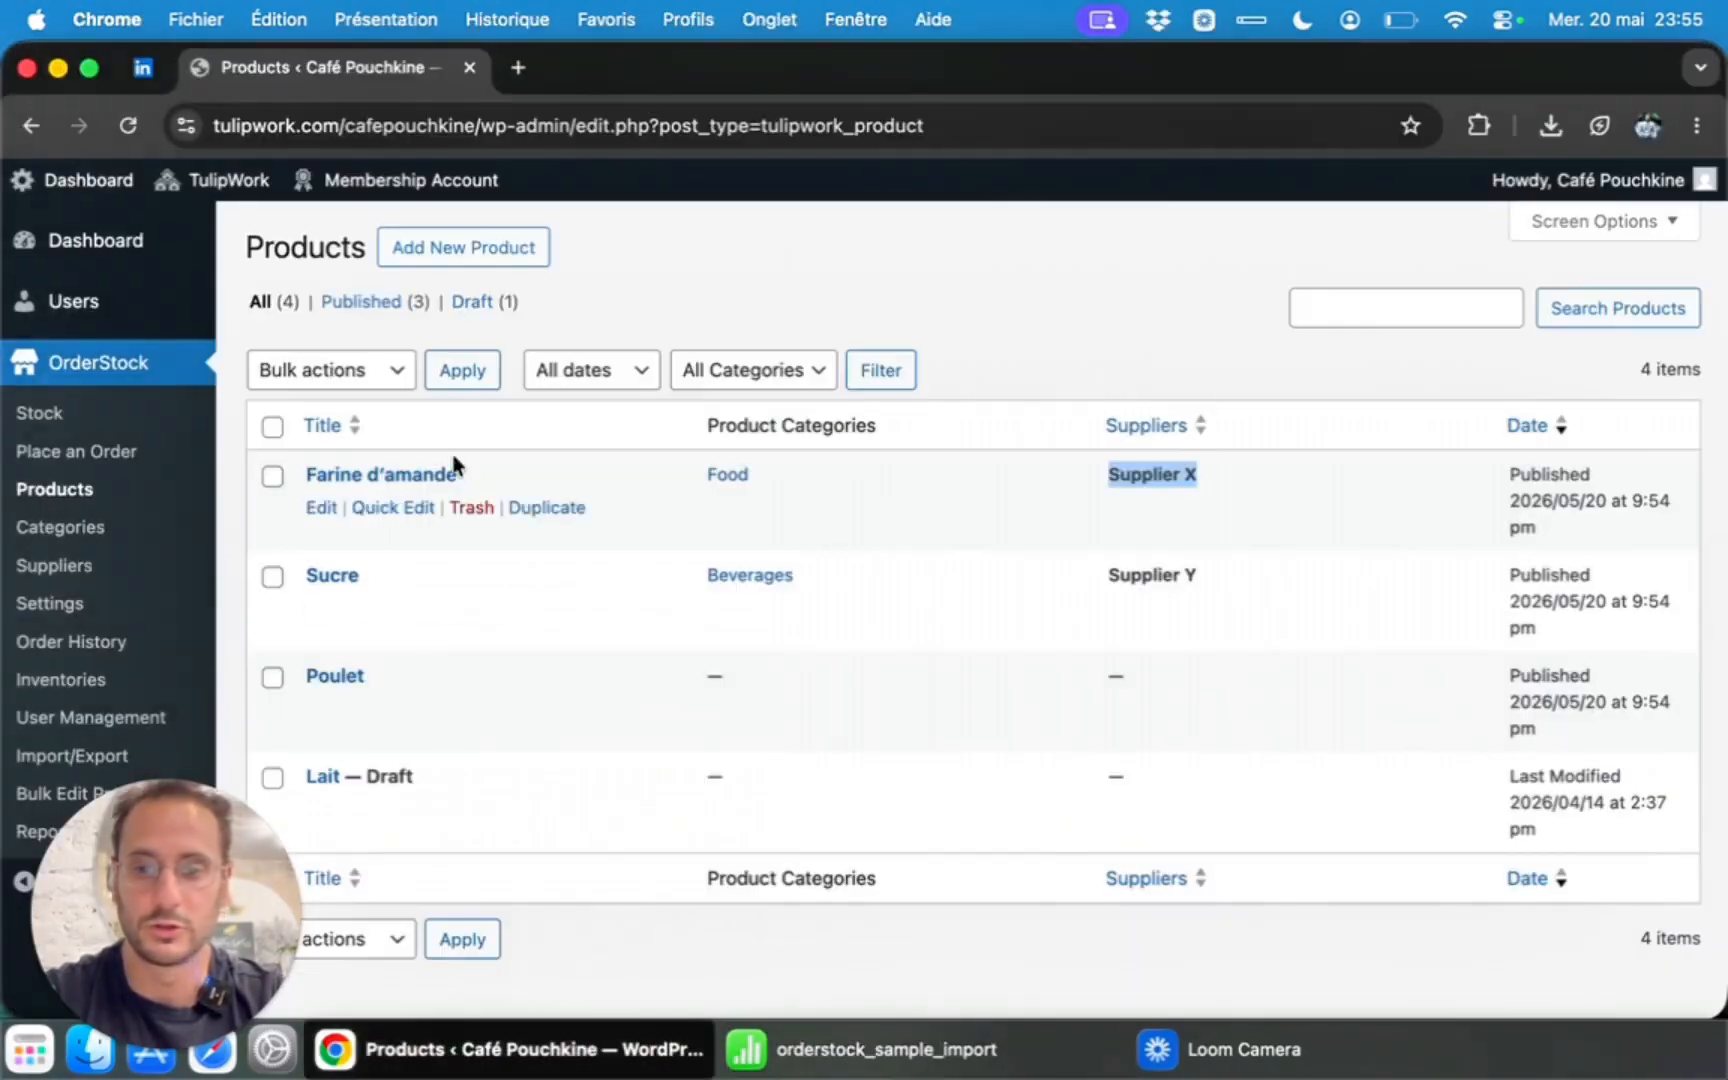
left_click(868, 1050)
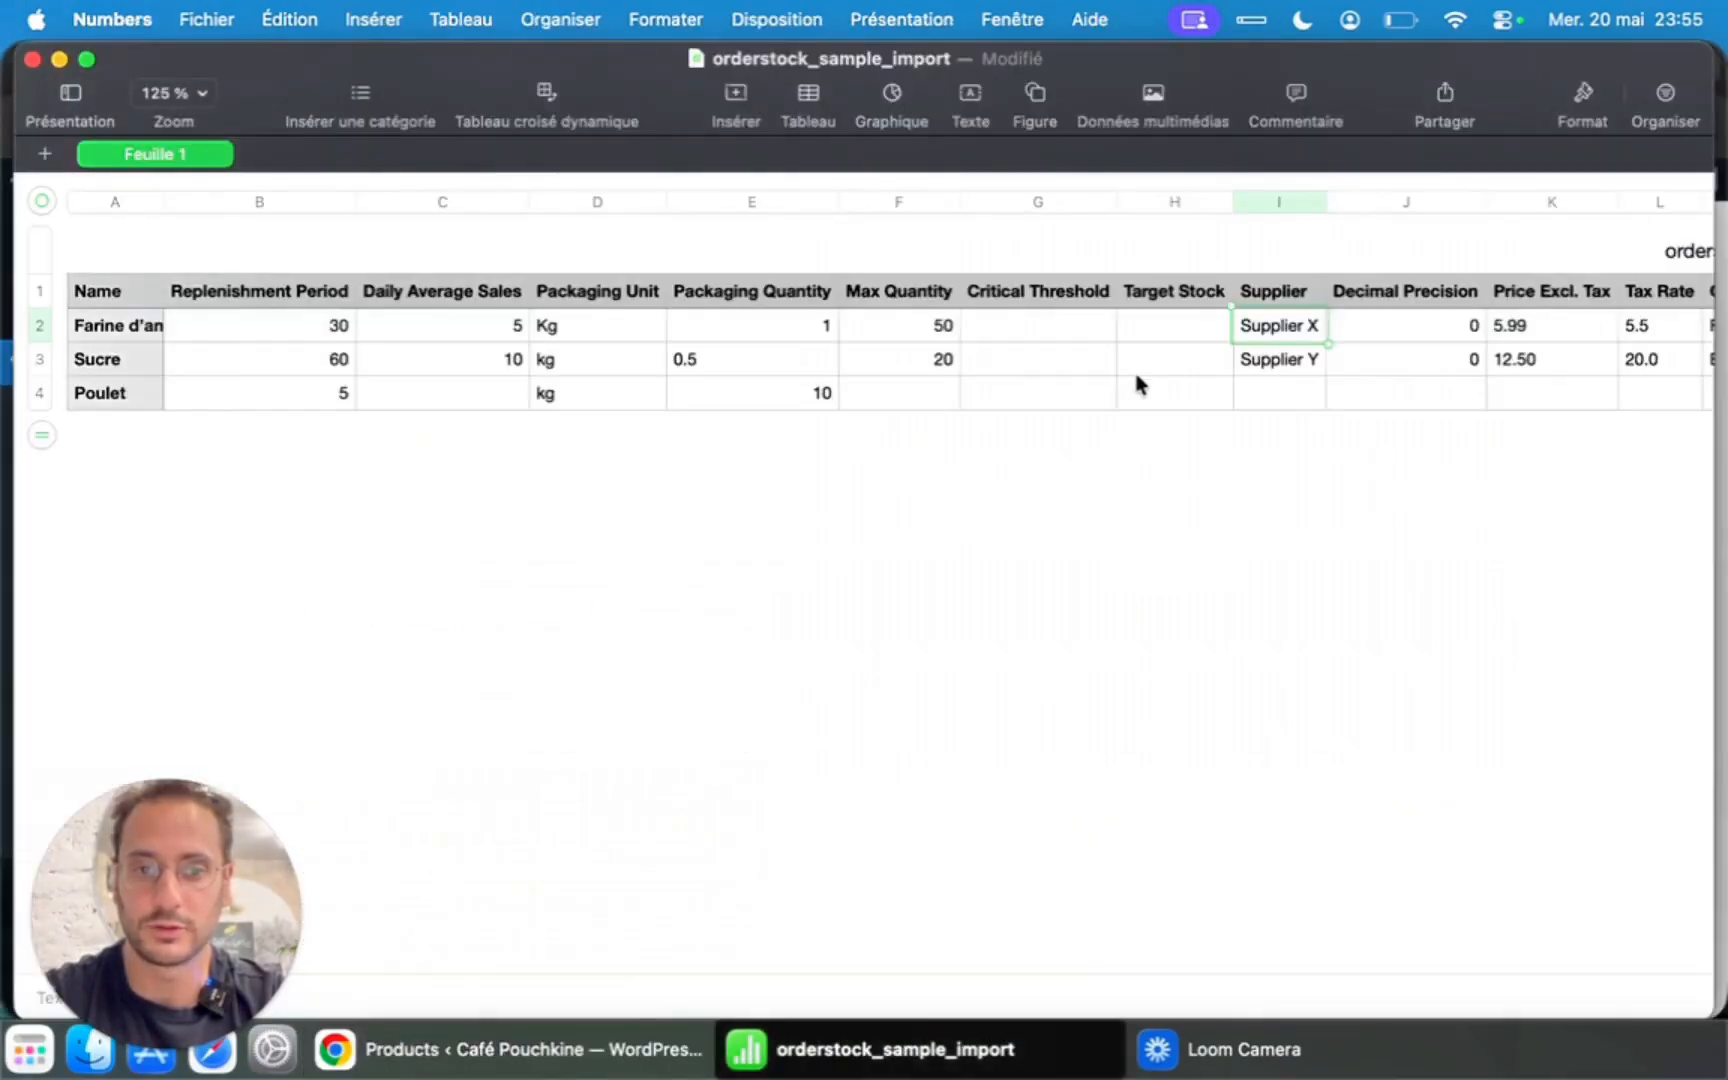
Switch to Chrome and review the OrderStock Product Categories and Suppliers lists.
key("super+Tab")
left_click(62, 527)
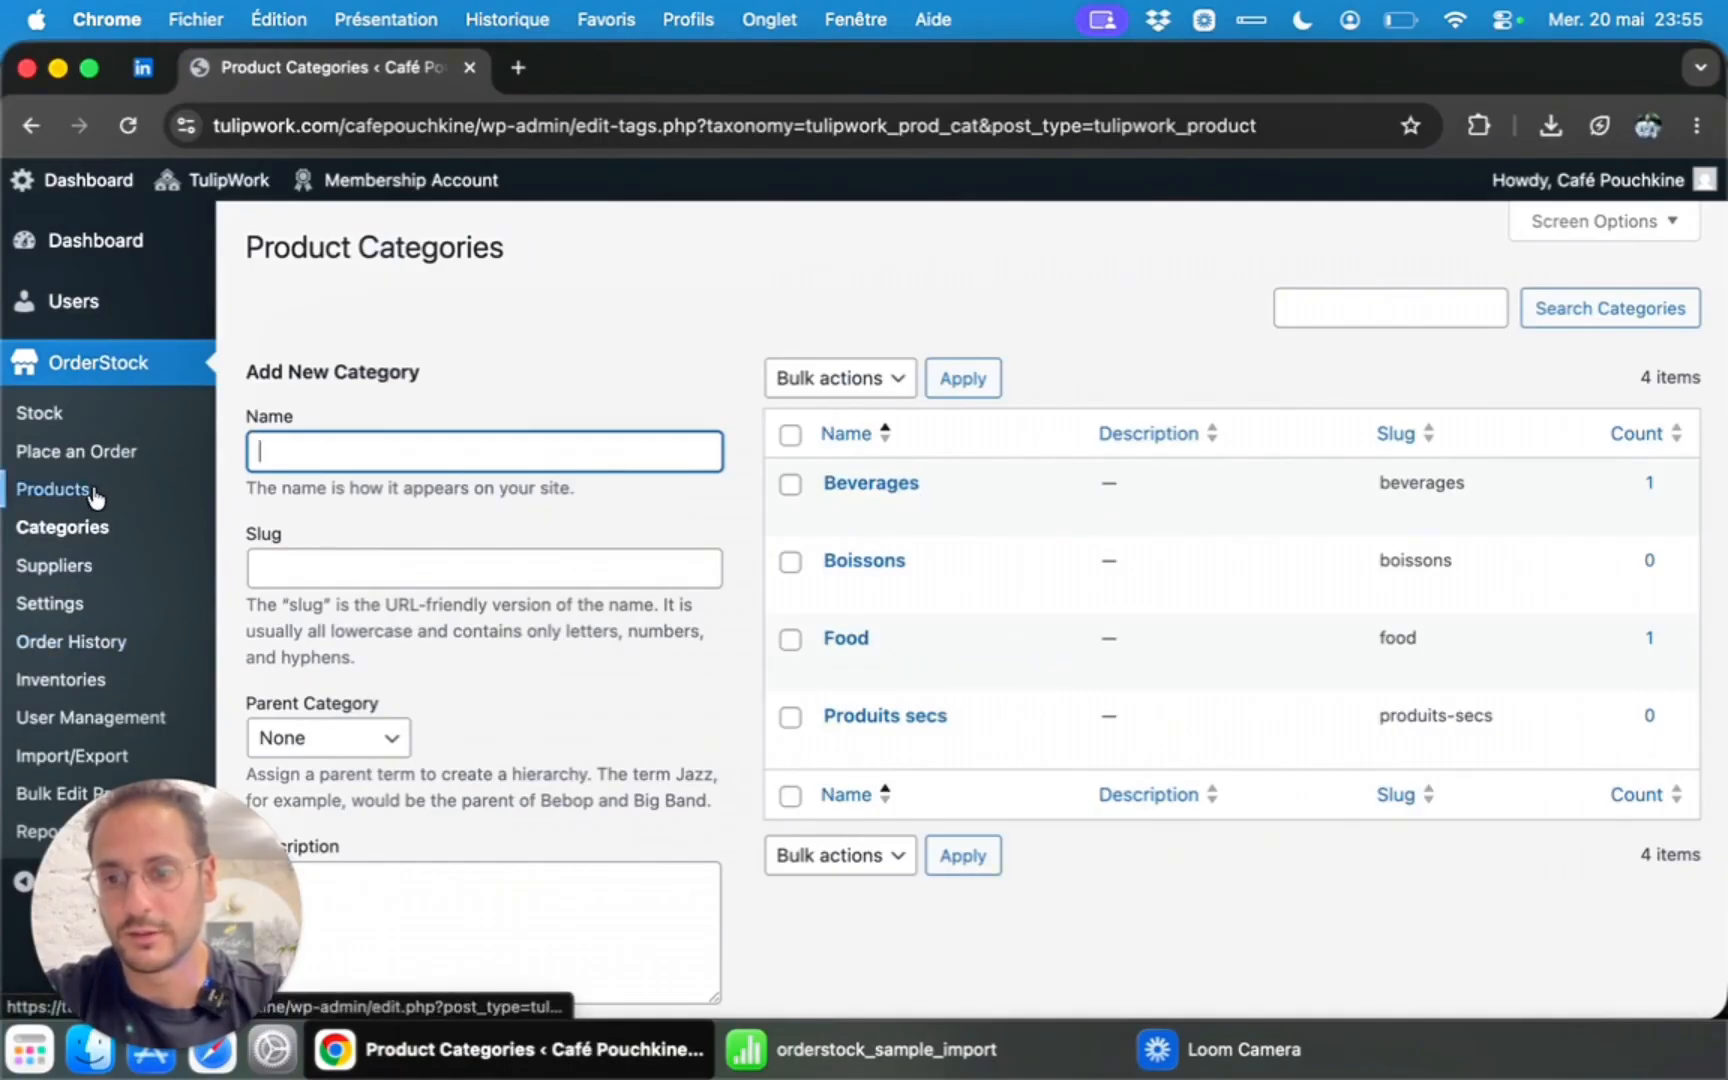
left_click(85, 568)
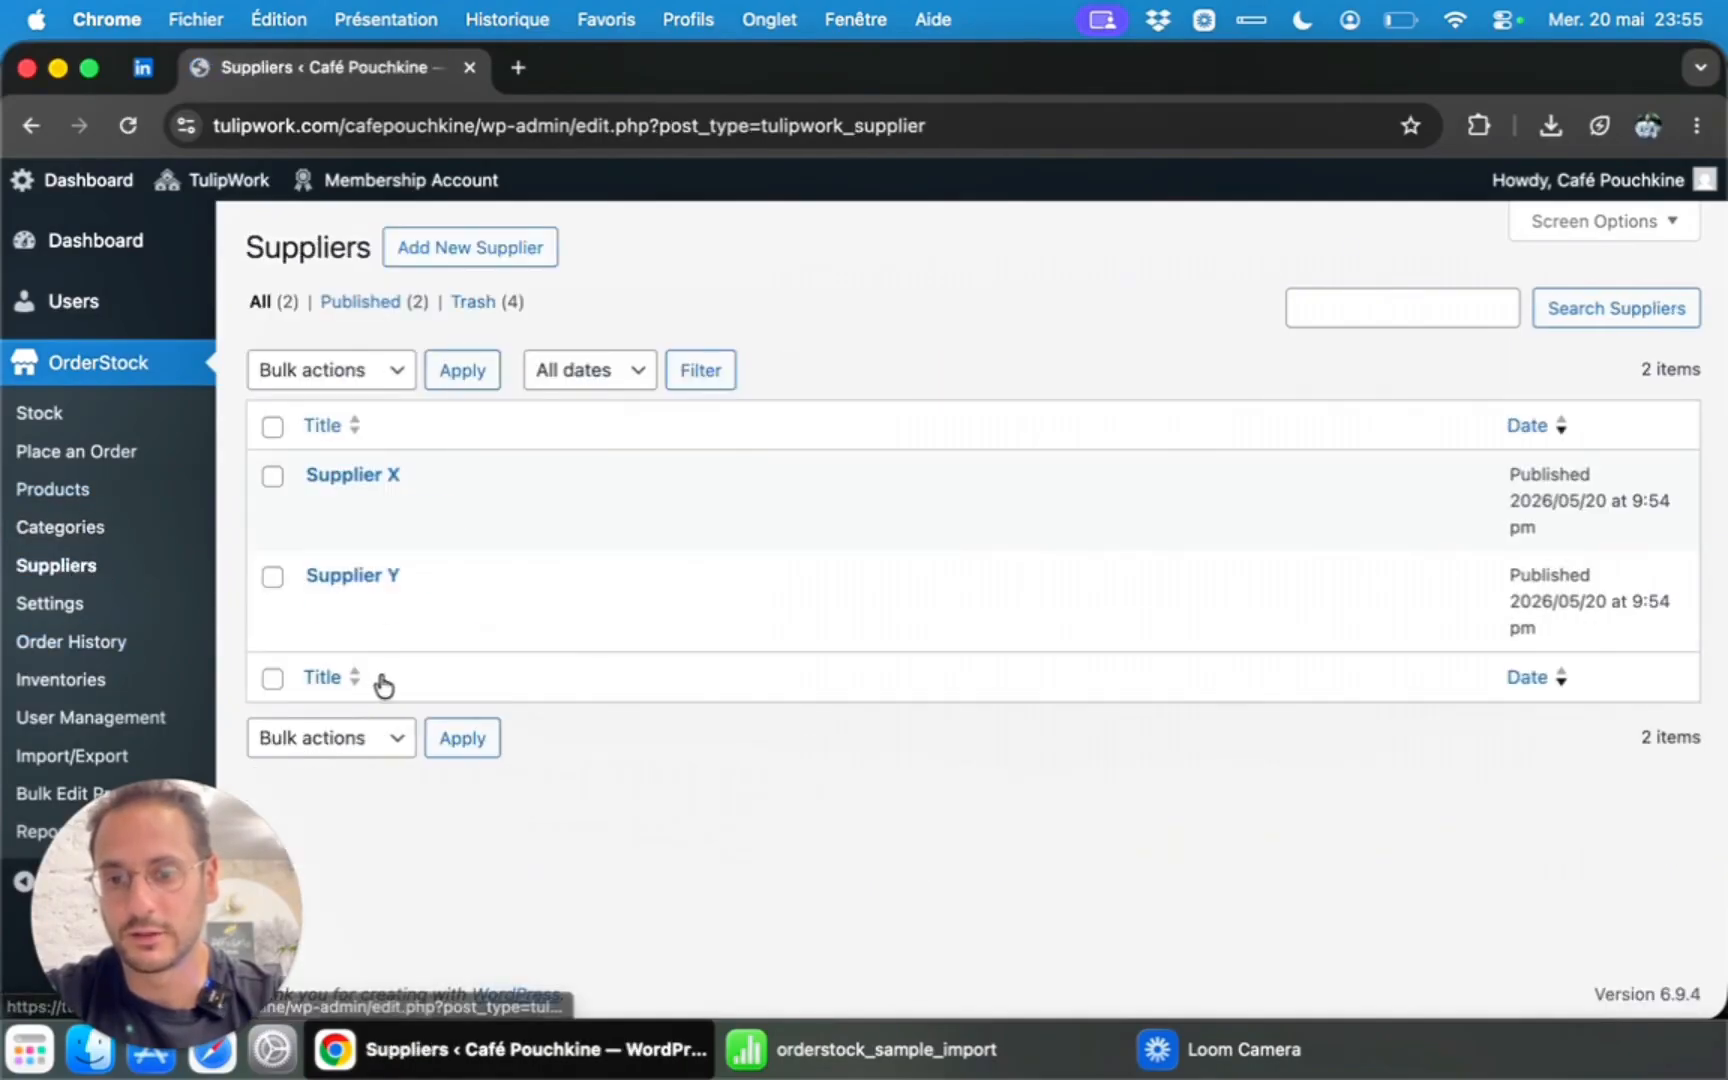
Switch to the orderstock_sample_import spreadsheet in Numbers and review its columns from Name and Packaging Unit through to Categories.
left_click(40, 756)
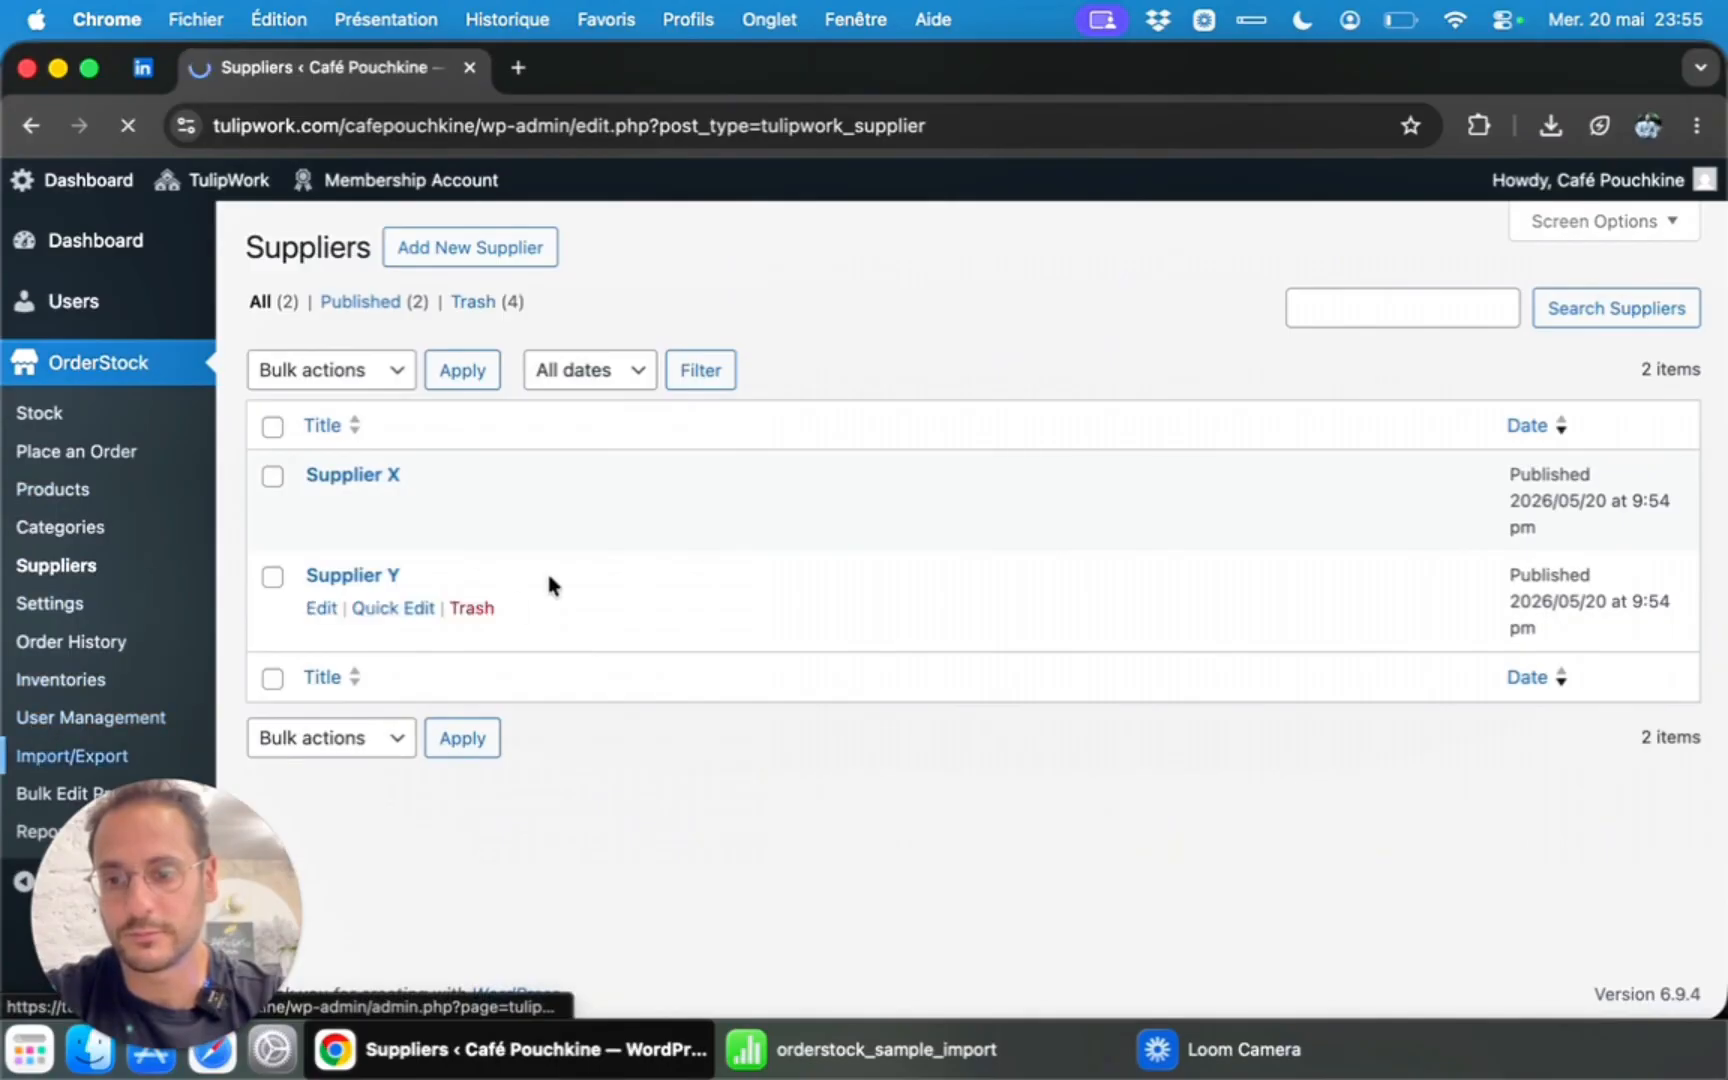
left_click(880, 1049)
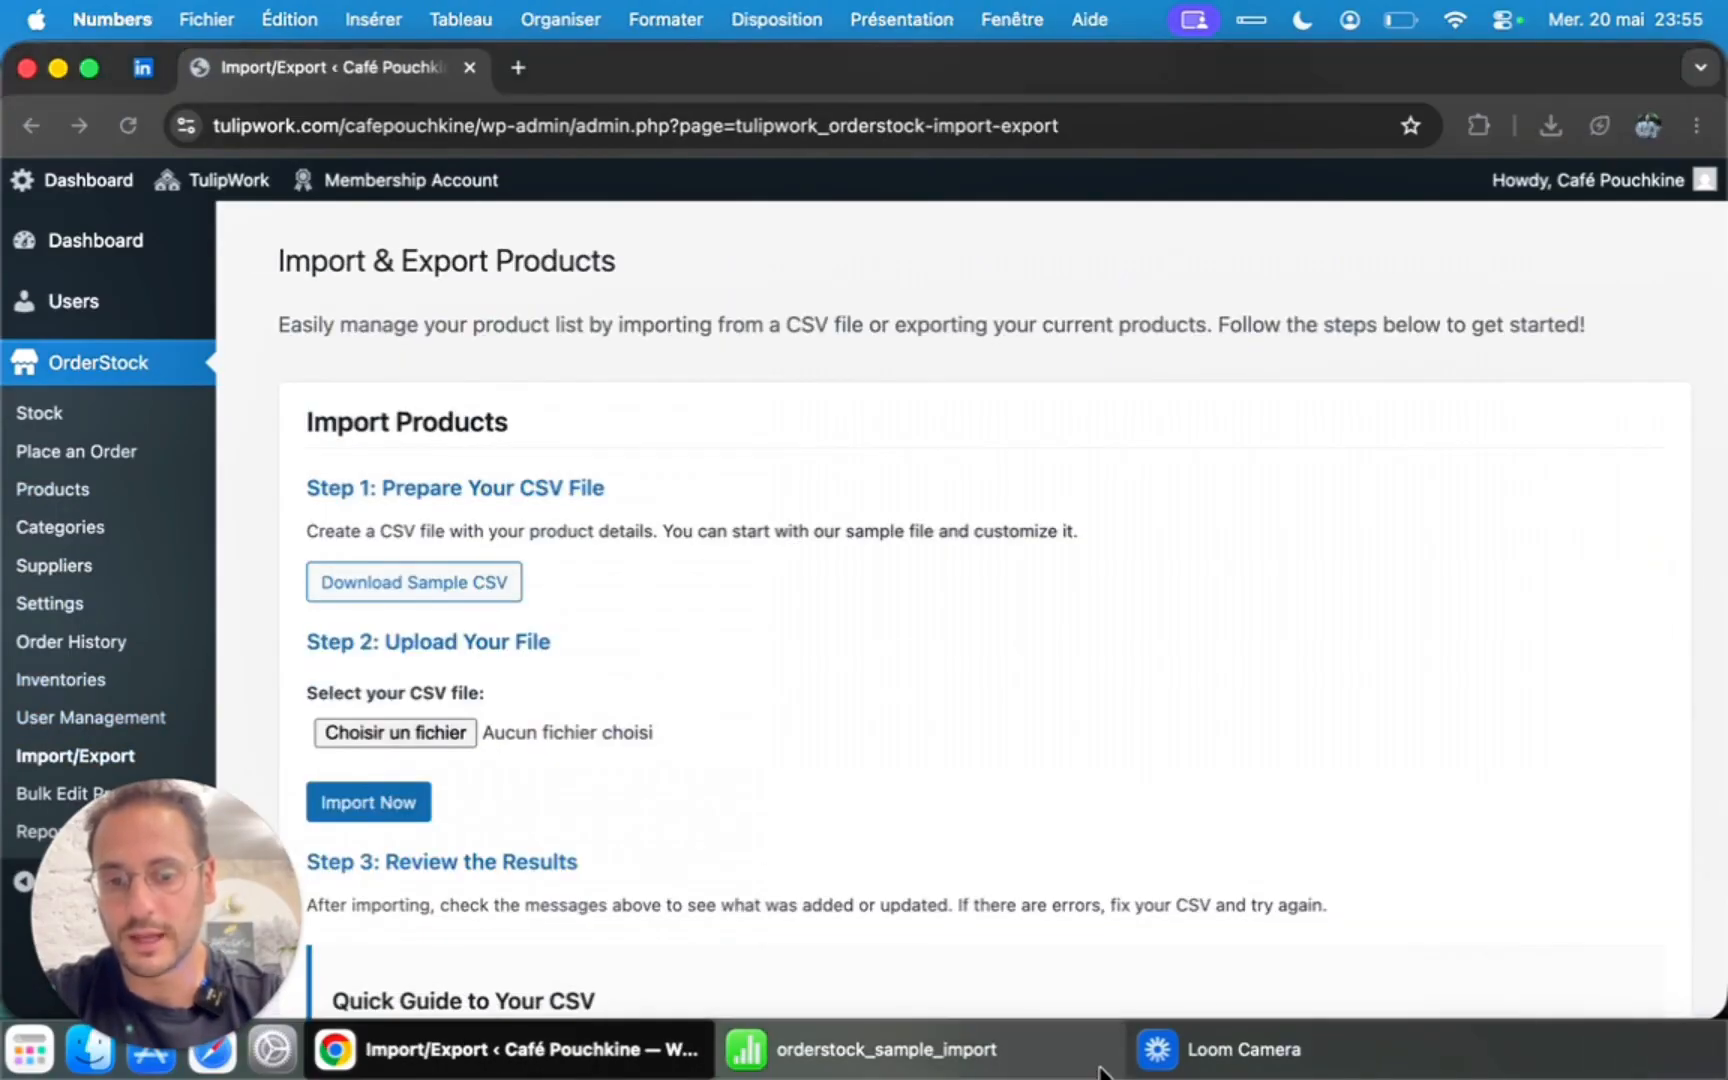
scroll(735, 449, "right", 10)
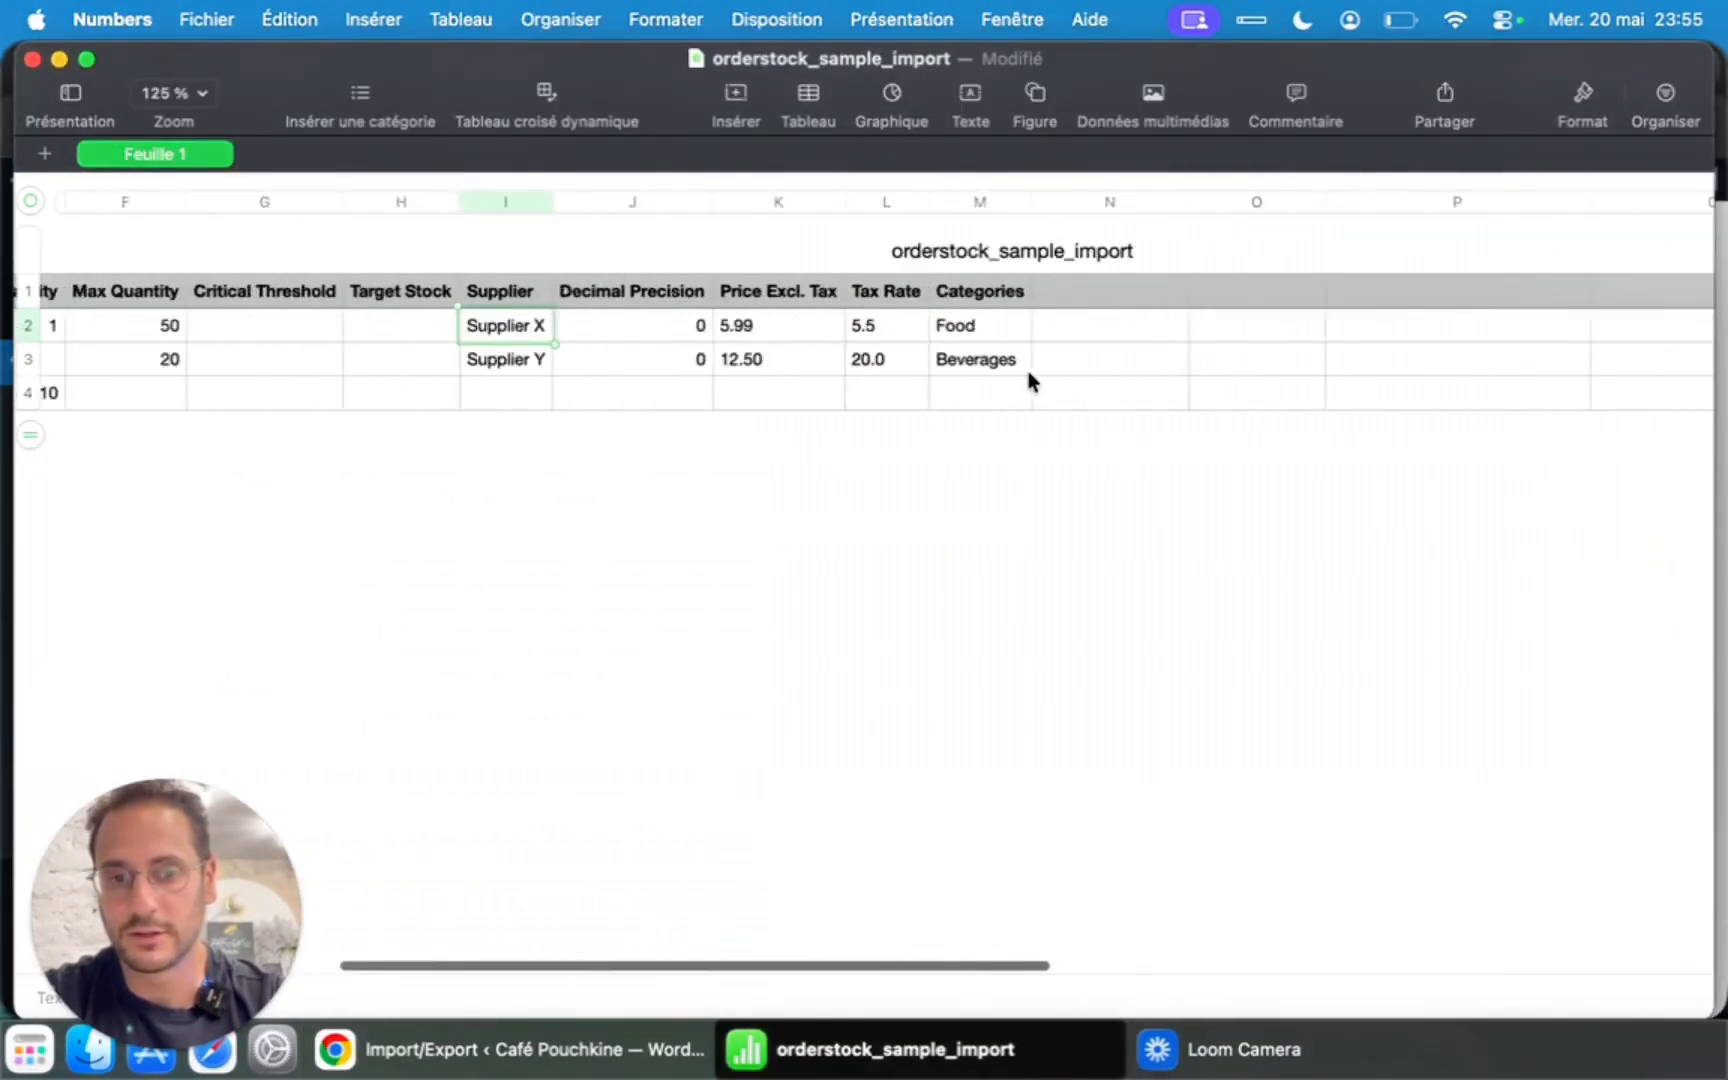
scroll(700, 375, "left", 4)
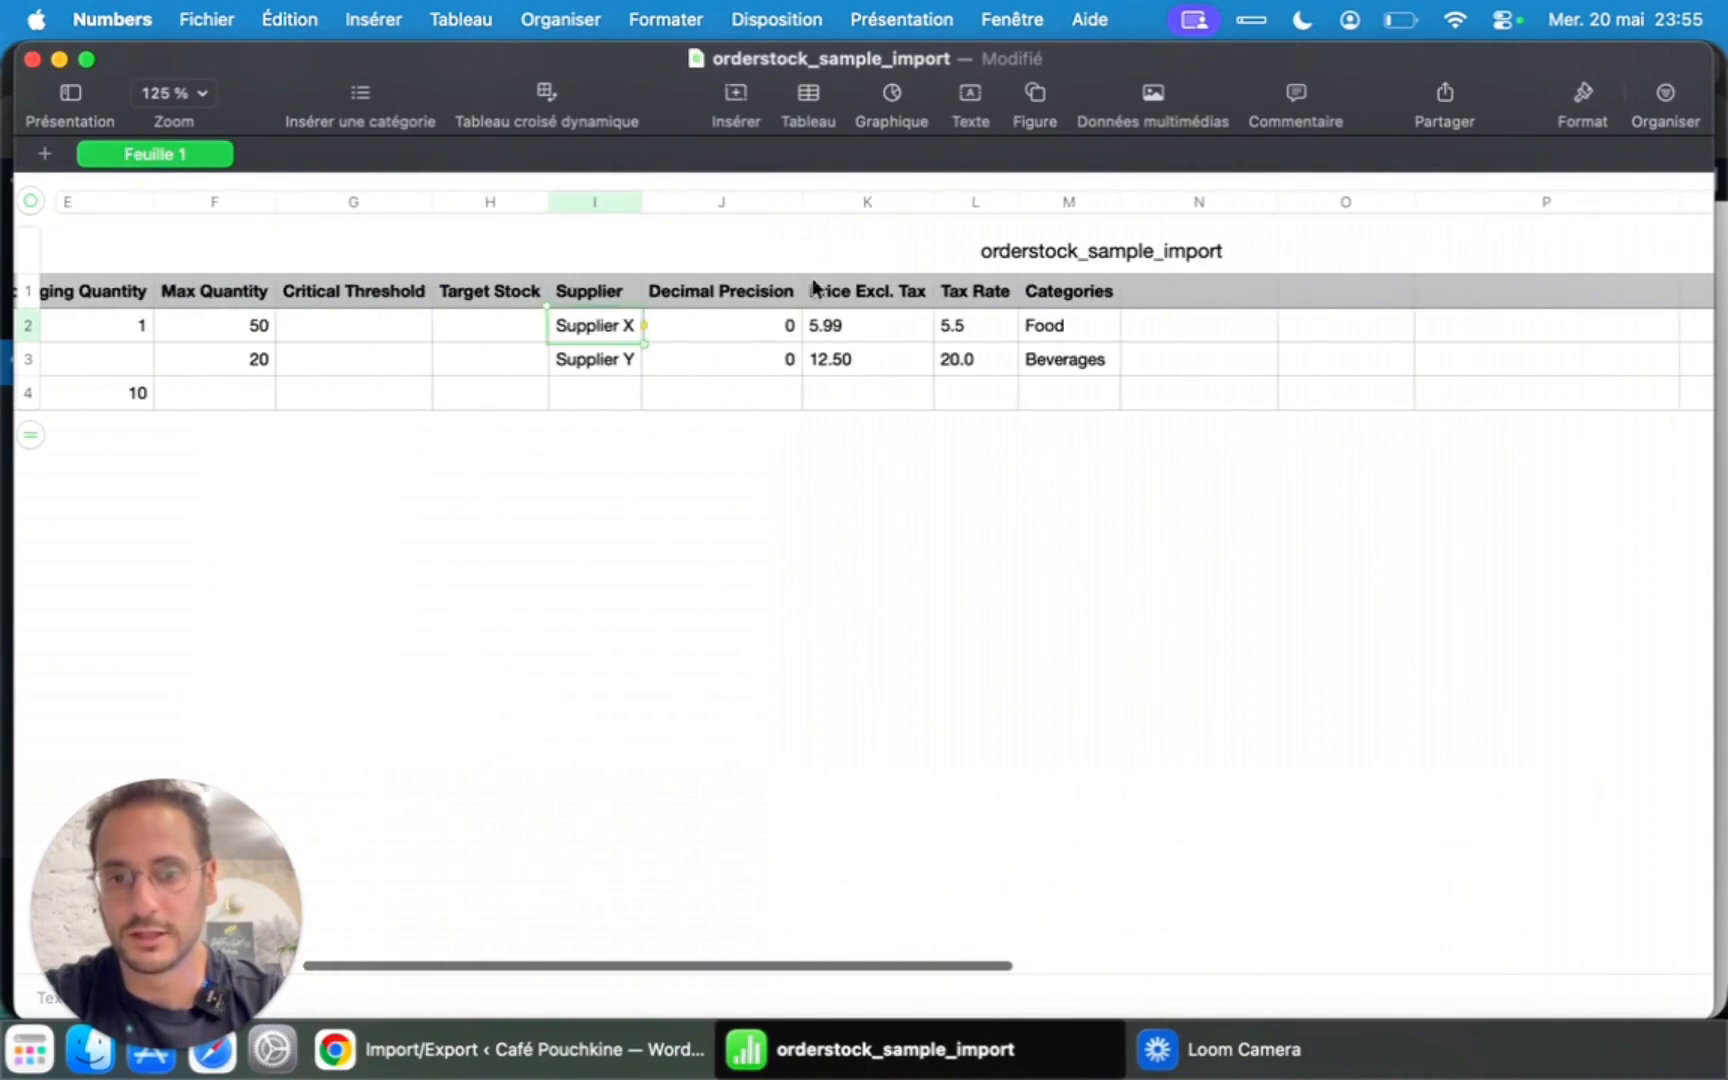
scroll(748, 451, "left", 4)
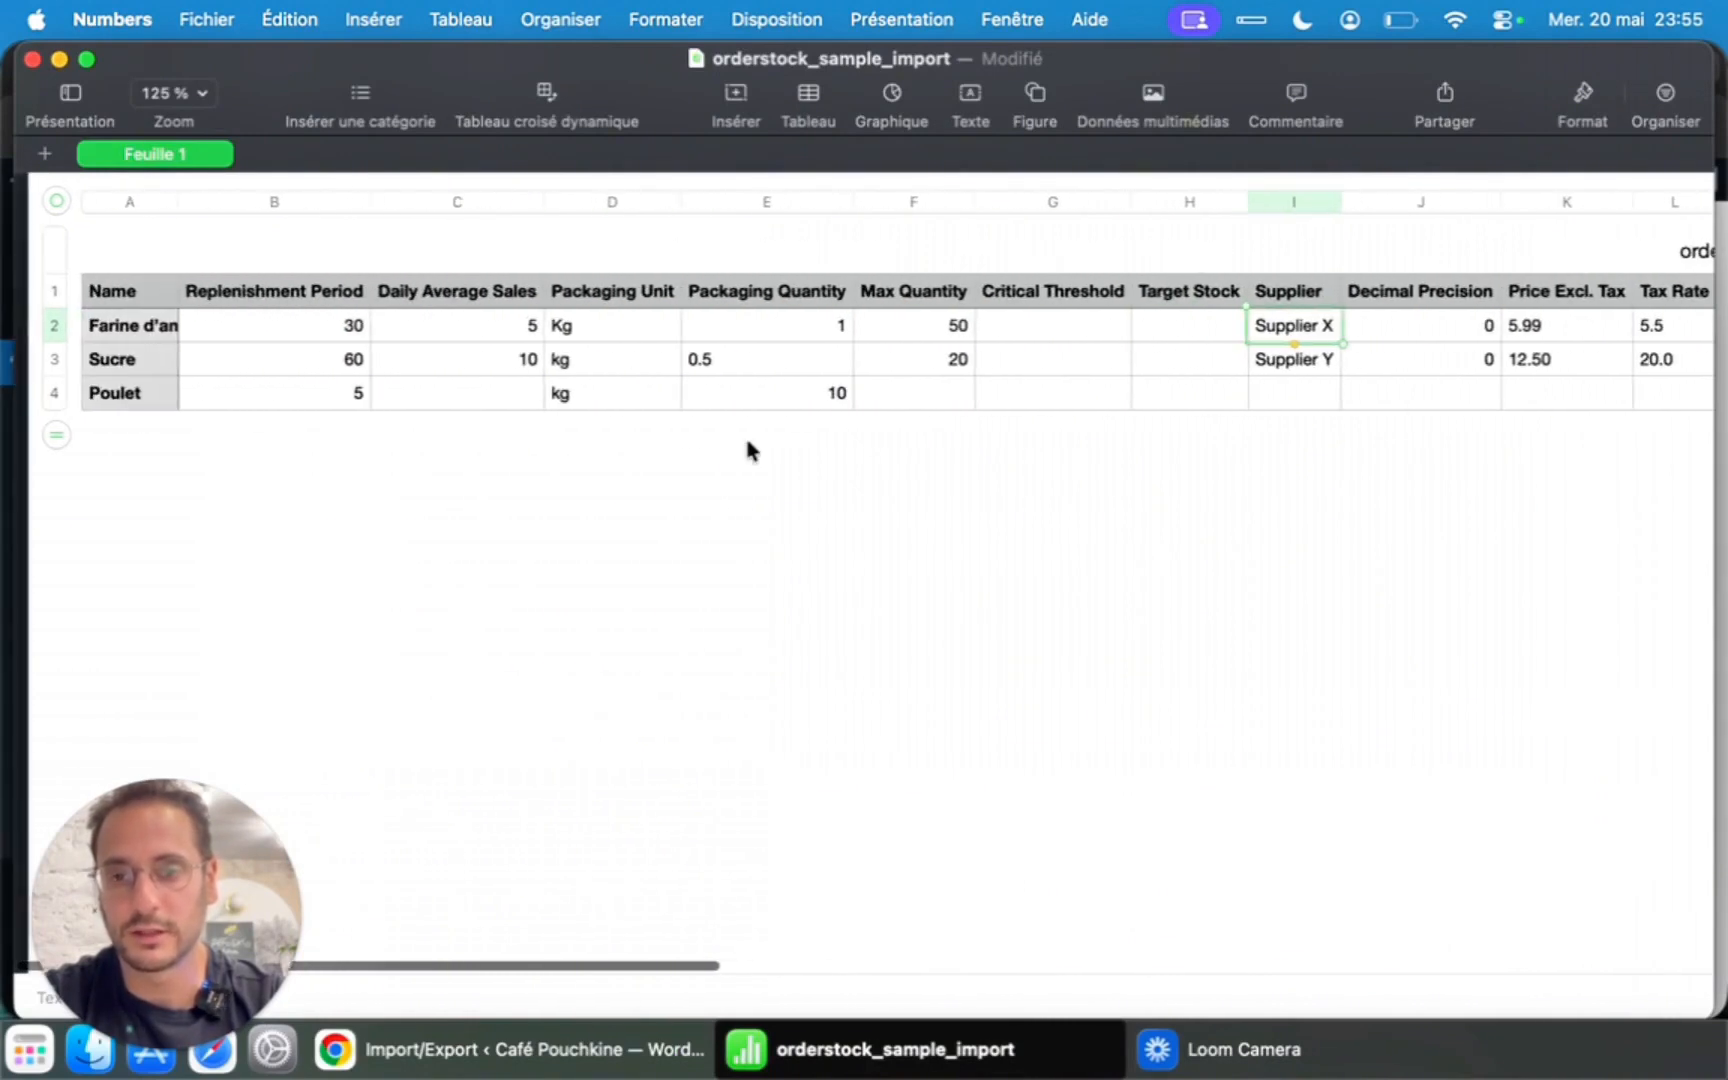
left_click(136, 288)
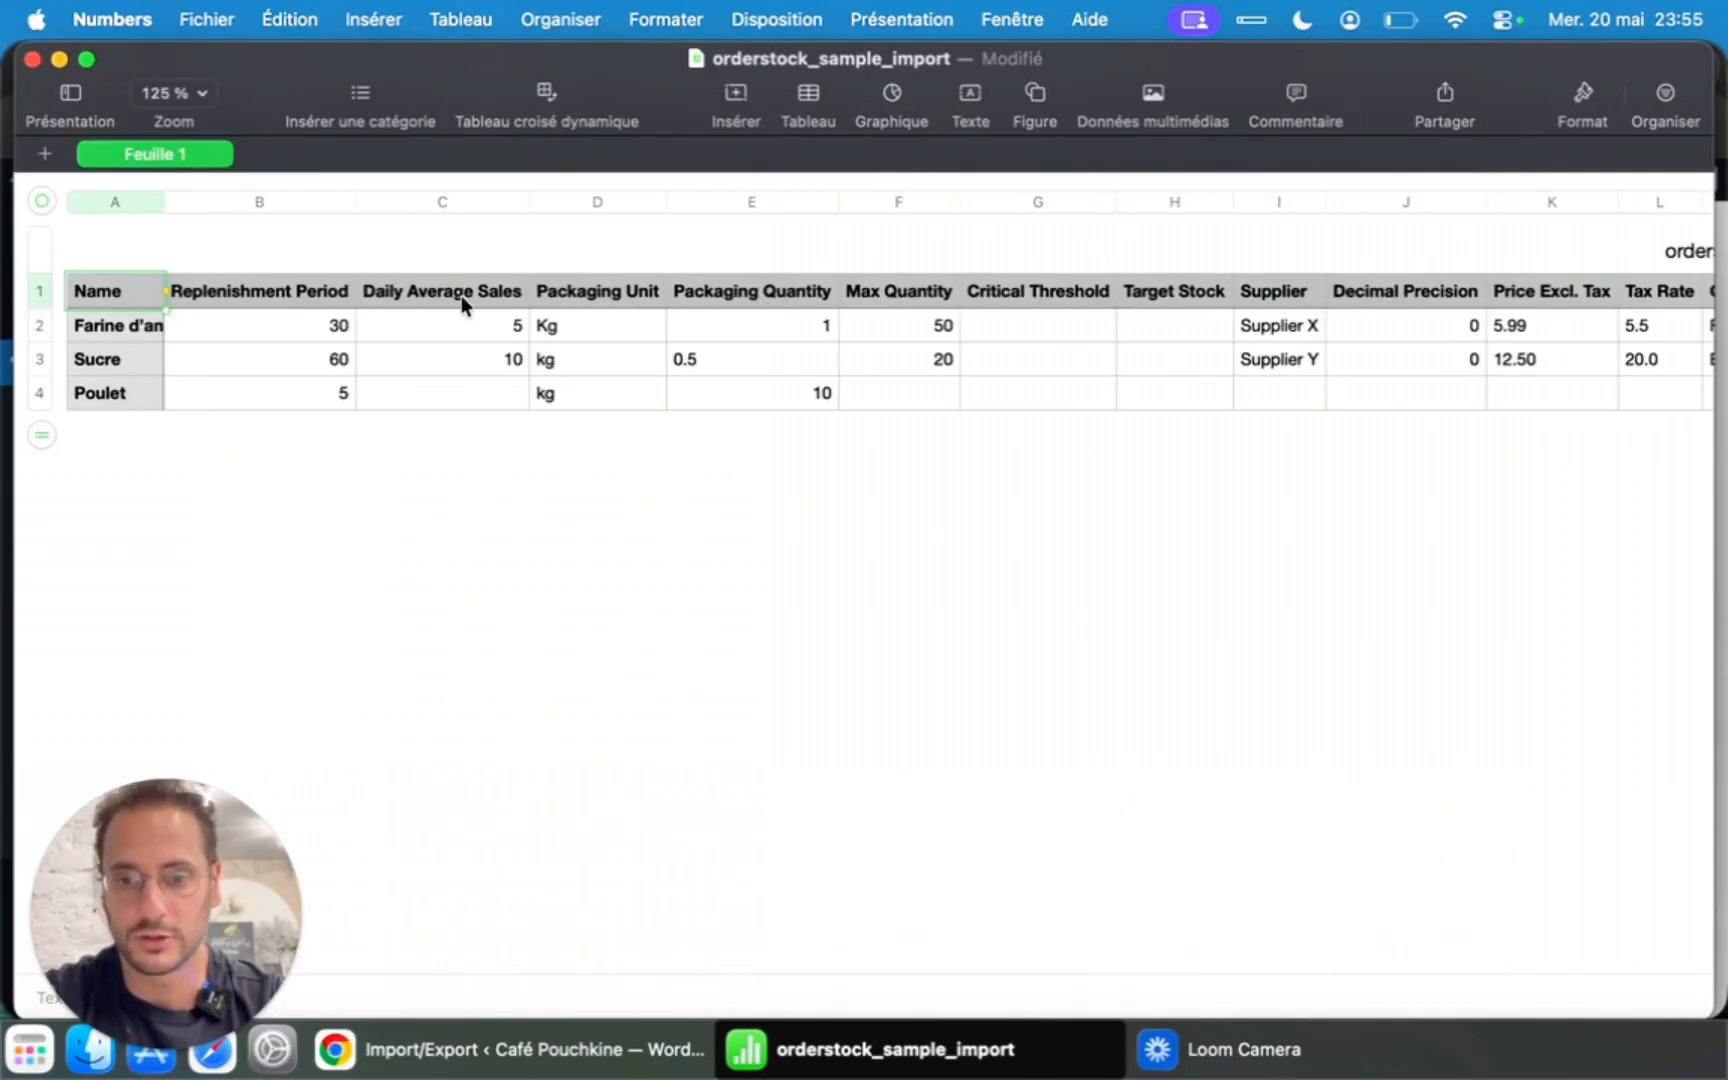
left_click(598, 297)
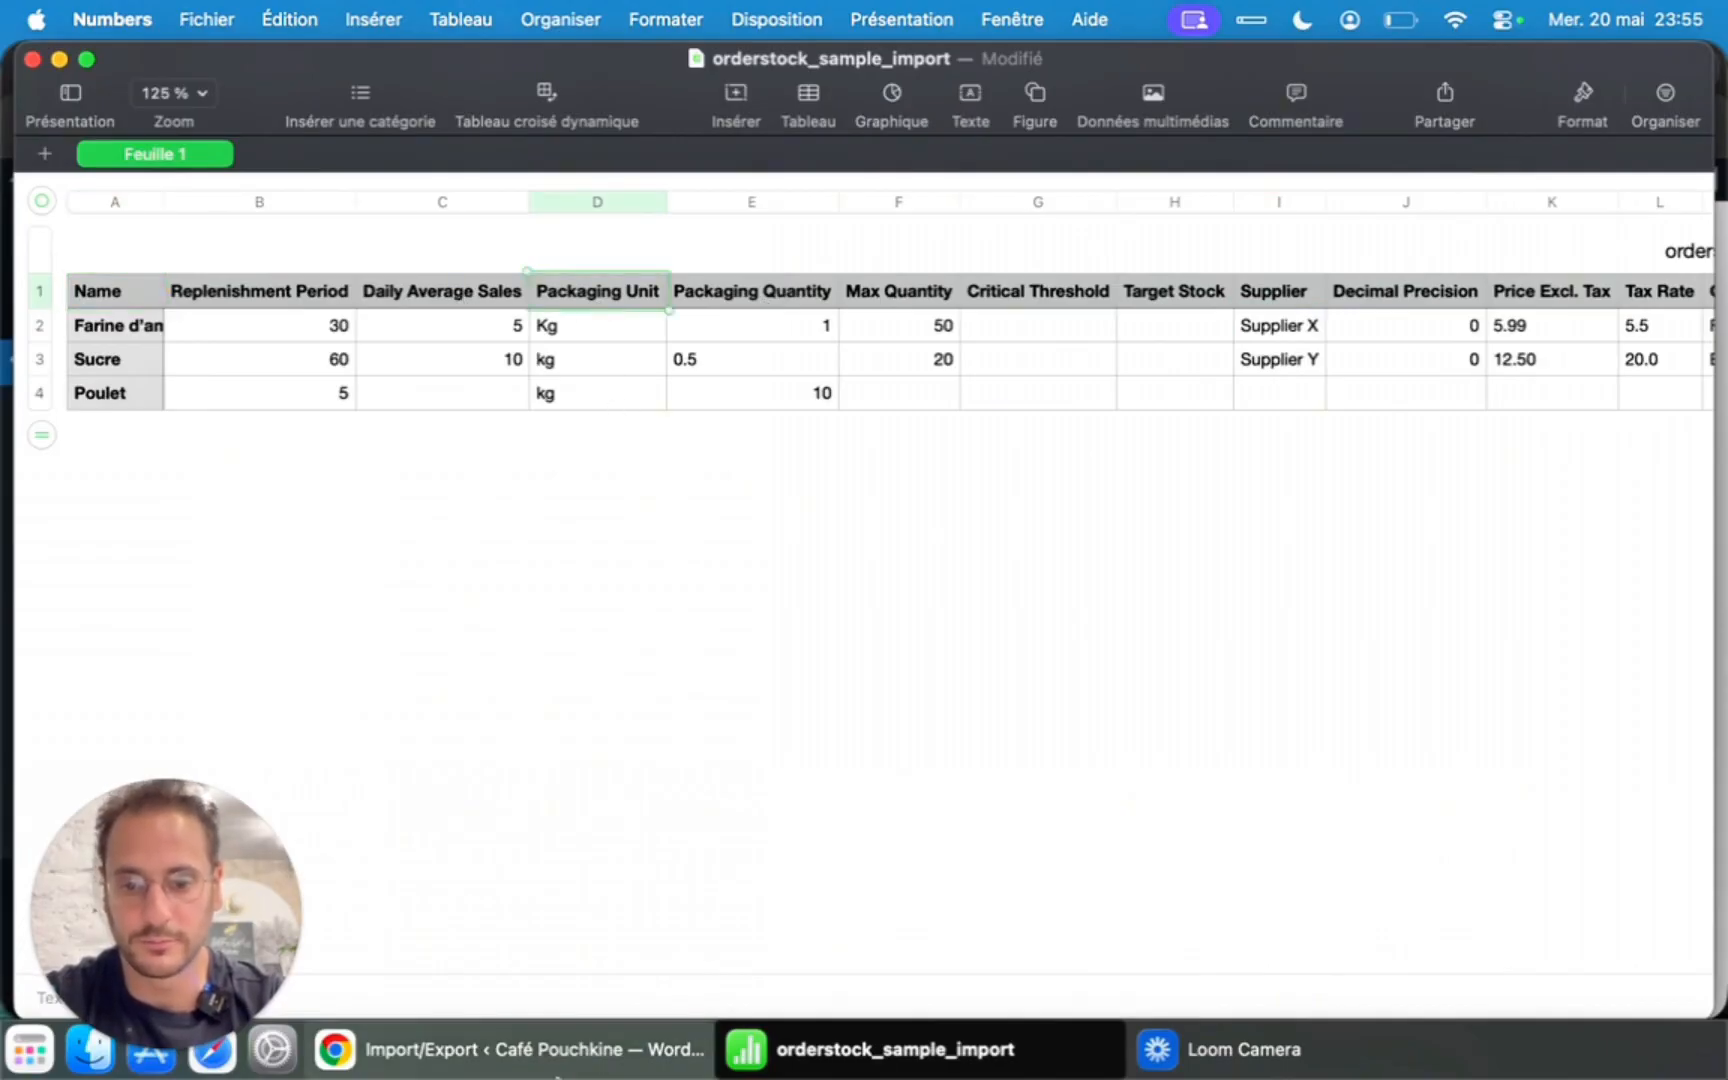
Switch to Chrome and review the imported items in the OrderStock Products list and on the Stock page.
left_click(556, 1075)
left_click(93, 497)
scroll(540, 663, "down", 1)
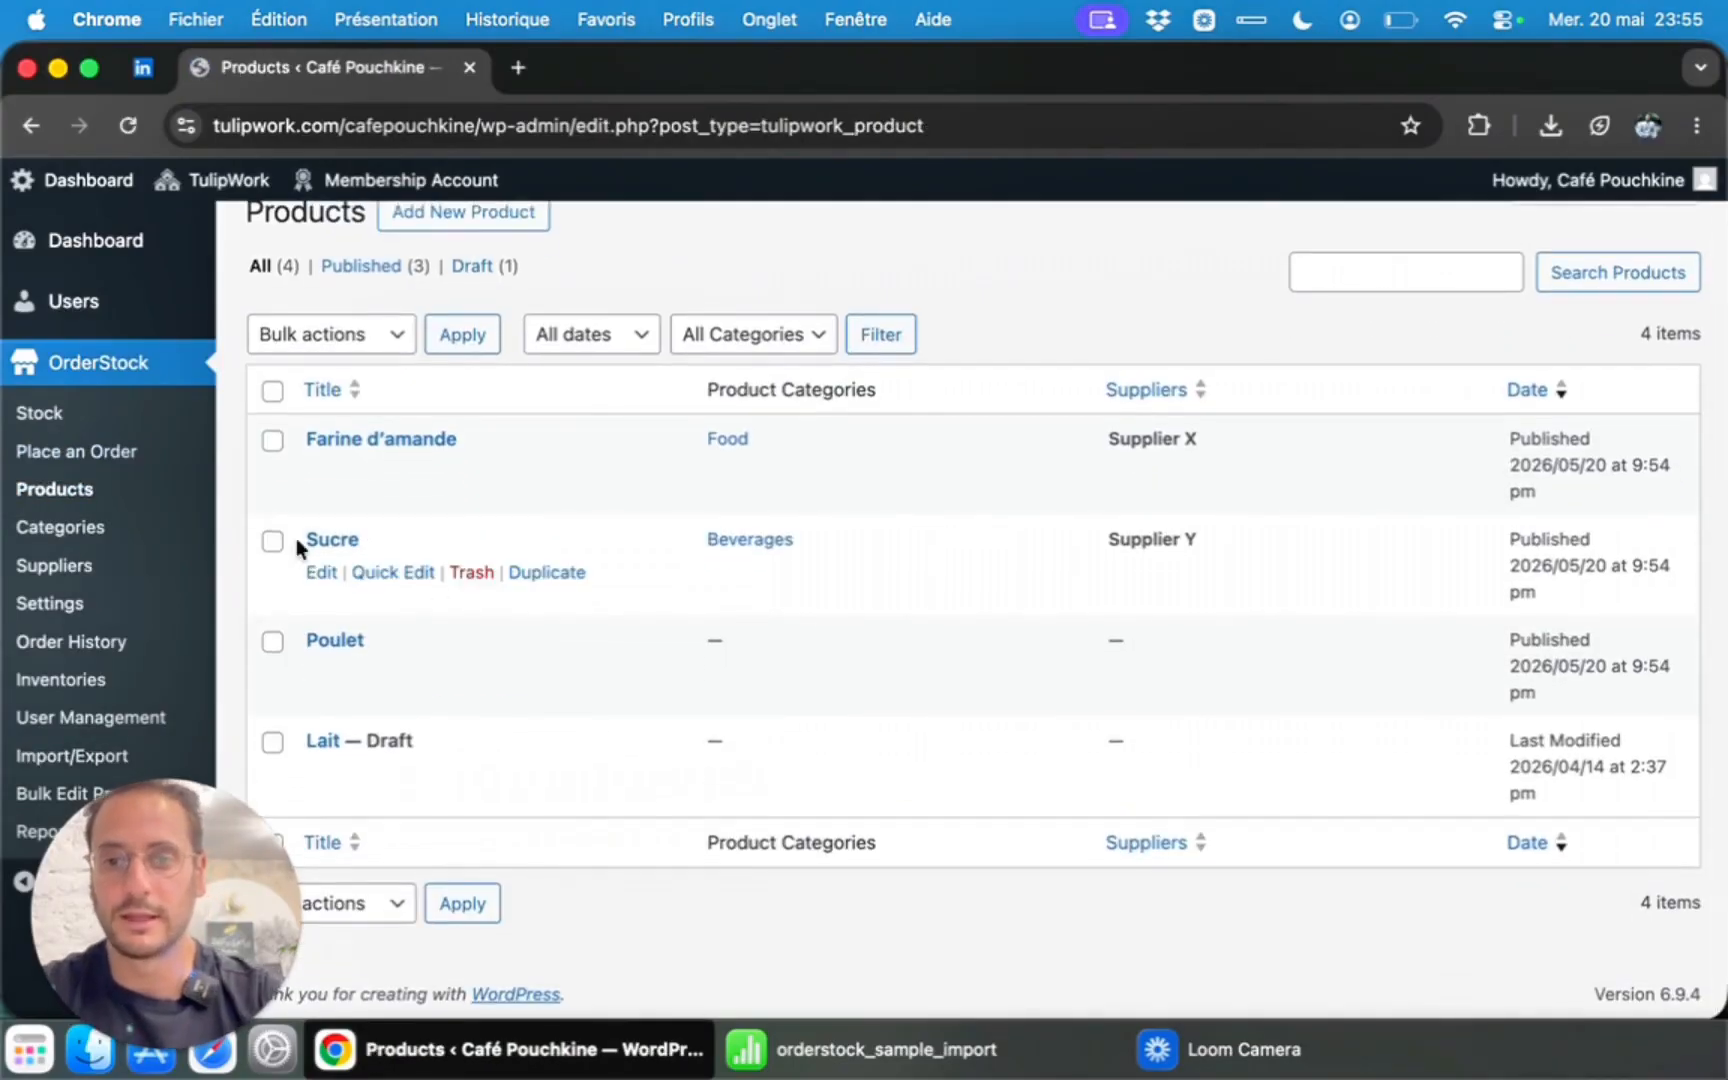
left_click(125, 416)
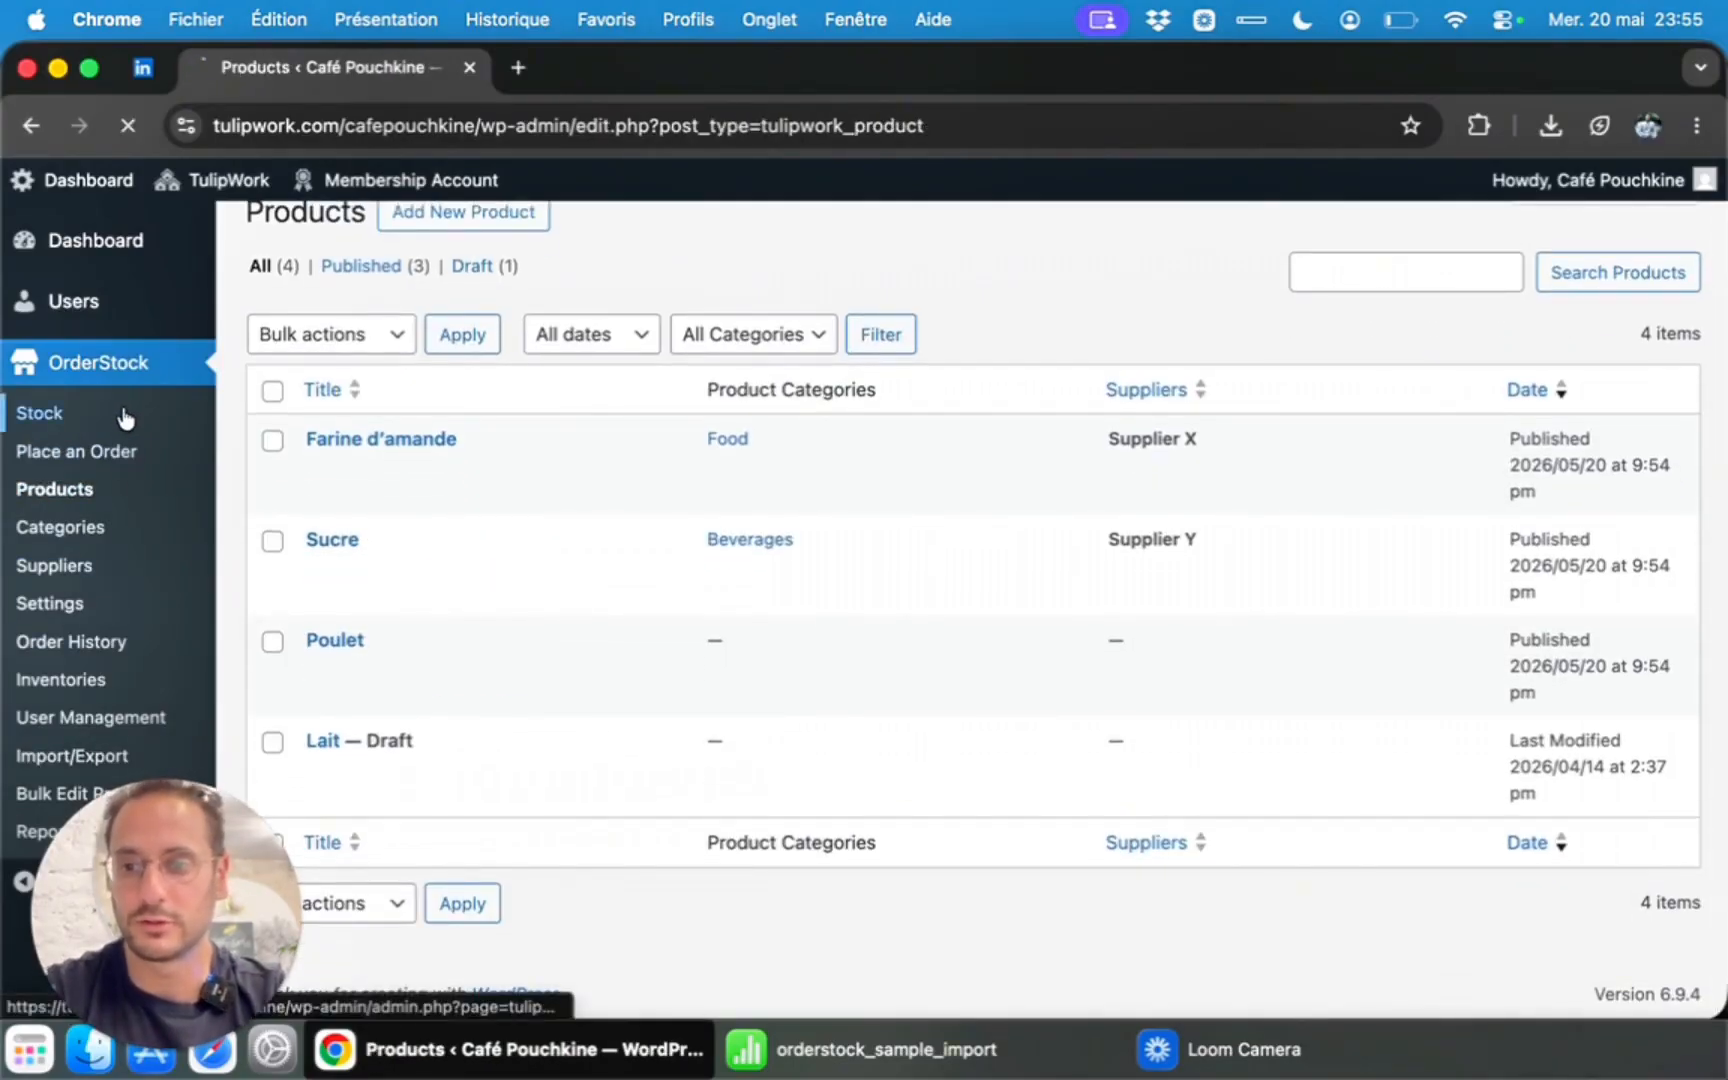
scroll(600, 415, "down", 1)
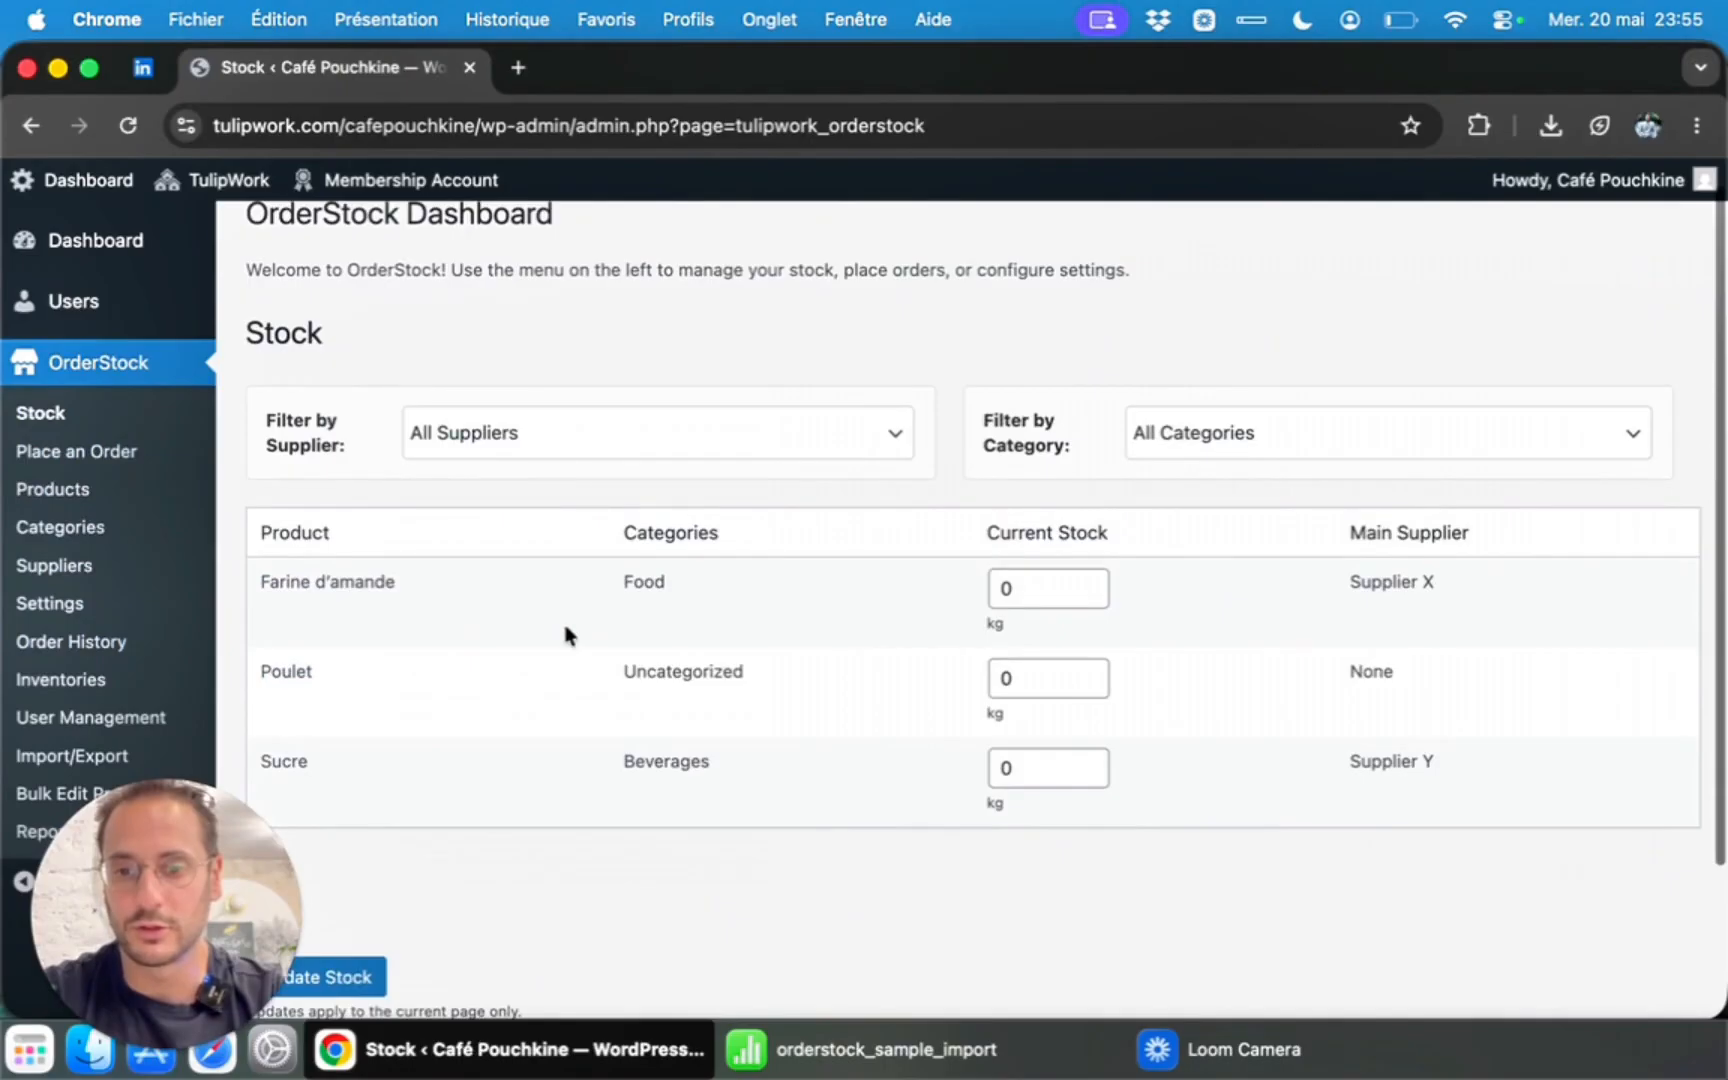
scroll(411, 572, "down", 3)
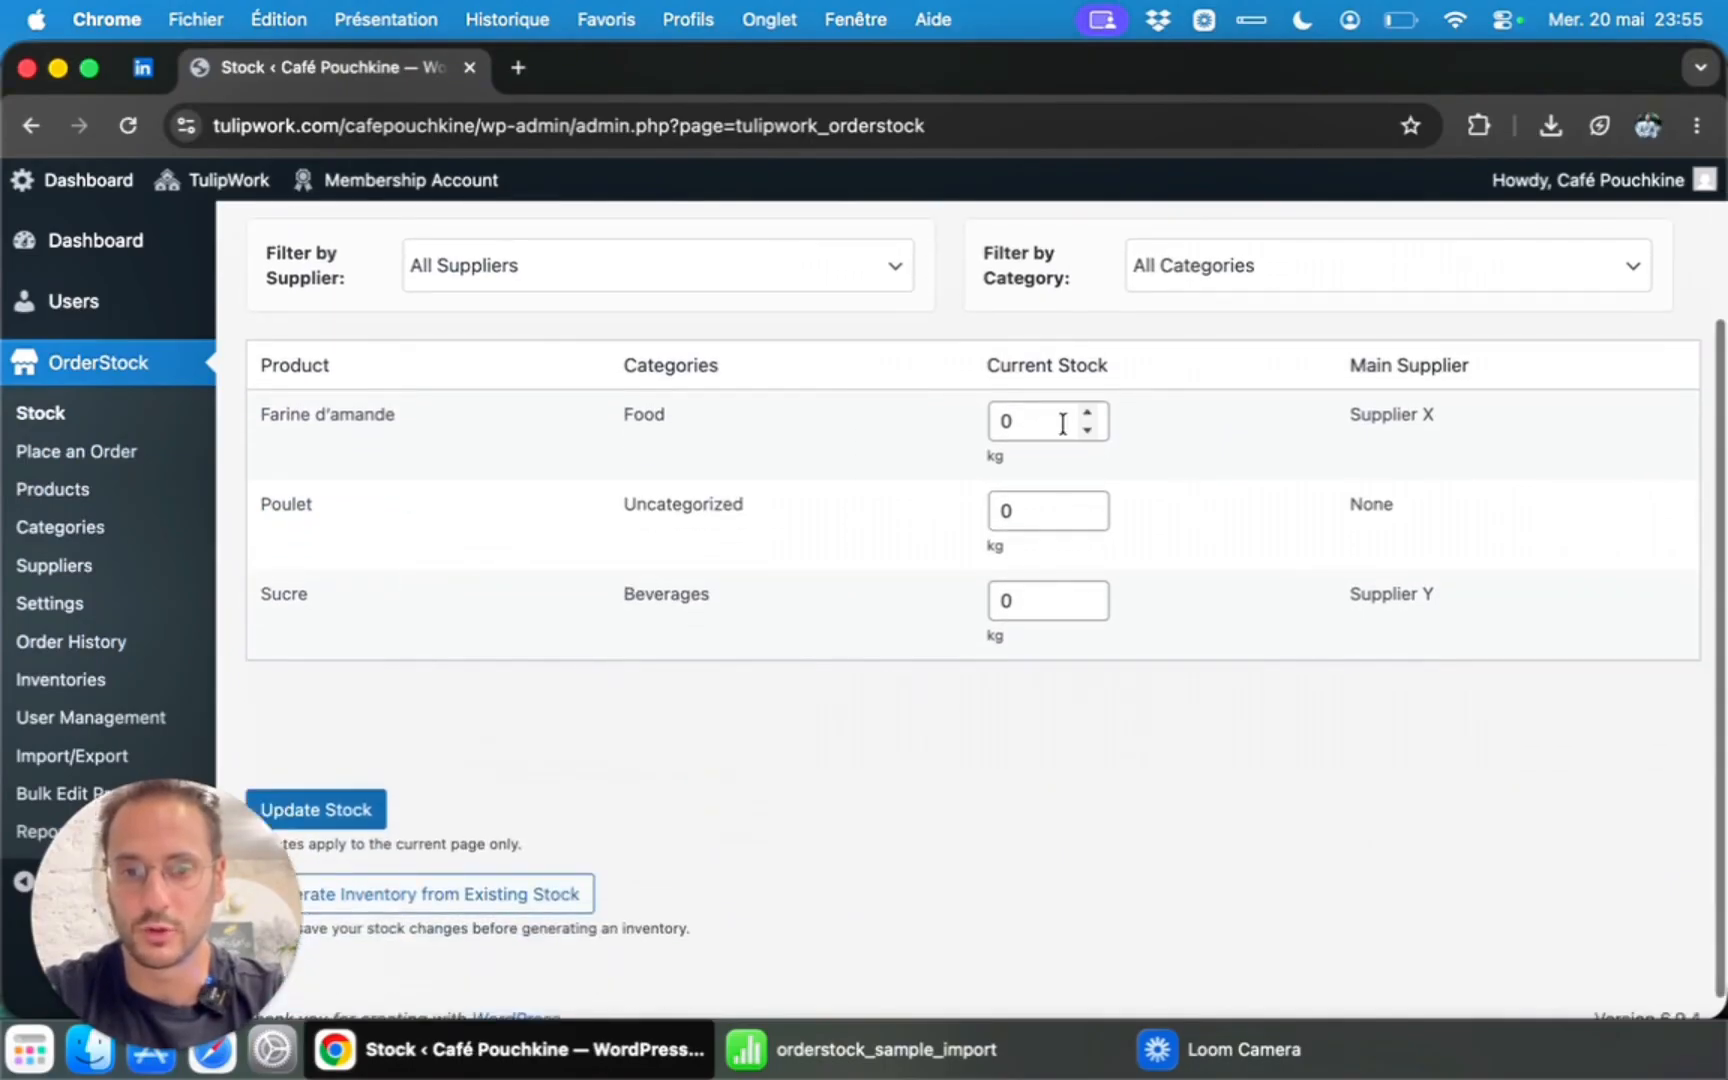
scroll(1061, 420, "up", 4)
mouse_move(1716, 338)
left_mouse_down()
mouse_move(393, 339)
mouse_move(1718, 339)
left_mouse_up()
scroll(808, 500, "down", 2)
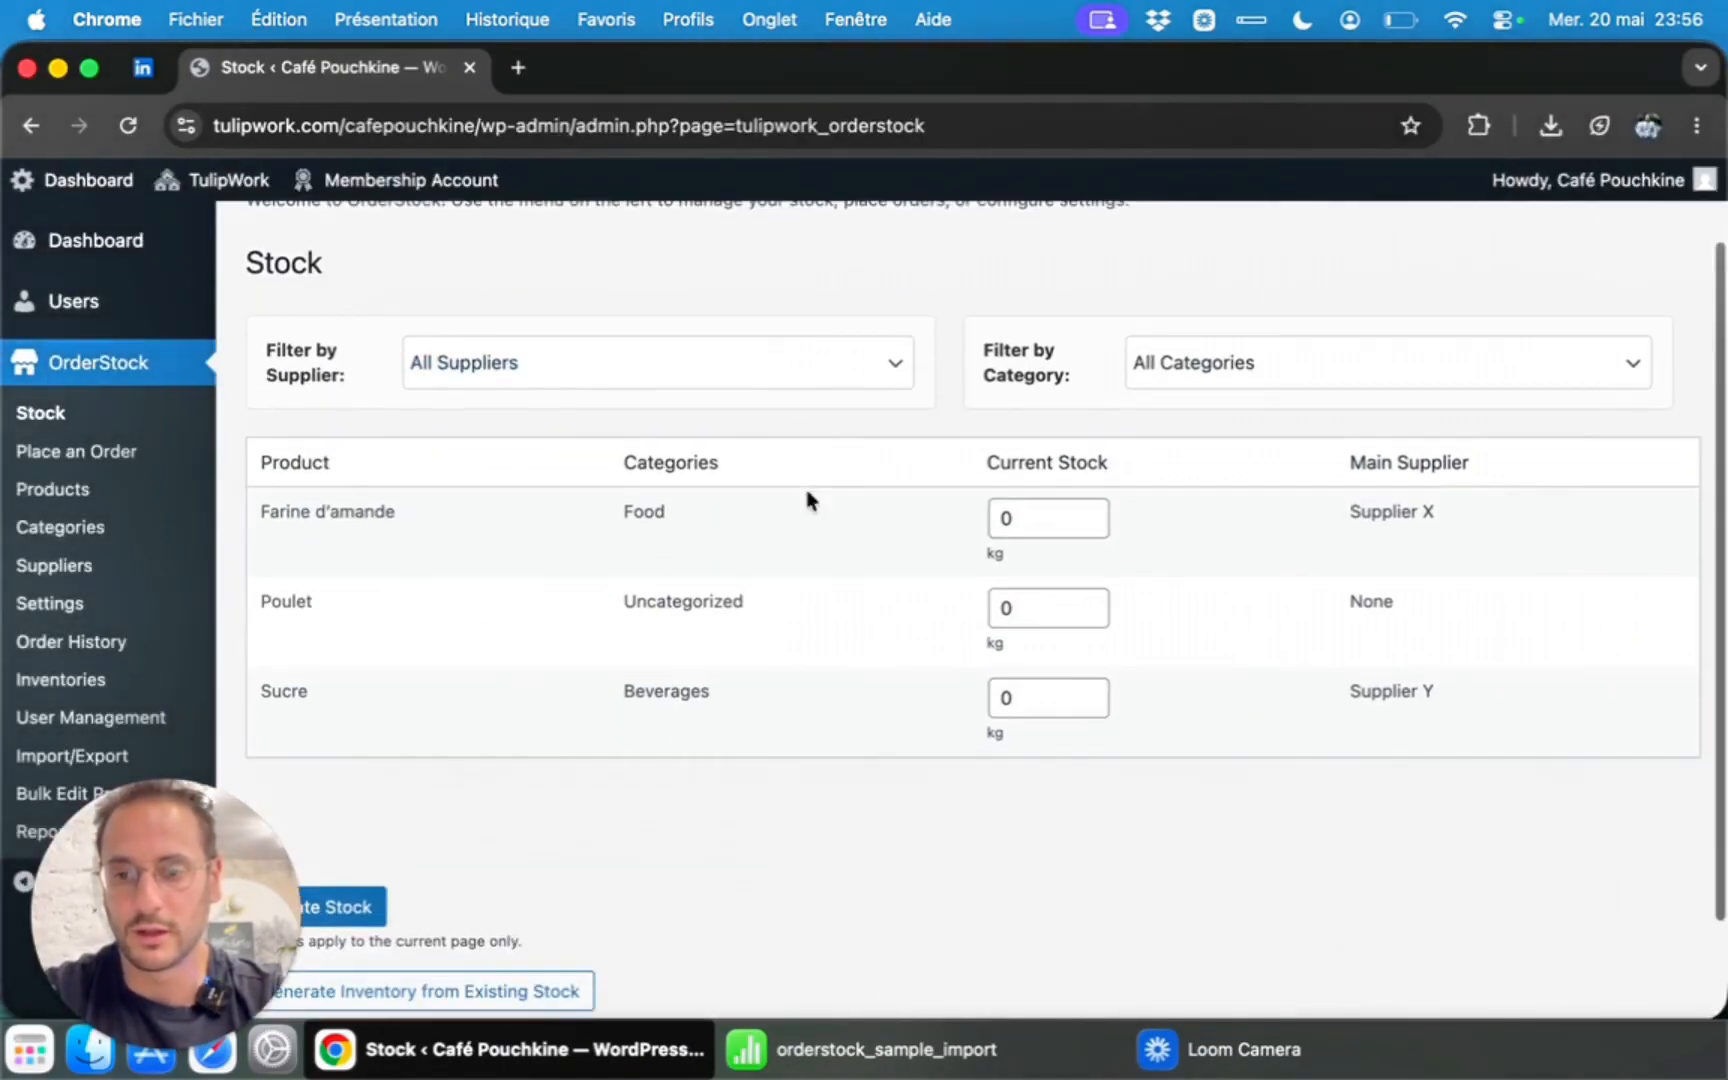
scroll(50, 641, "down", 1)
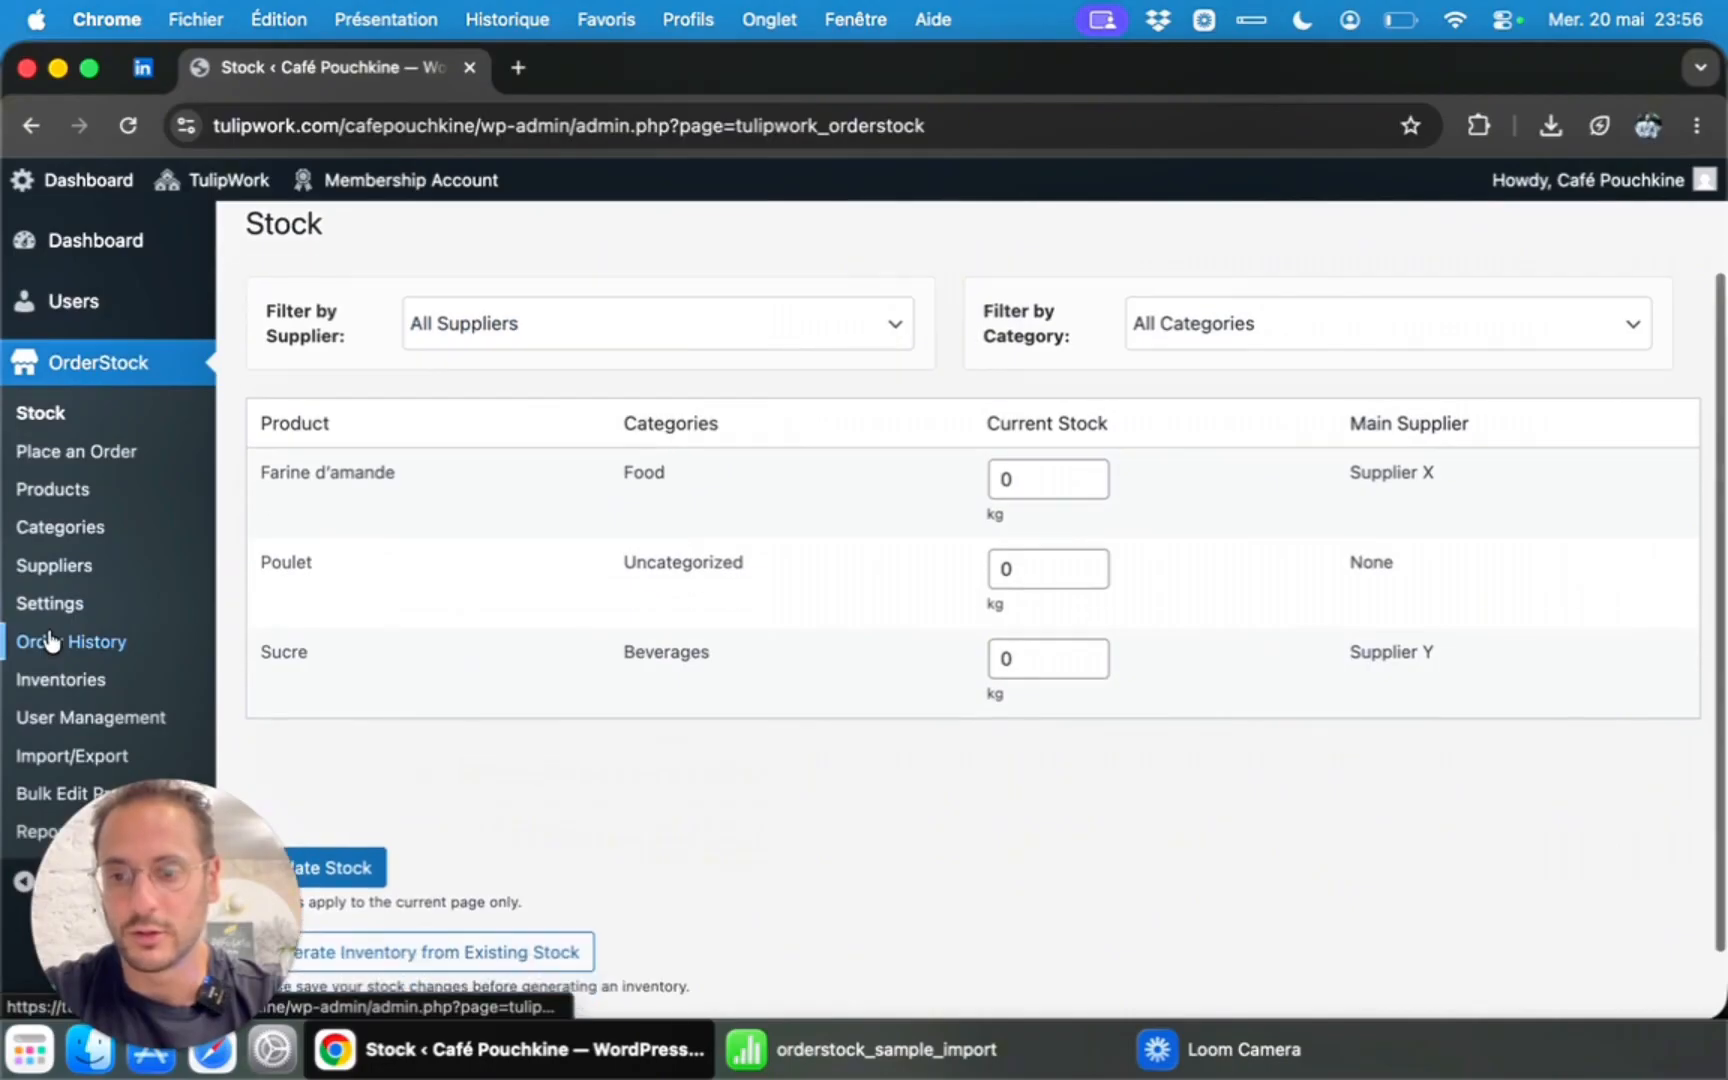
Export the OrderStock products to CSV, save the file in the Mars-Avril folder under its proposed name, and open it to review the columns.
left_click(74, 756)
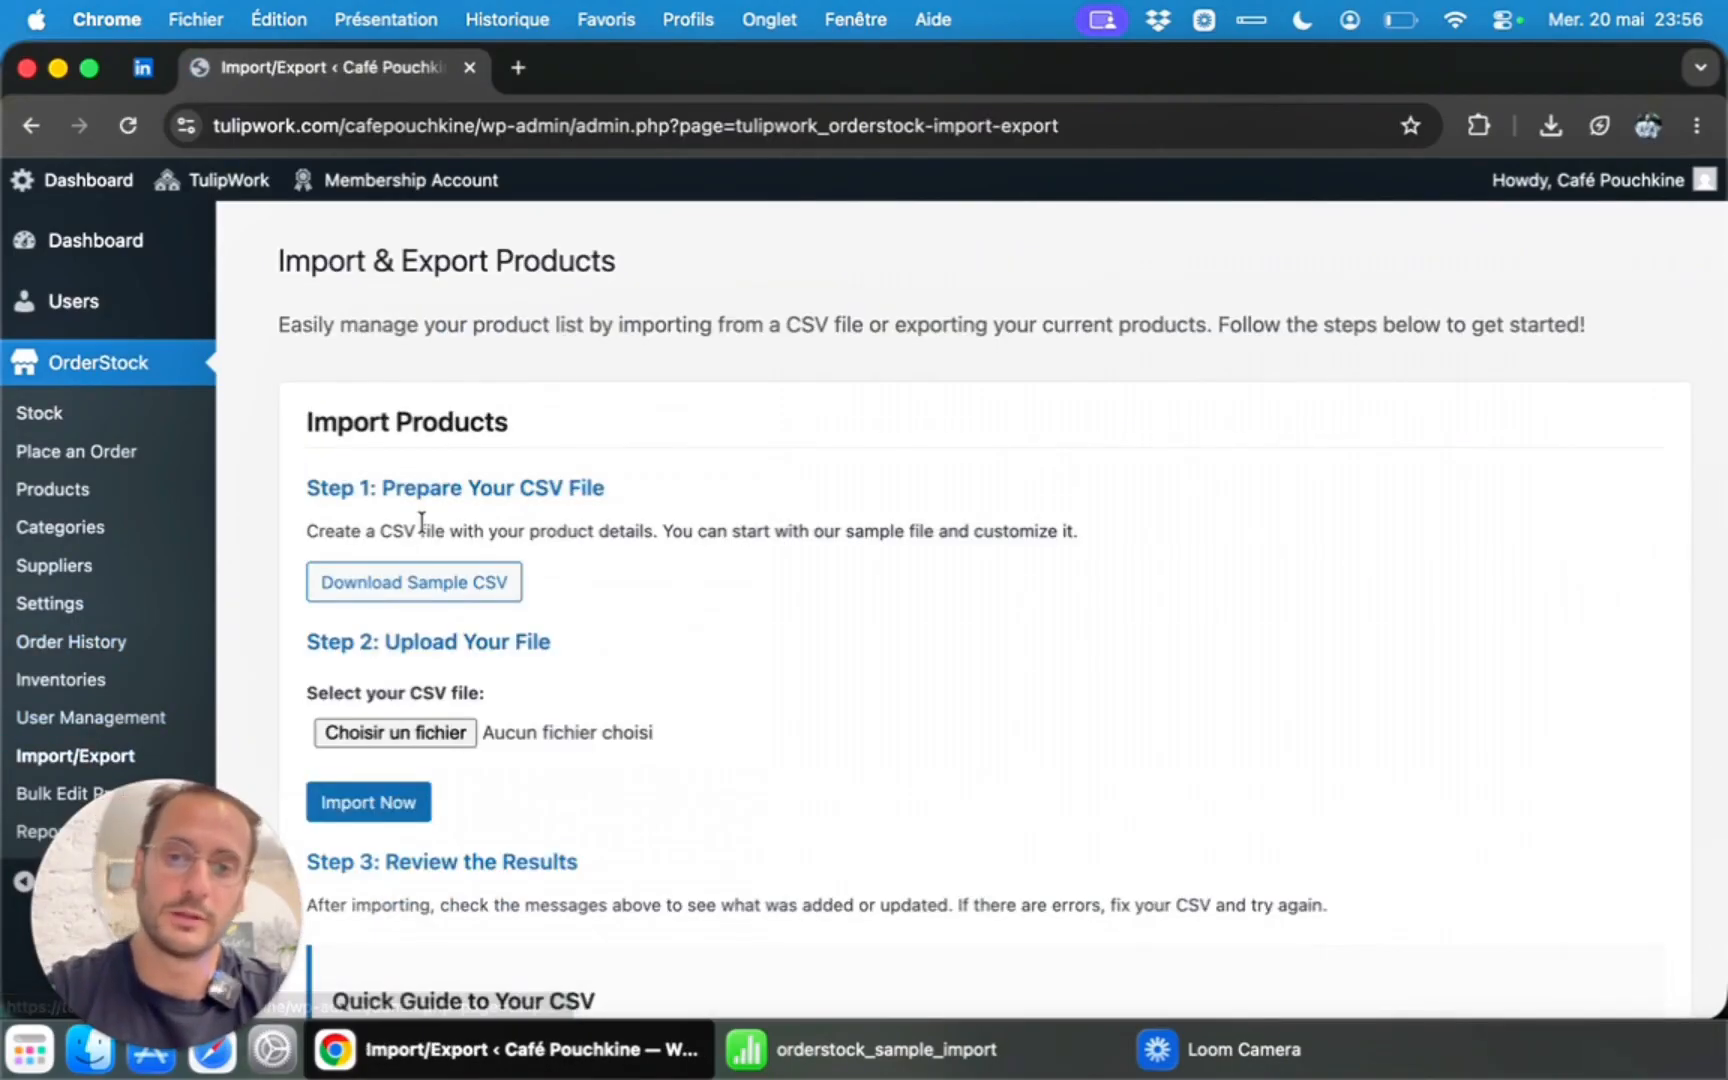
scroll(430, 540, "down", 12)
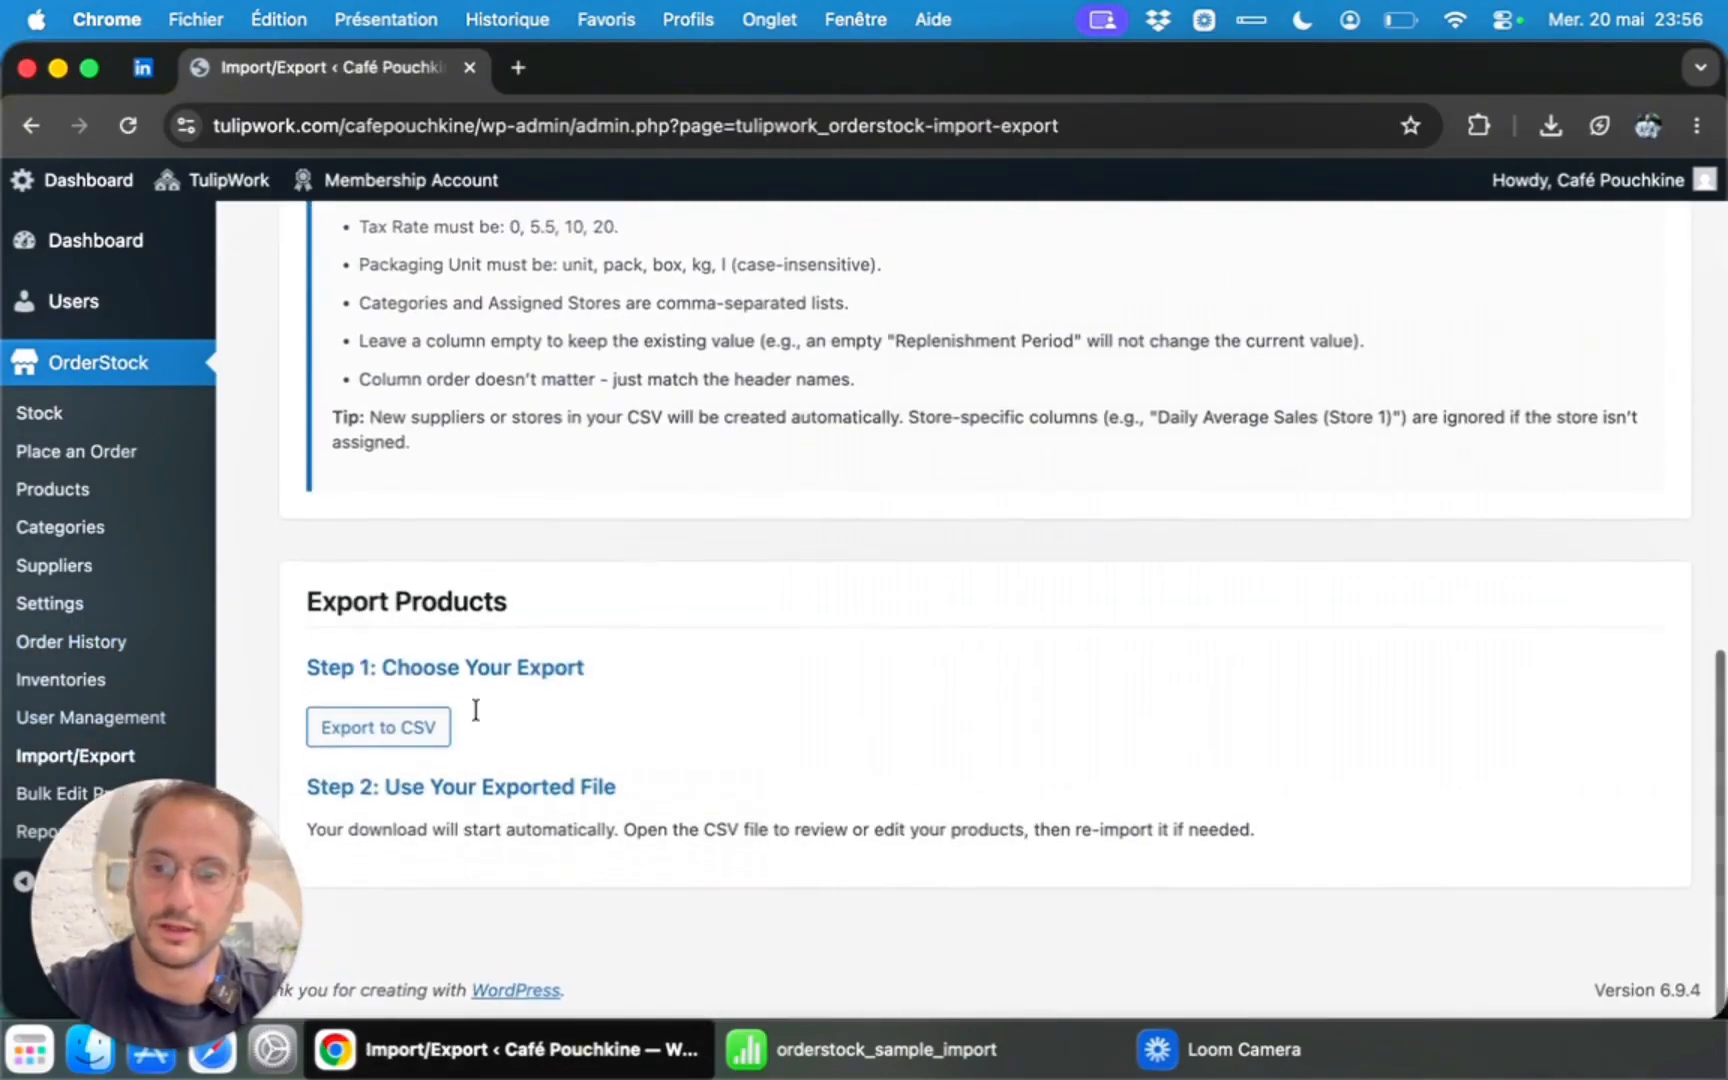
left_click(398, 740)
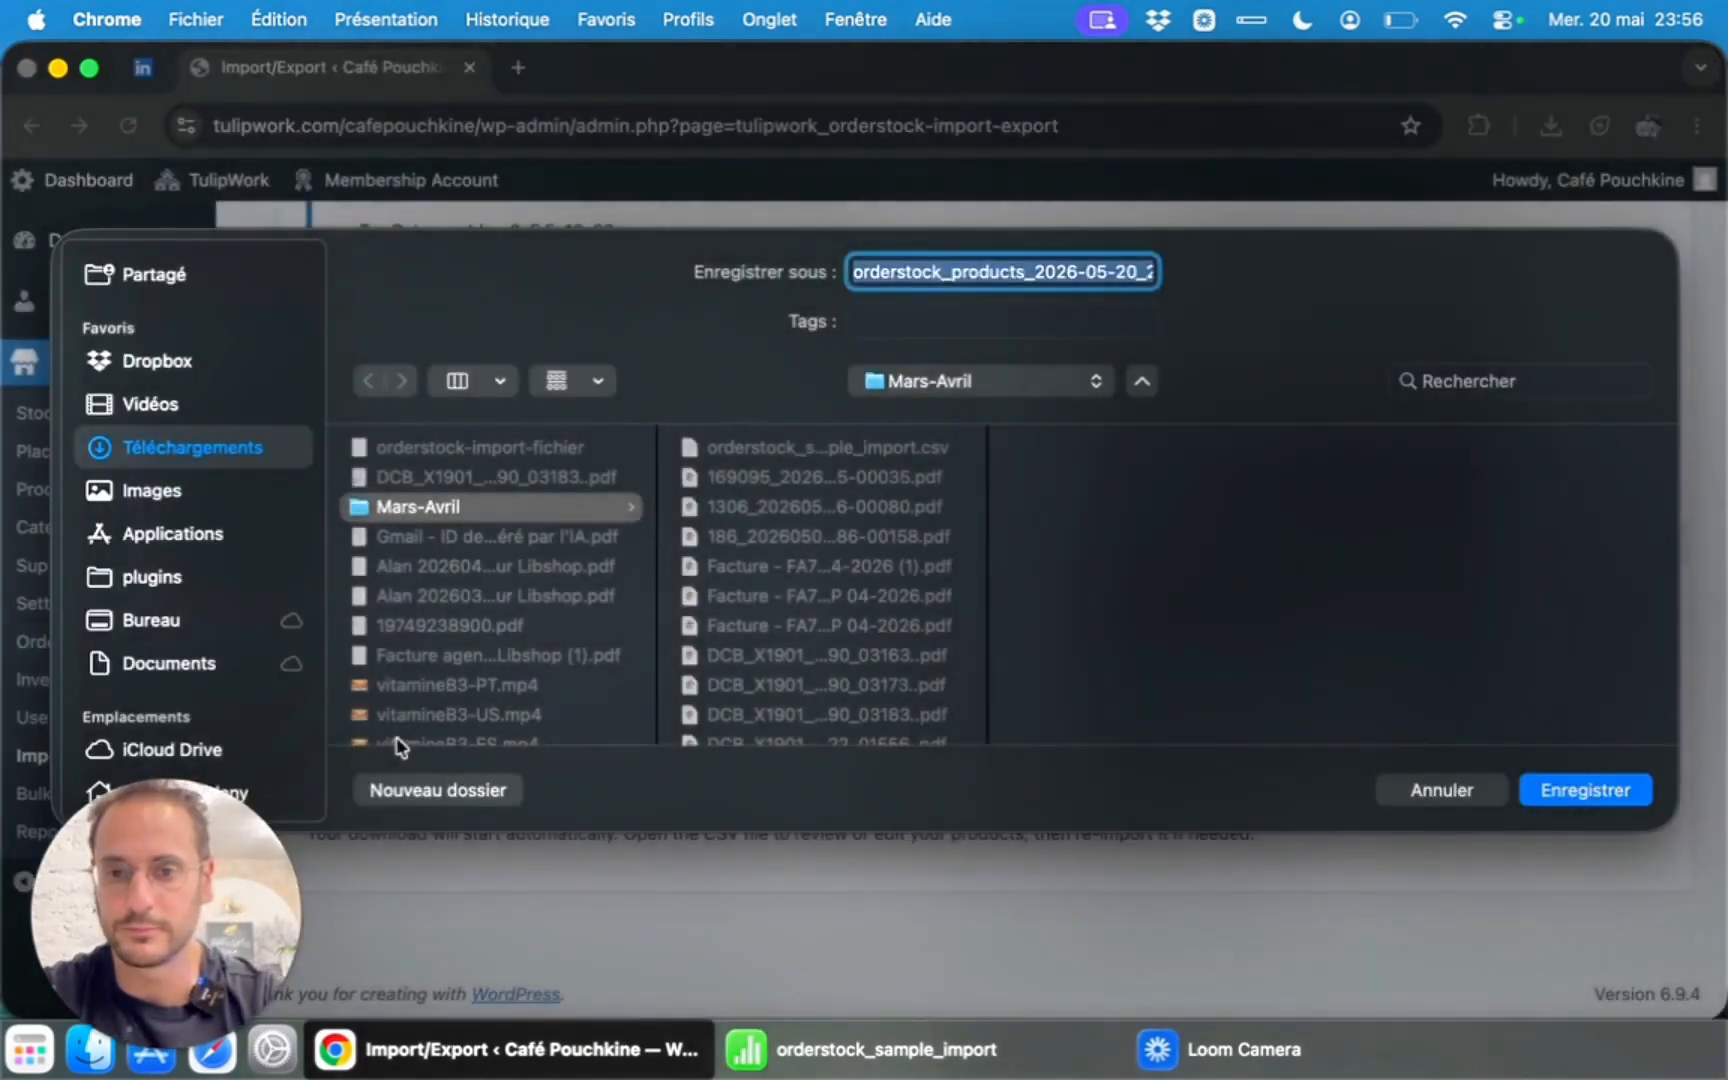
key("Return")
left_click(1338, 208)
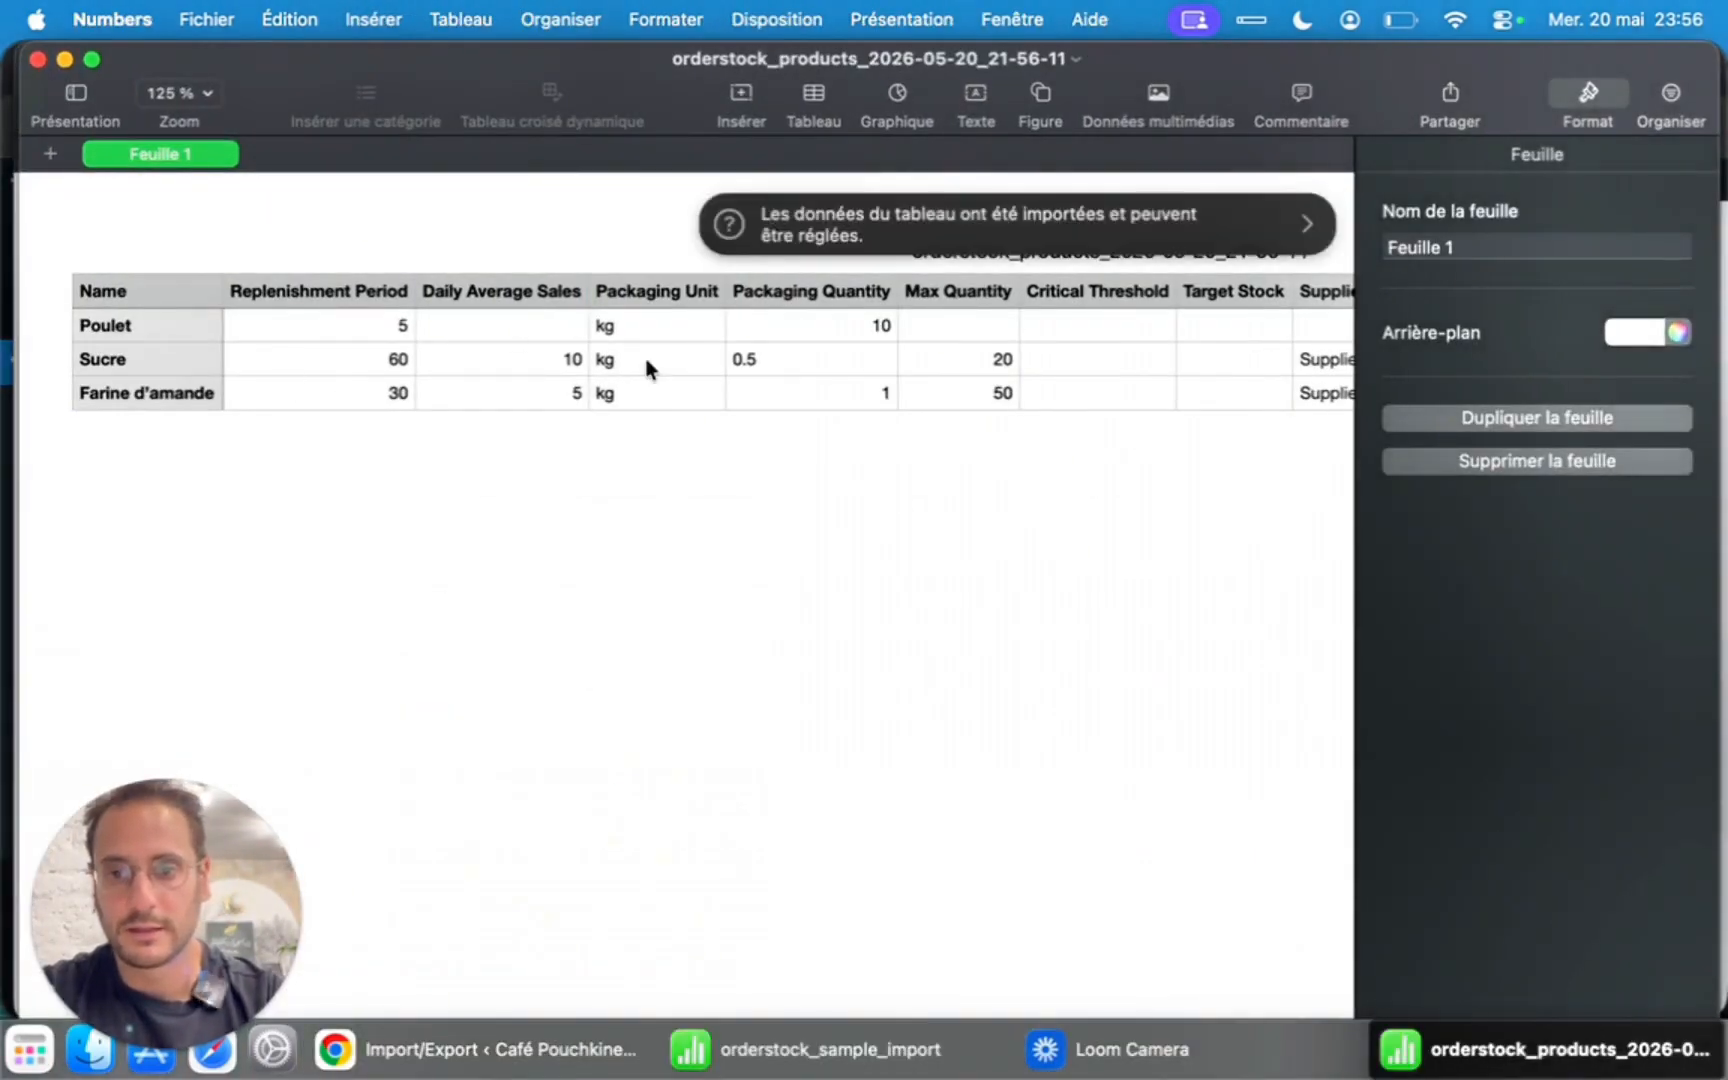
scroll(650, 366, "right", 10)
scroll(790, 368, "left", 10)
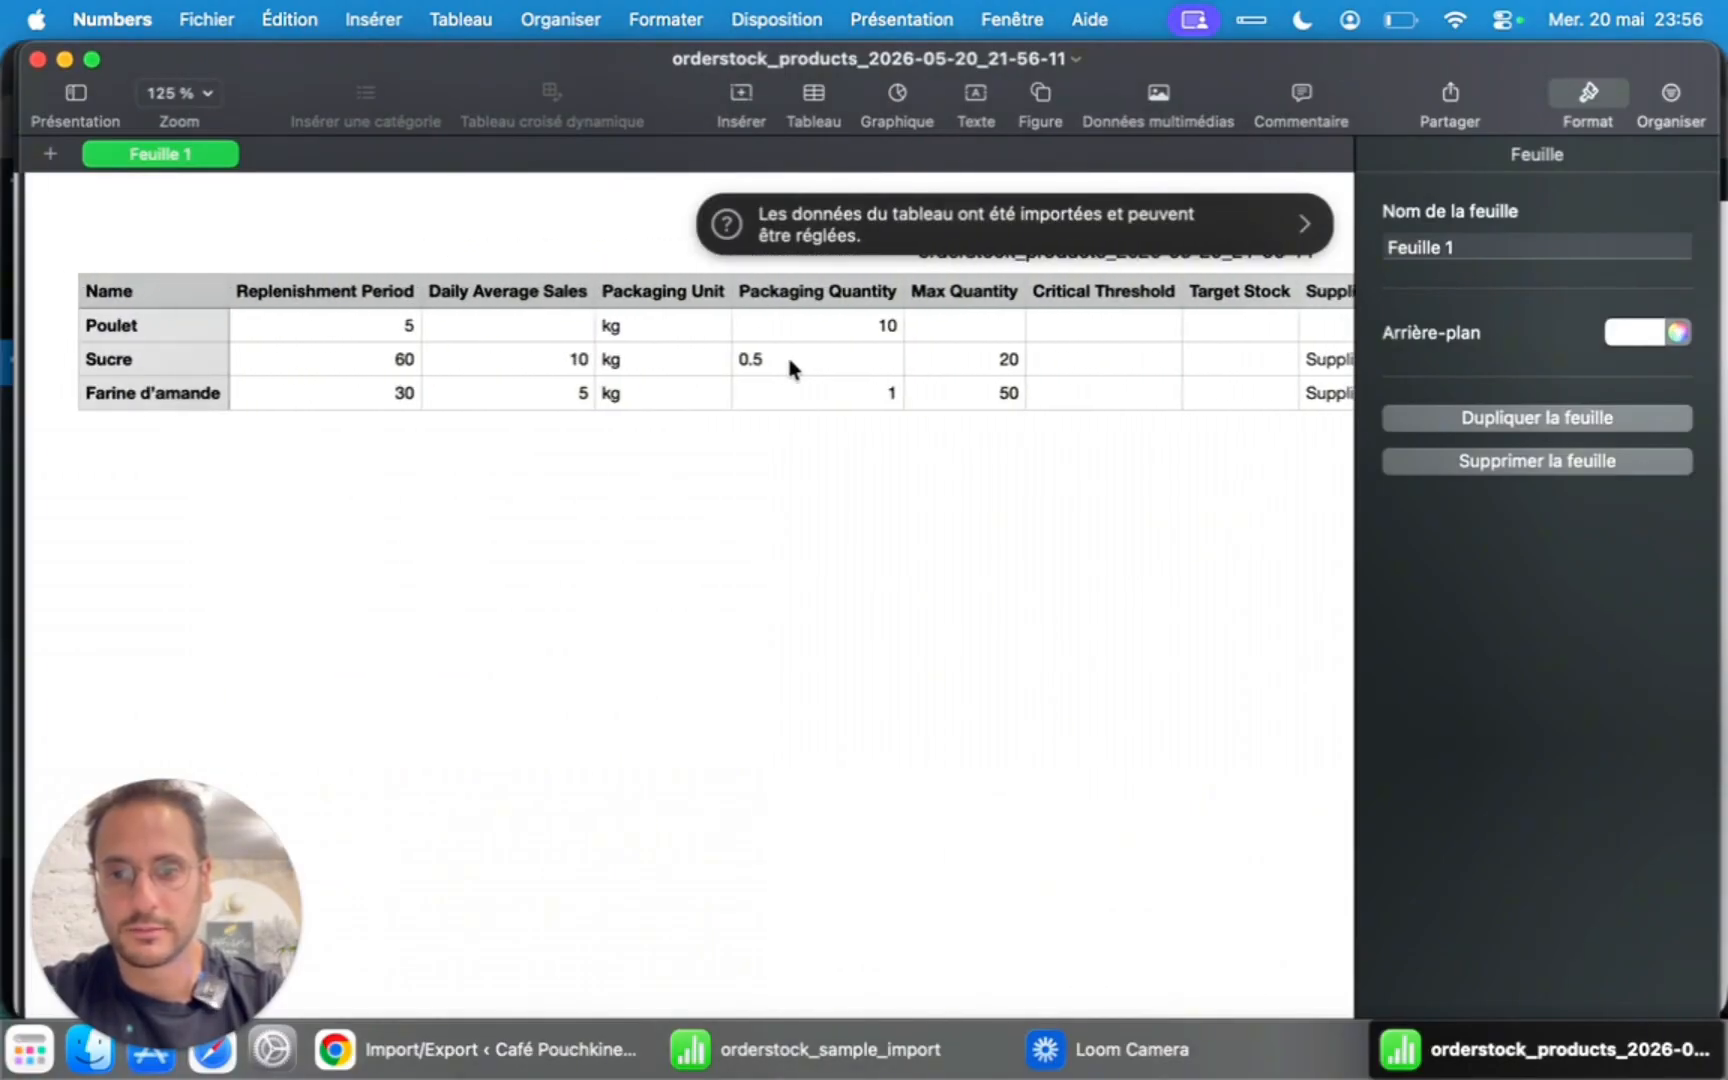
Close the exported products spreadsheet and the orderstock_sample_import spreadsheet, deleting the latter document instead of saving it.
left_click(38, 60)
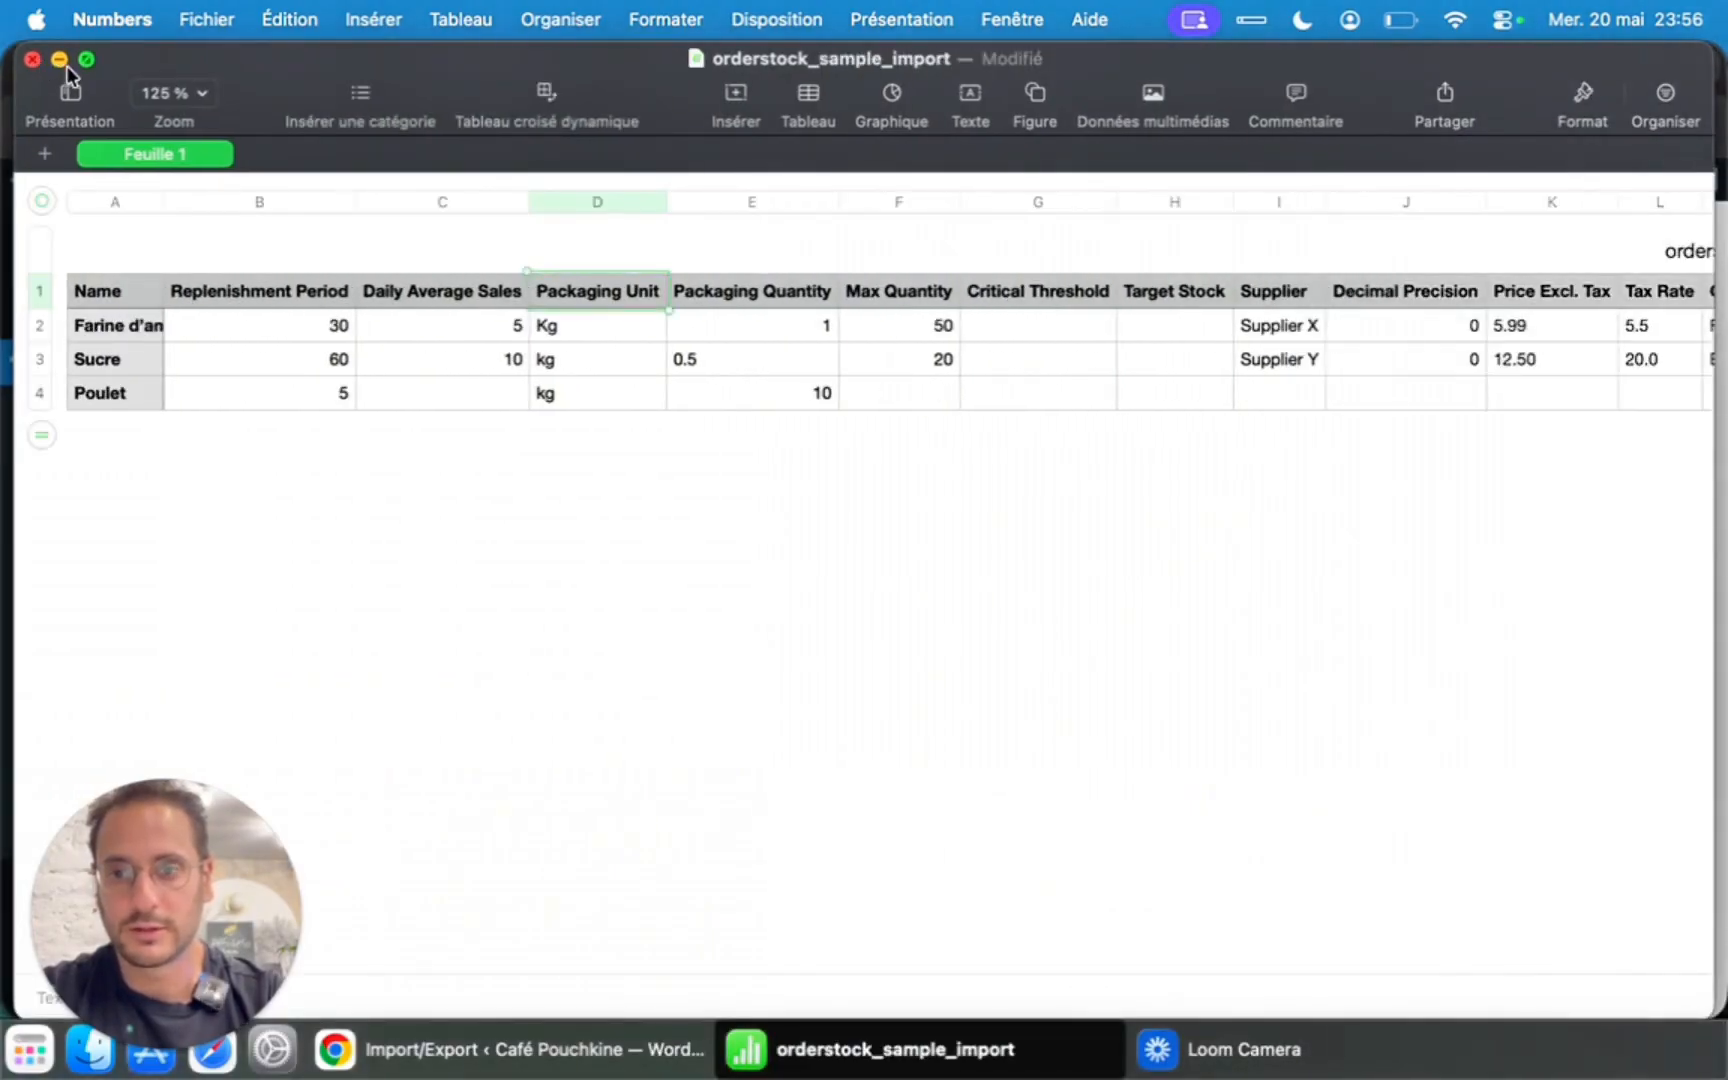
left_click(33, 60)
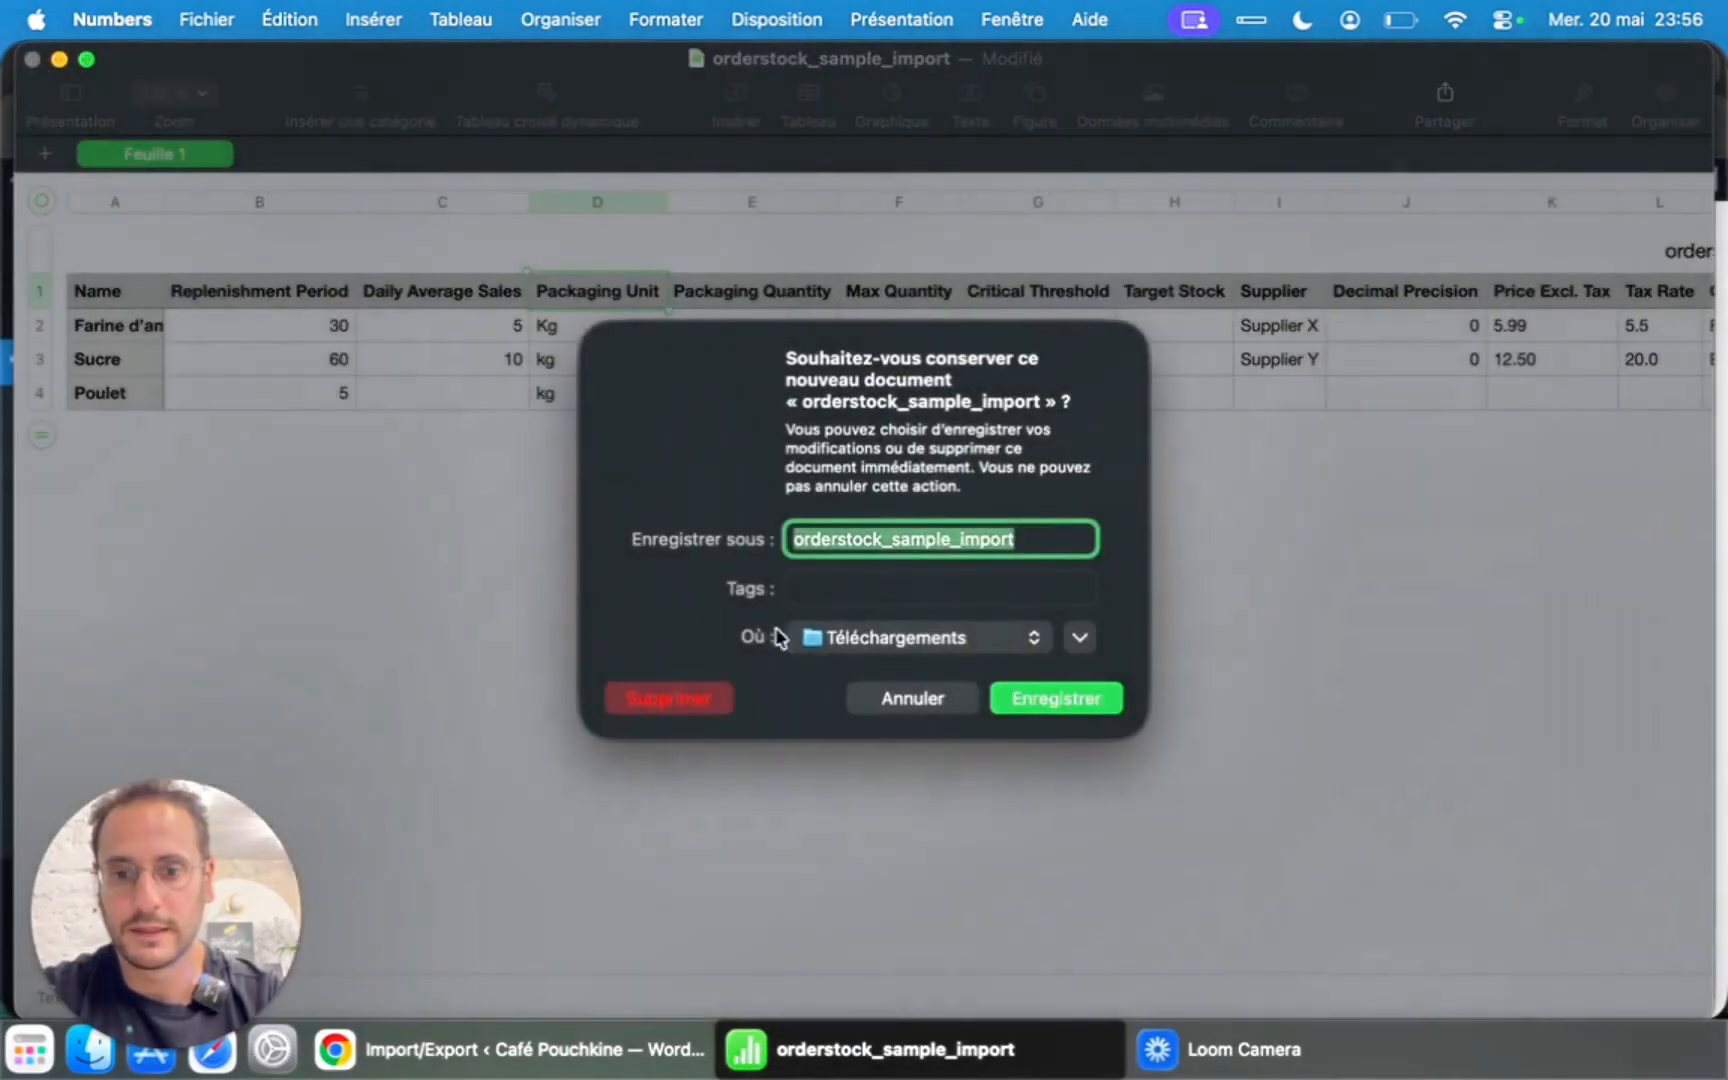
left_click(686, 701)
Revisit OrderStock's Products and Import/Export pages, and look through the Pro Settings and General sections of its Settings.
scroll(400, 600, "up", 1)
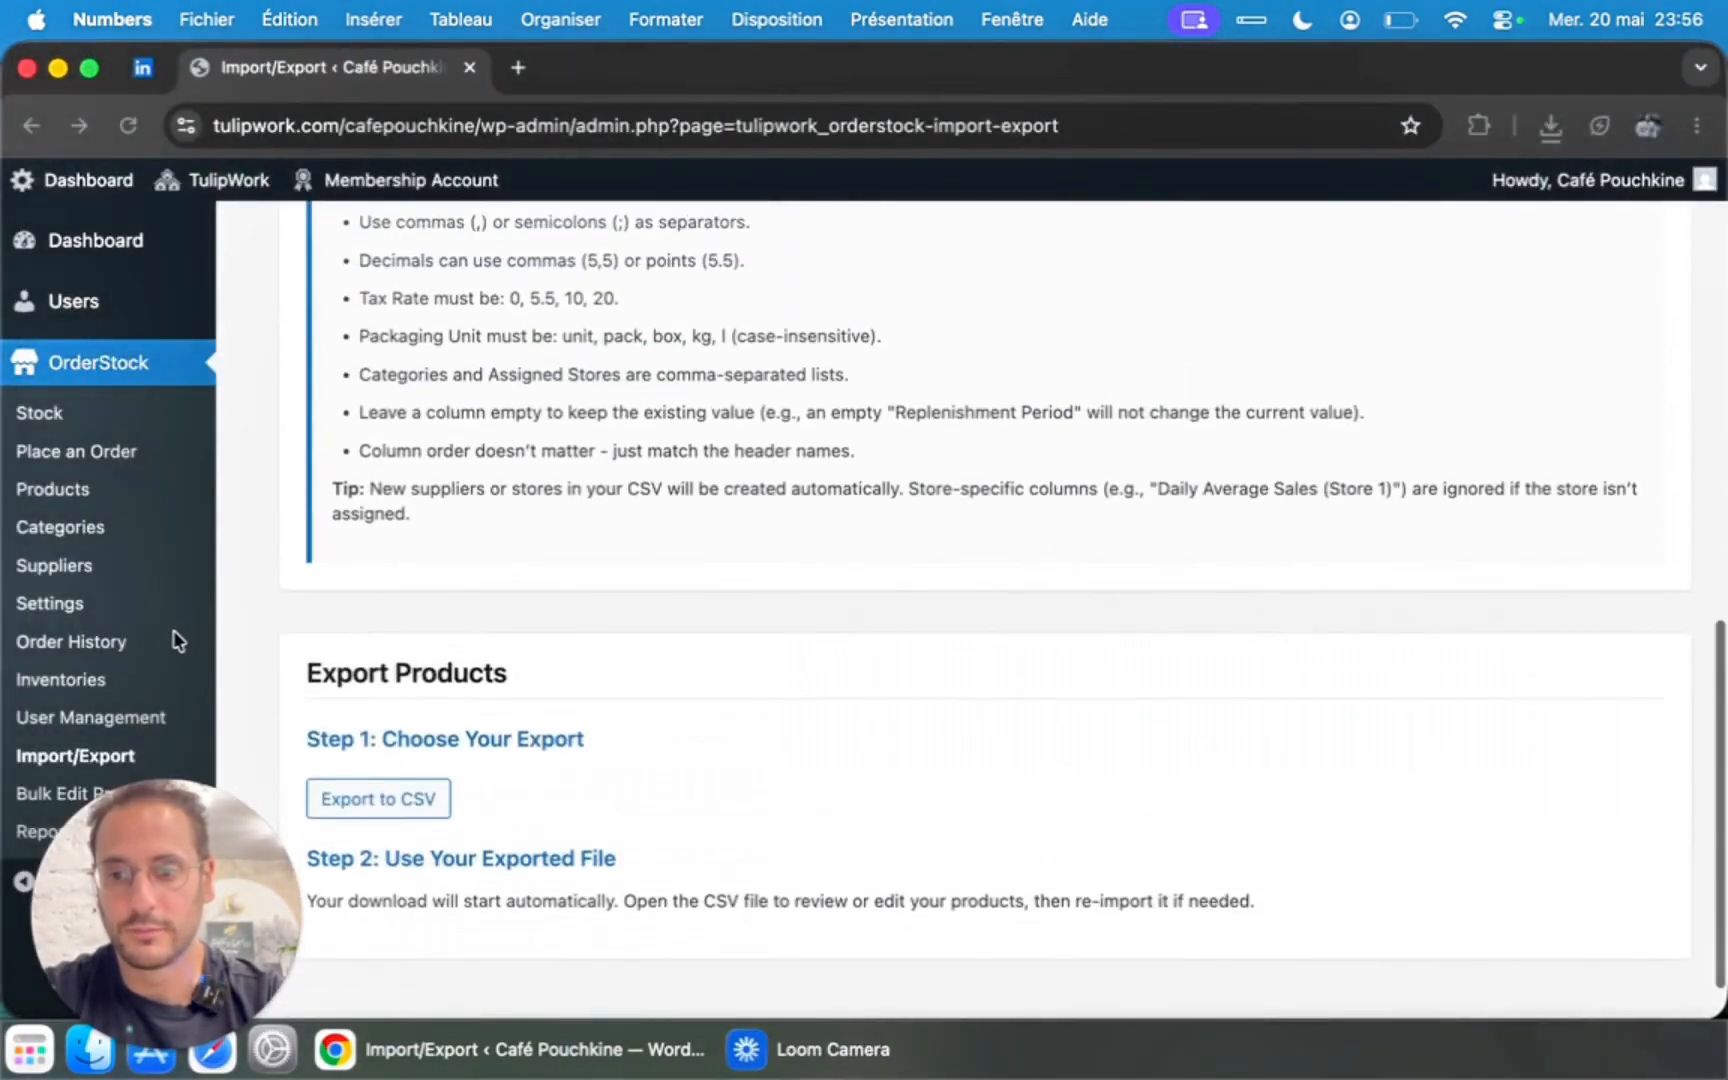
left_click(54, 489)
left_click(60, 755)
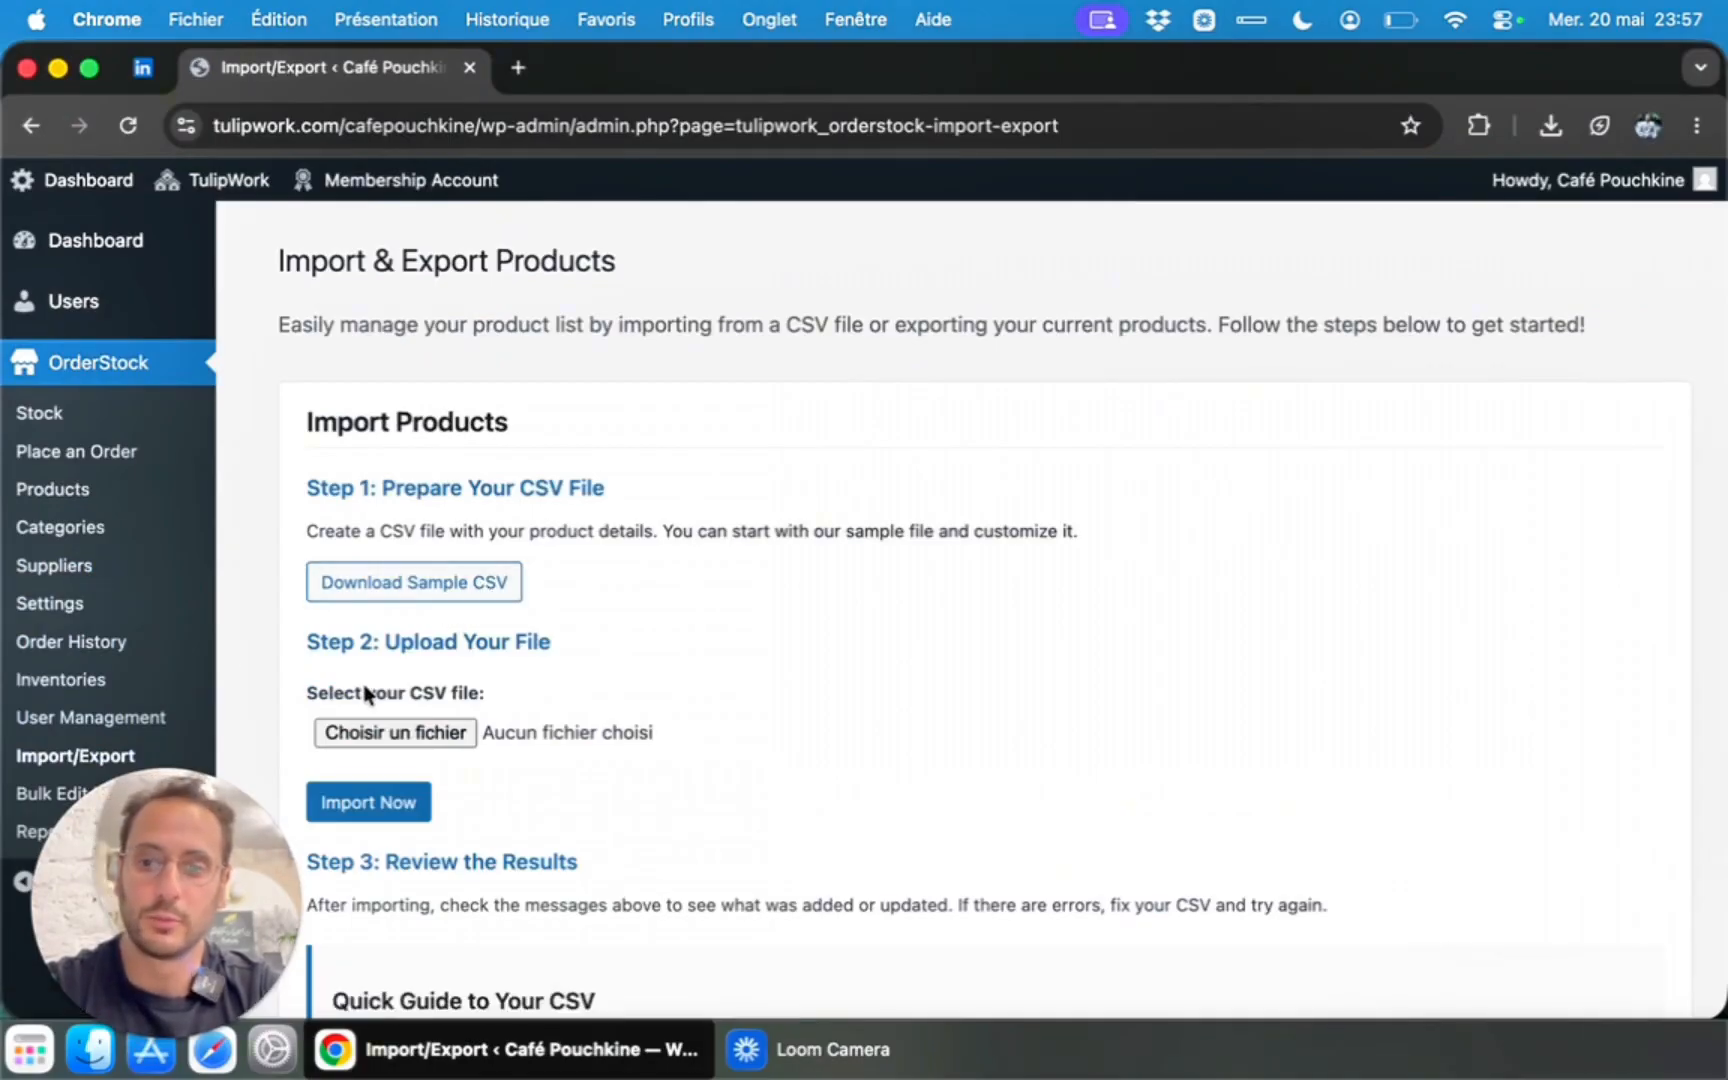
left_click(72, 605)
left_click(470, 309)
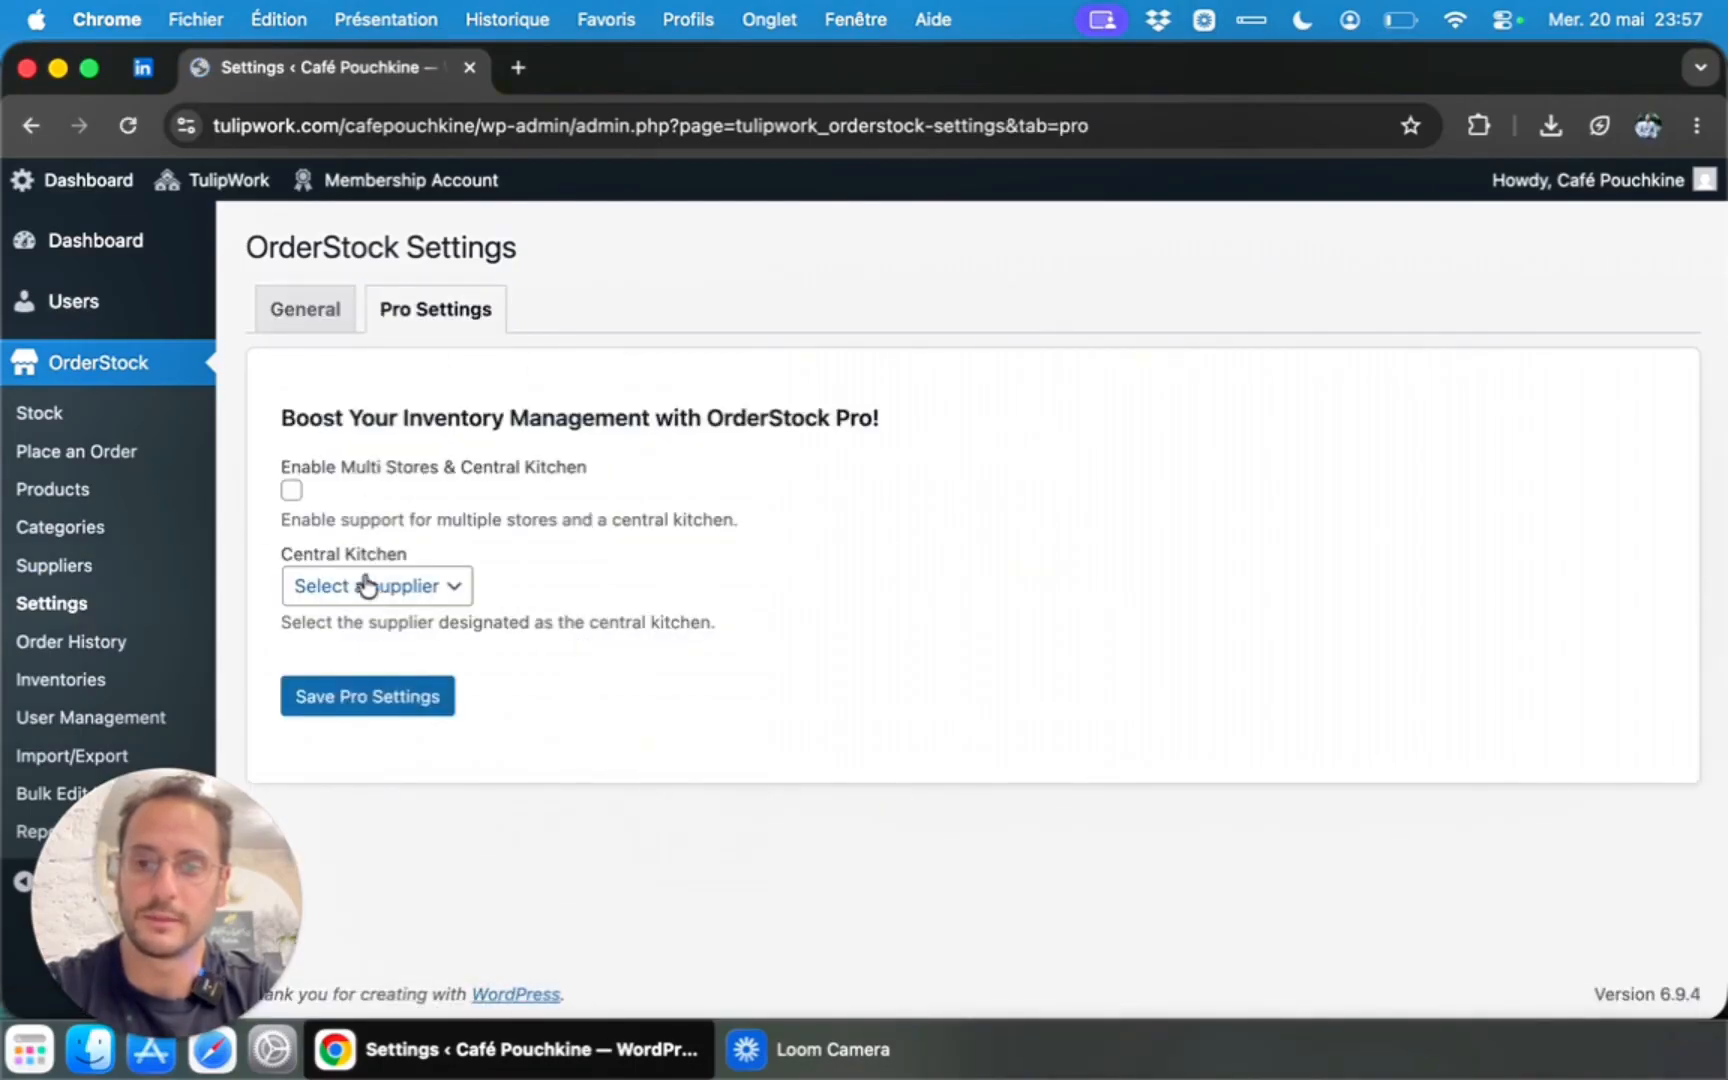
left_click(305, 310)
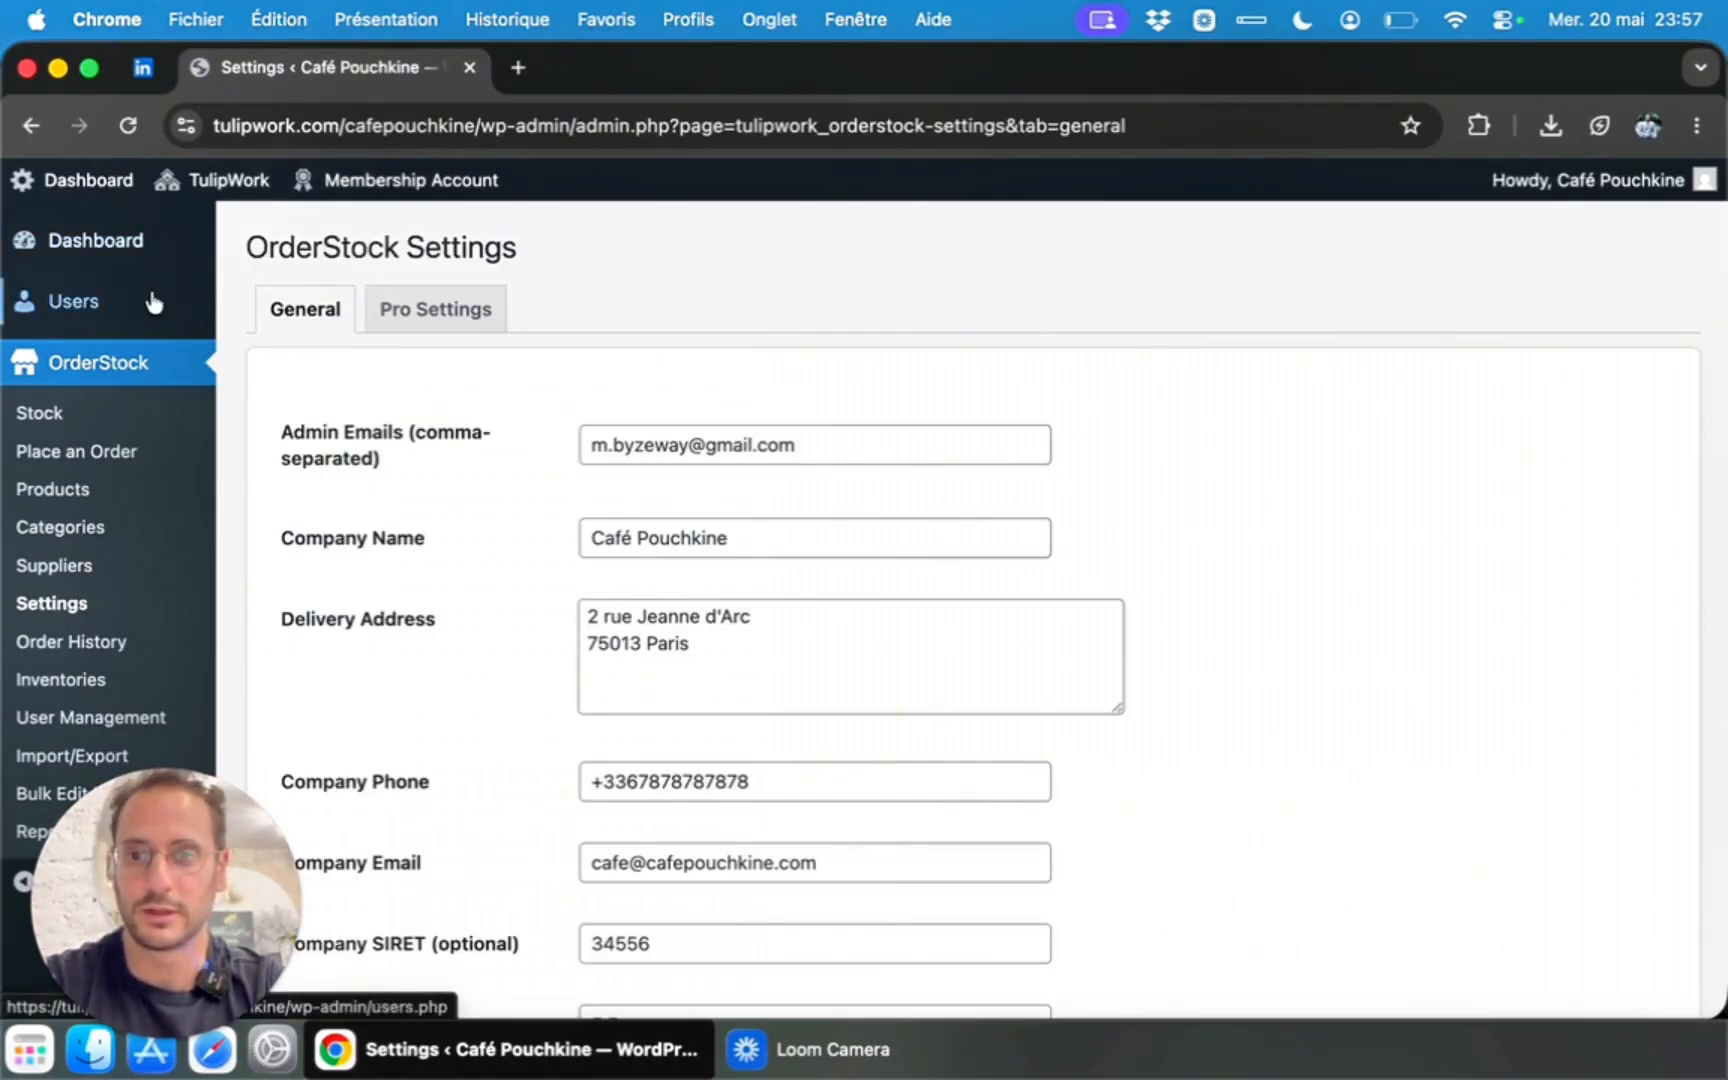
left_click(197, 1040)
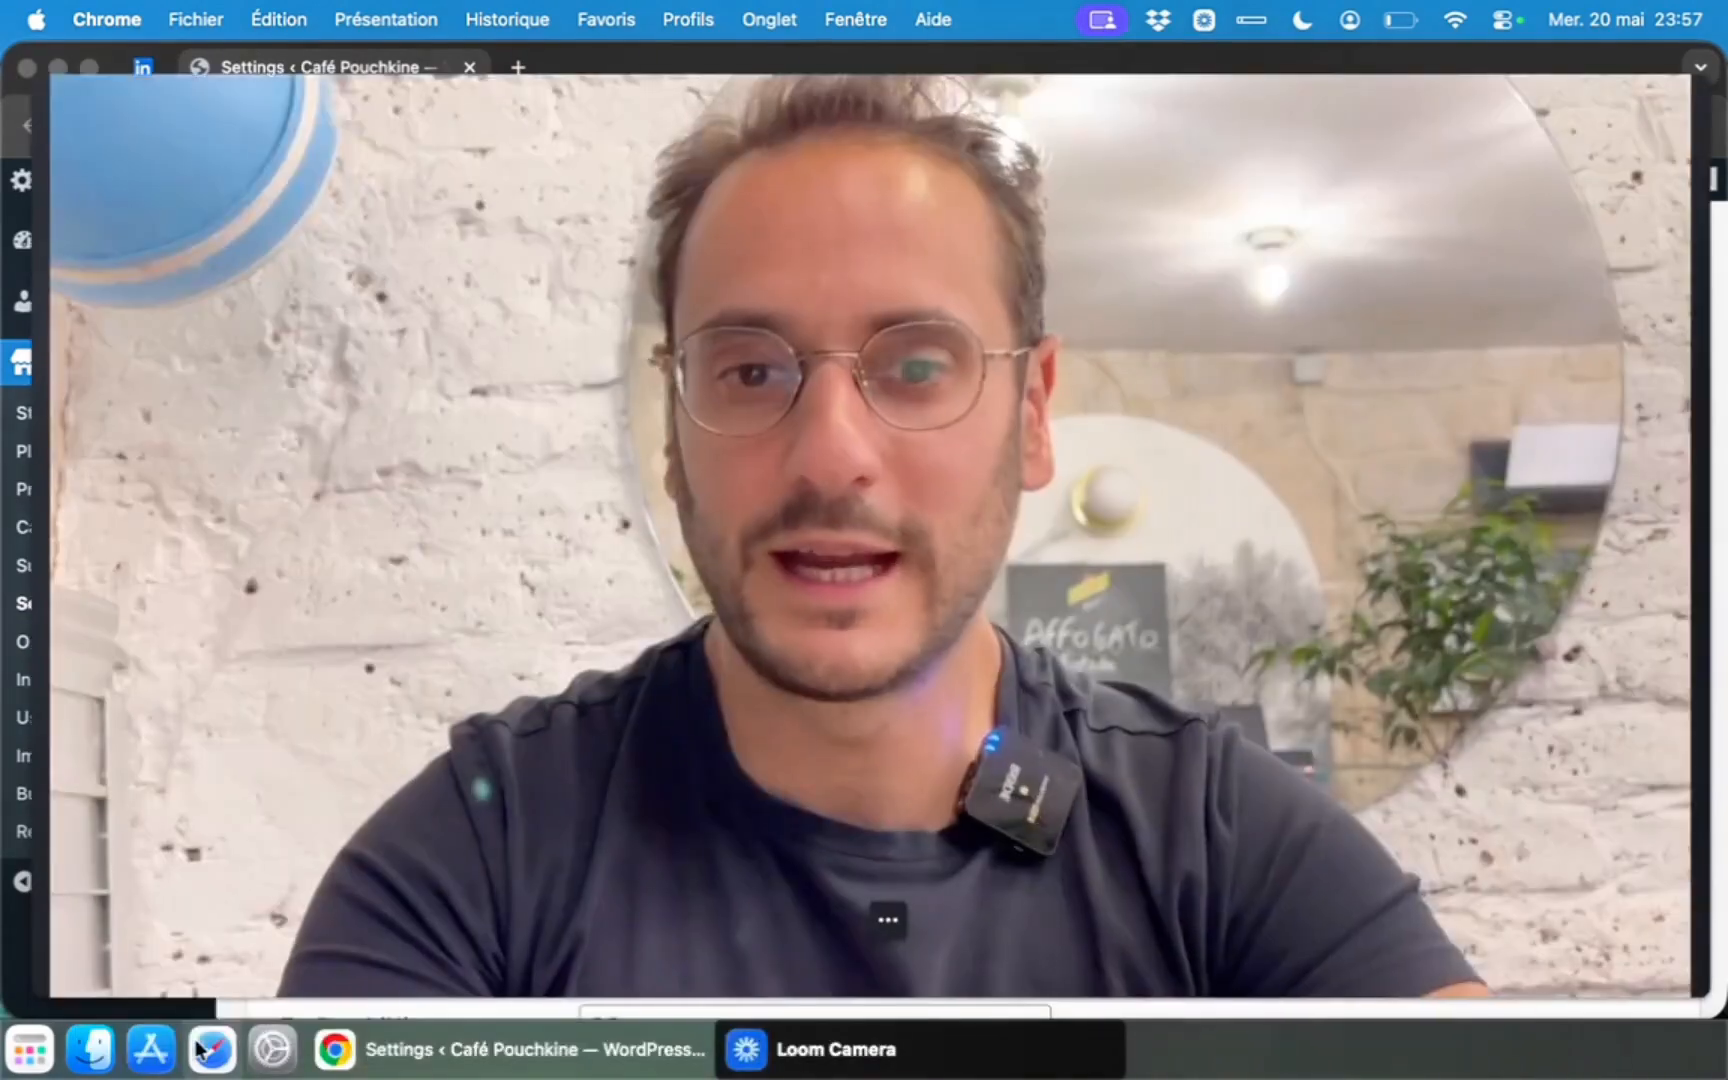